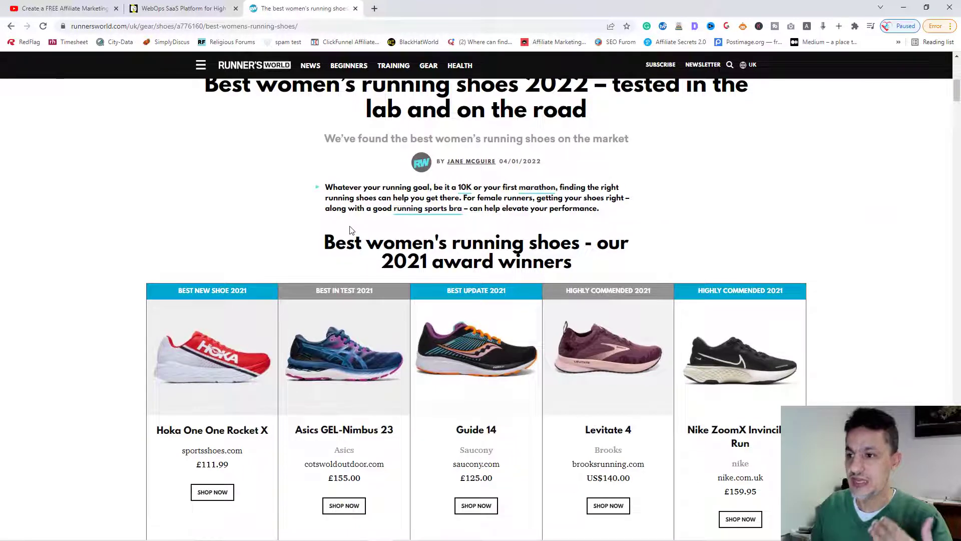
Open the Hoka One One Rocket X store page, add it to the basket, then close it.
scroll(352, 230, down, 2)
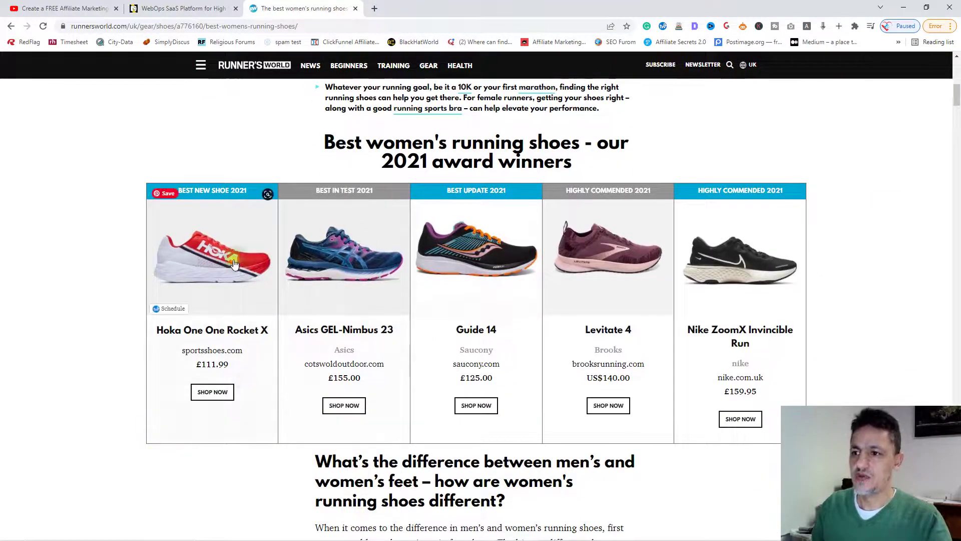
scroll(376, 270, down, 4)
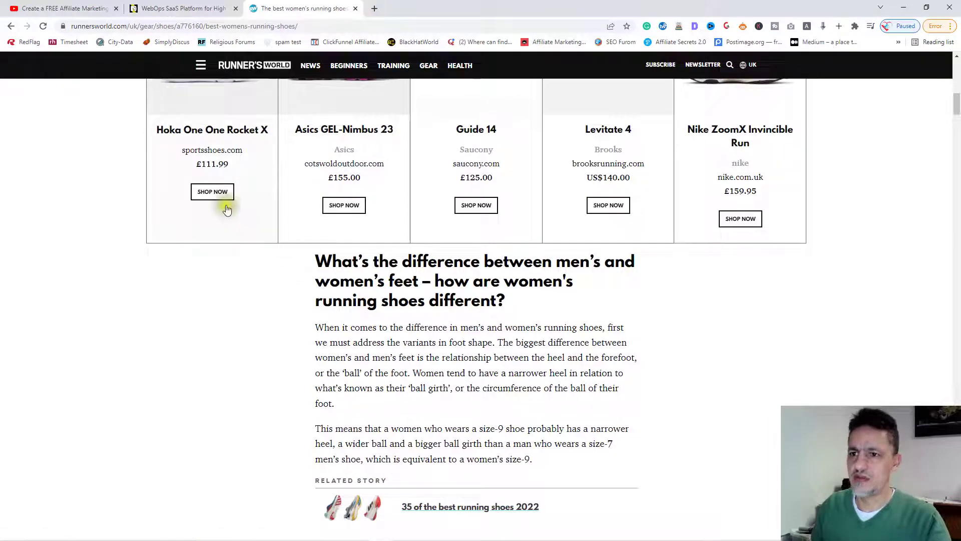
click(214, 193)
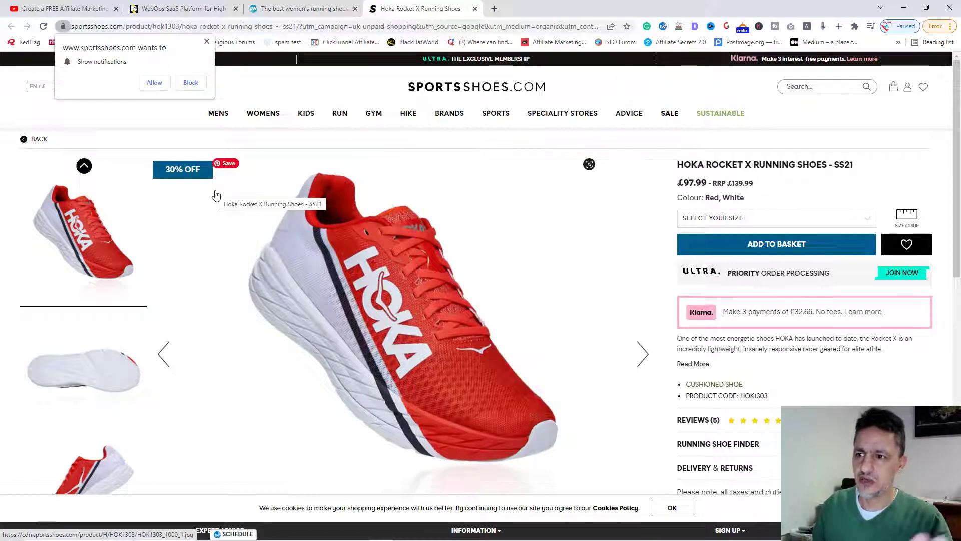
click(765, 250)
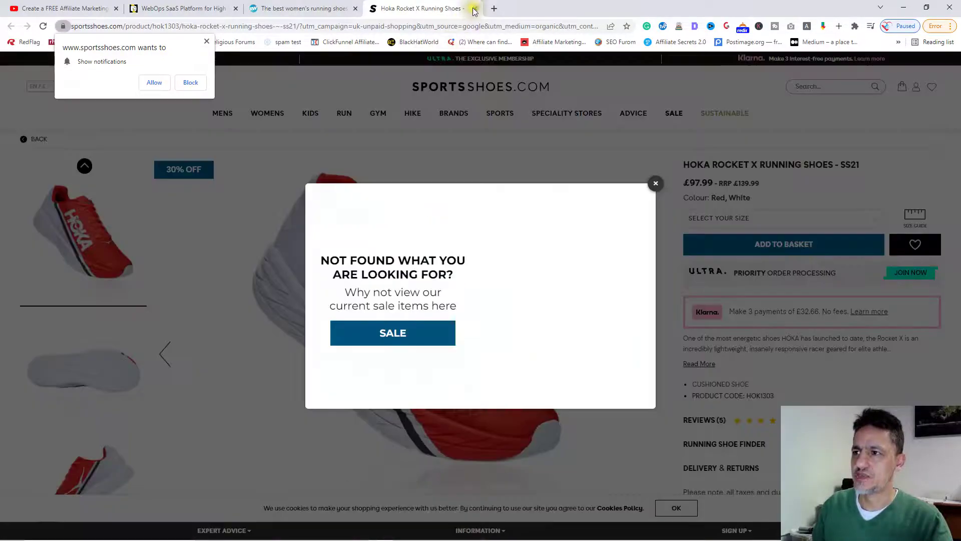
click(475, 8)
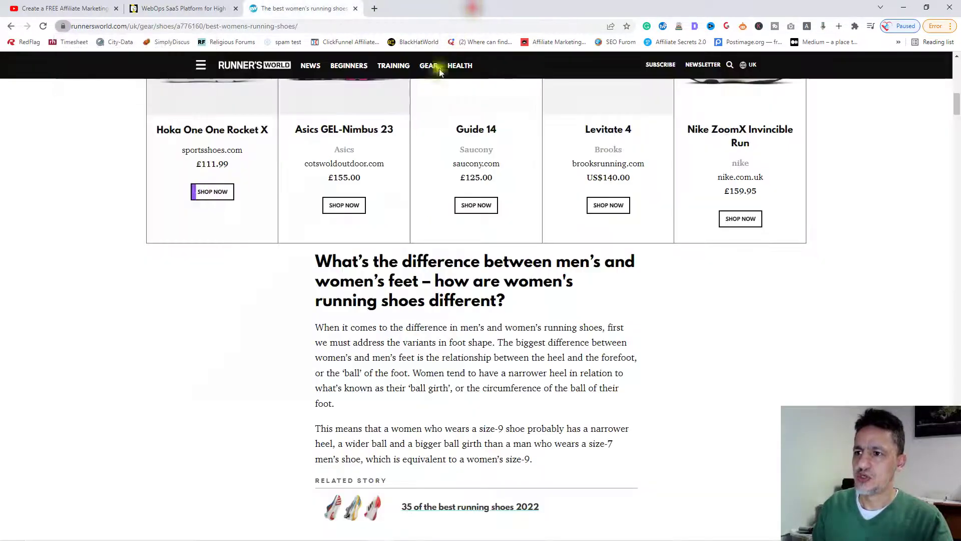
Scroll up and down through the Runner's World article.
scroll(317, 285, up, 9)
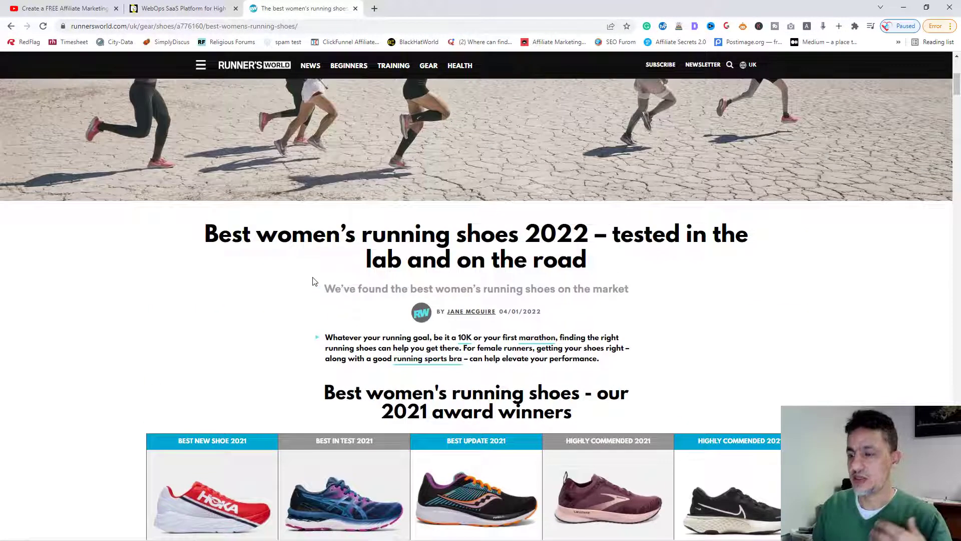
scroll(313, 282, up, 5)
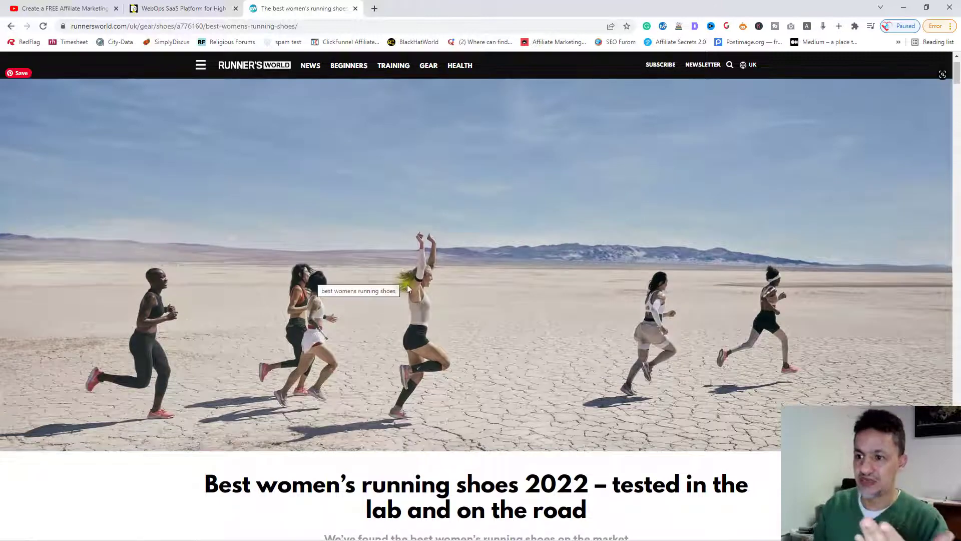
scroll(407, 285, down, 12)
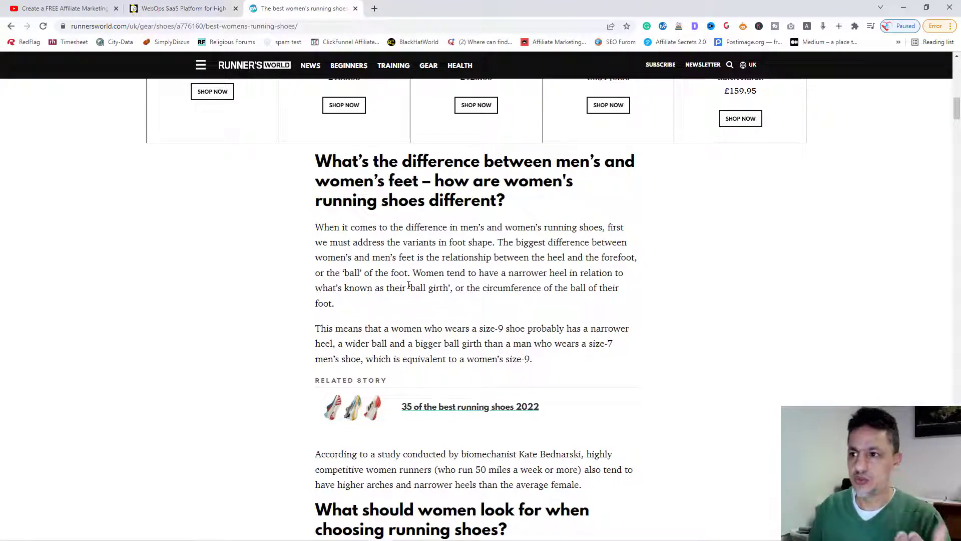
scroll(478, 317, down, 10)
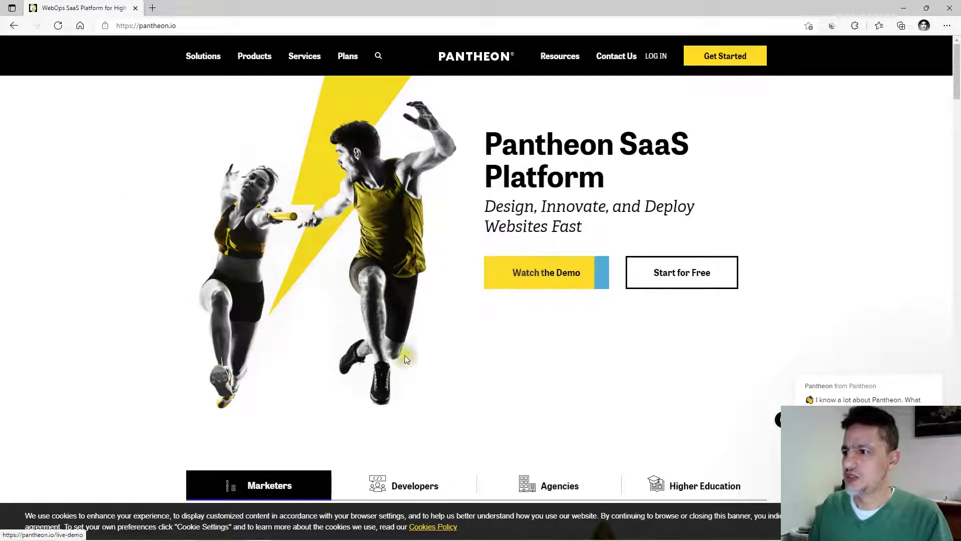
Start the free sign-up and enter first name, last name, company Running Shoes and the saved work e-mail.
click(662, 272)
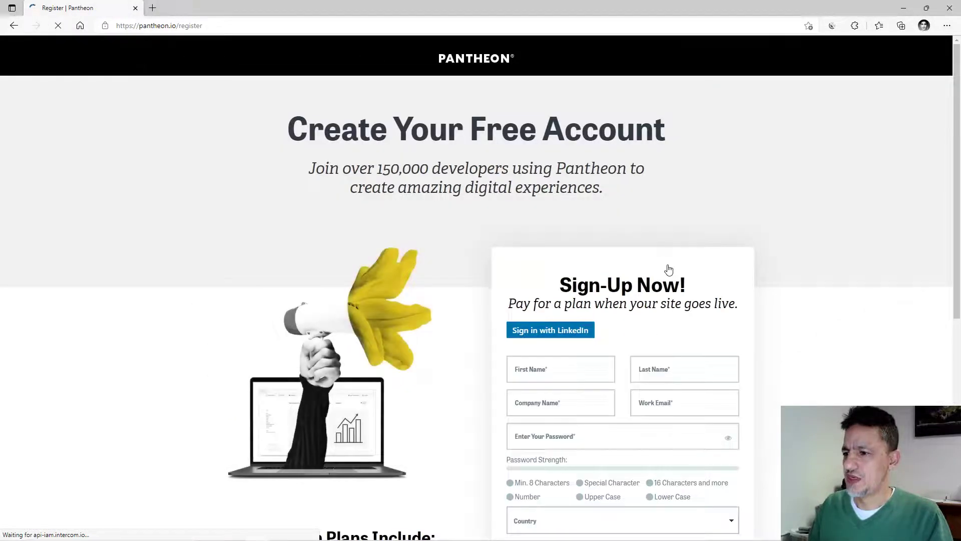
click(518, 373)
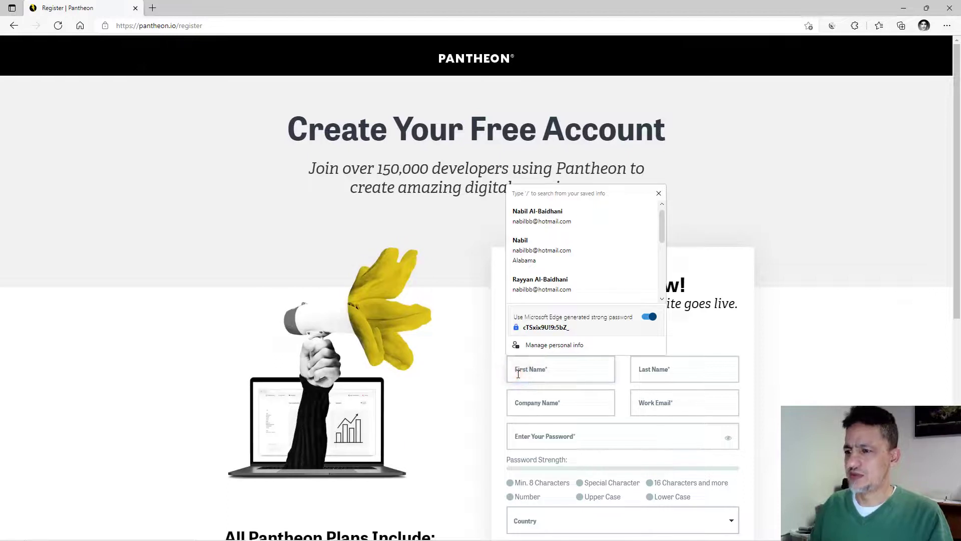
text(Nab)
key(Tab)
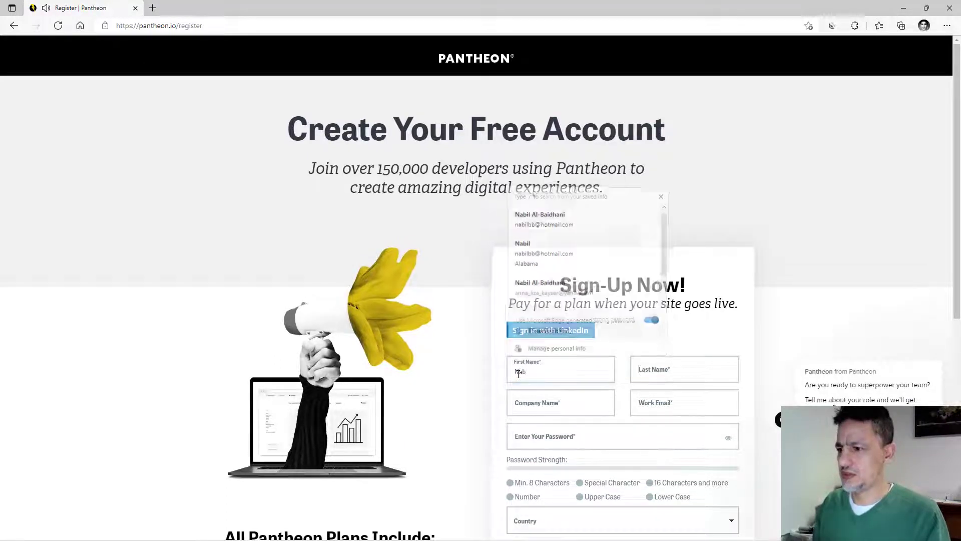
text(Al)
key(Tab)
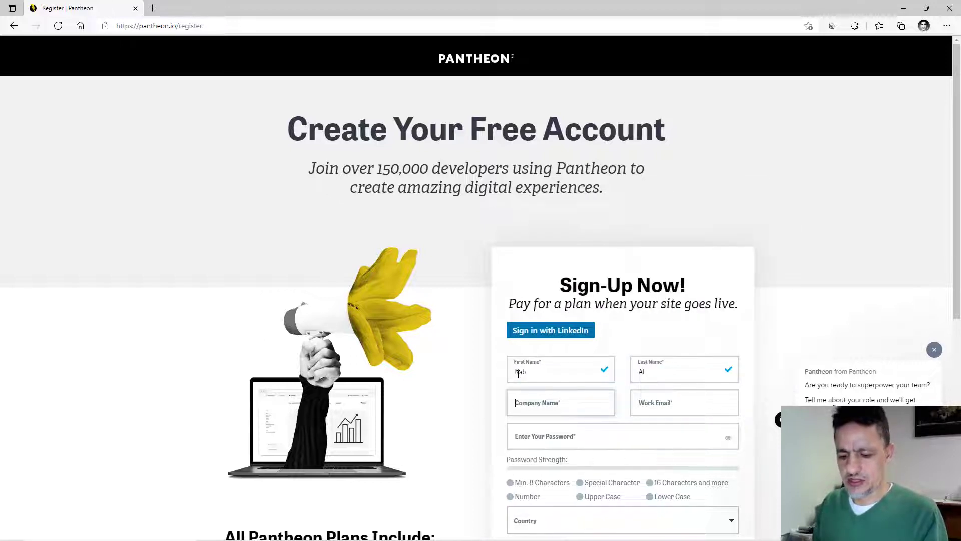
text(Running Shoes)
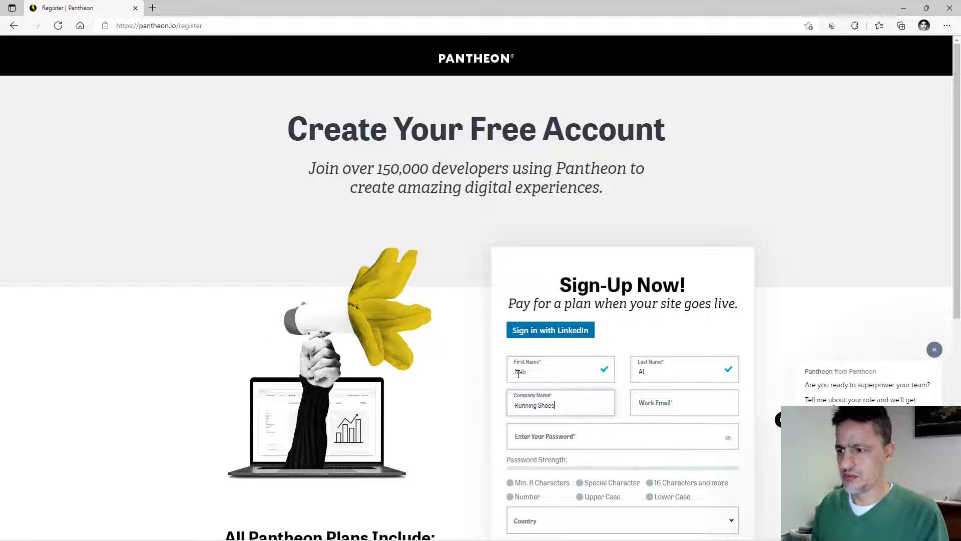
key(Tab)
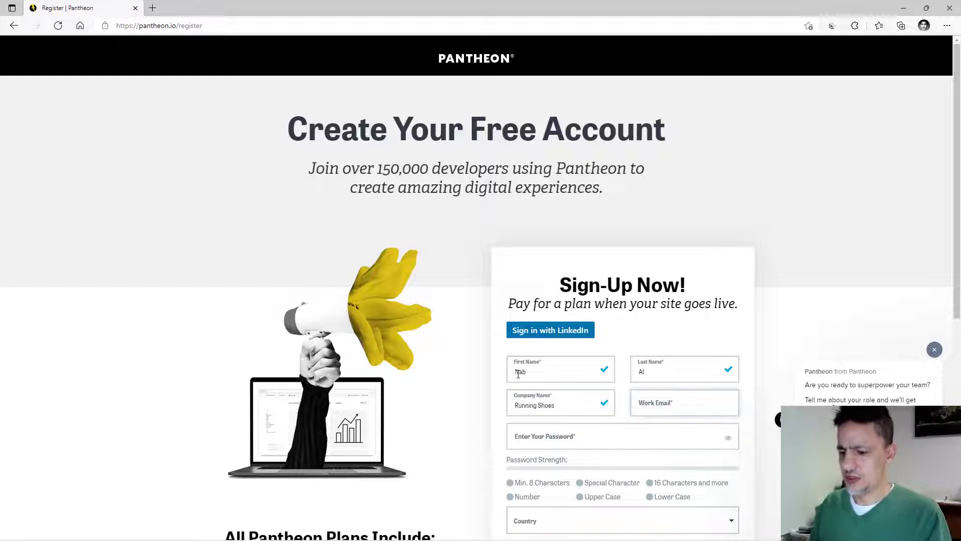
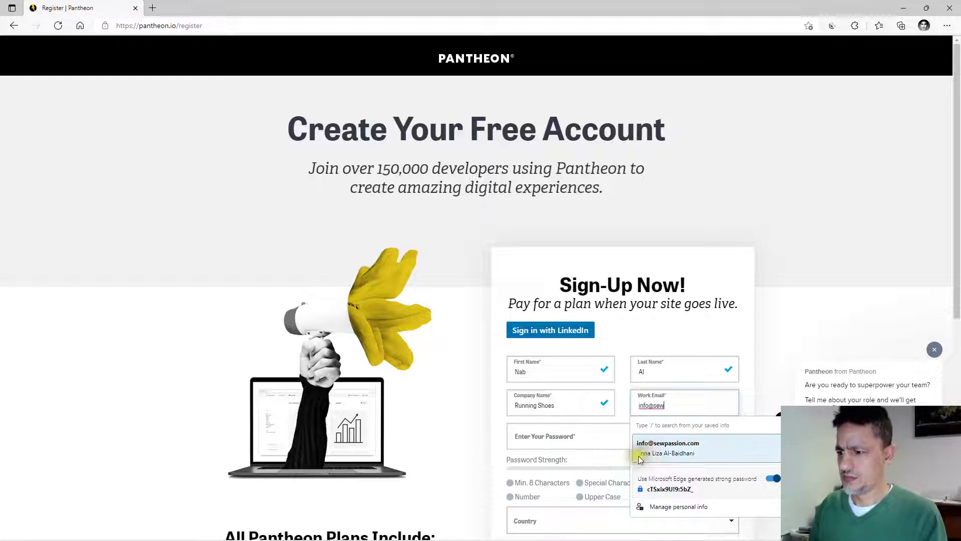
click(646, 445)
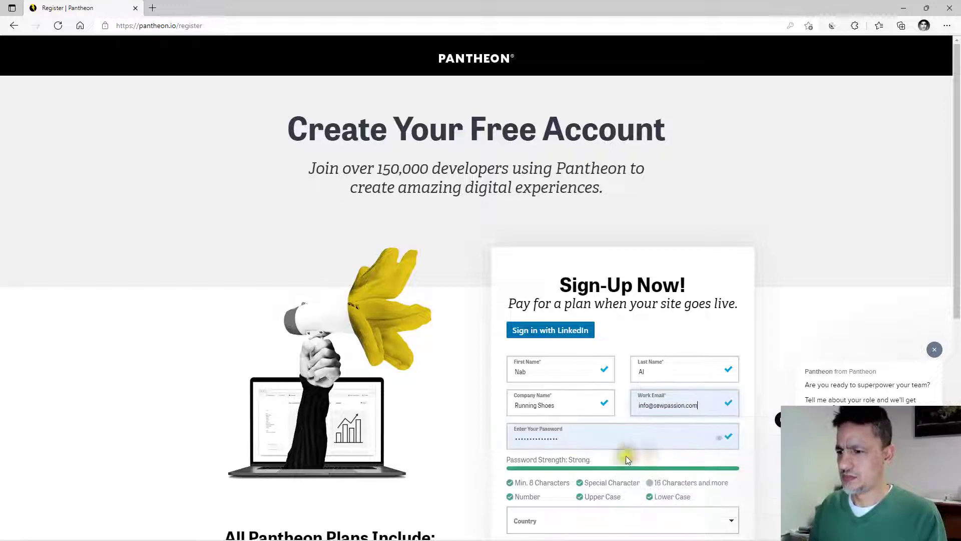
Replace the suggested password with a custom account password.
click(580, 440)
drag(583, 440, 472, 444)
text(******)
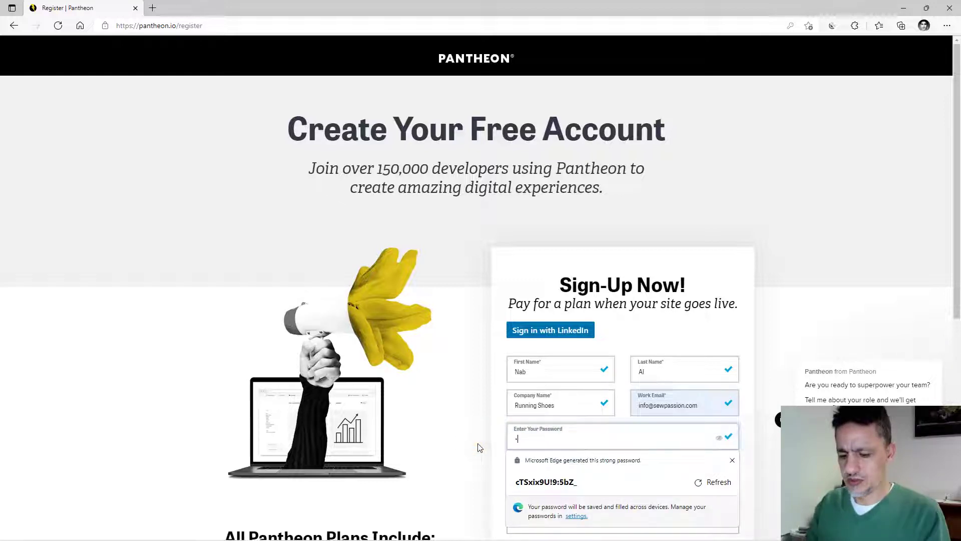
text(***)
key(Return)
Choose Canada as the country, agree to the Terms of Use, and submit.
scroll(524, 478, down, 5)
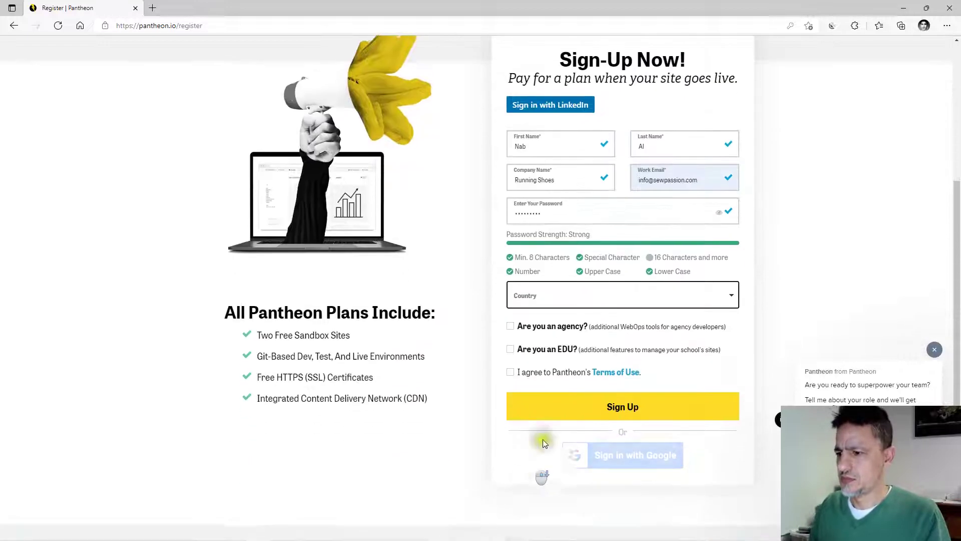
click(641, 299)
scroll(622, 338, down, 4)
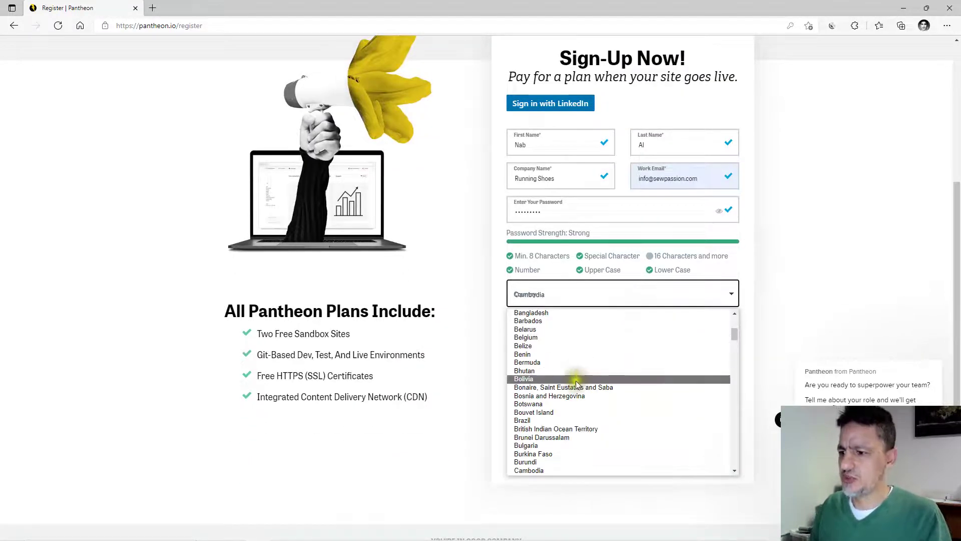
click(527, 461)
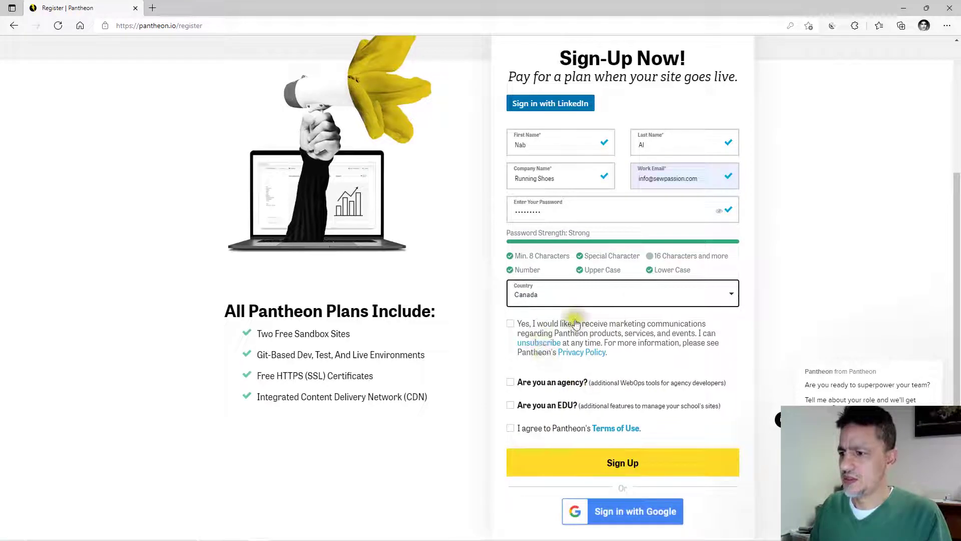
click(510, 428)
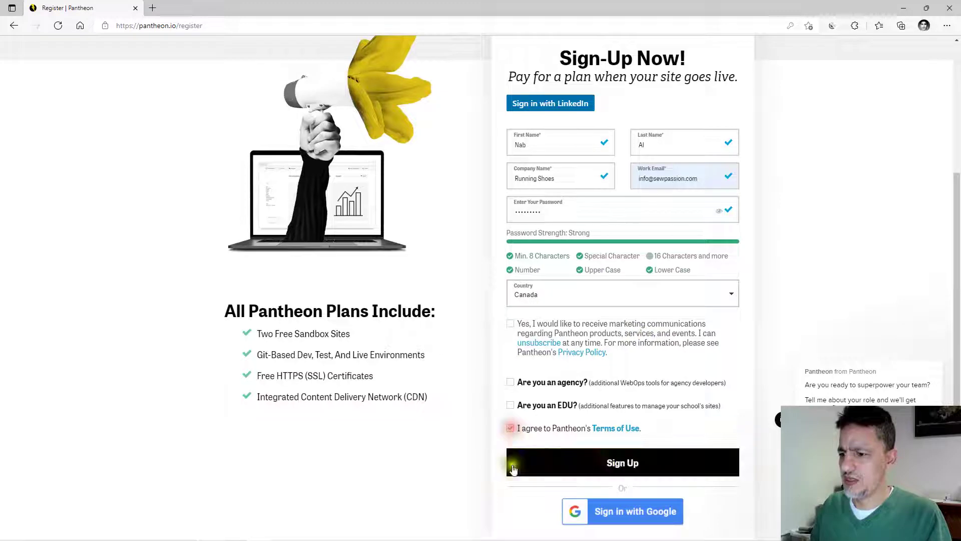
click(624, 464)
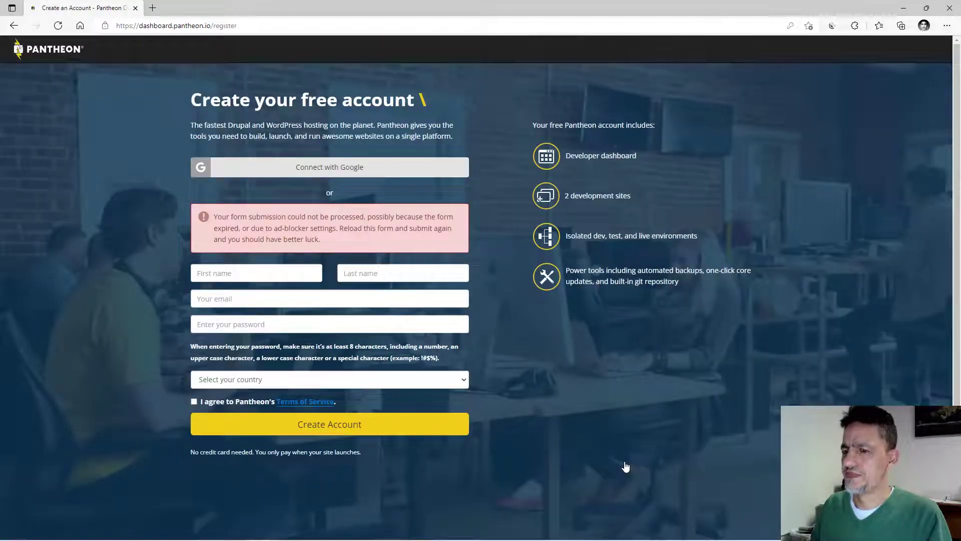
Autofill the saved contact details, enter the account password, accept the Terms of Service, and create the account.
click(242, 273)
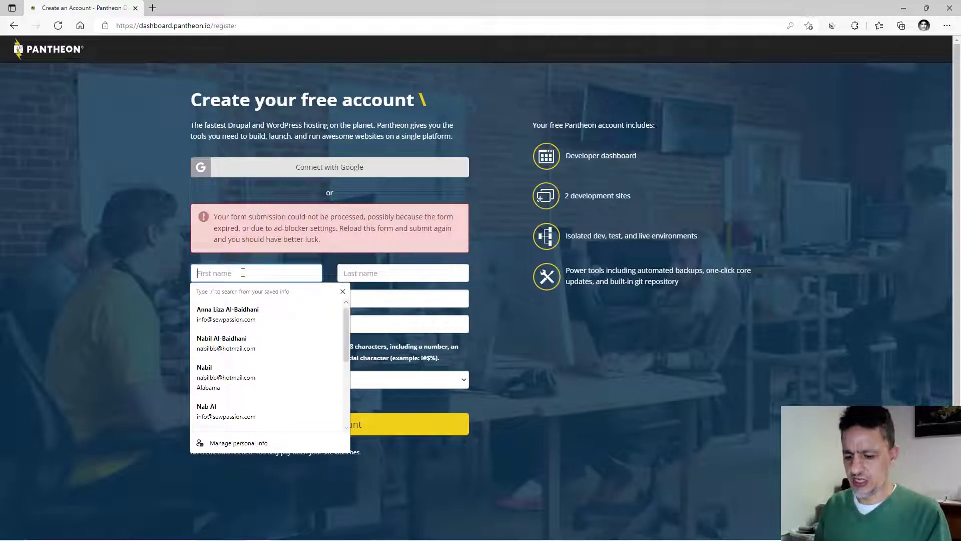
click(215, 408)
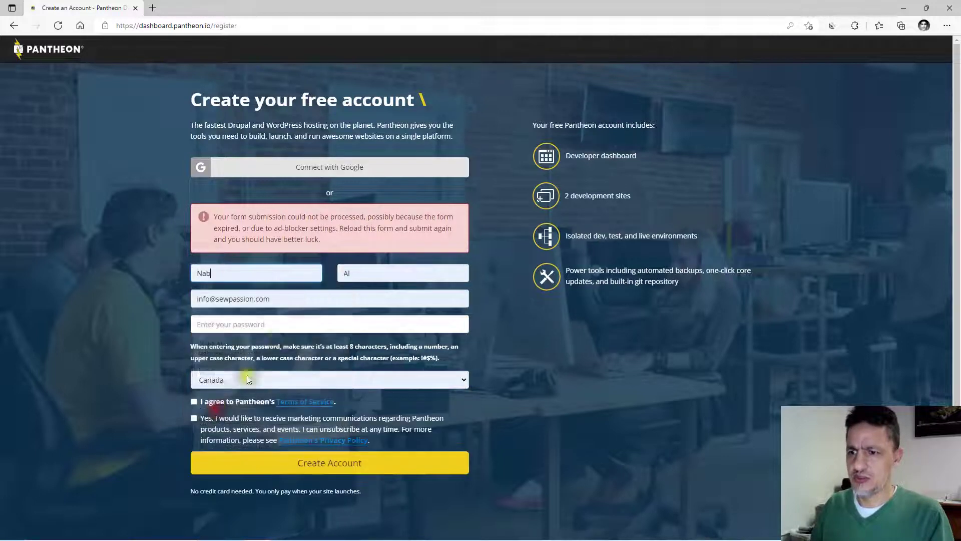
click(220, 328)
text(•••••)
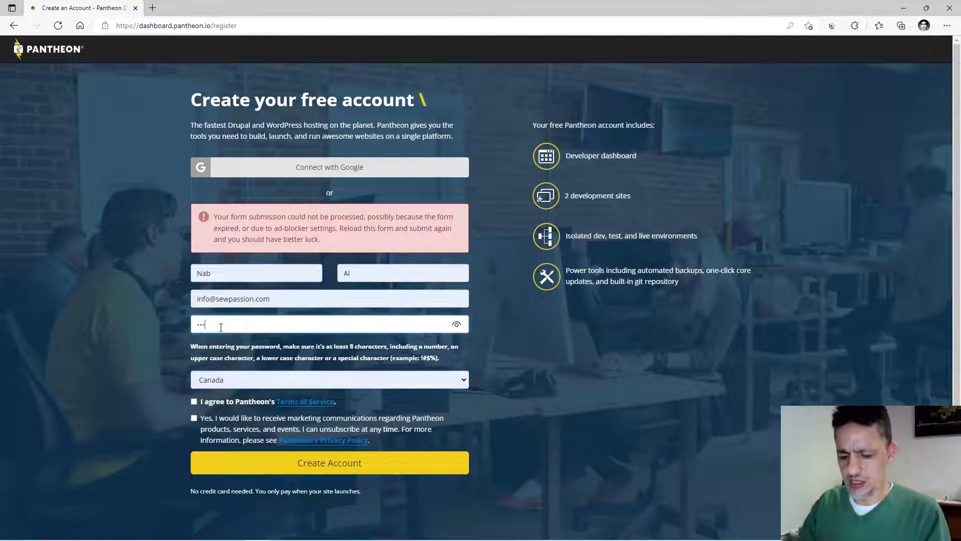
text(••)
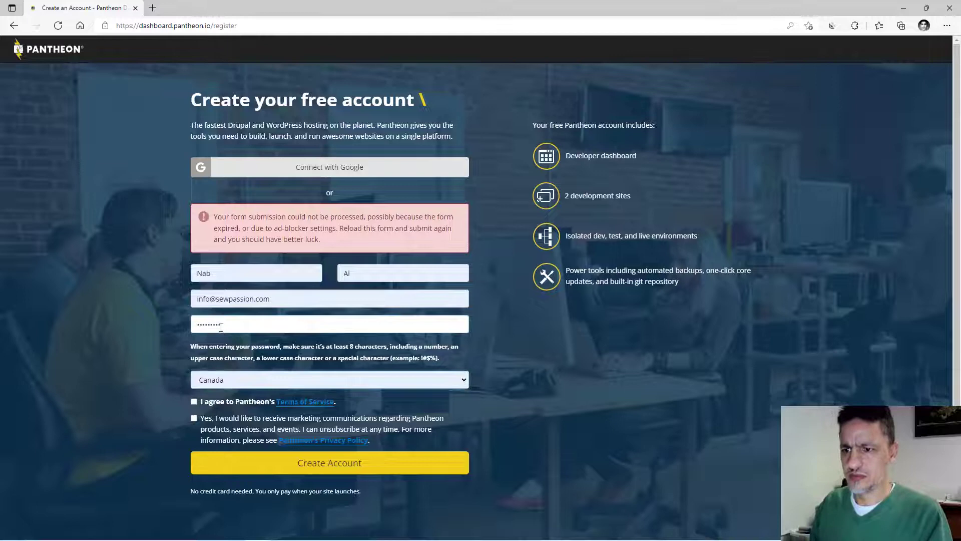
click(191, 400)
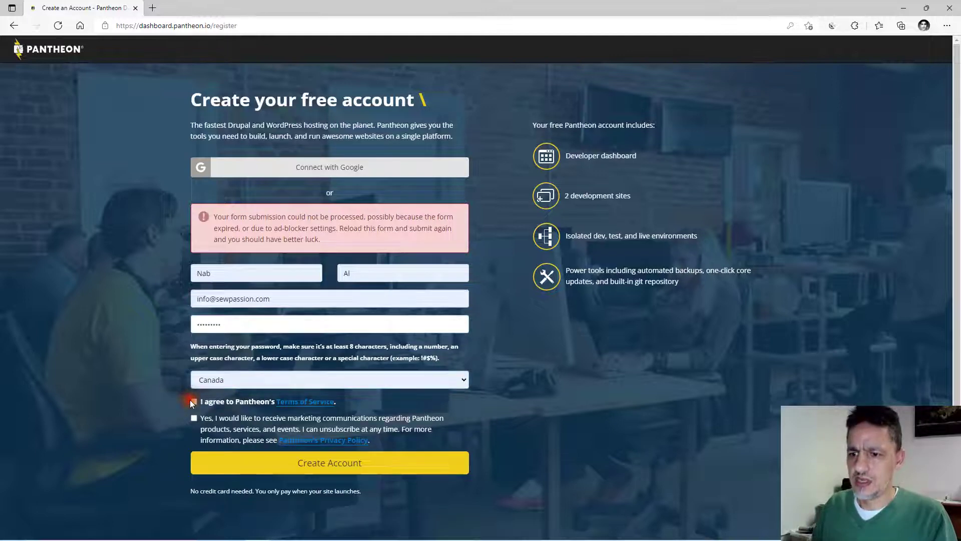
click(193, 401)
click(314, 465)
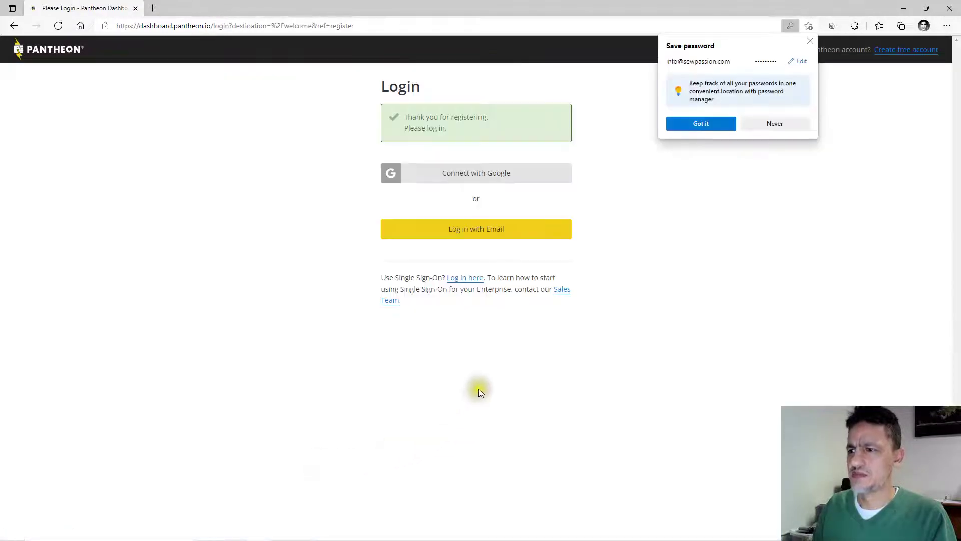
Dismiss the save-password prompt and log in by email with the saved address and account password.
click(682, 122)
click(465, 234)
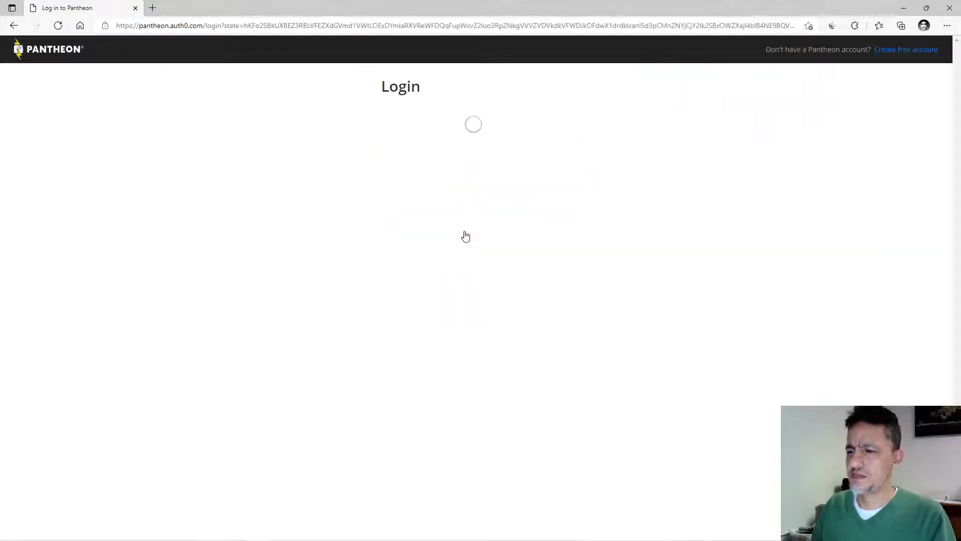
click(447, 173)
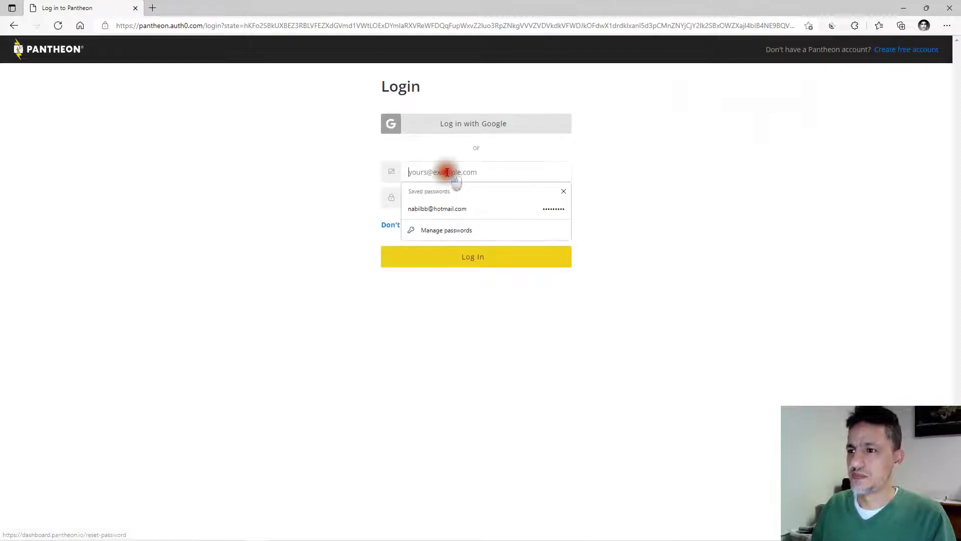
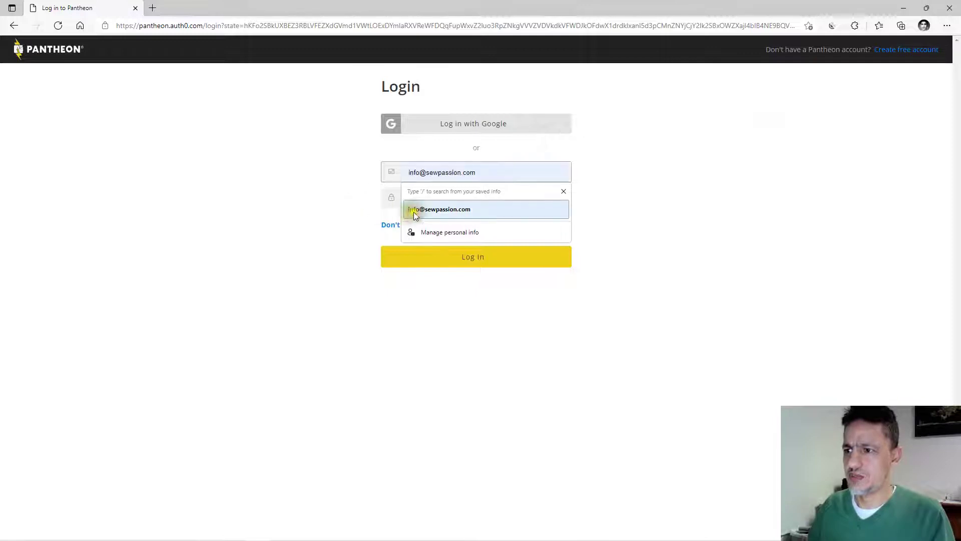
click(414, 210)
click(425, 202)
text(•••••••••)
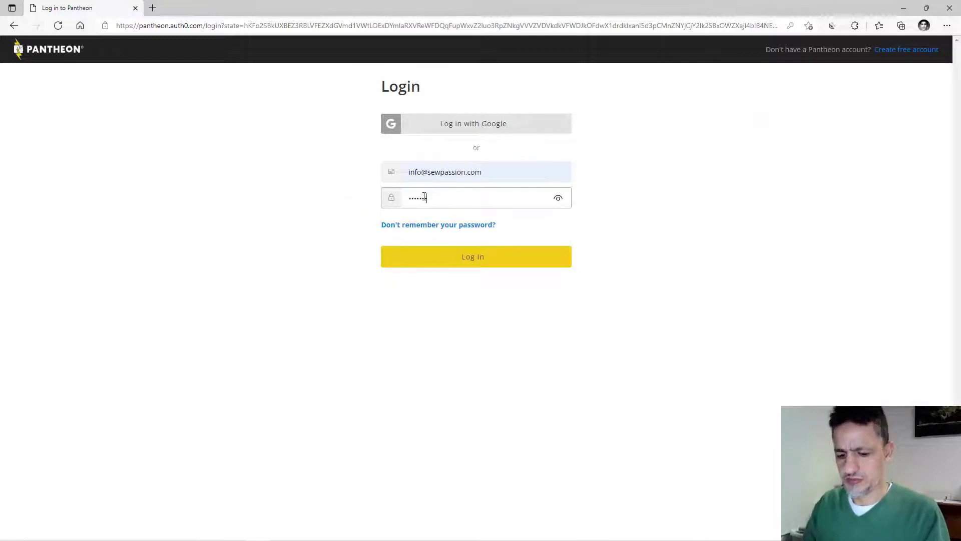
click(466, 261)
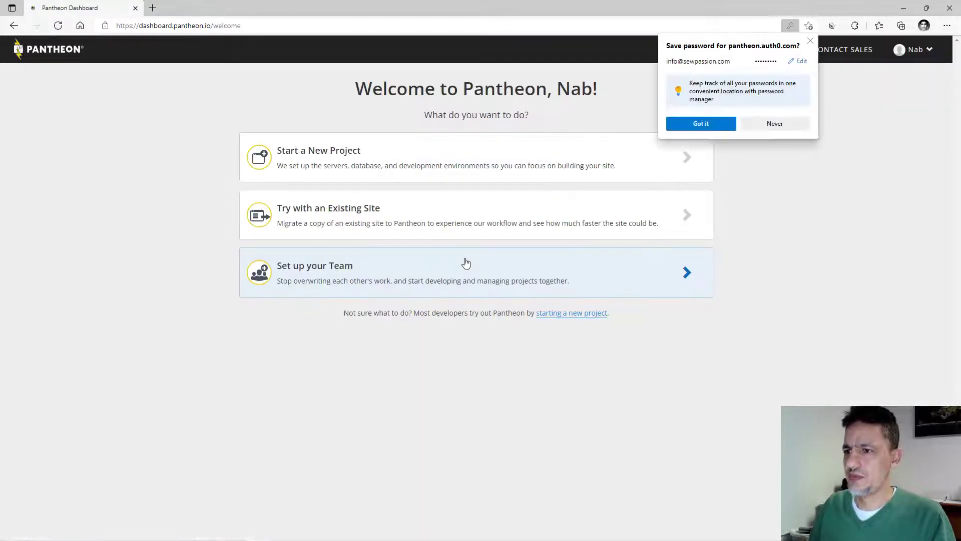
Create a new project with site name RunningShoes and region Canada, then continue.
click(810, 40)
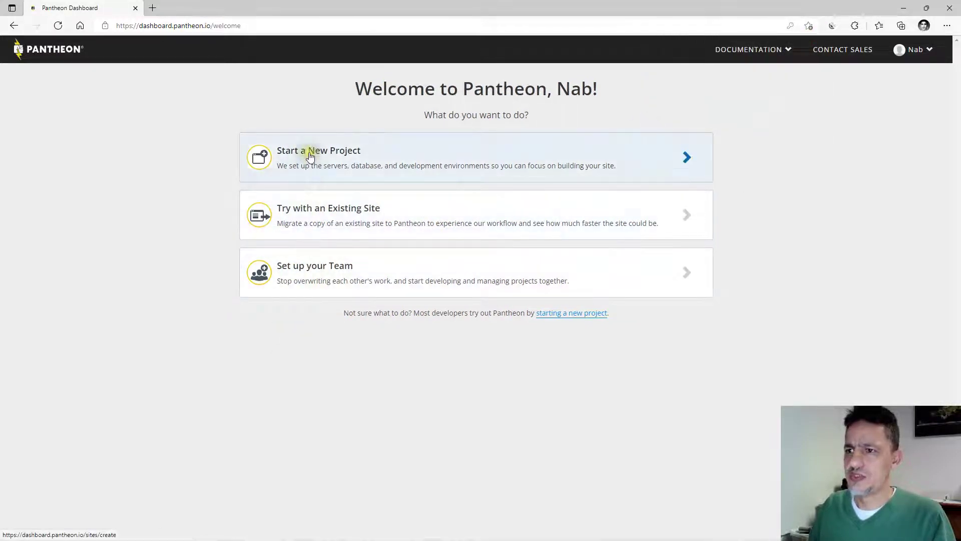
click(441, 153)
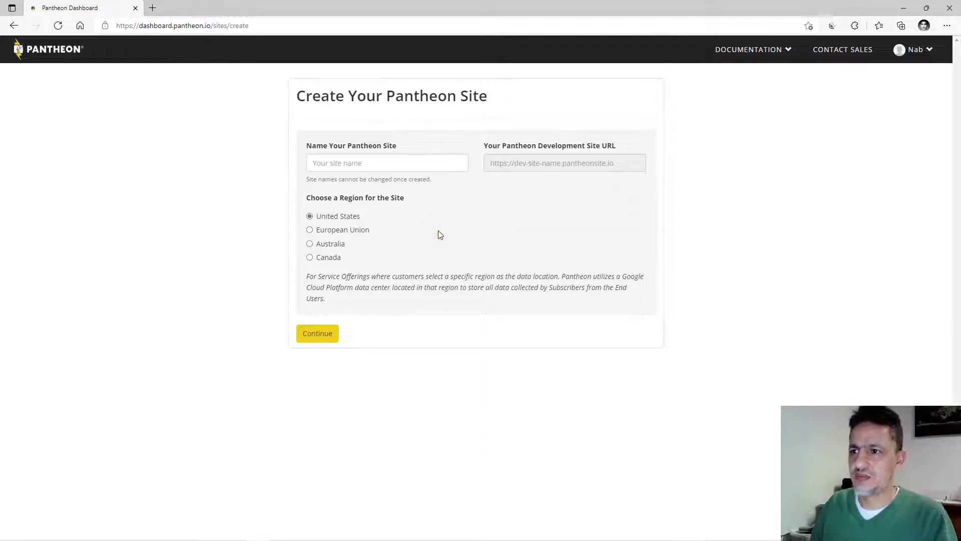
click(344, 163)
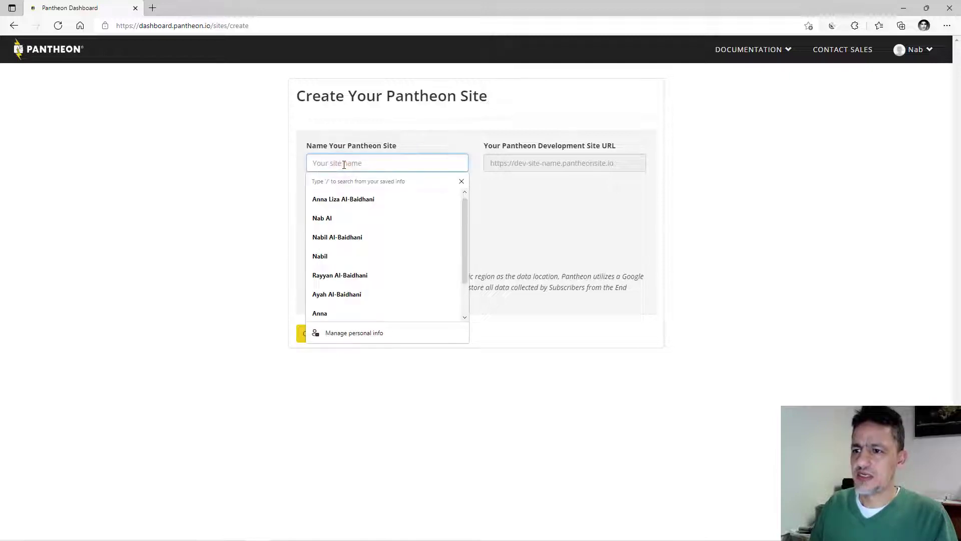
click(257, 188)
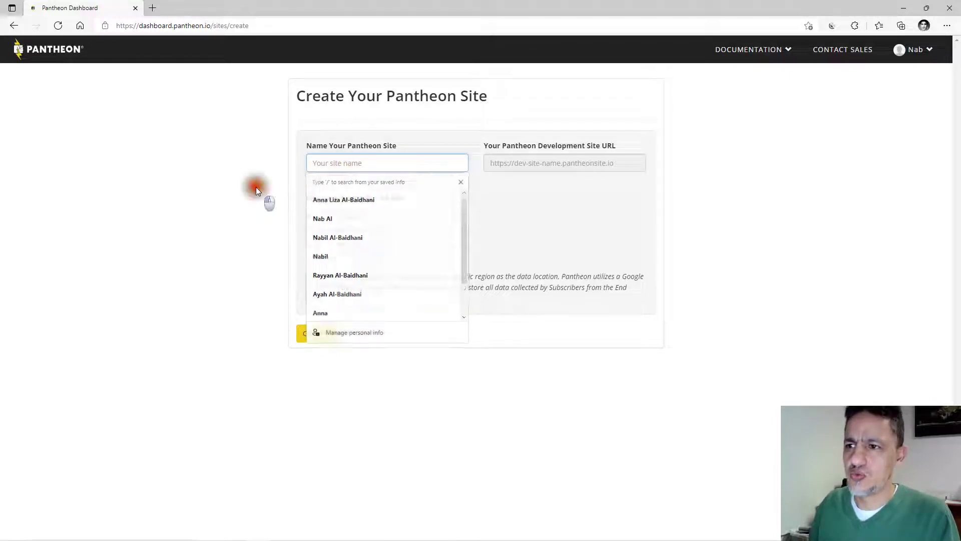
click(323, 165)
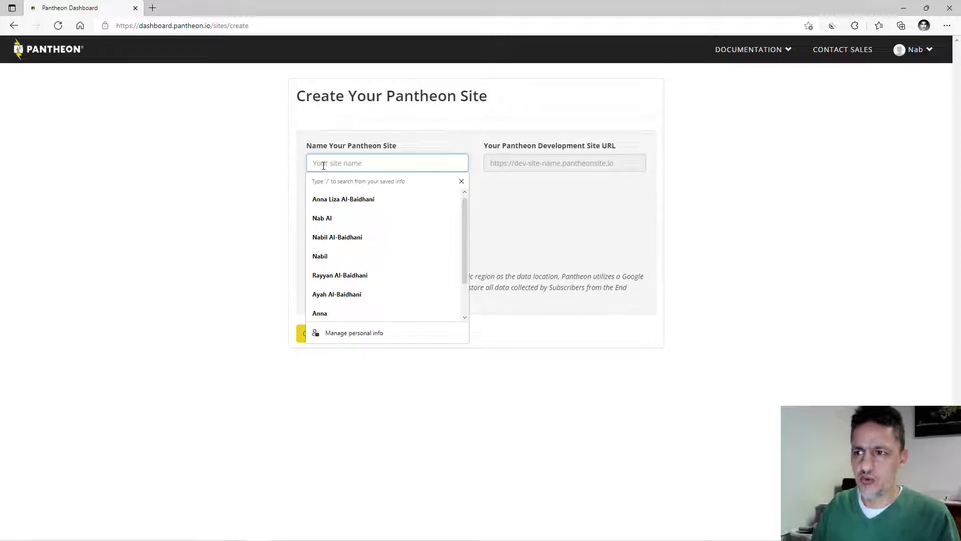
text(Running)
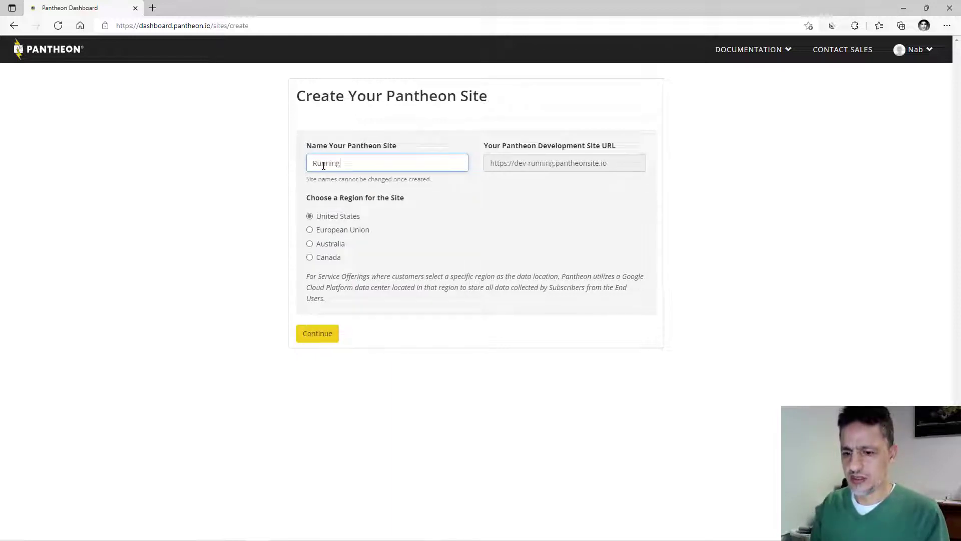
text(Shoes)
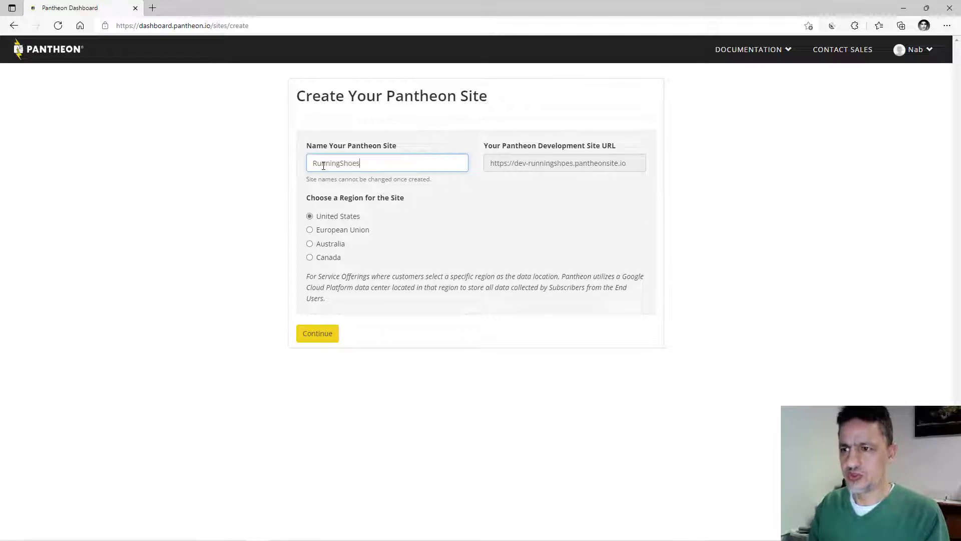
key(Tab)
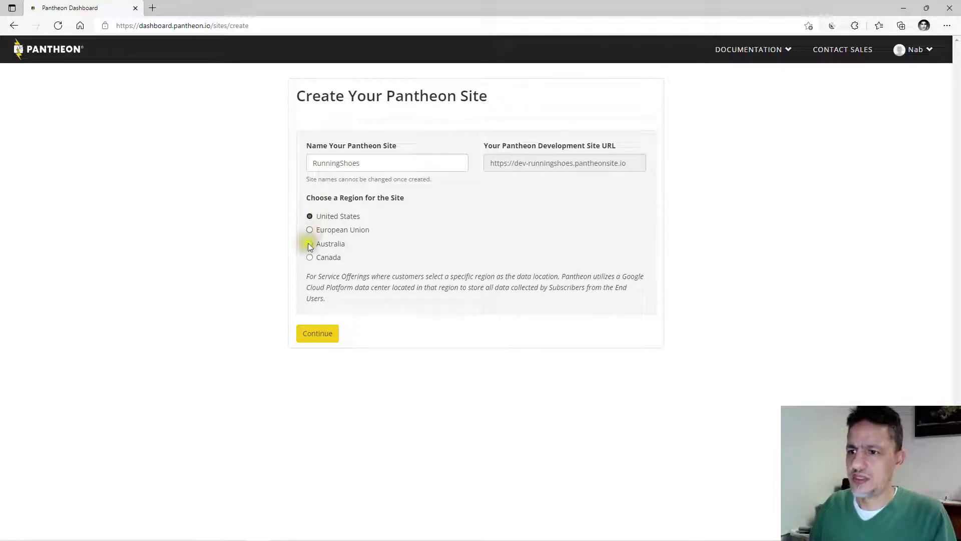
click(311, 257)
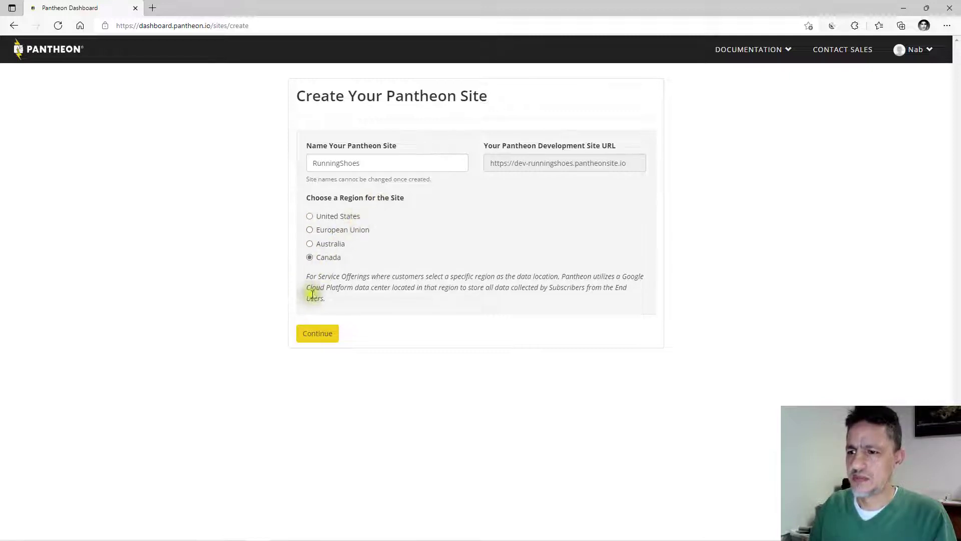
click(319, 335)
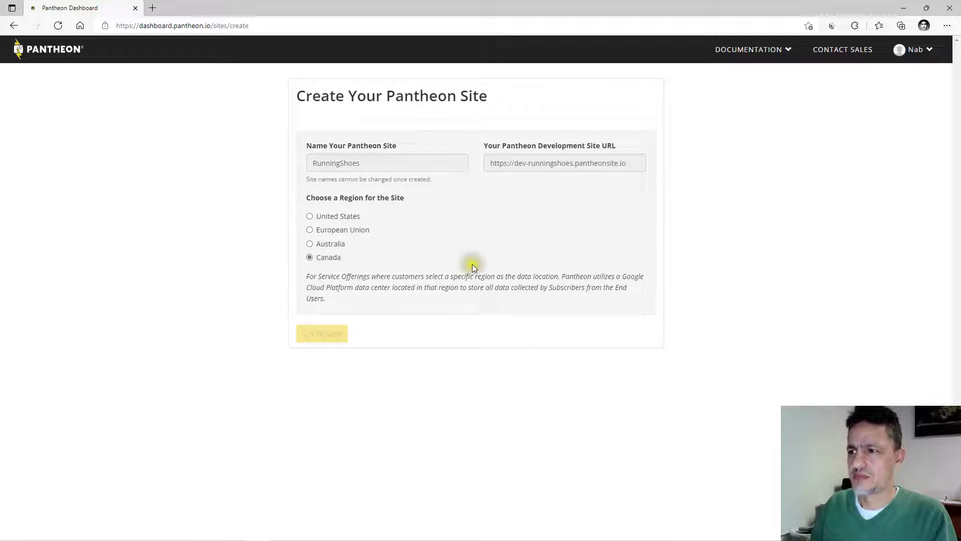
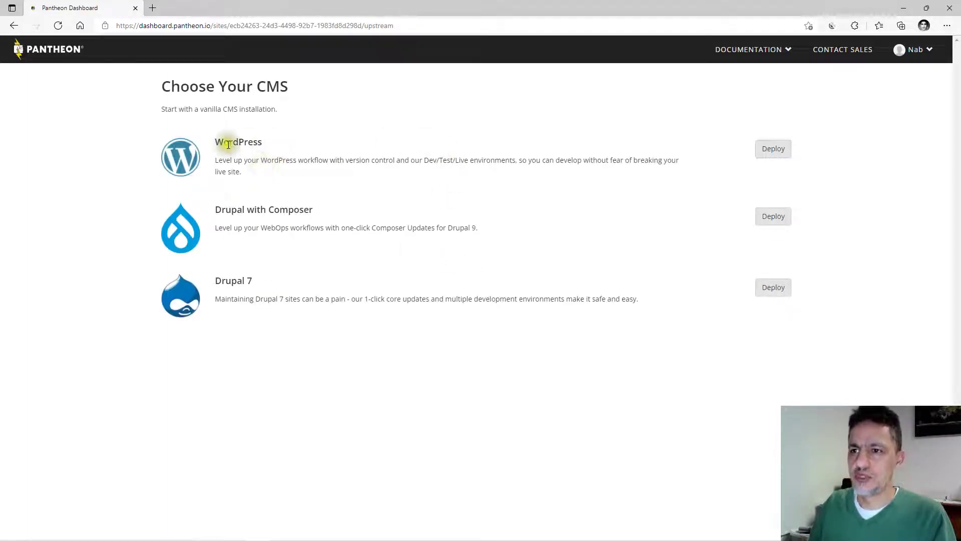
Deploy WordPress to the RunningShoes site and open its Dev site in a new tab.
click(771, 150)
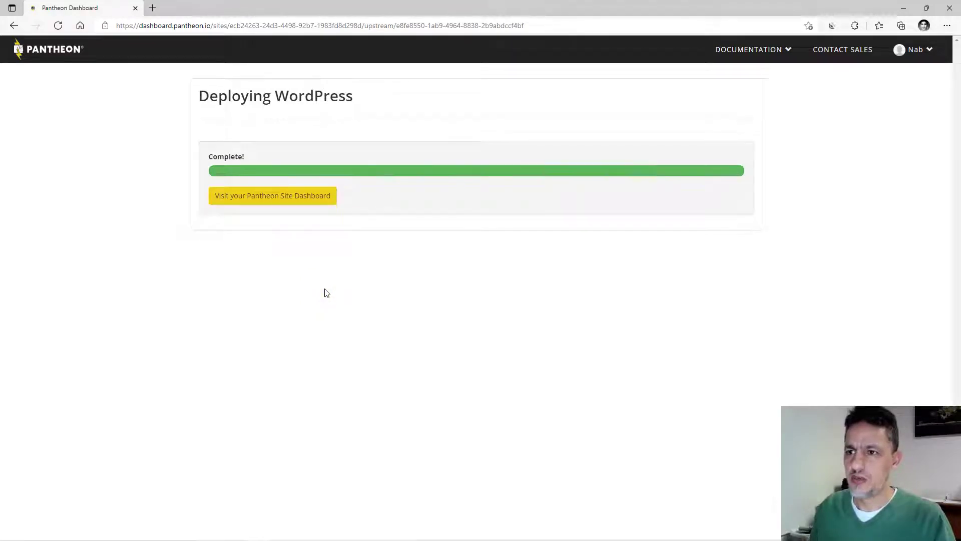
click(237, 199)
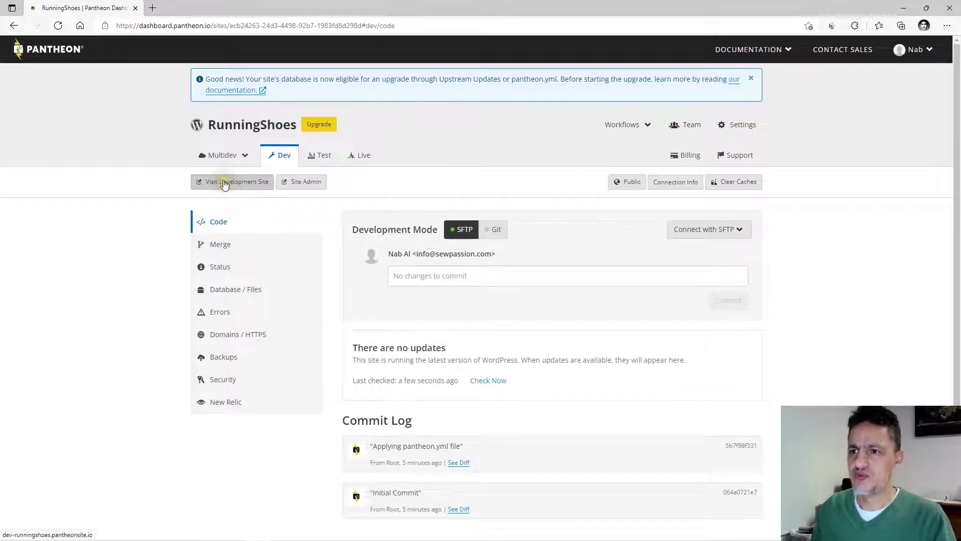
click(224, 183)
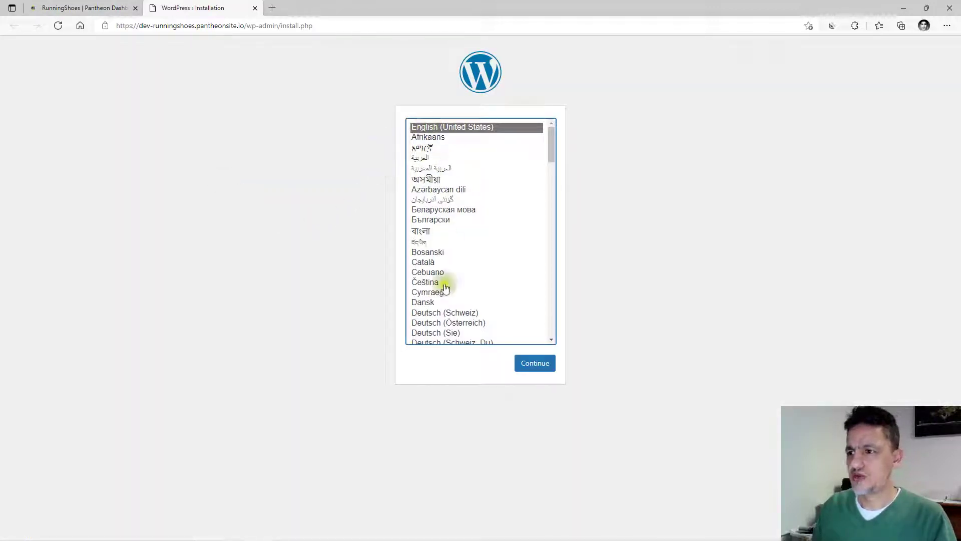
Keep English, then enter site title 'Running Shoes' and username 'admin'.
click(530, 363)
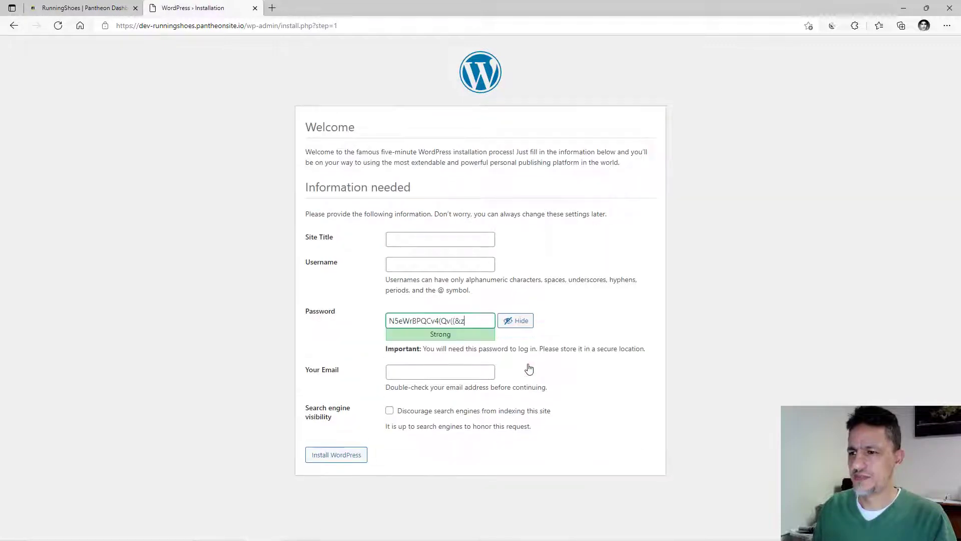
click(404, 239)
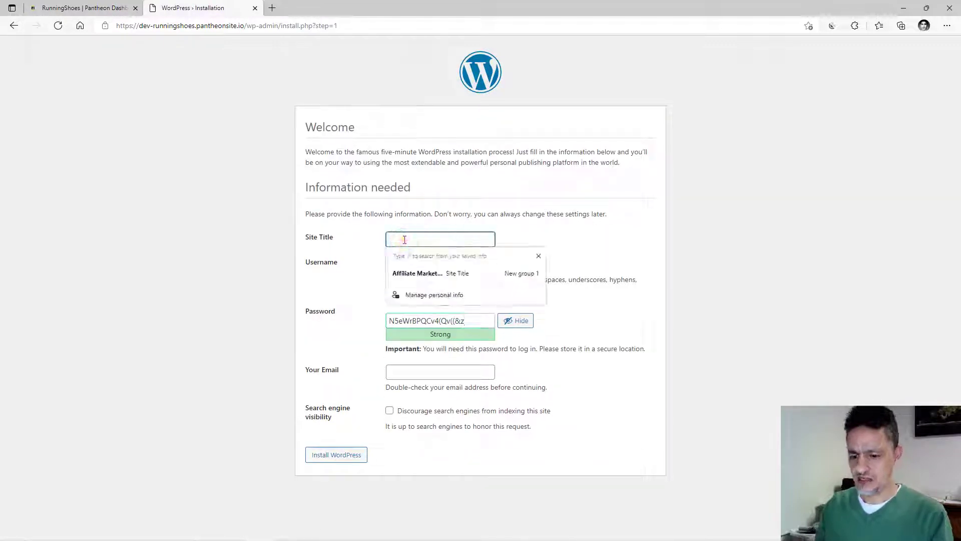
text(Runnin)
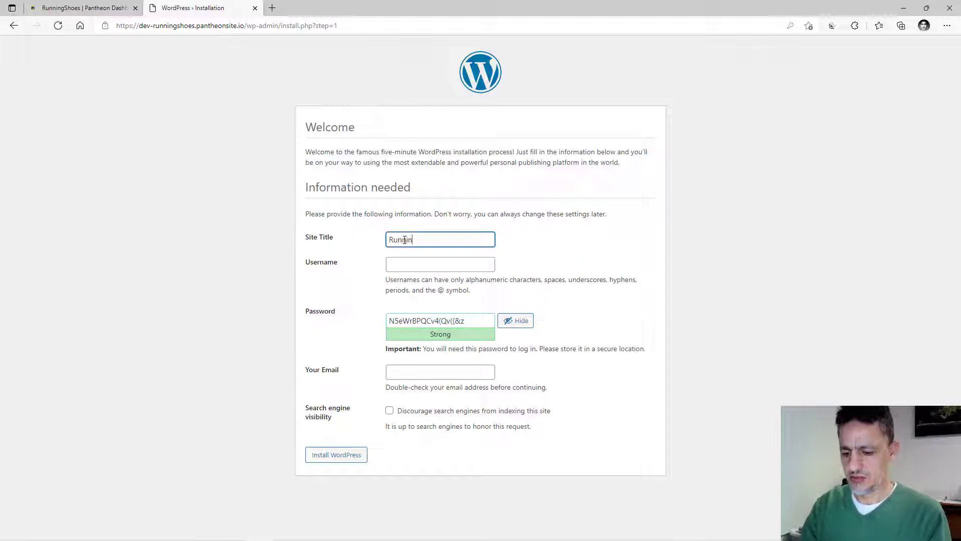
text(g Shoes)
key(Tab)
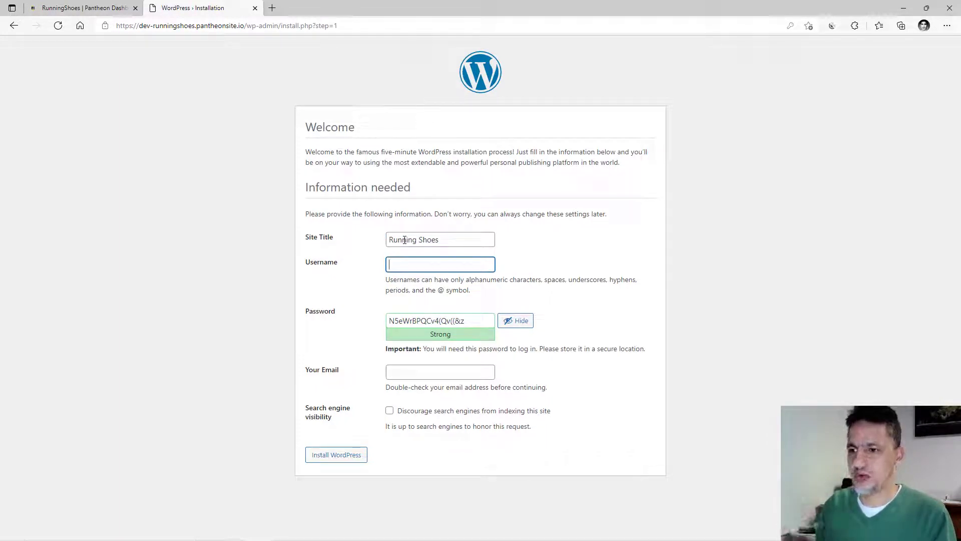
text(admin)
key(Tab)
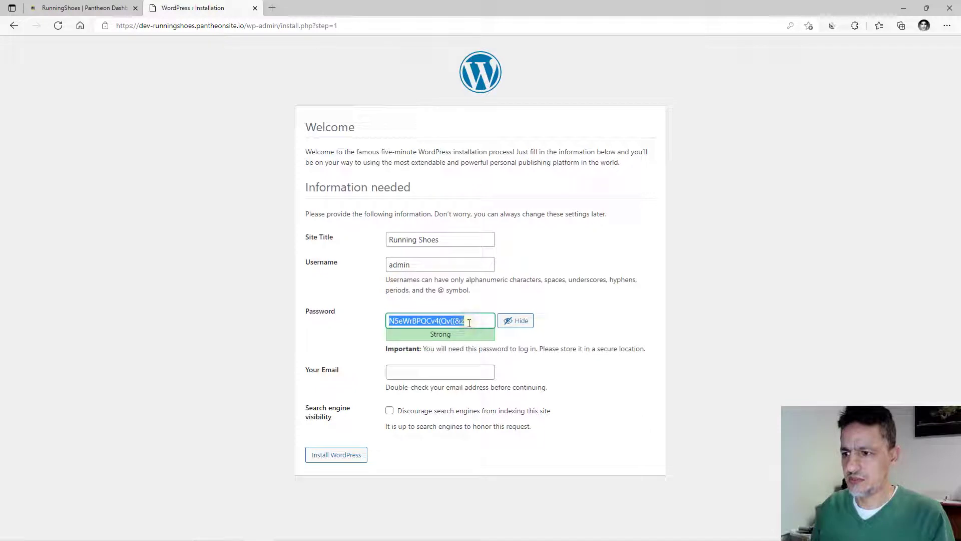
Copy the generated strong password, pick a saved admin e-mail, and install WordPress.
drag(469, 322, 416, 324)
right_click(416, 324)
click(437, 265)
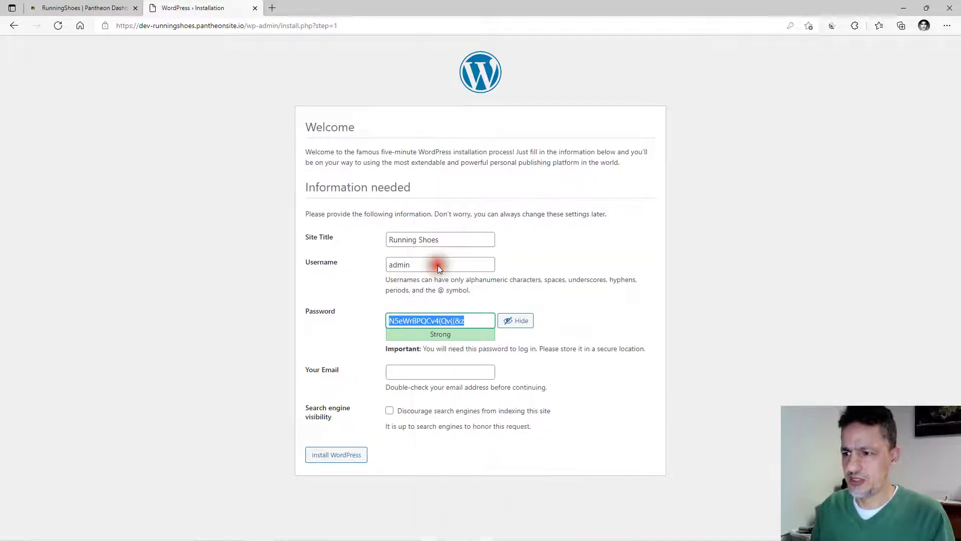
click(410, 374)
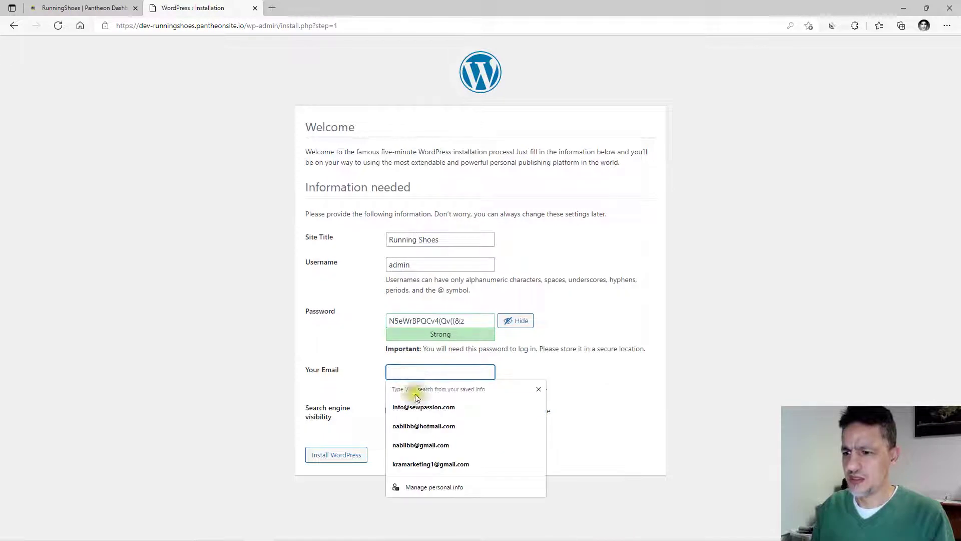
click(409, 406)
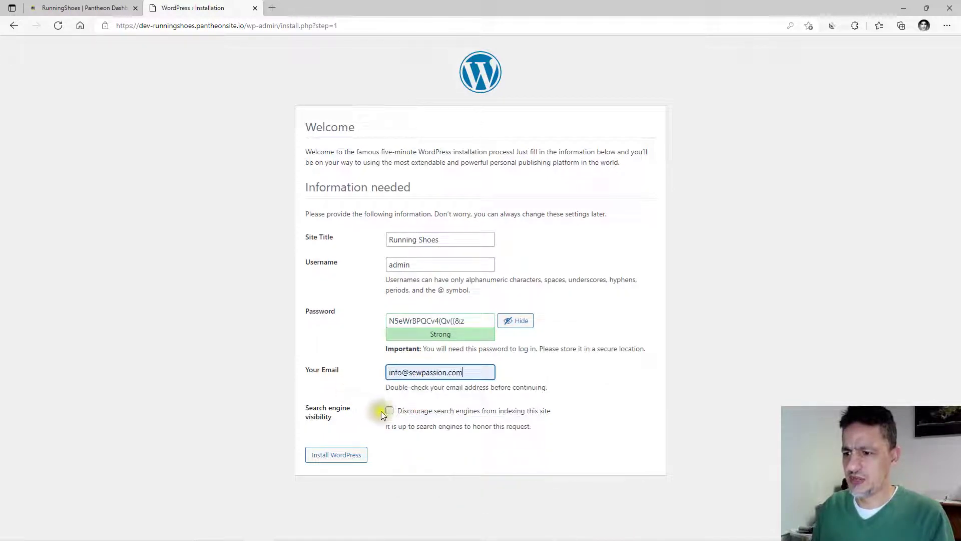
click(340, 457)
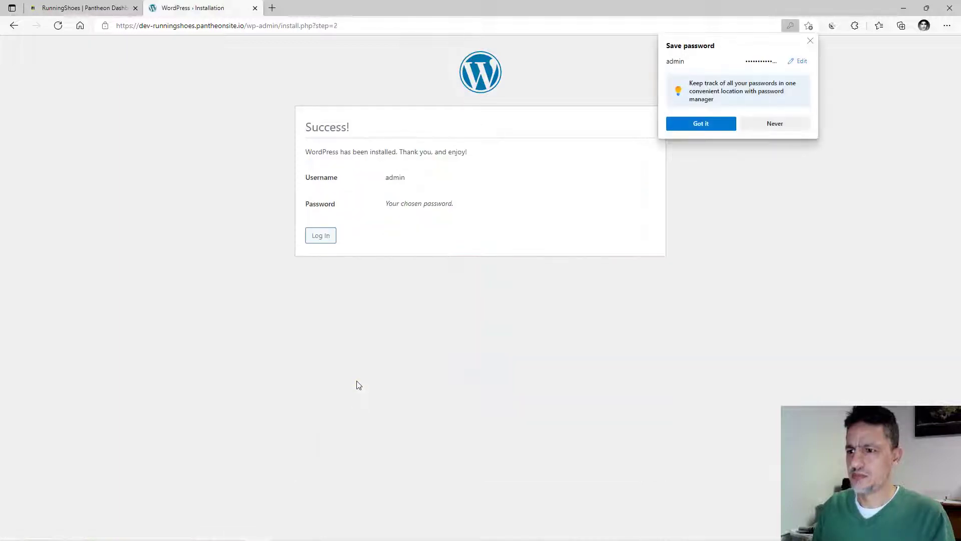
click(772, 123)
click(321, 241)
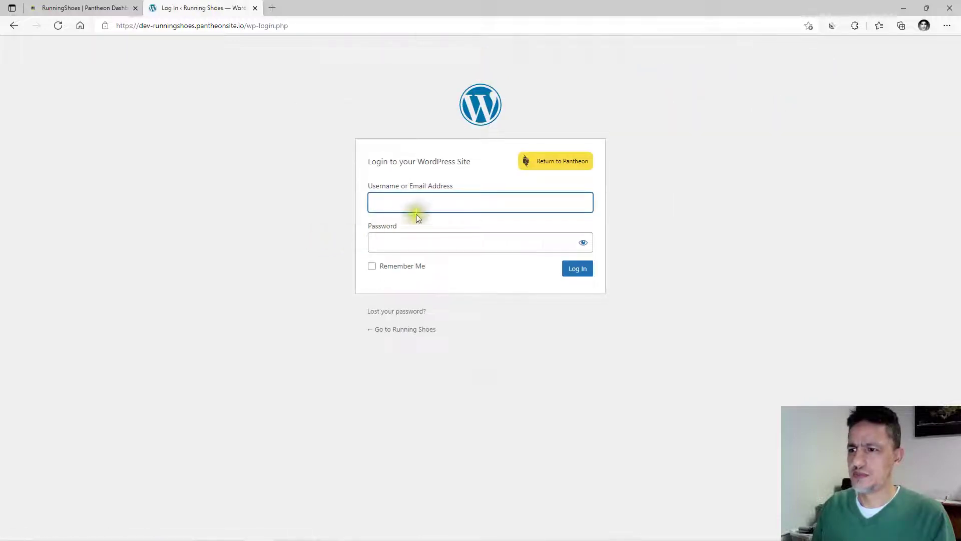
Log in as admin with the copied password, with Remember Me checked.
text(admin)
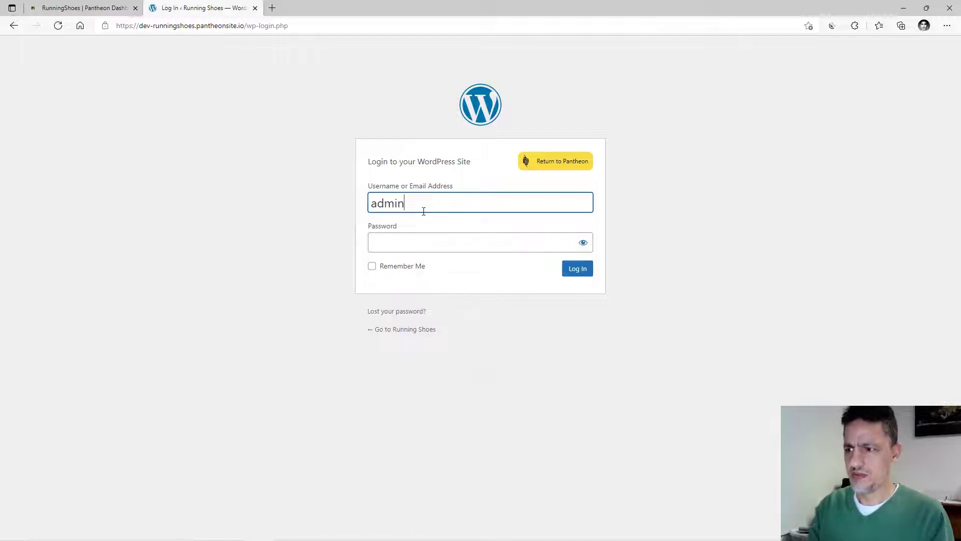
key(Tab)
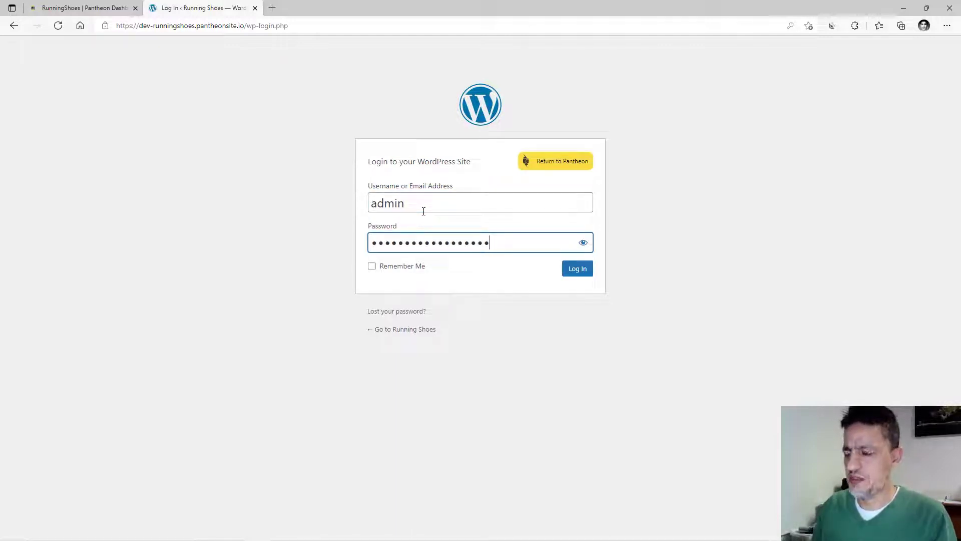
click(372, 266)
click(575, 271)
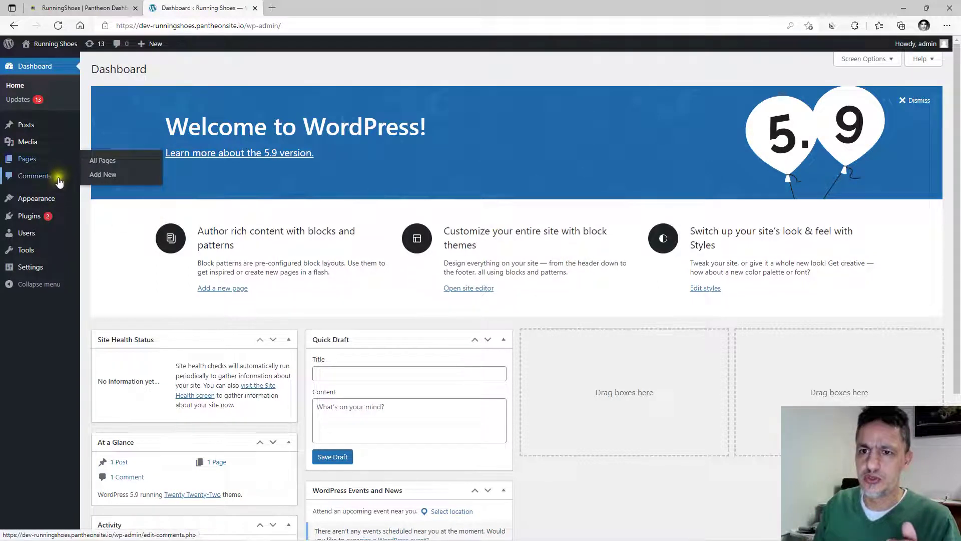
Select all plugins and bulk-delete Akismet and Hello Dolly.
click(35, 218)
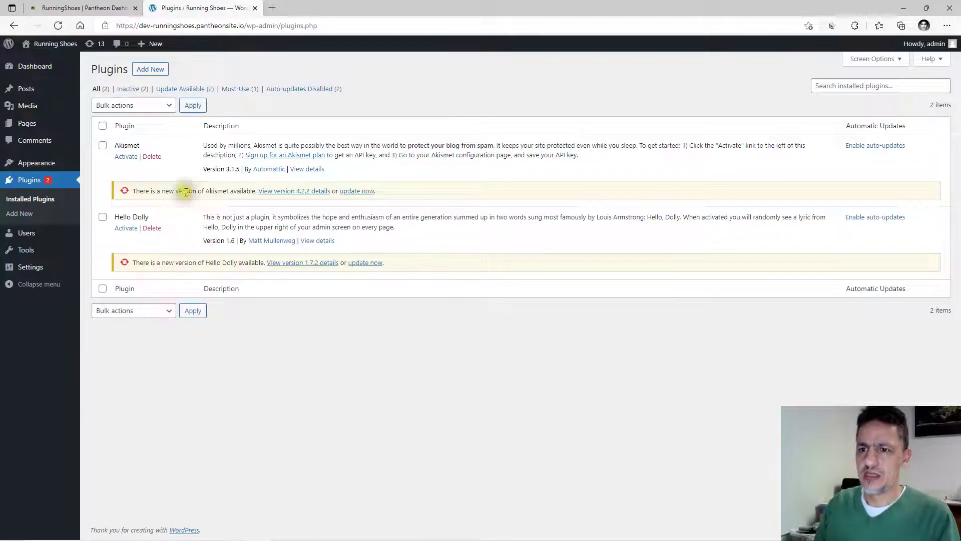
click(103, 126)
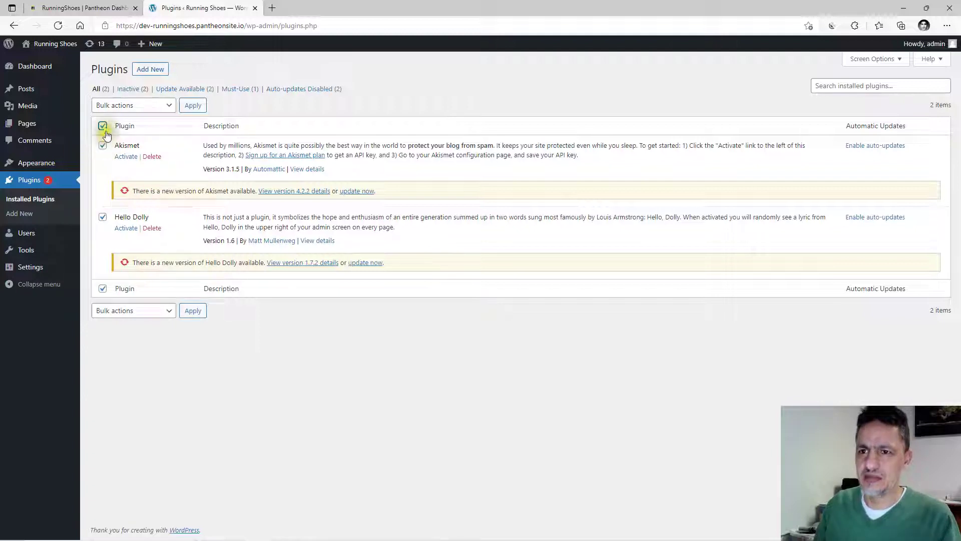
click(166, 313)
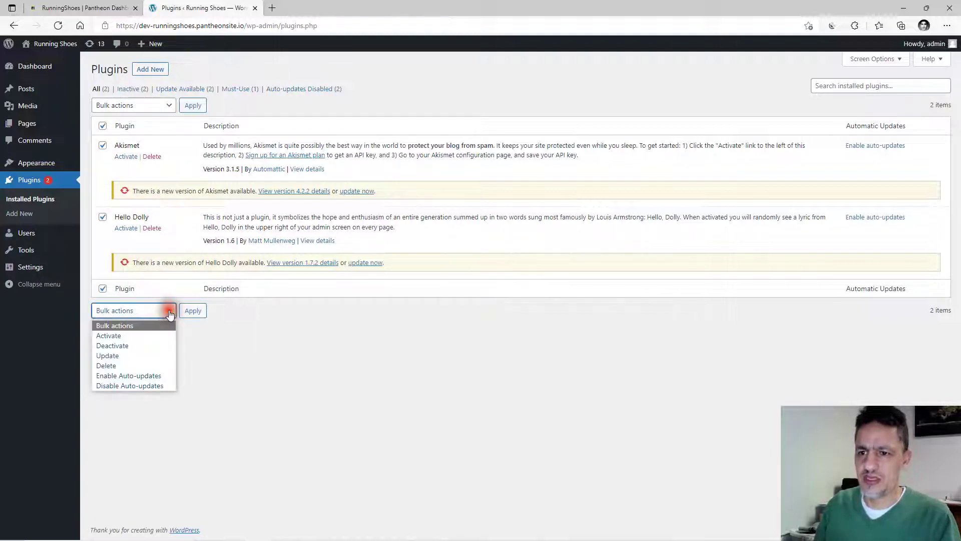
click(118, 365)
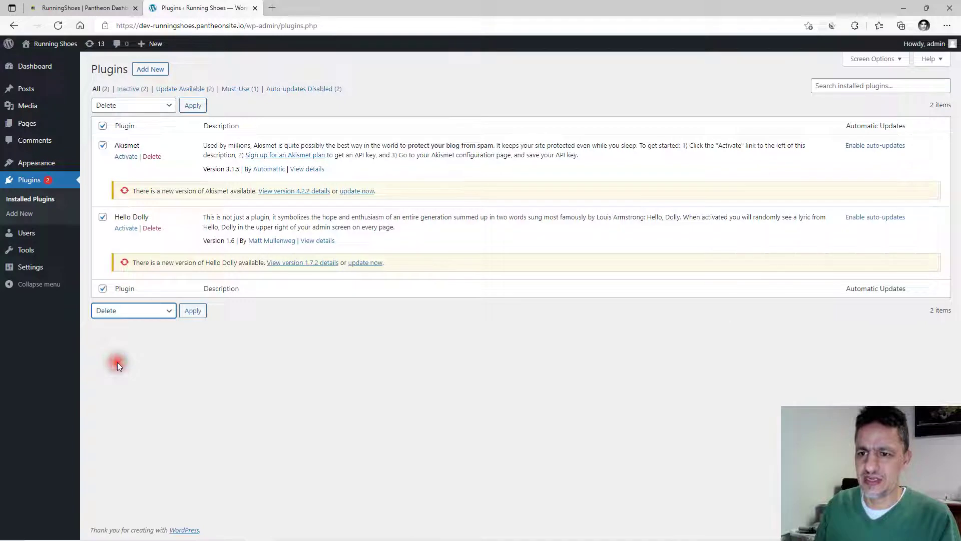
click(192, 313)
click(526, 89)
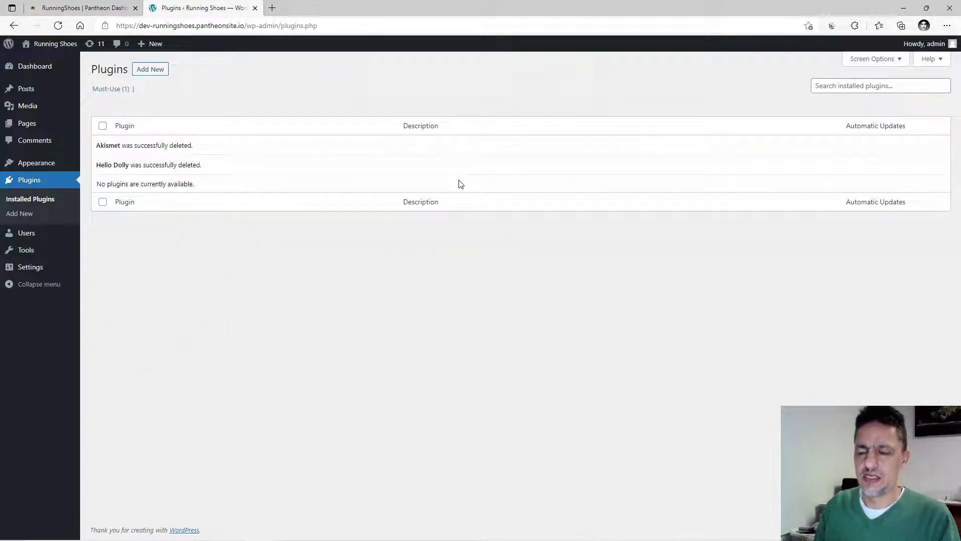
Search the plugin directory for 'astra', then install and activate Starter Templates.
click(144, 74)
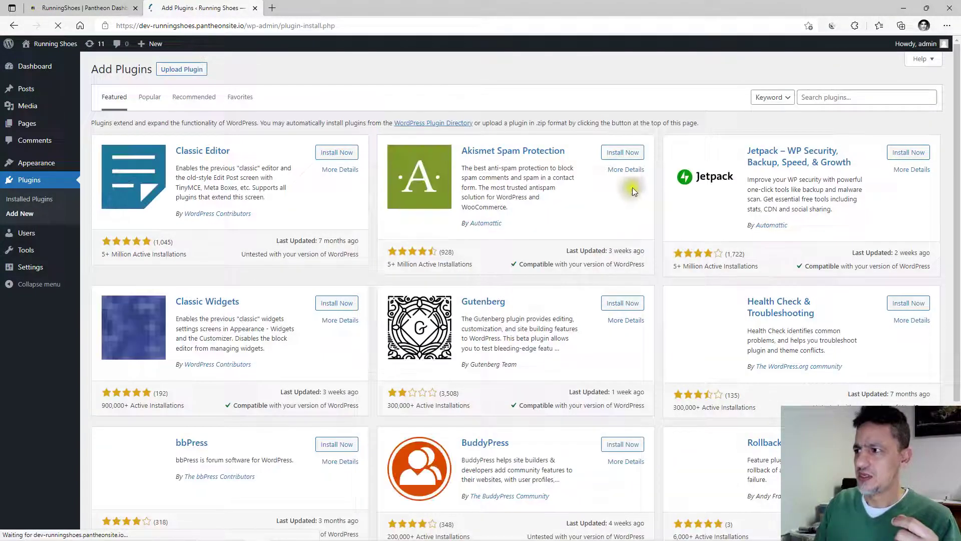
click(824, 97)
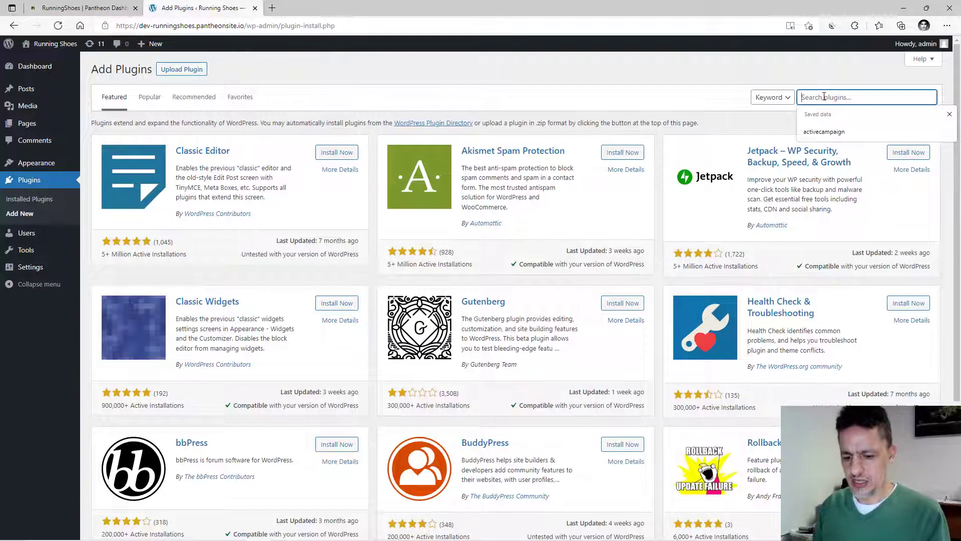
text(astra)
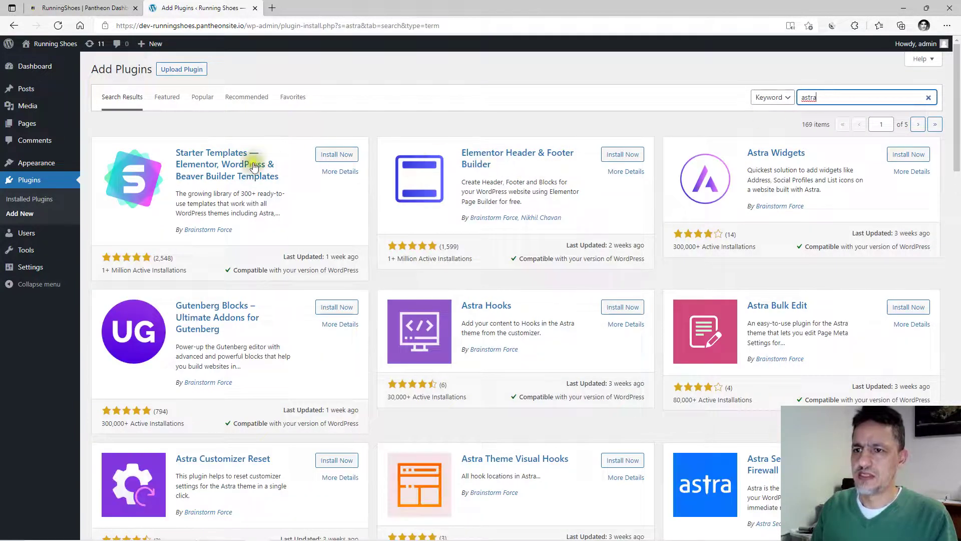
click(334, 156)
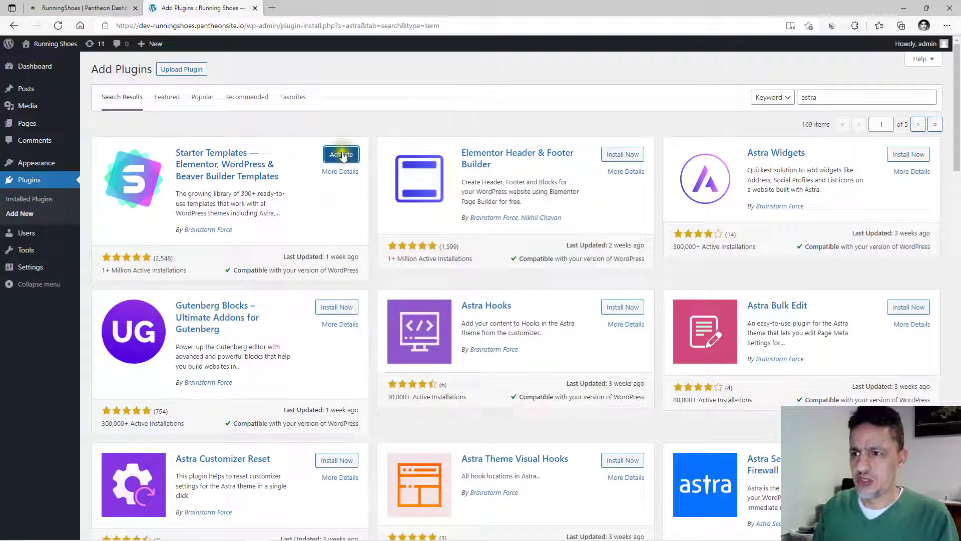
click(342, 155)
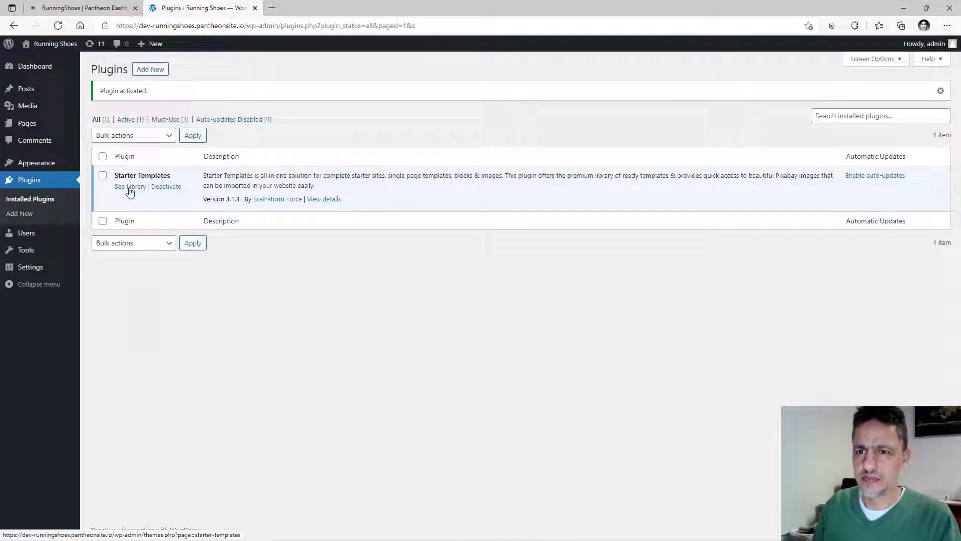
mouse_move(44, 167)
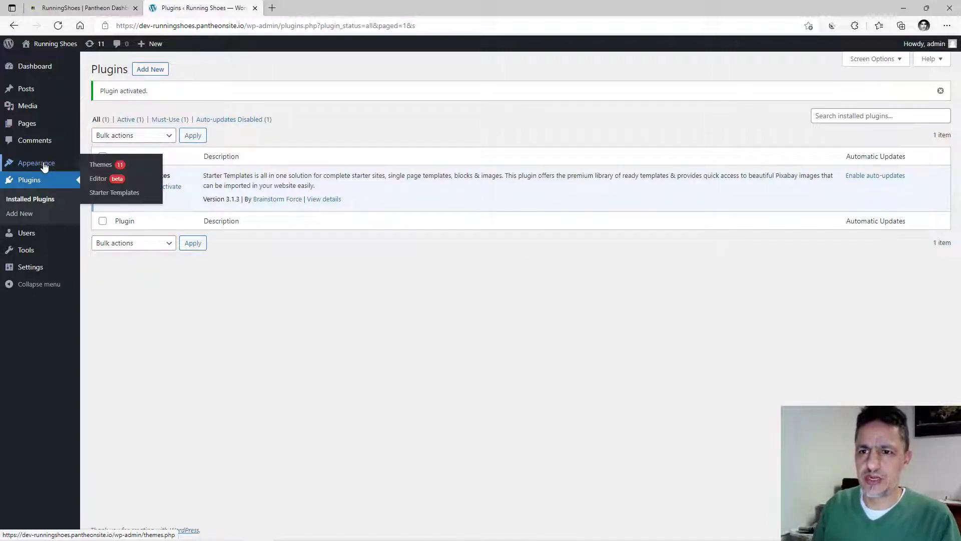
Search the theme directory for Astra, then install and activate it.
click(101, 164)
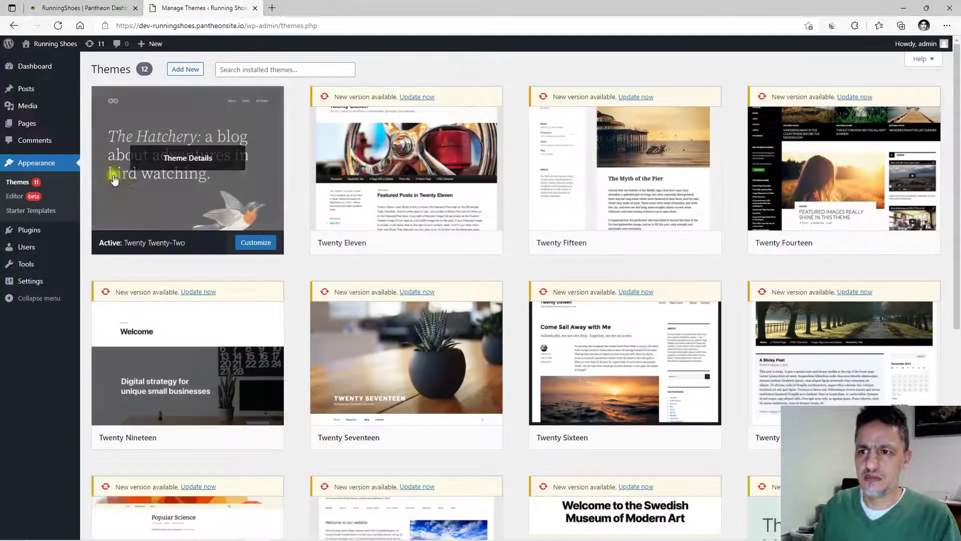
click(189, 69)
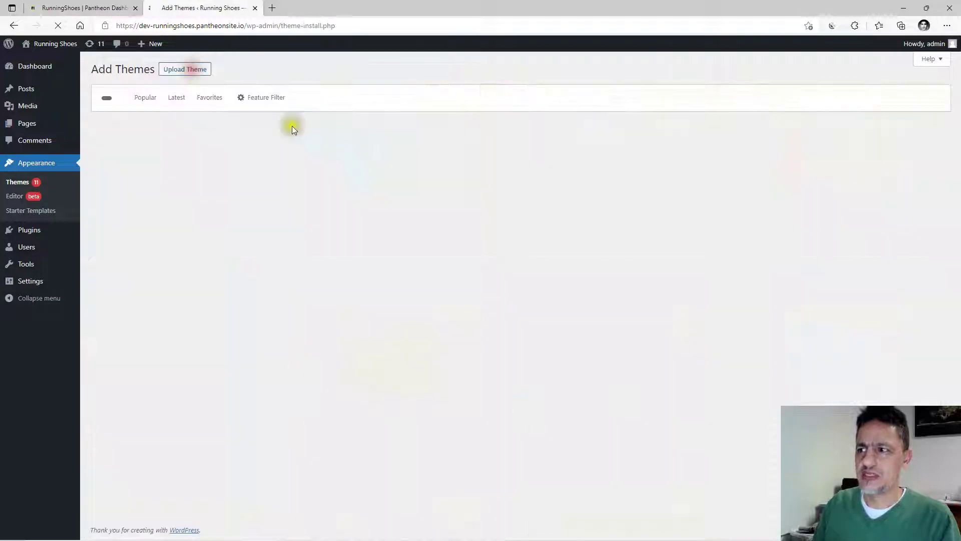
click(837, 100)
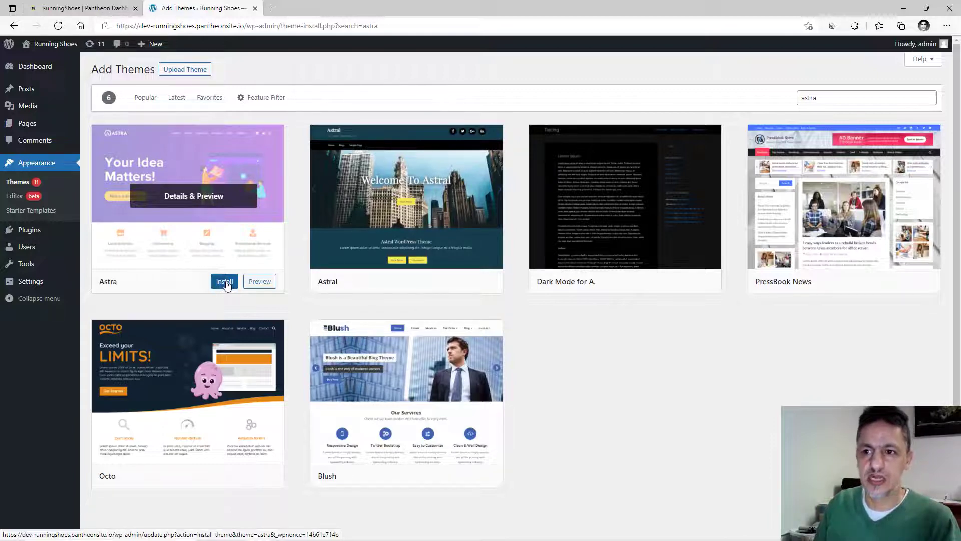
click(227, 283)
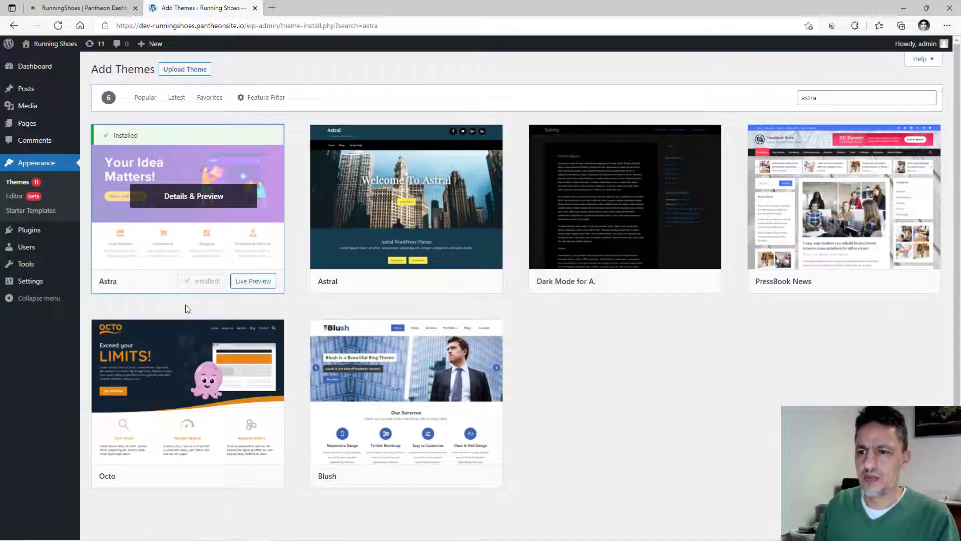
click(209, 281)
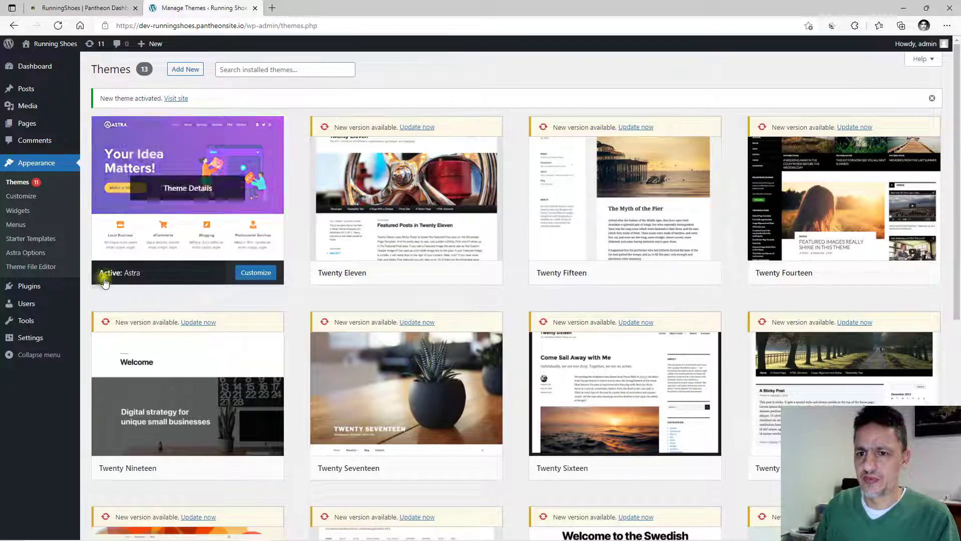
click(24, 240)
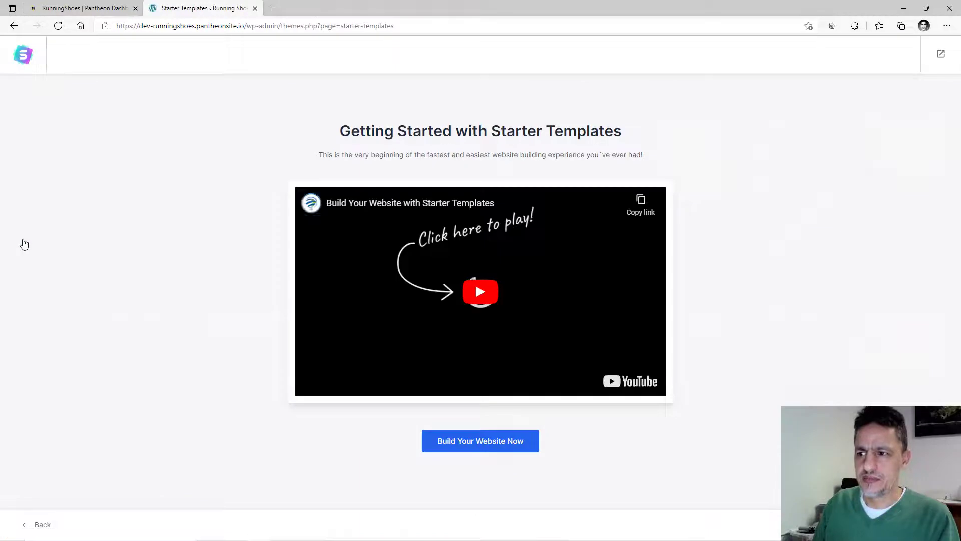
Return to the Dashboard, then open See Library under Starter Templates on the Plugins page.
click(931, 58)
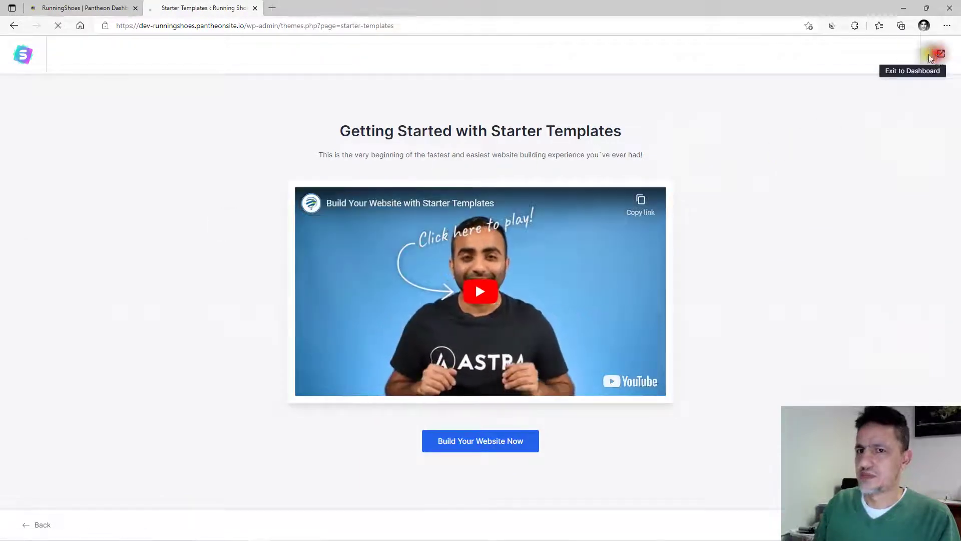
scroll(148, 199, down, 2)
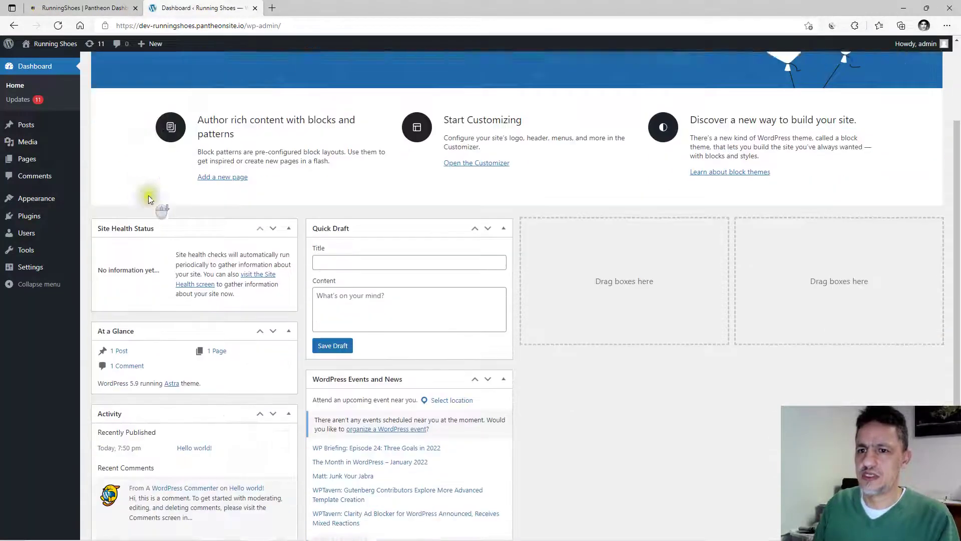
click(26, 125)
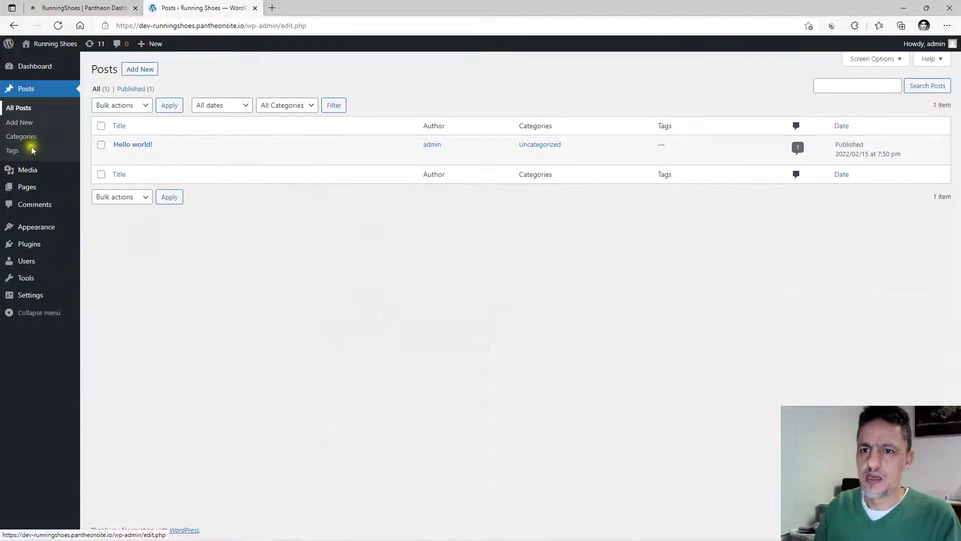
mouse_move(30, 246)
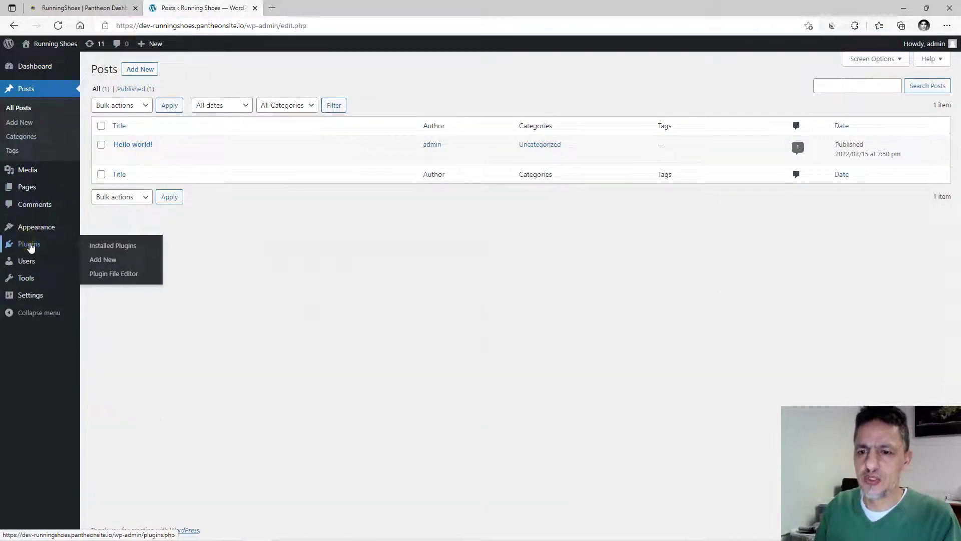
click(30, 246)
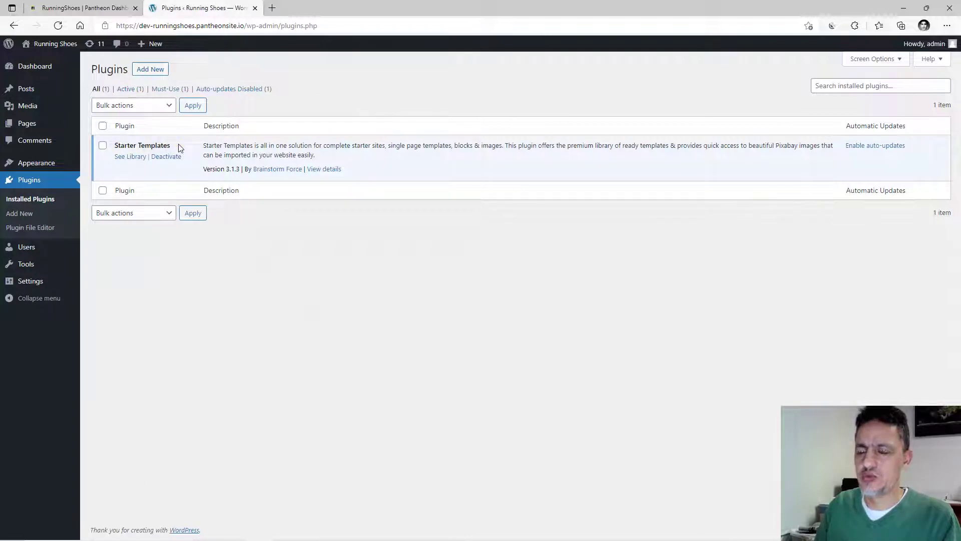
click(135, 158)
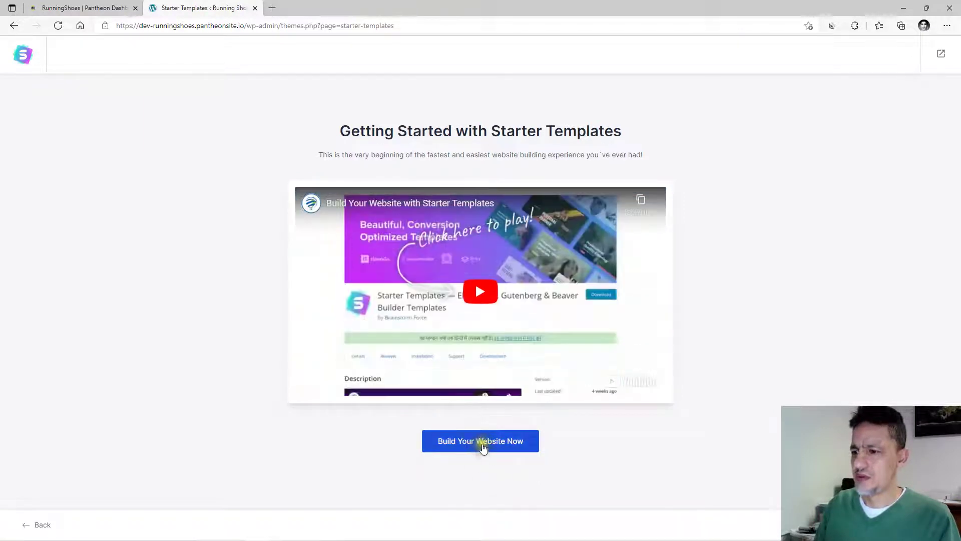
Start building with Elementor as the page builder and filter templates to Blog > Blogger.
click(482, 444)
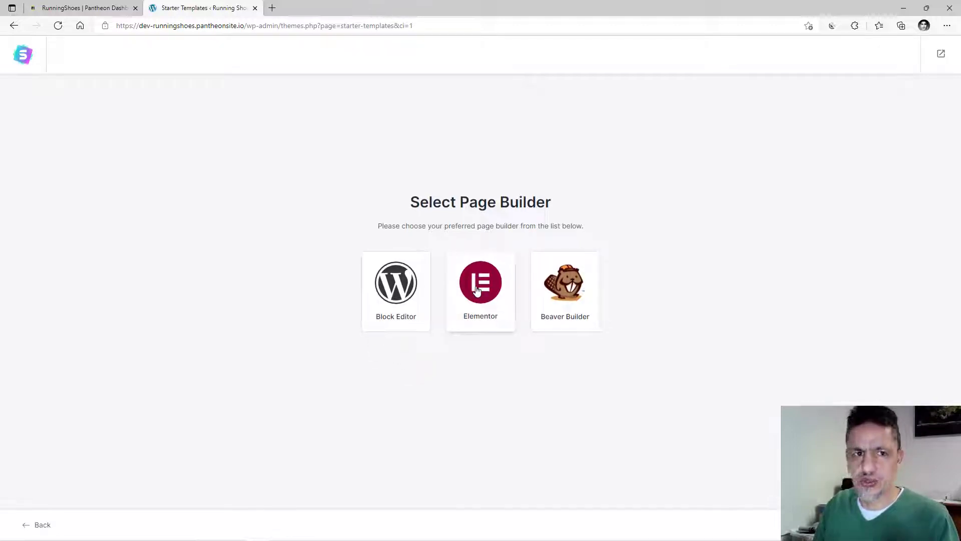
click(486, 300)
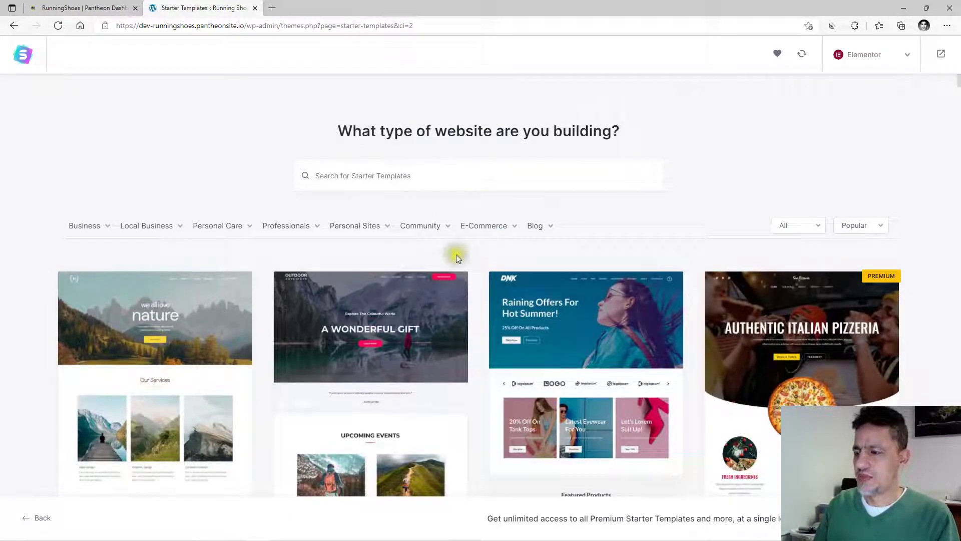
mouse_move(534, 231)
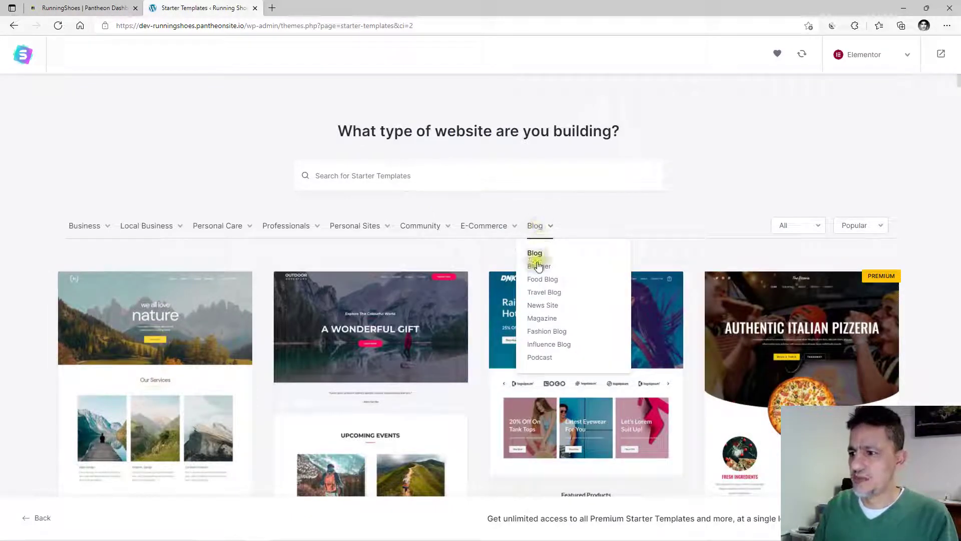
click(532, 231)
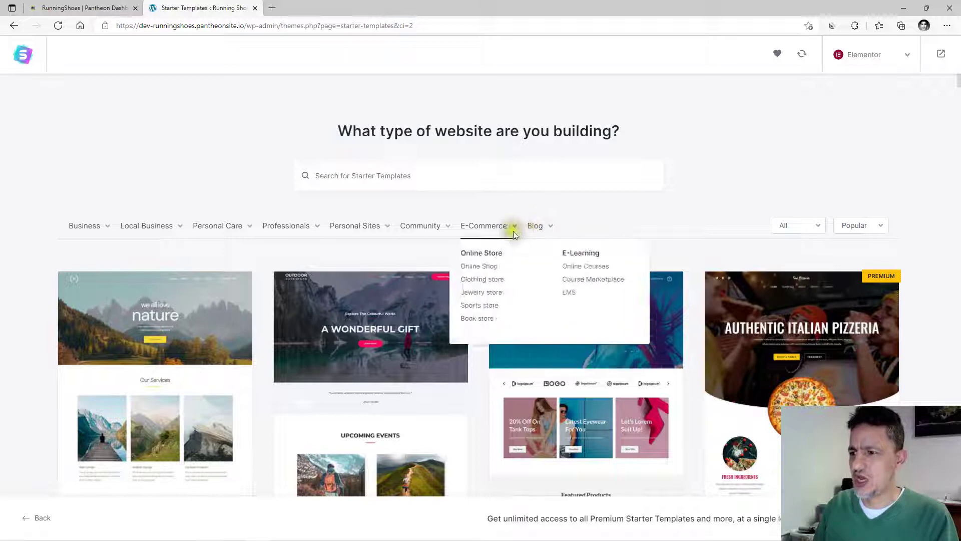
click(538, 268)
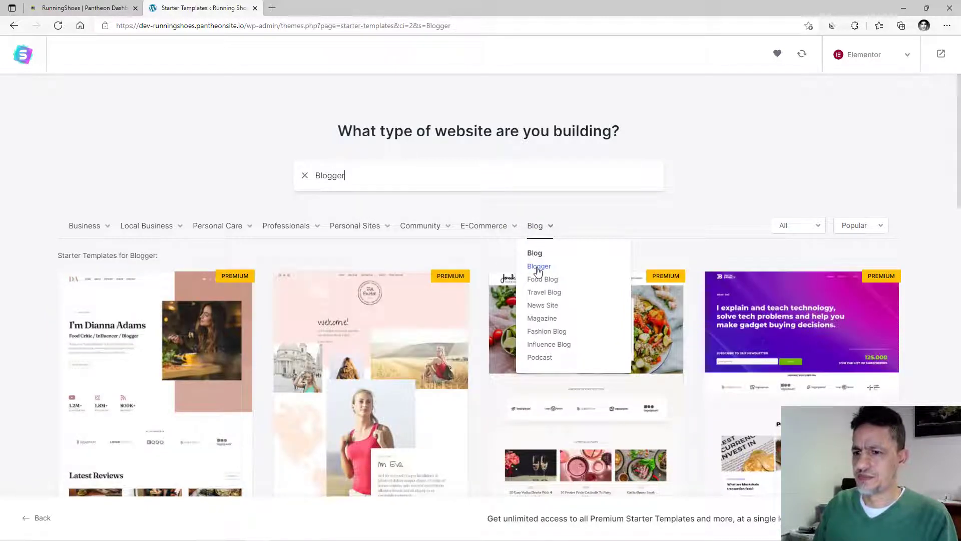
Browse the Blogger results and select the Fashion Lifestyle Blog template.
scroll(496, 333, down, 3)
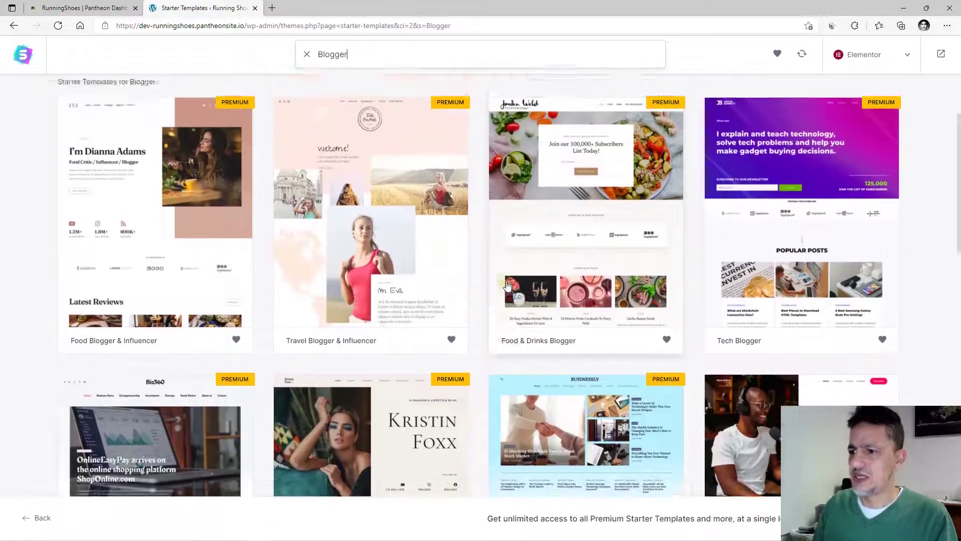
scroll(507, 285, up, 3)
click(317, 299)
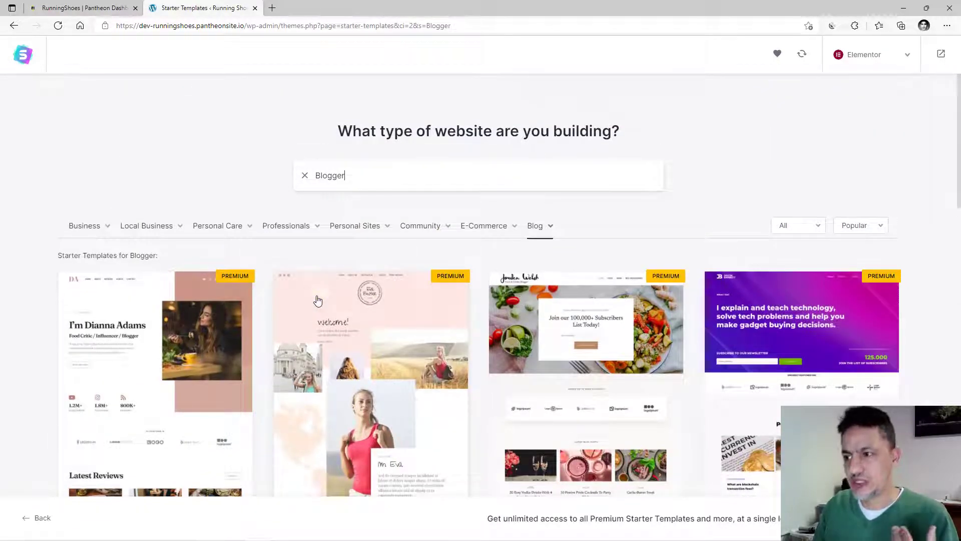
click(318, 301)
scroll(319, 302, down, 4)
scroll(318, 302, up, 4)
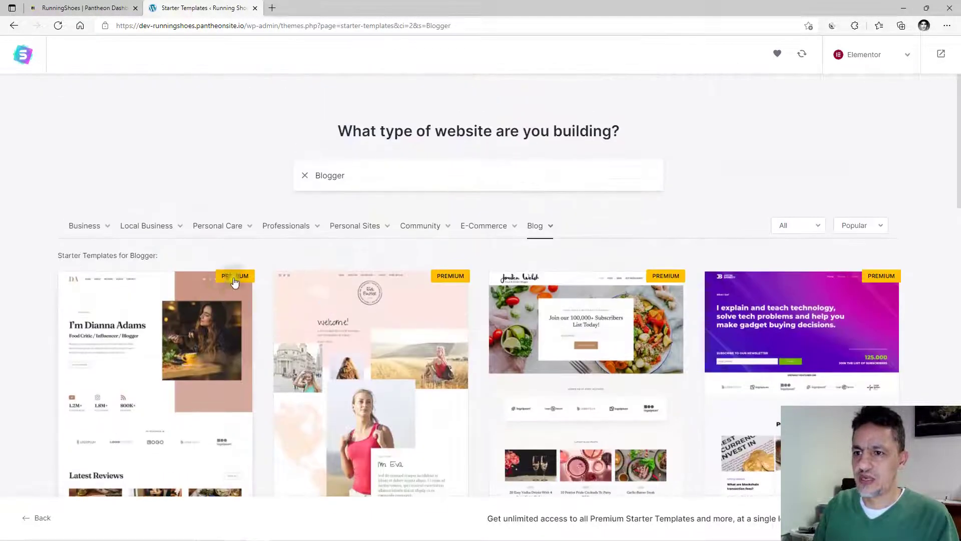
scroll(495, 357, down, 1)
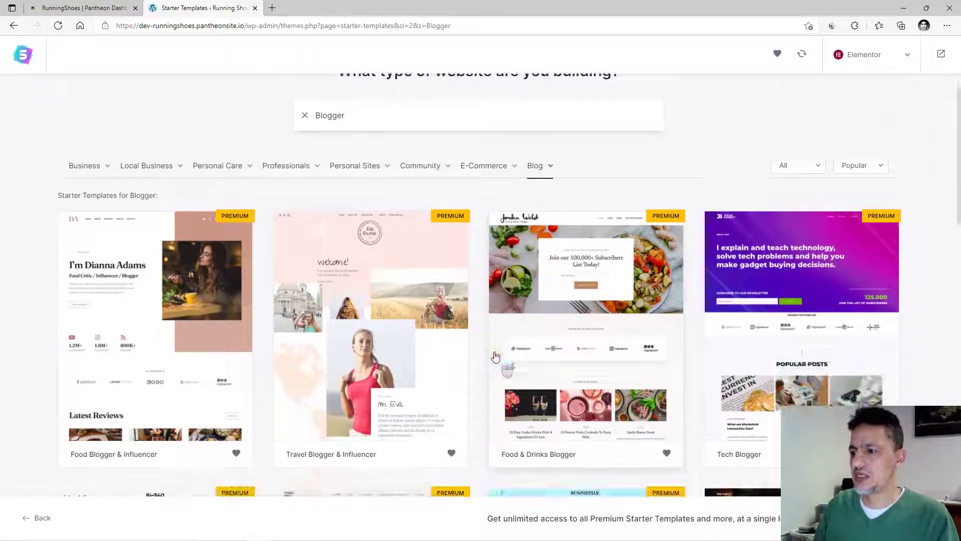
scroll(495, 357, down, 3)
scroll(496, 356, down, 4)
scroll(495, 357, down, 8)
scroll(442, 283, down, 1)
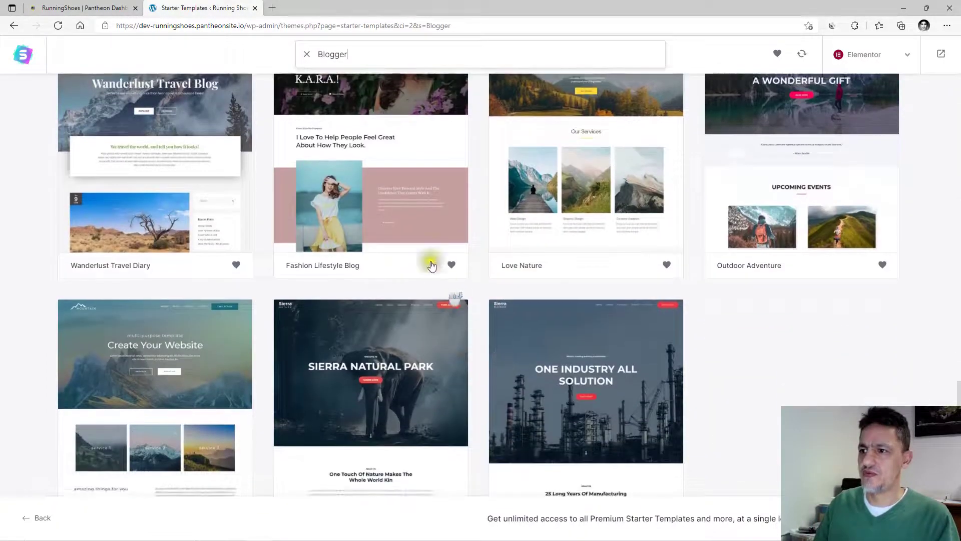
scroll(350, 217, up, 4)
click(337, 328)
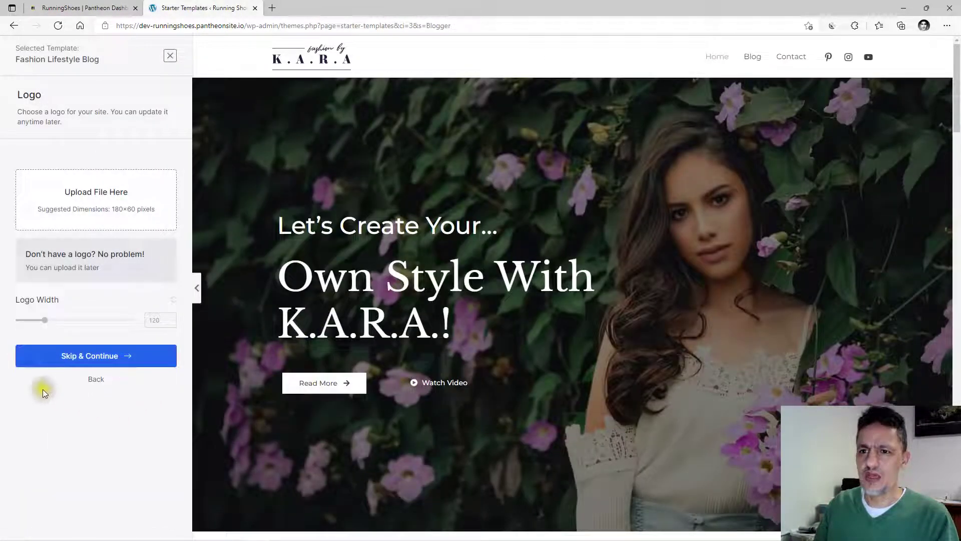
Skip the logo and review the preview with default colours and Libre Baskerville / Montserrat fonts.
click(86, 361)
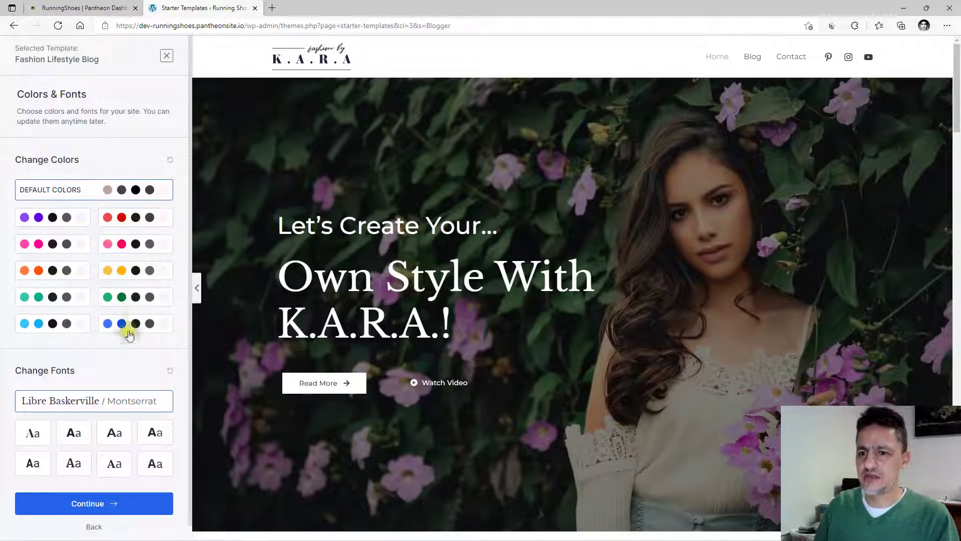
scroll(124, 353, down, 1)
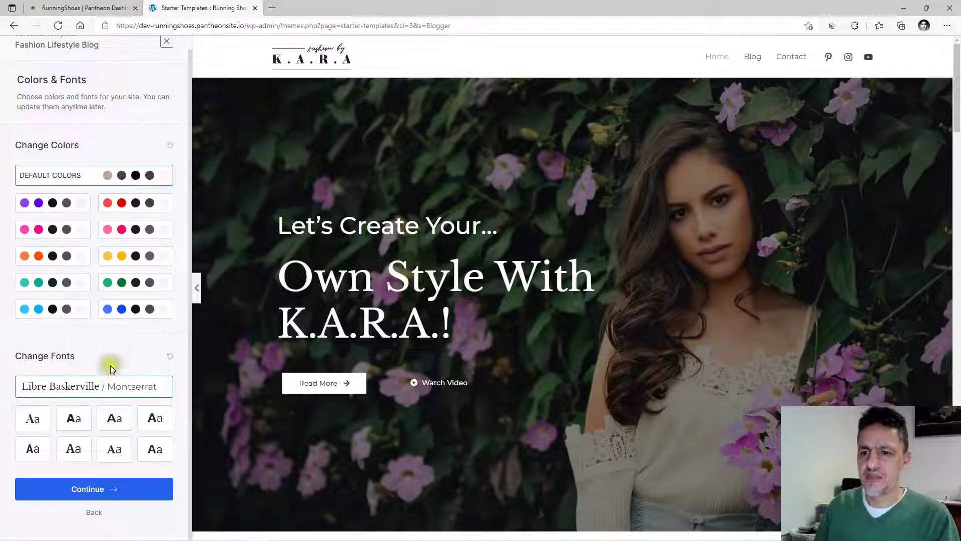
scroll(548, 350, down, 15)
scroll(549, 350, down, 10)
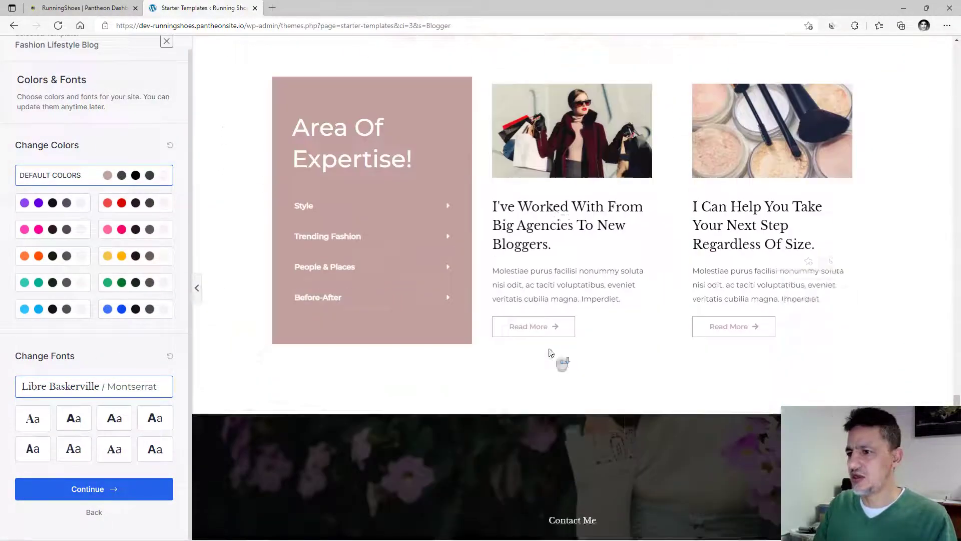
scroll(549, 351, up, 20)
scroll(550, 352, up, 10)
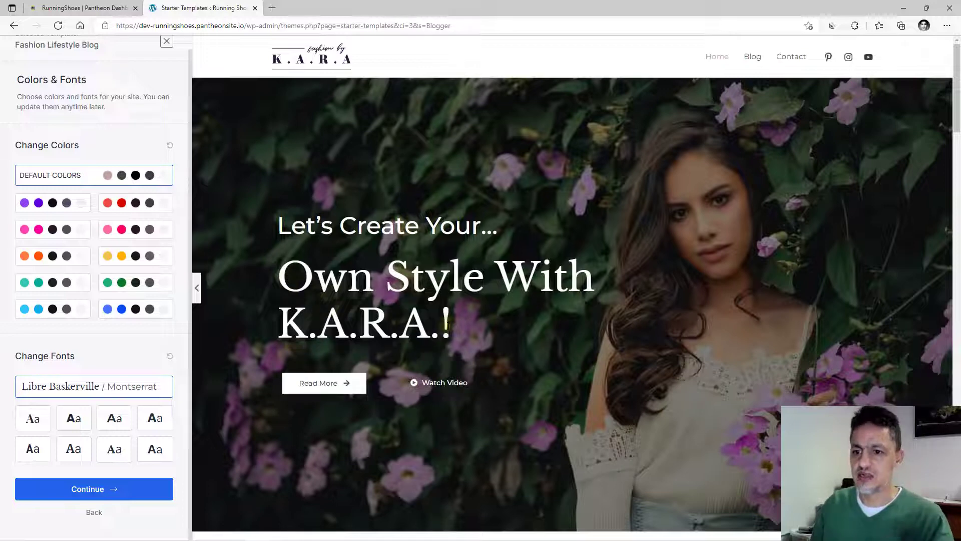
Keep the default colours and fonts, then fill in the first name and work e-mail.
click(76, 493)
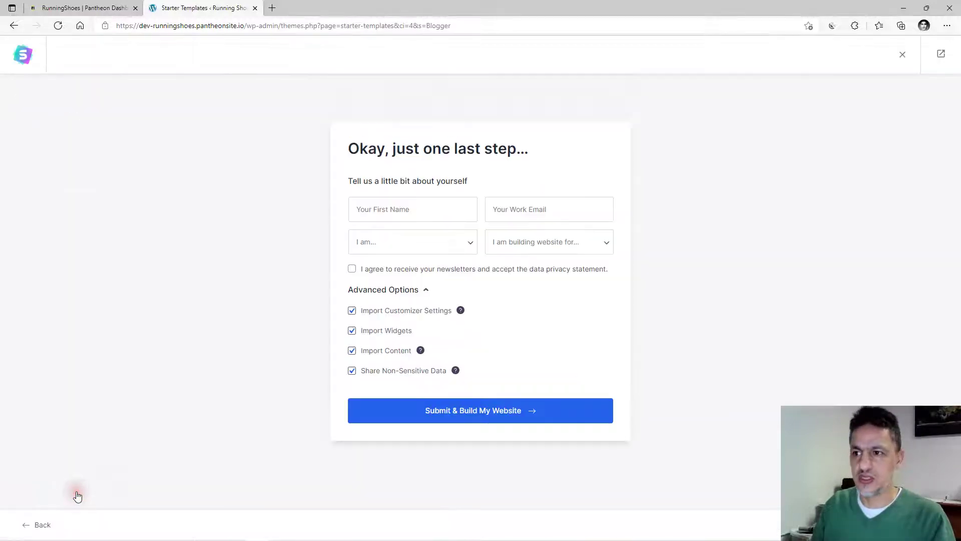
click(408, 211)
click(388, 248)
click(500, 213)
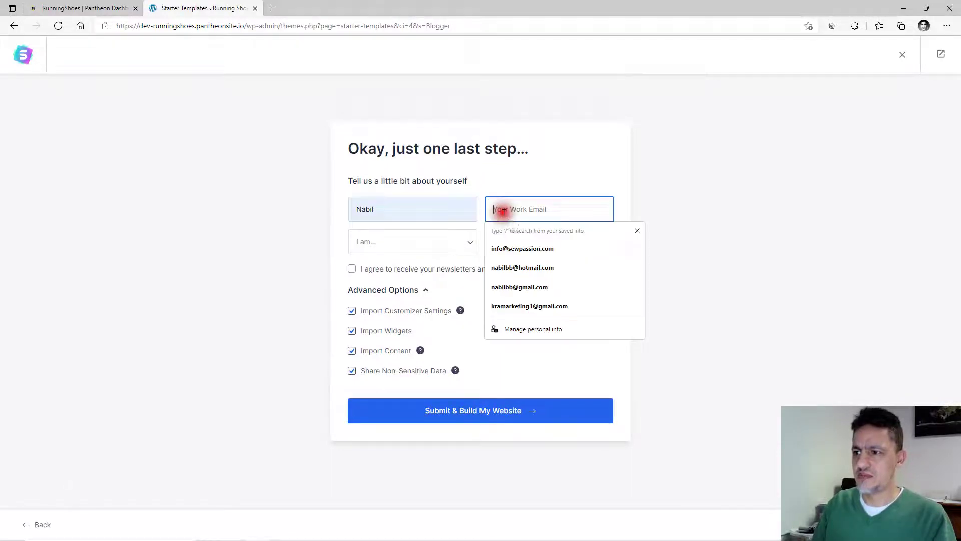
click(516, 257)
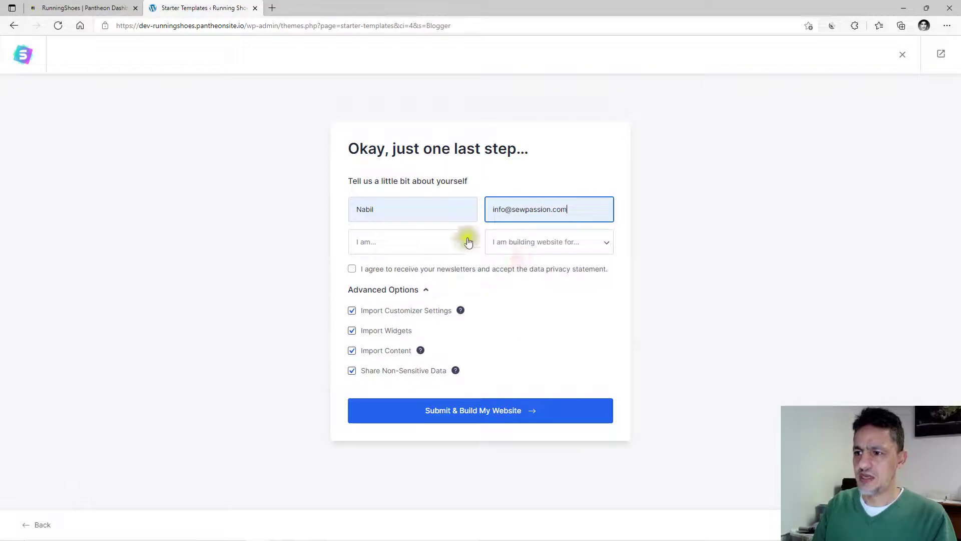
Choose Intermediate and Myself/My Company, tick I agree, and build the website.
click(400, 252)
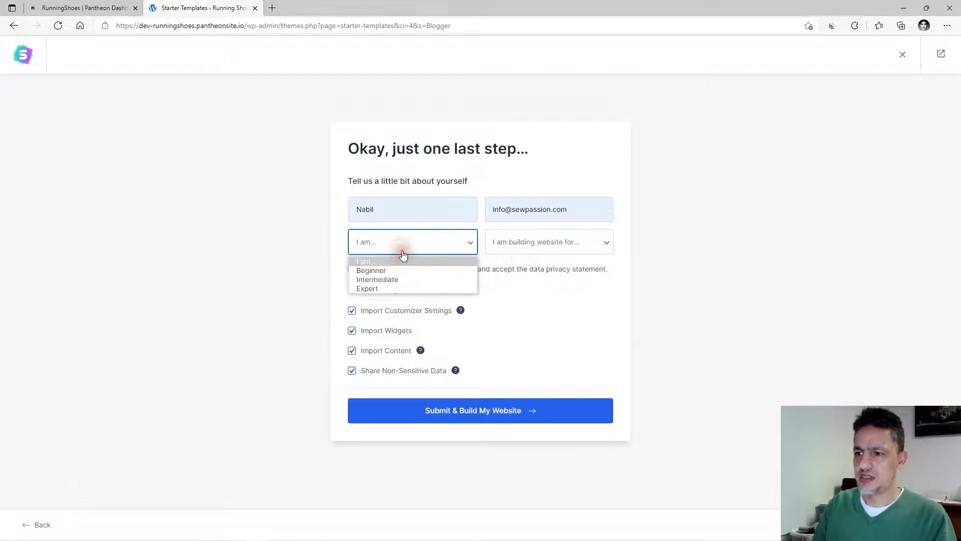
click(380, 279)
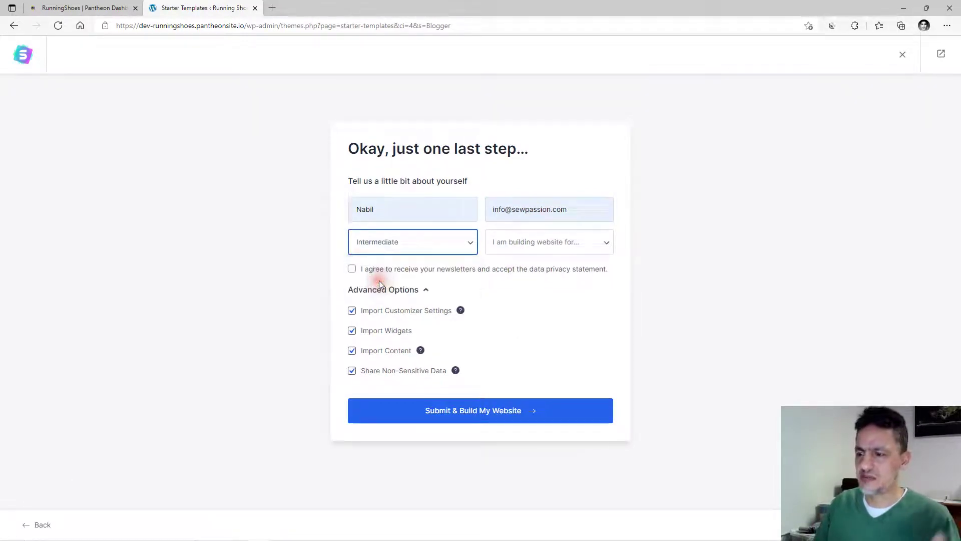
click(517, 250)
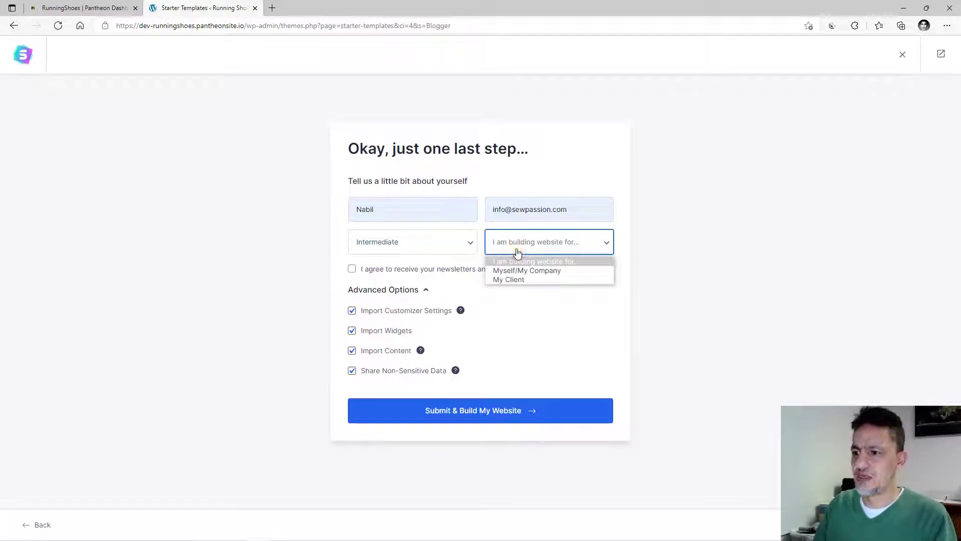
click(509, 271)
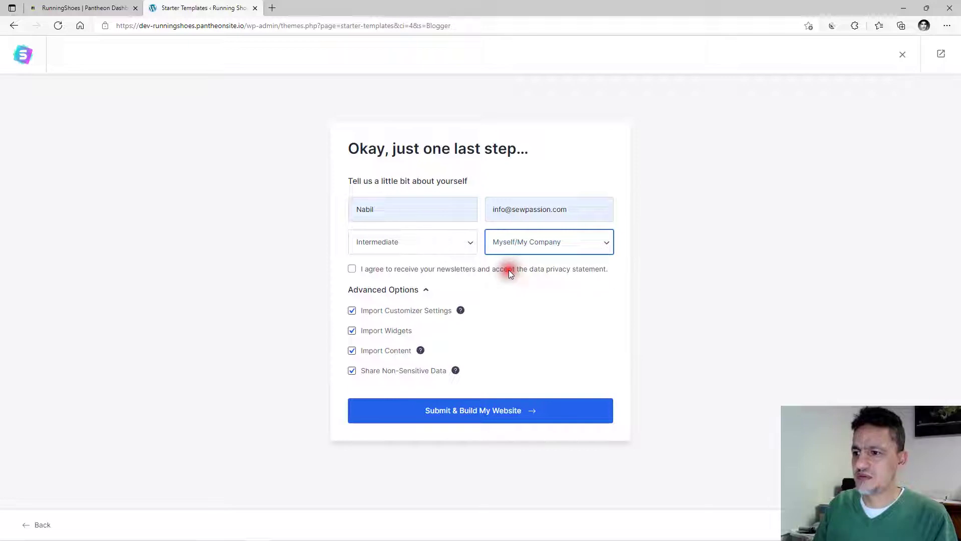
click(362, 273)
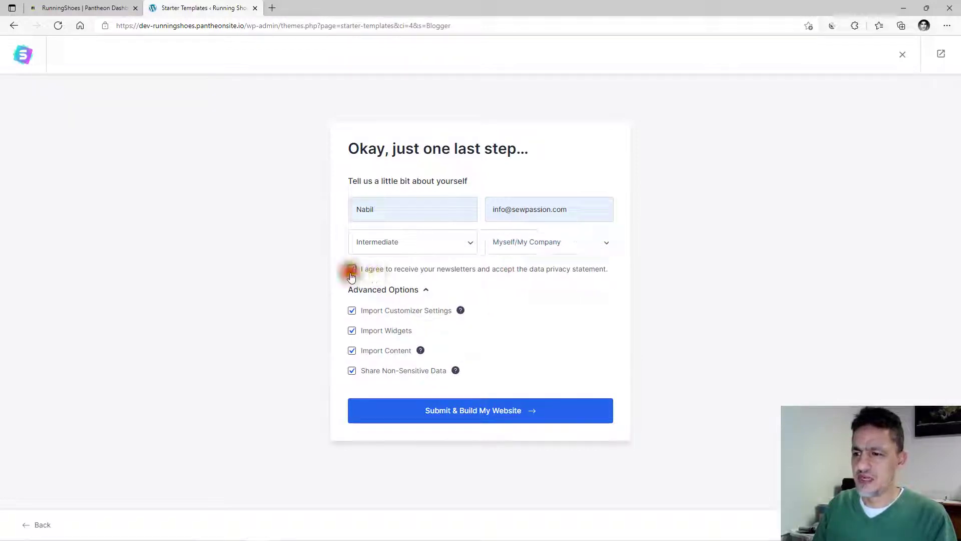
click(474, 412)
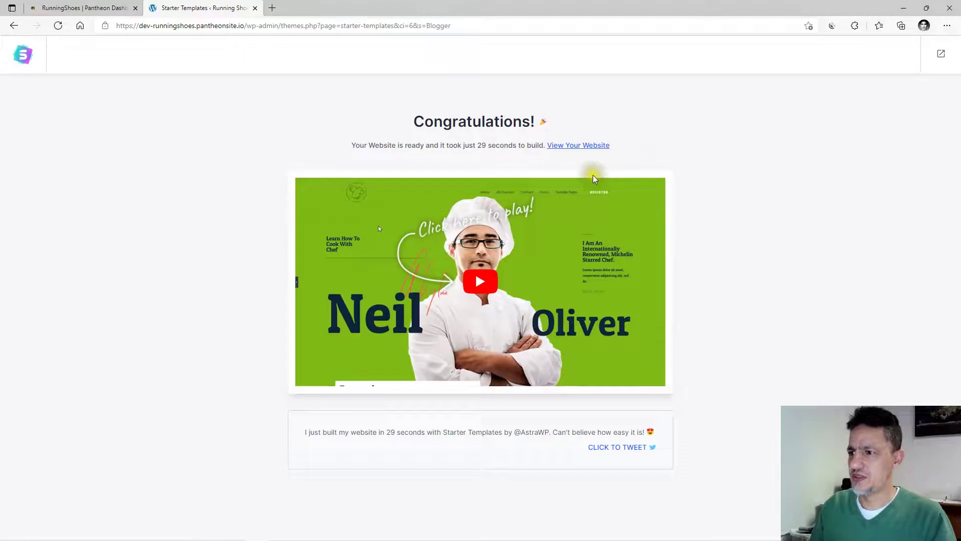
click(579, 147)
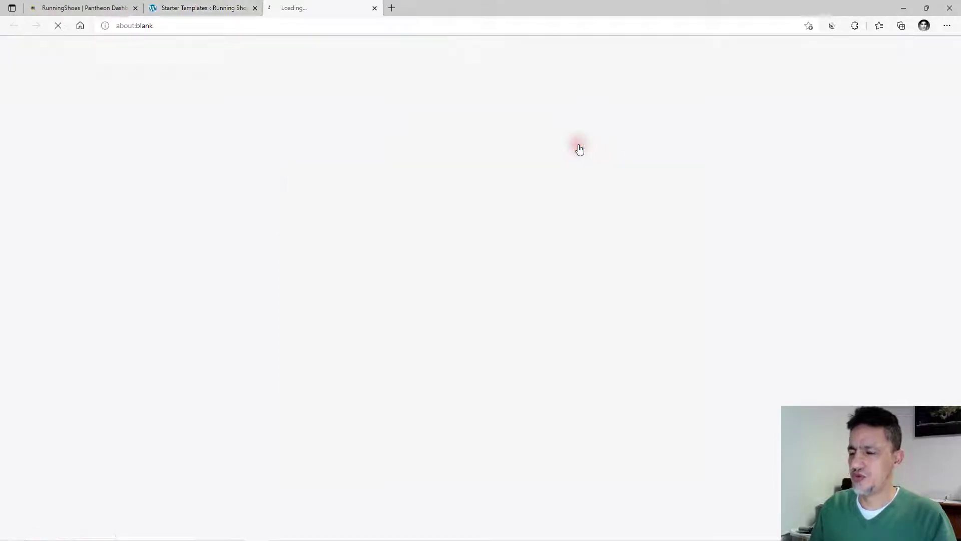
Scroll through the new K.A.R.A. home page, 'Own Style With K.A.R.A.!', to review it.
scroll(481, 212, down, 10)
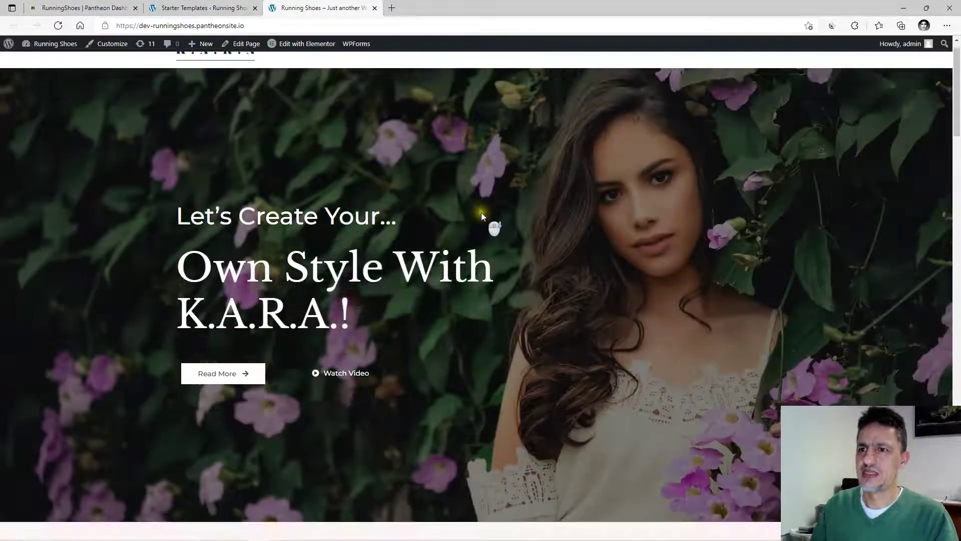
scroll(481, 216, down, 20)
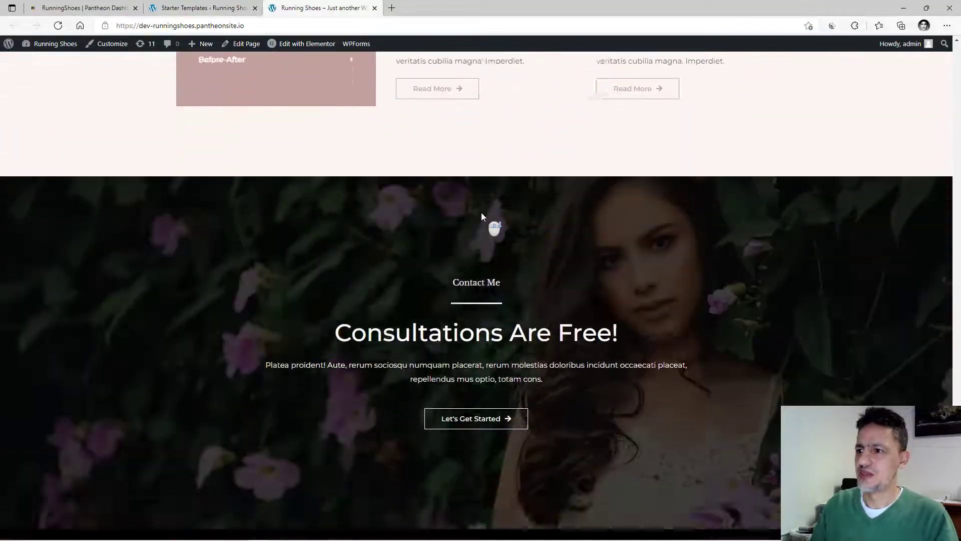
scroll(482, 215, up, 20)
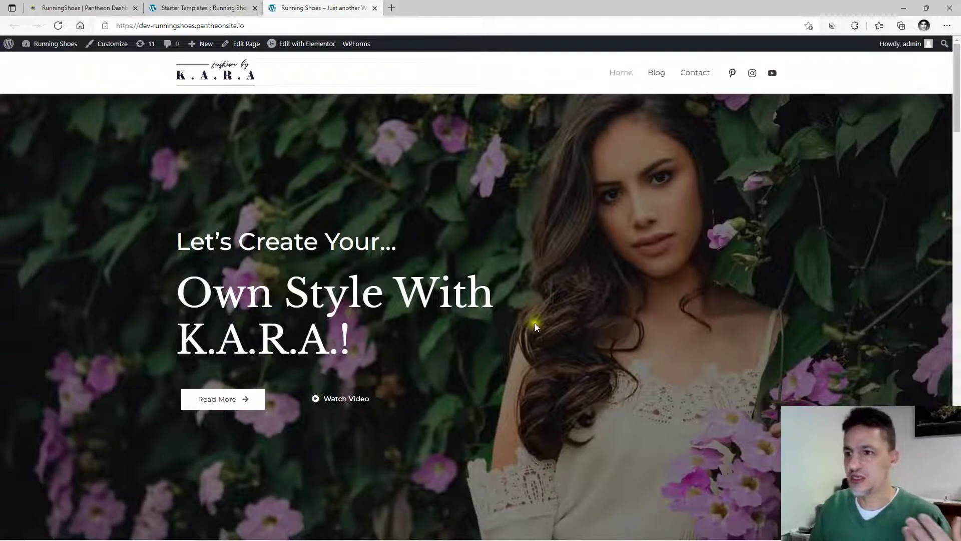
scroll(535, 323, down, 5)
scroll(534, 328, down, 10)
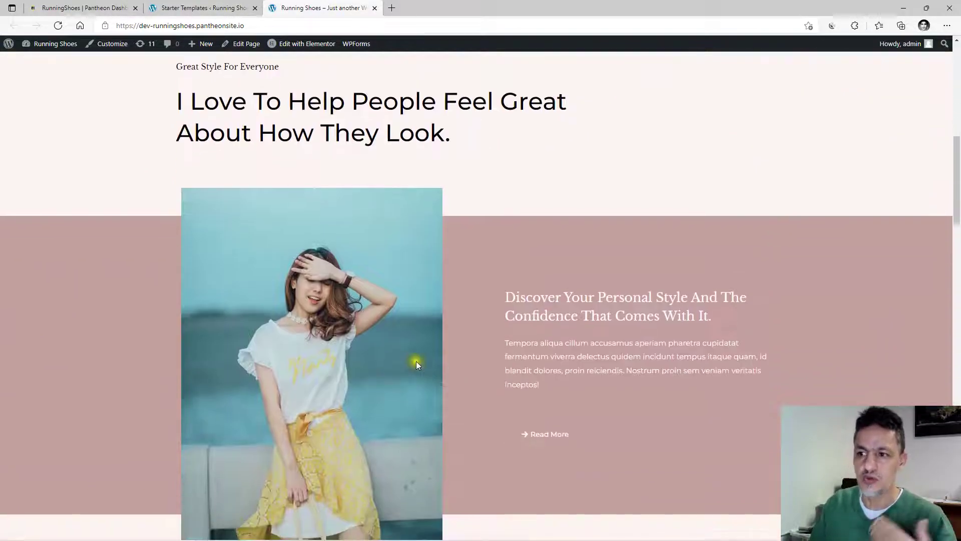
scroll(422, 363, up, 20)
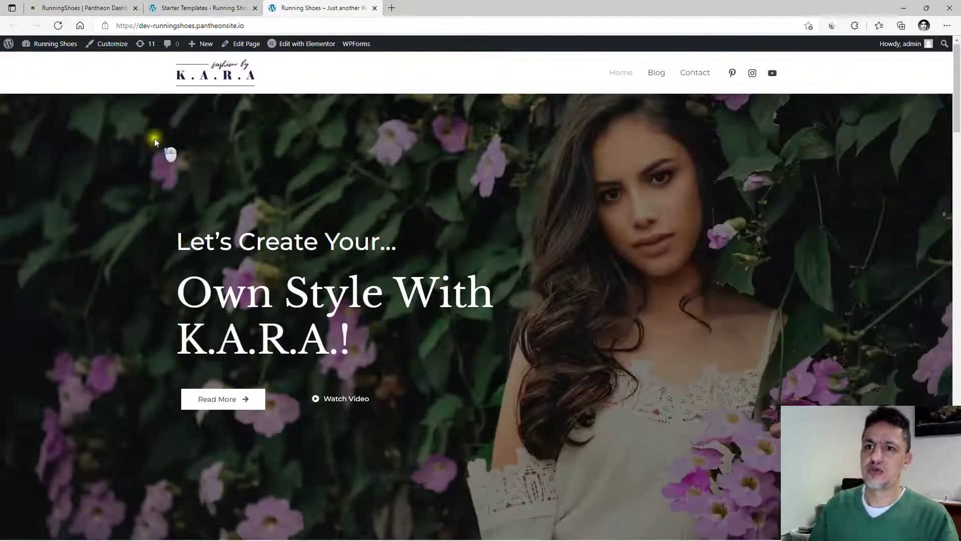
mouse_move(41, 49)
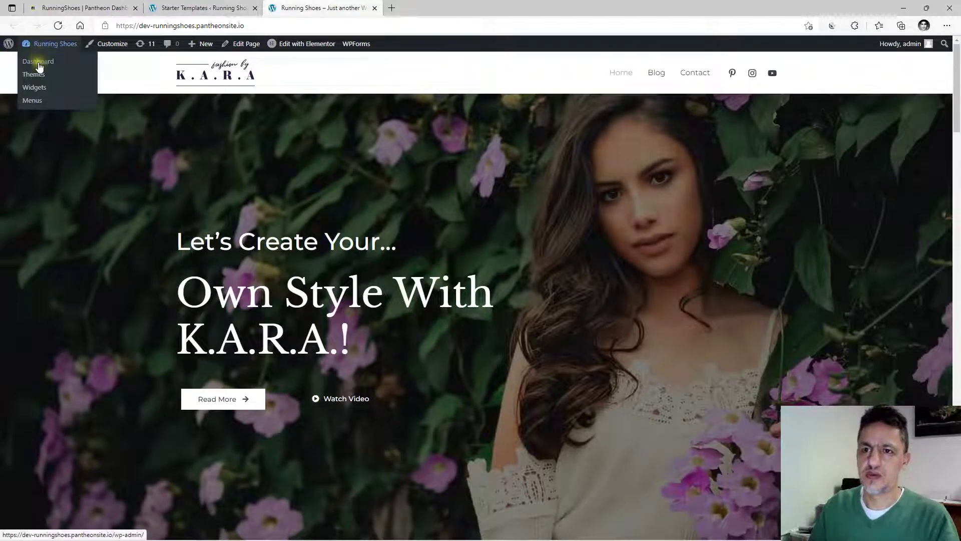
Go from the admin Dashboard to Pages and open the Home page in Elementor.
click(39, 66)
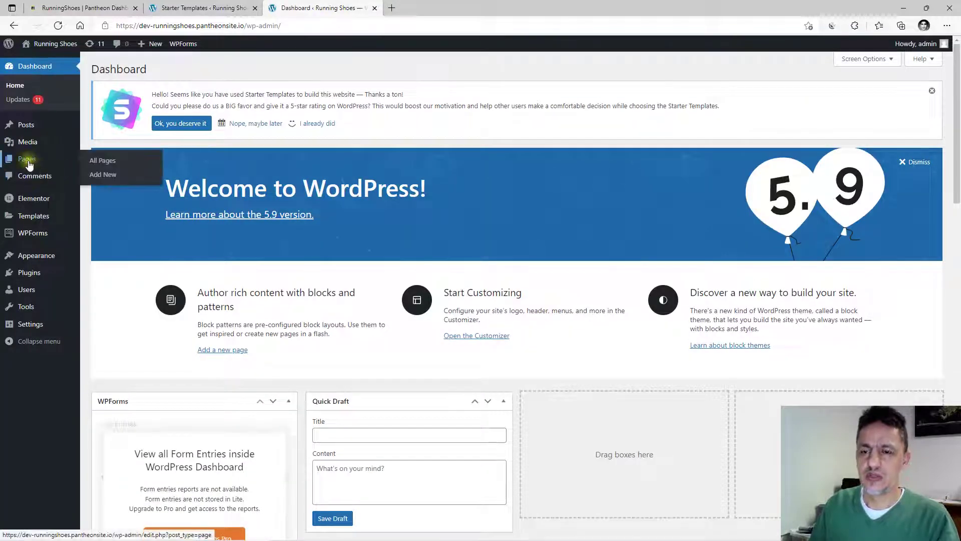
click(28, 165)
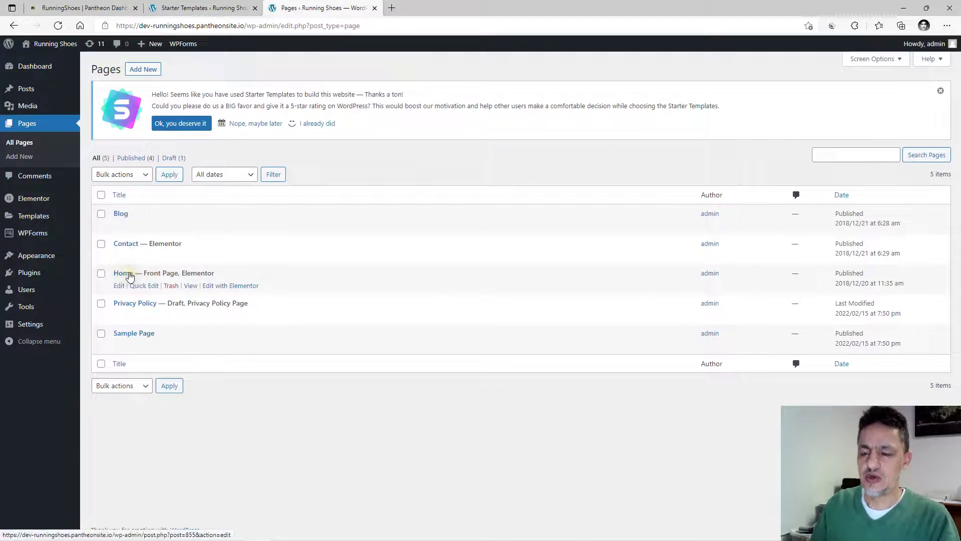
click(117, 216)
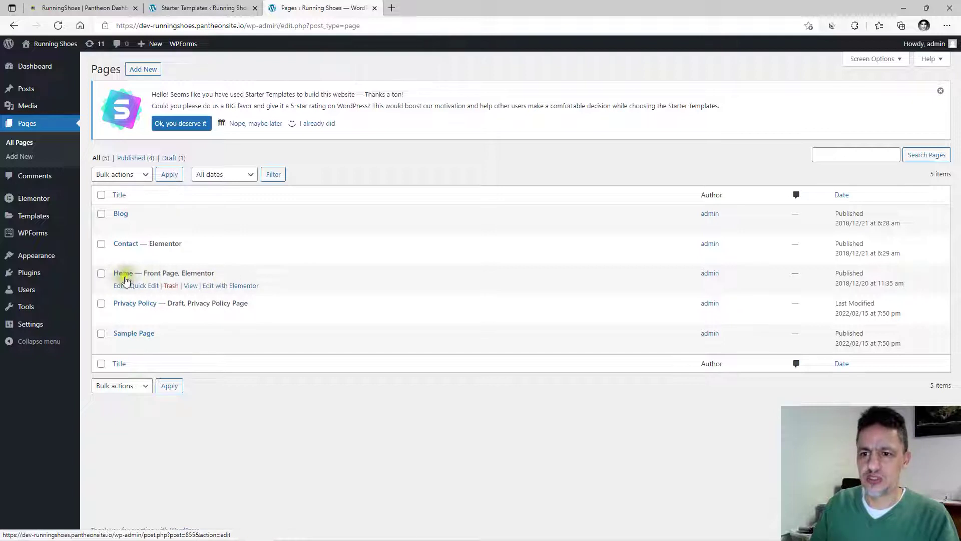
click(227, 289)
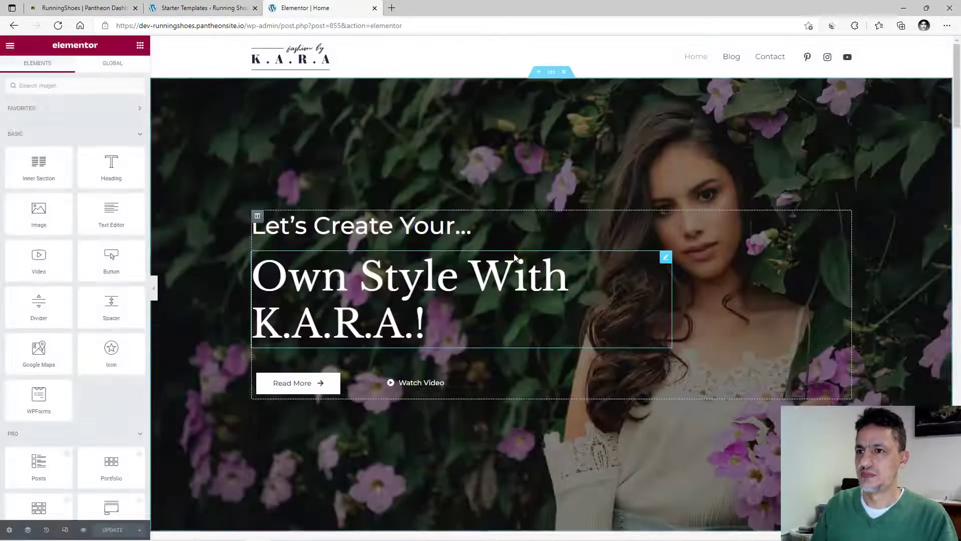
Select the whole hero section, show its Style background settings, and open the background image picker.
scroll(454, 308, down, 4)
scroll(453, 305, down, 6)
scroll(453, 305, up, 10)
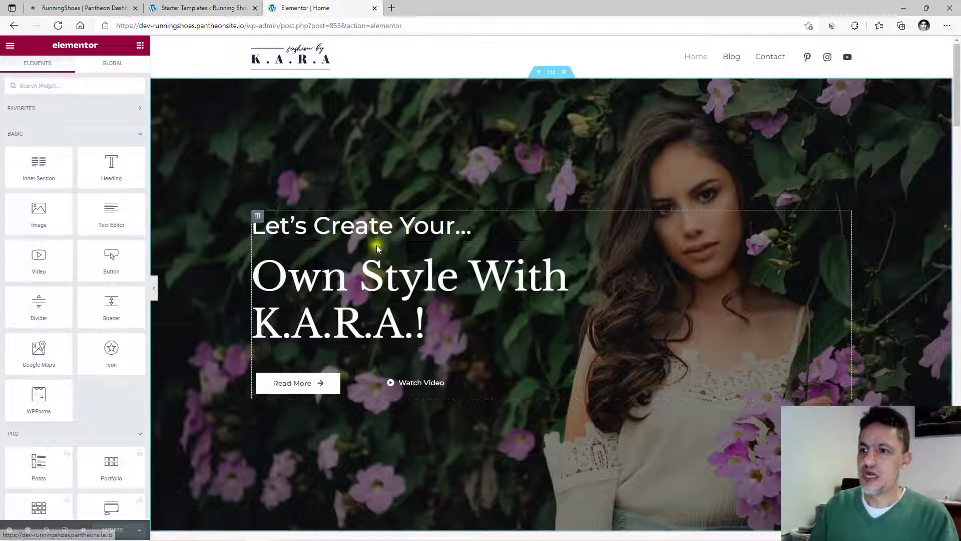
click(322, 221)
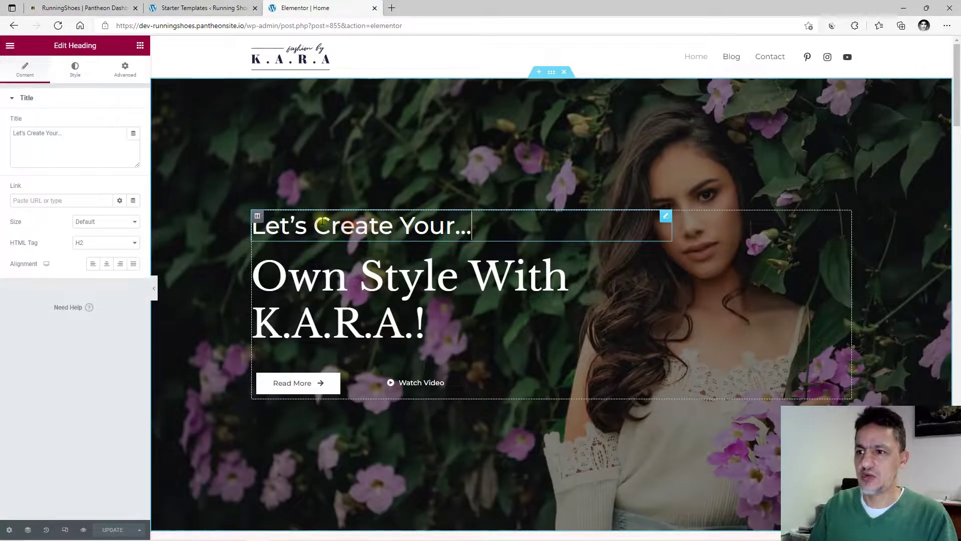
click(539, 114)
click(552, 73)
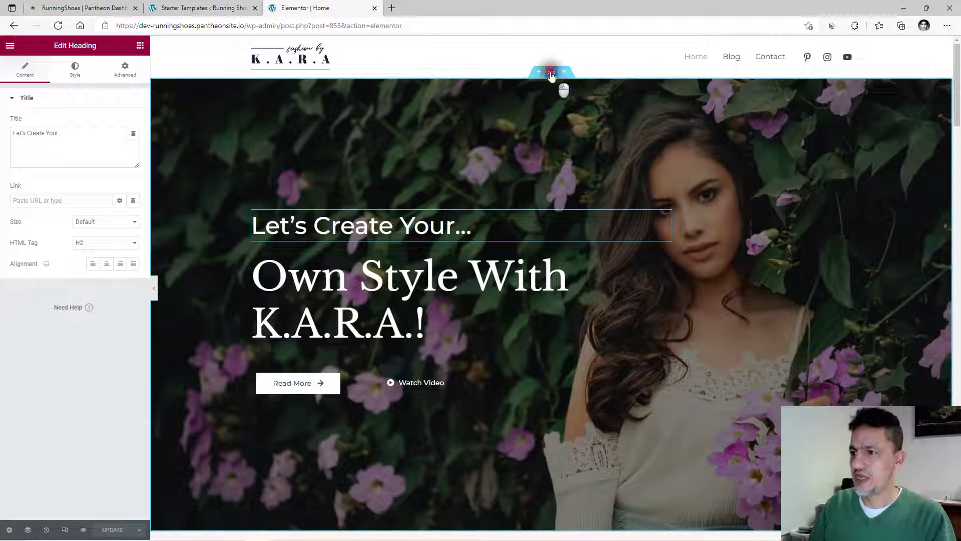
click(74, 70)
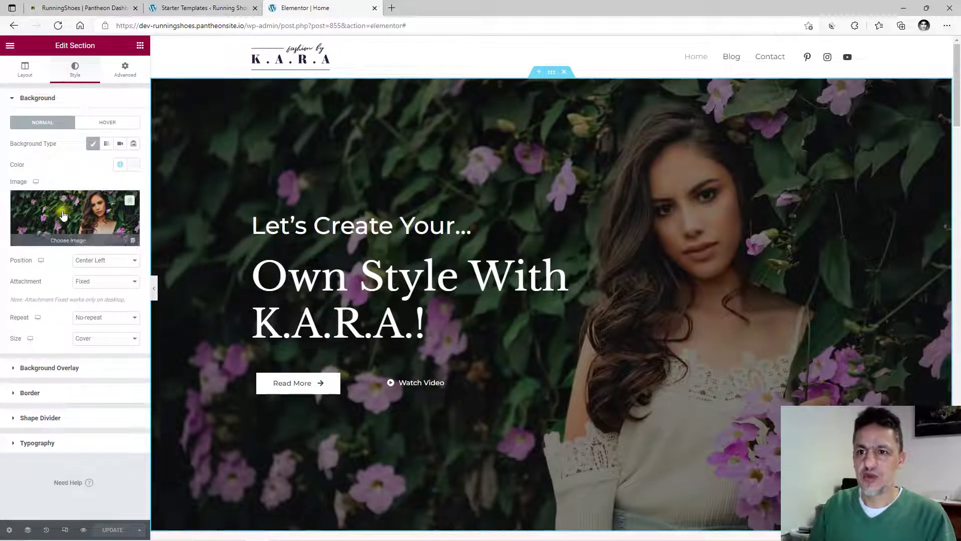
click(70, 214)
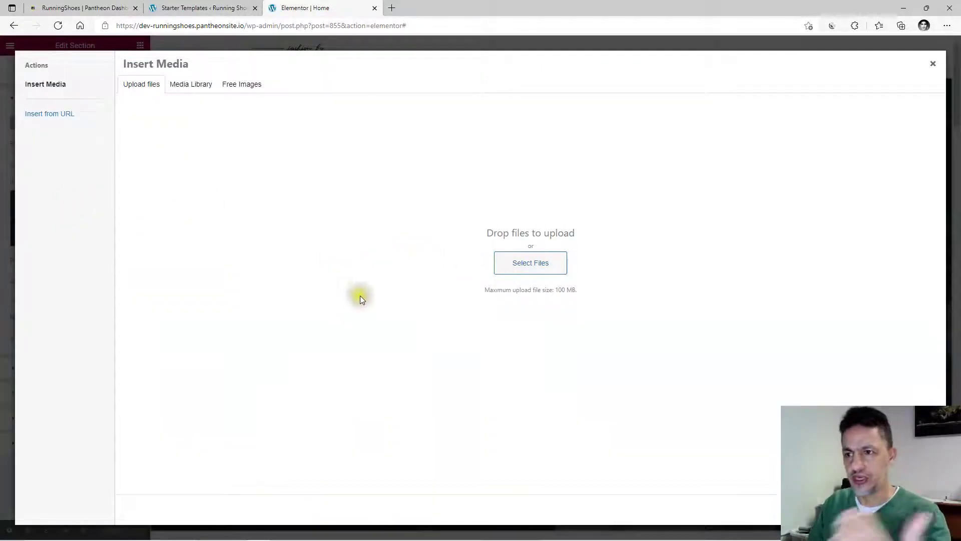
Search the Free Images library in Insert Media for 'running s'.
click(242, 85)
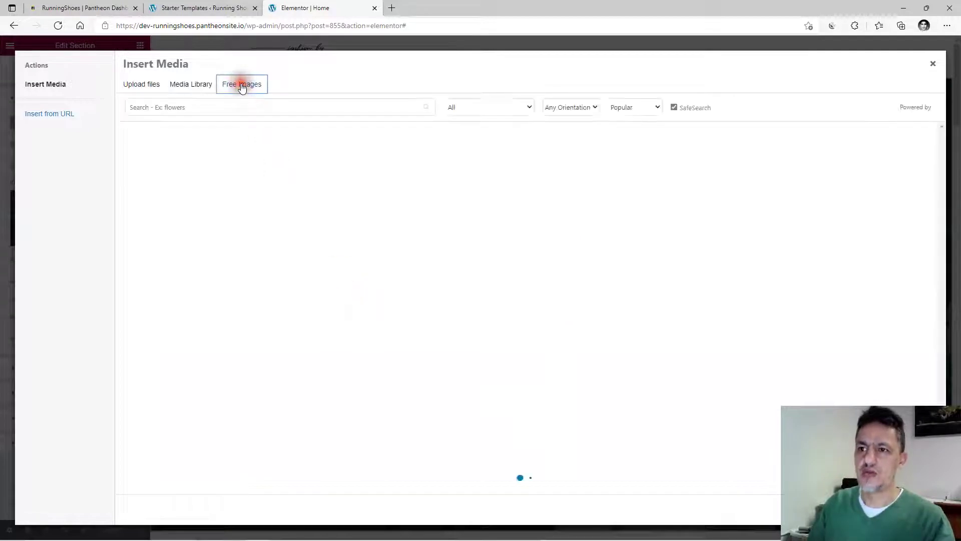
click(201, 108)
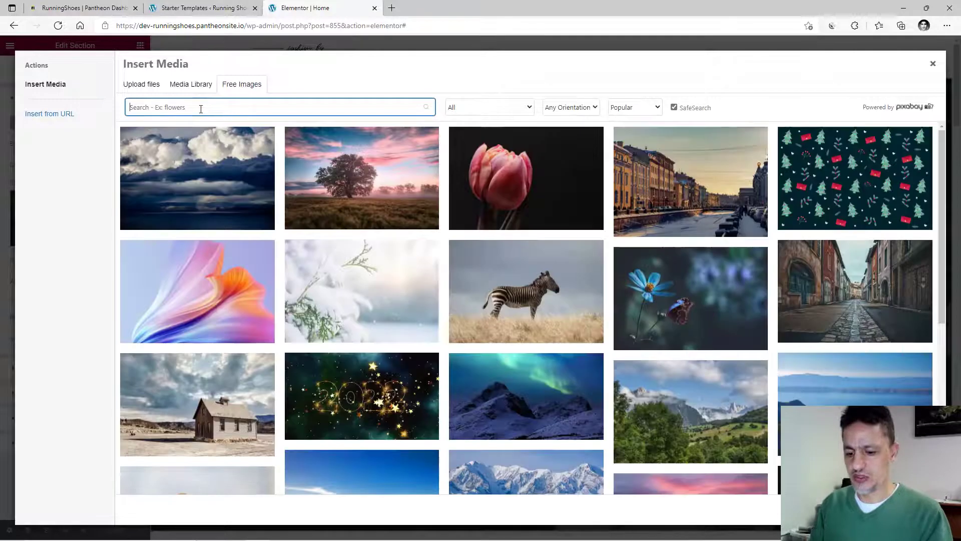
text(running s)
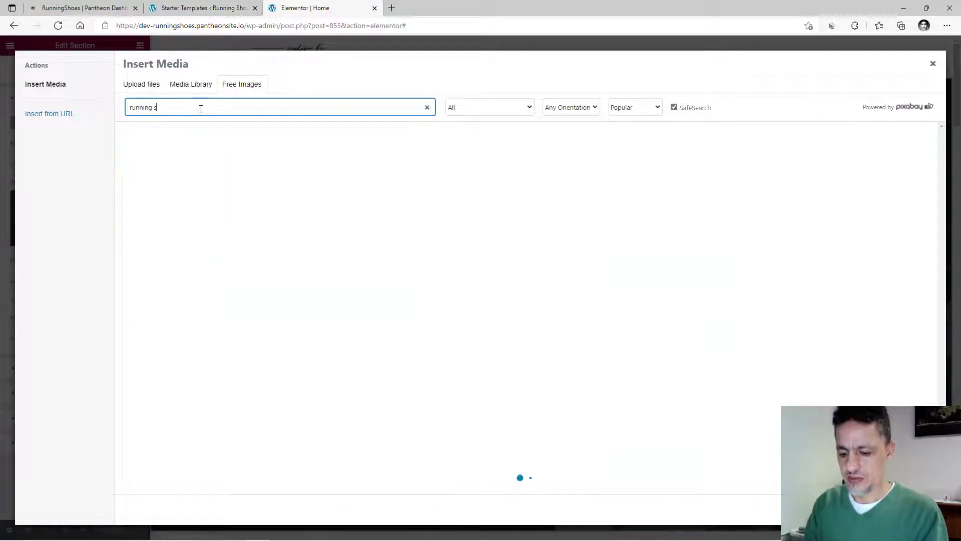
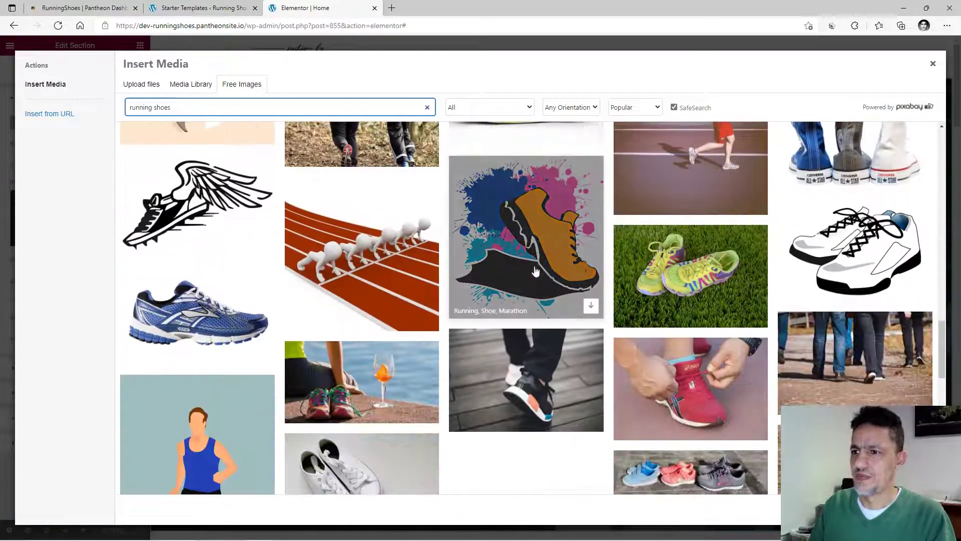
Scroll the free 'running shoes' image results and preview the pastel teal-and-pink sneaker photo.
scroll(535, 270, down, 15)
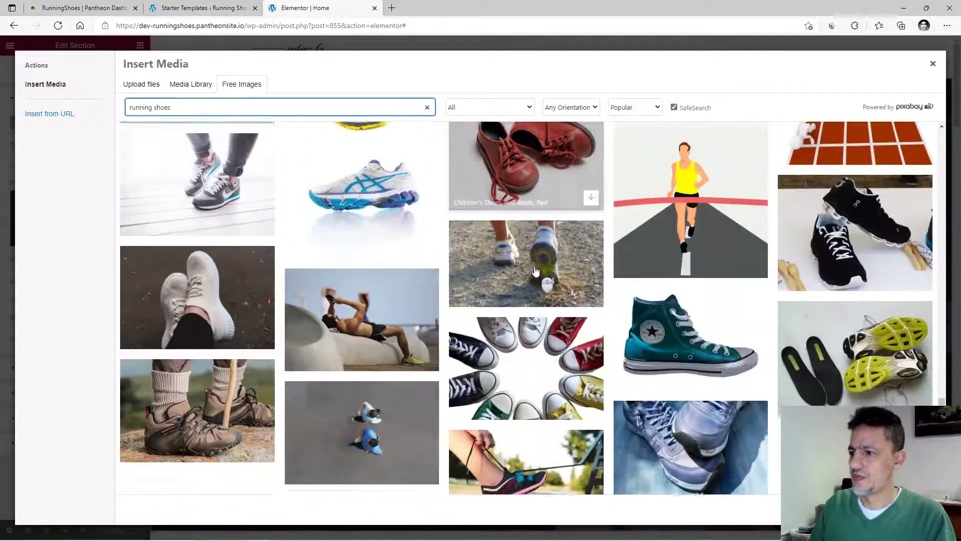
scroll(535, 270, down, 8)
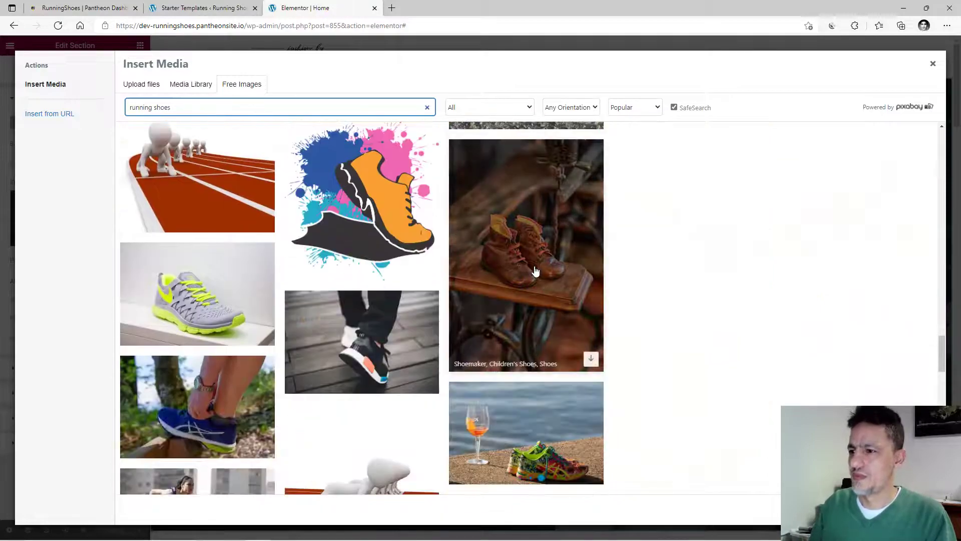
scroll(535, 270, down, 3)
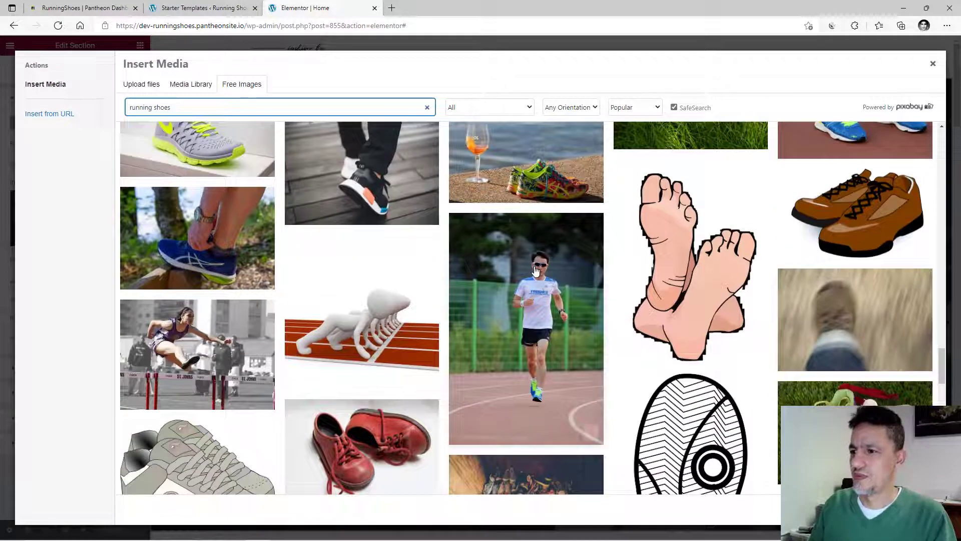
scroll(535, 271, down, 5)
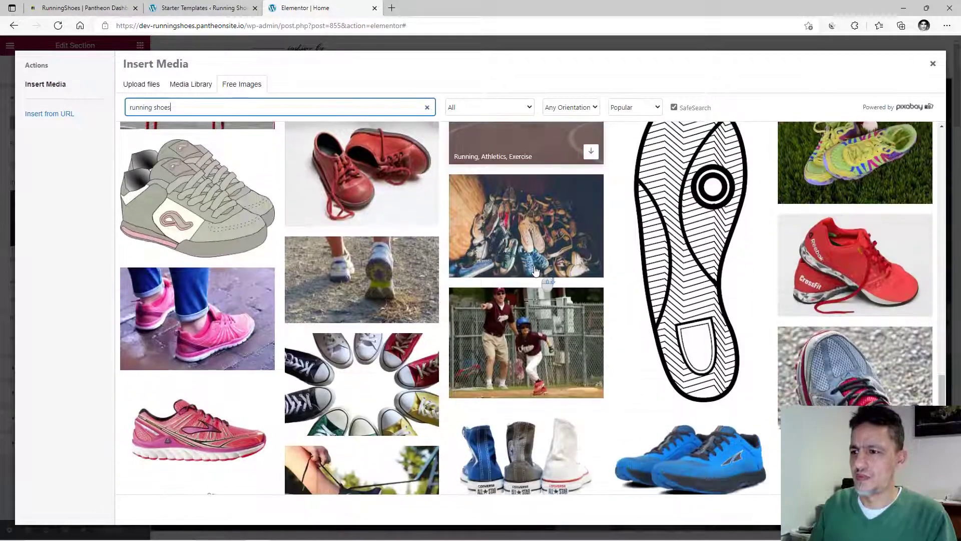
scroll(534, 271, down, 2)
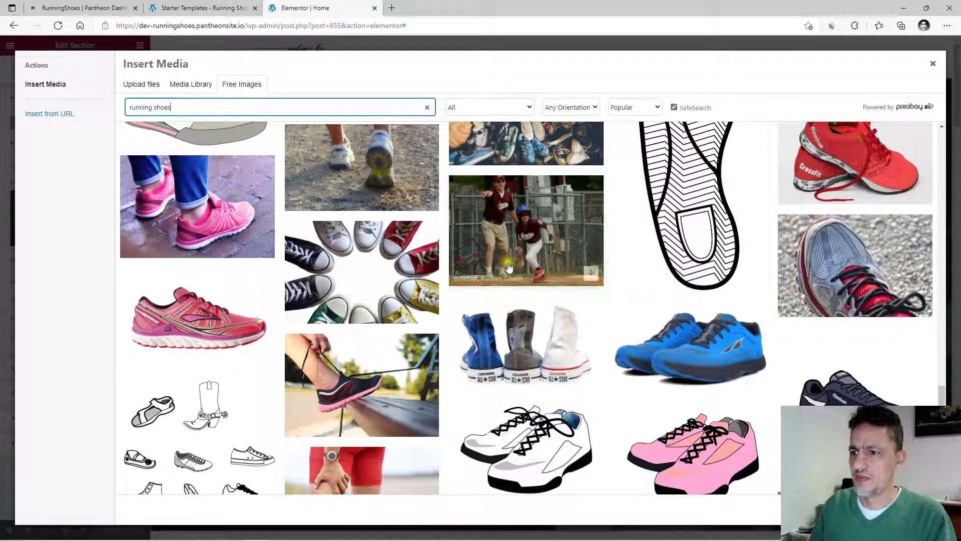
scroll(601, 248, down, 11)
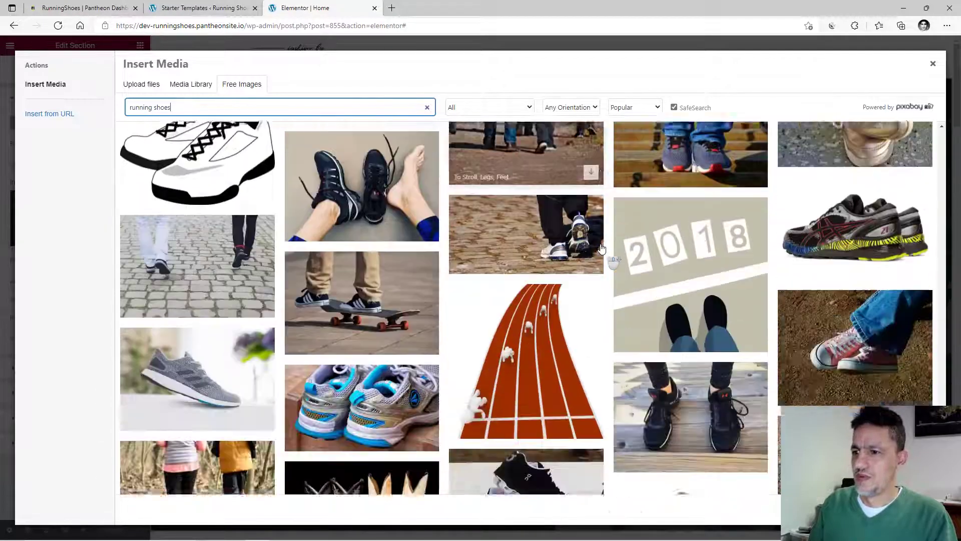
scroll(601, 248, down, 12)
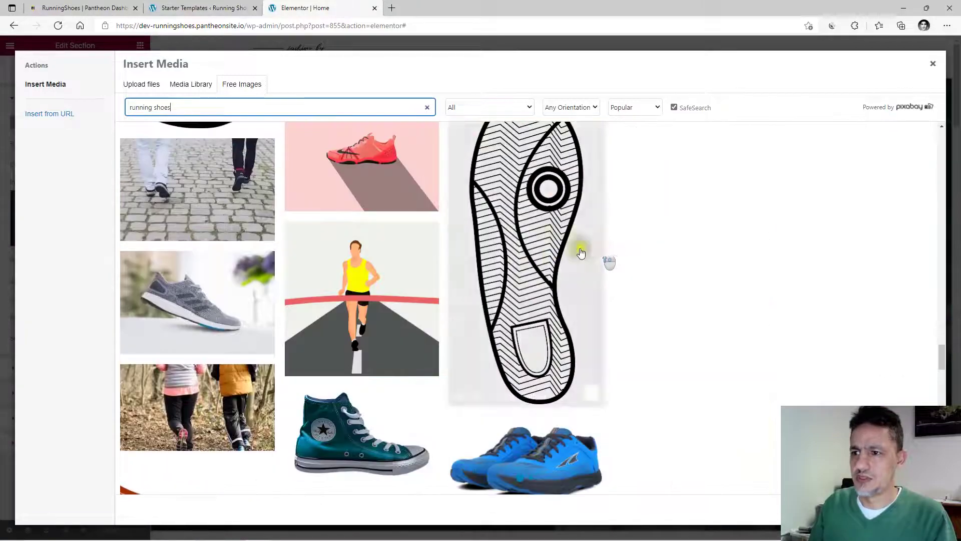
scroll(485, 282, down, 4)
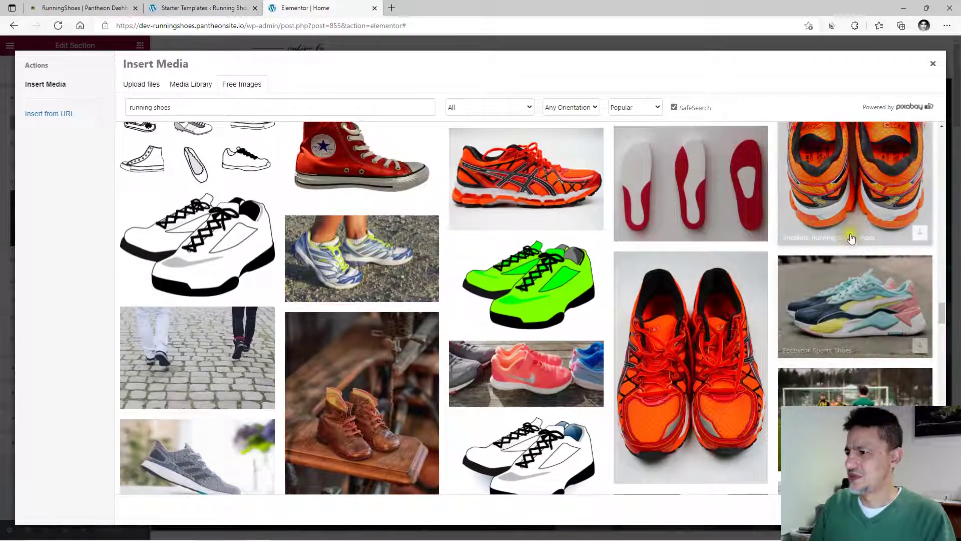
click(829, 304)
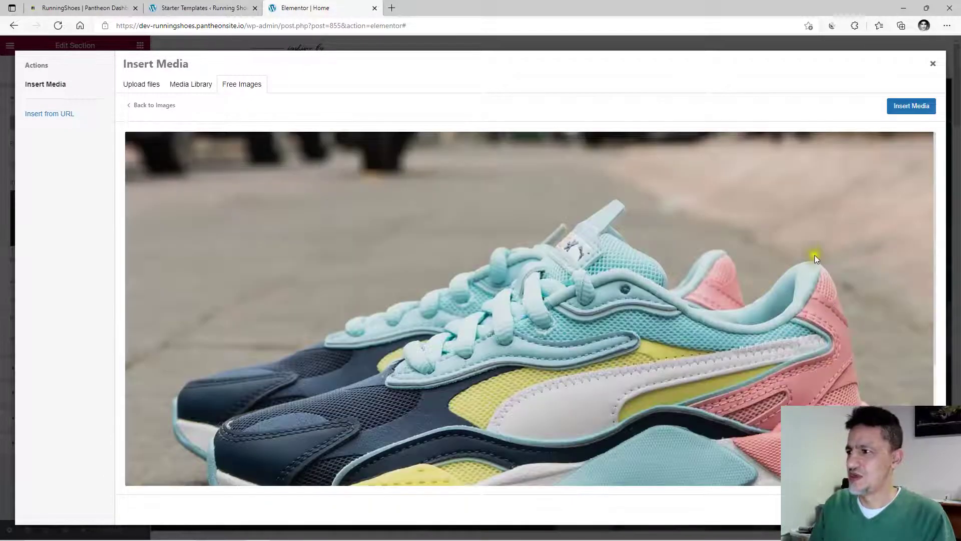
Set the pastel sneaker photo as hero background and clear the 'Let's Create Your...' heading text.
click(907, 108)
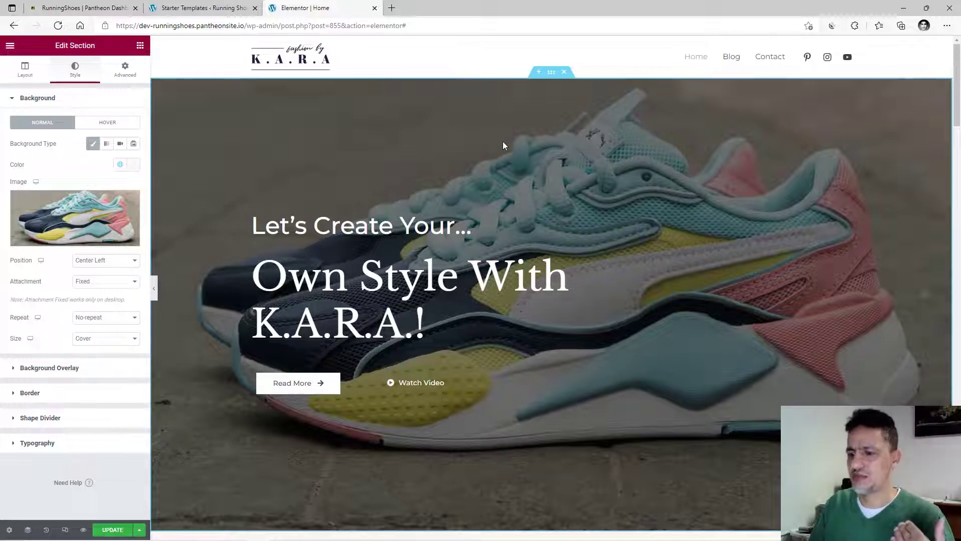
click(374, 227)
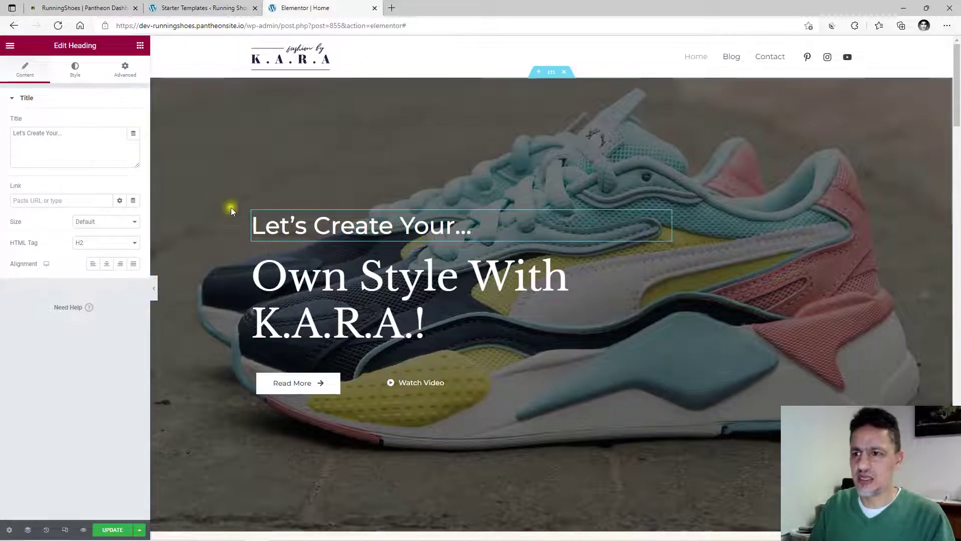
click(290, 302)
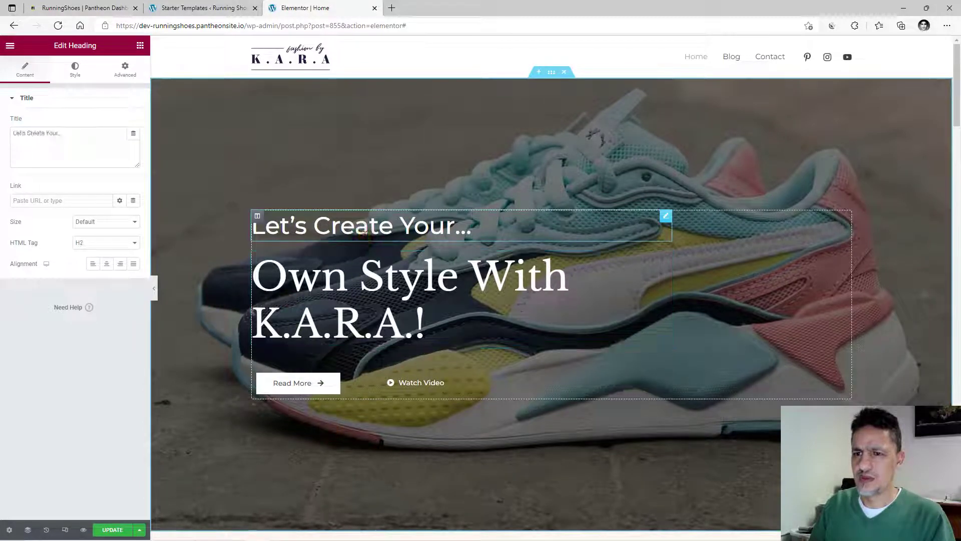
click(318, 223)
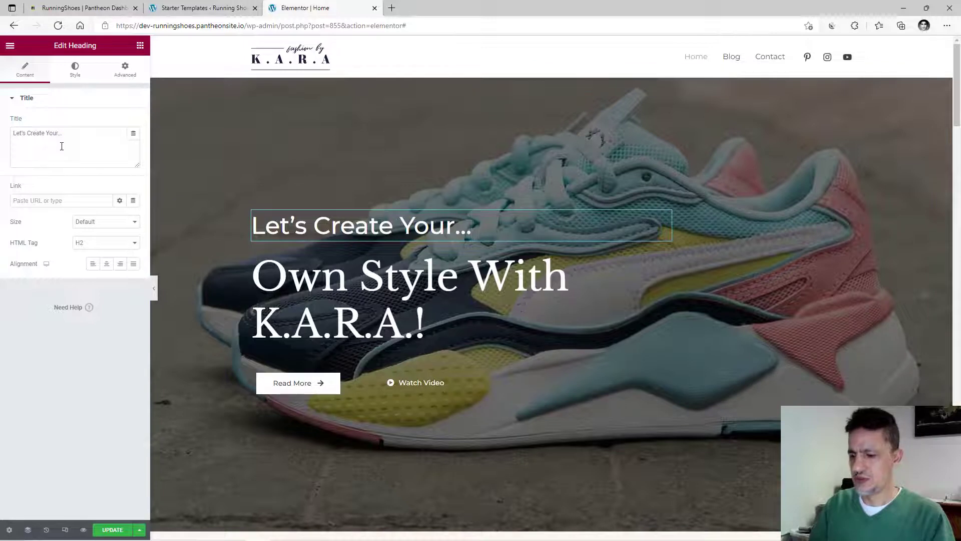
key(BackSpace)
key(BackSpace)
key(BackSpace)
key(BackSpace)
key(BackSpace)
key(BackSpace)
key(BackSpace)
key(BackSpace)
key(BackSpace)
key(BackSpace)
key(BackSpace)
key(BackSpace)
key(BackSpace)
key(BackSpace)
key(BackSpace)
key(BackSpace)
key(BackSpace)
Retitle the small hero heading 'Best Running Shoes For Women' and select the large heading's text.
click(18, 161)
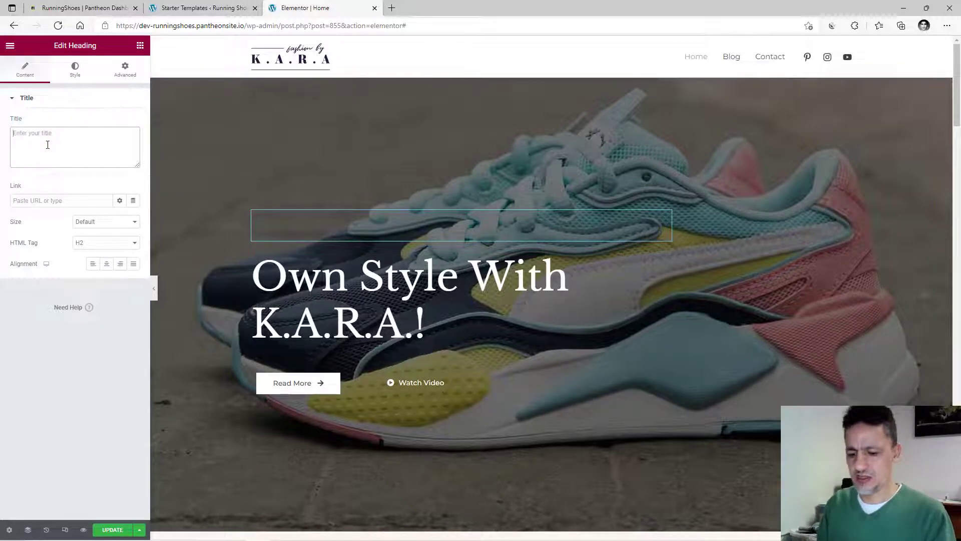
text(Best)
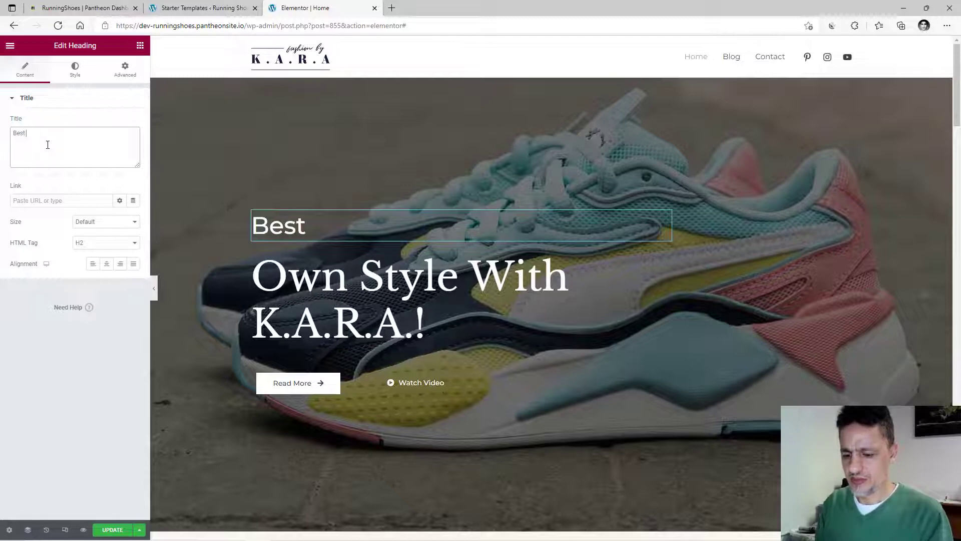
text( Running Shoes)
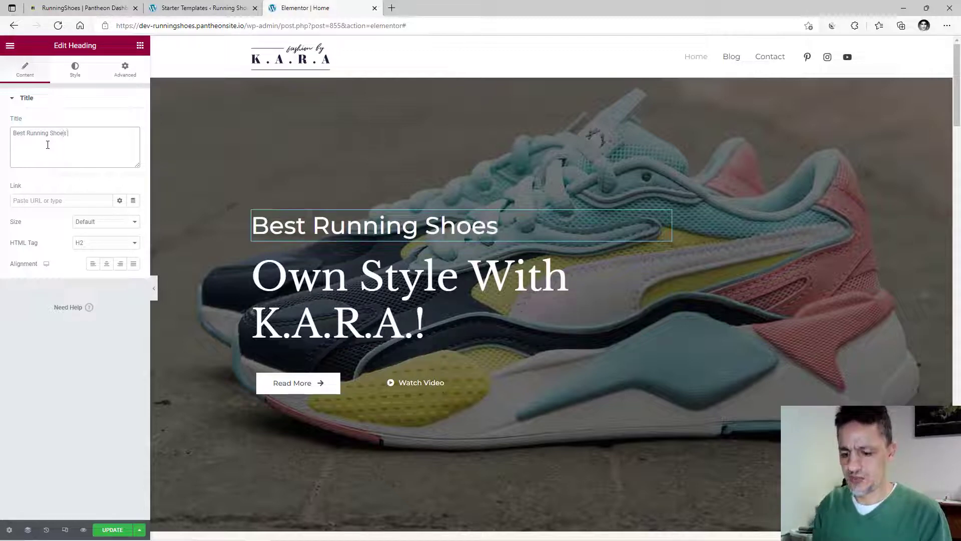
text( For)
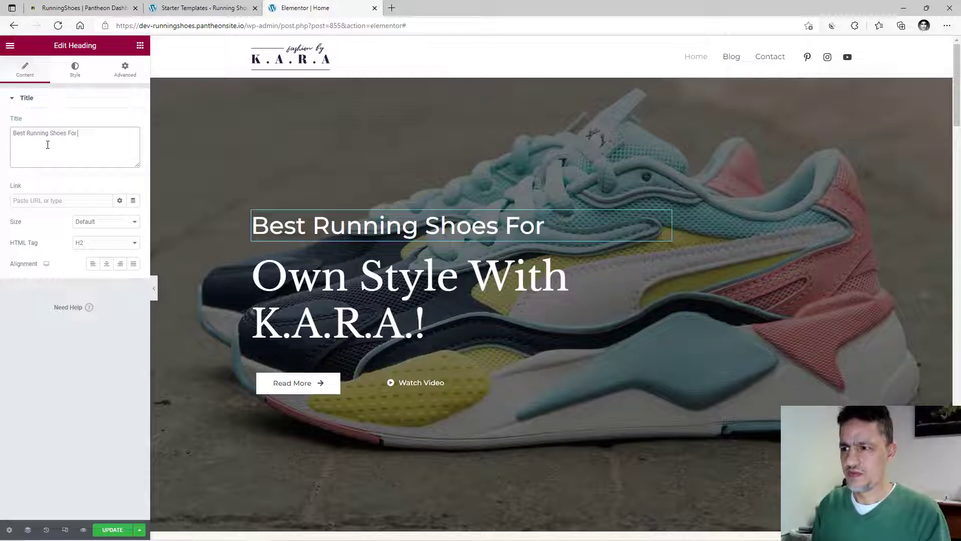
text( Womw)
key(BackSpace)
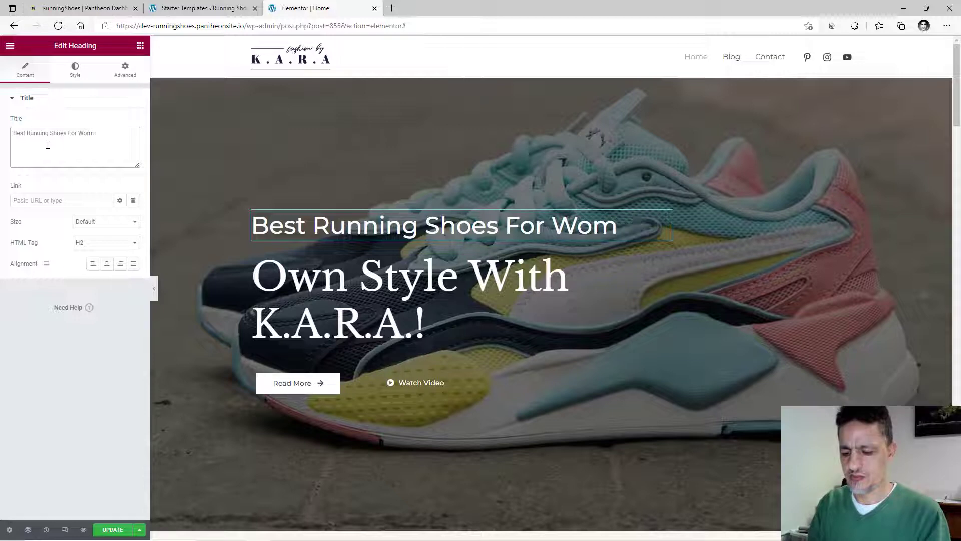
click(323, 285)
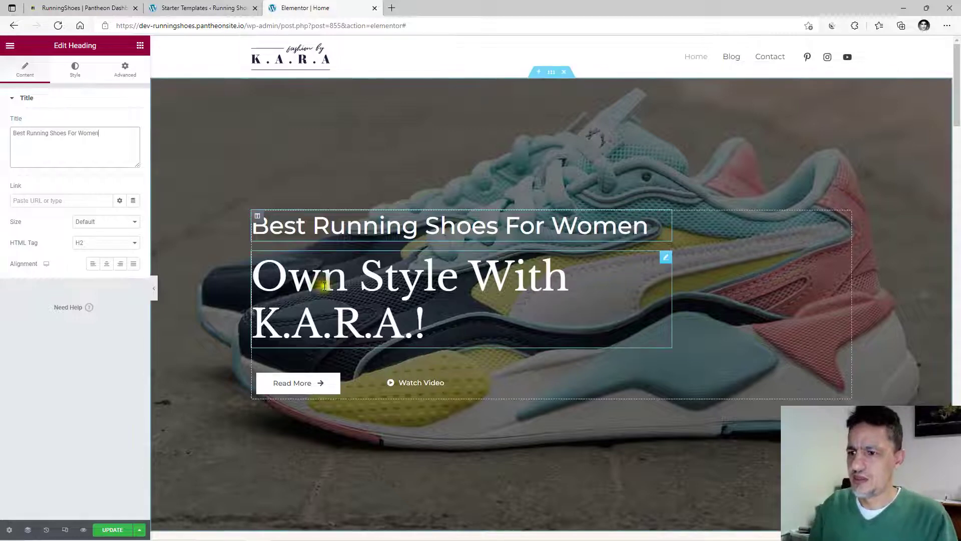
drag(87, 133, 11, 120)
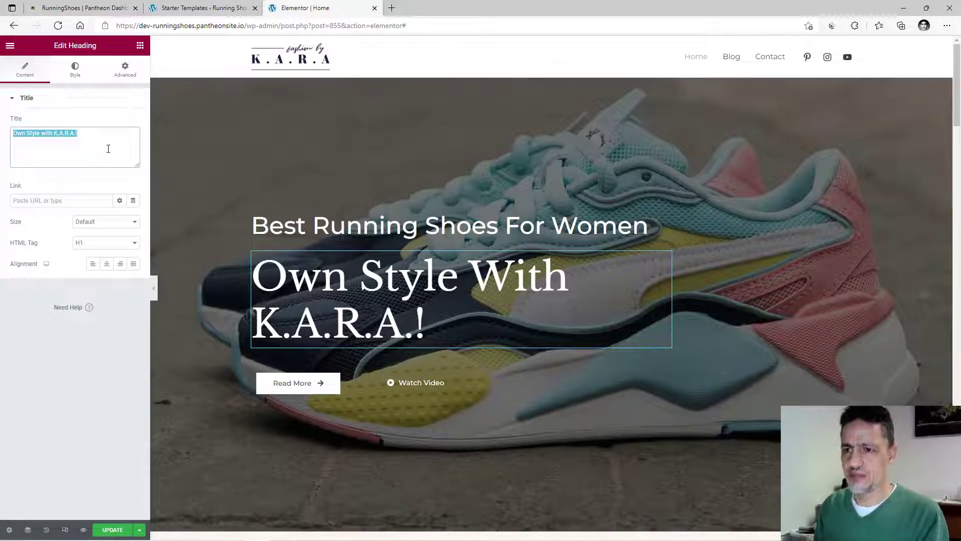
Replace the large hero heading text with 'K. A. R. A.'.
text(K)
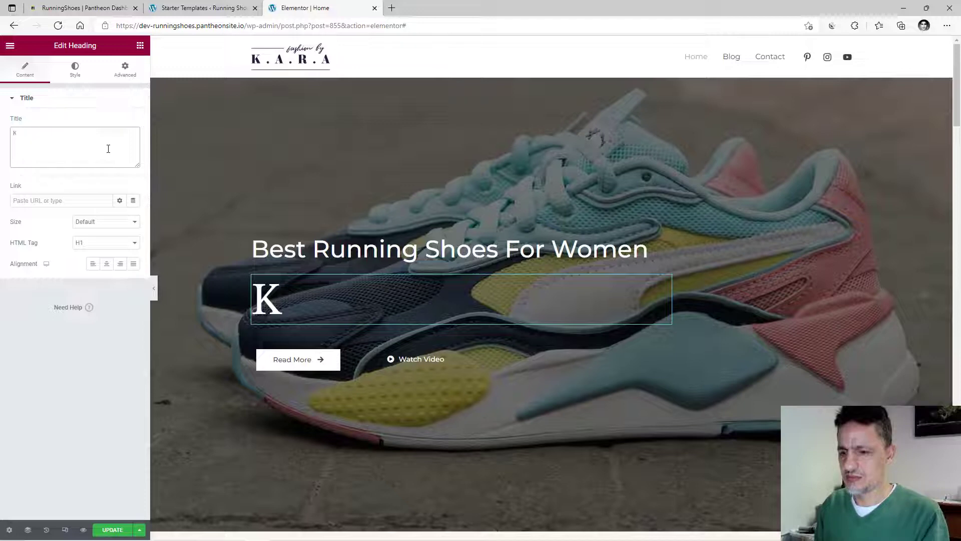
text(. R.)
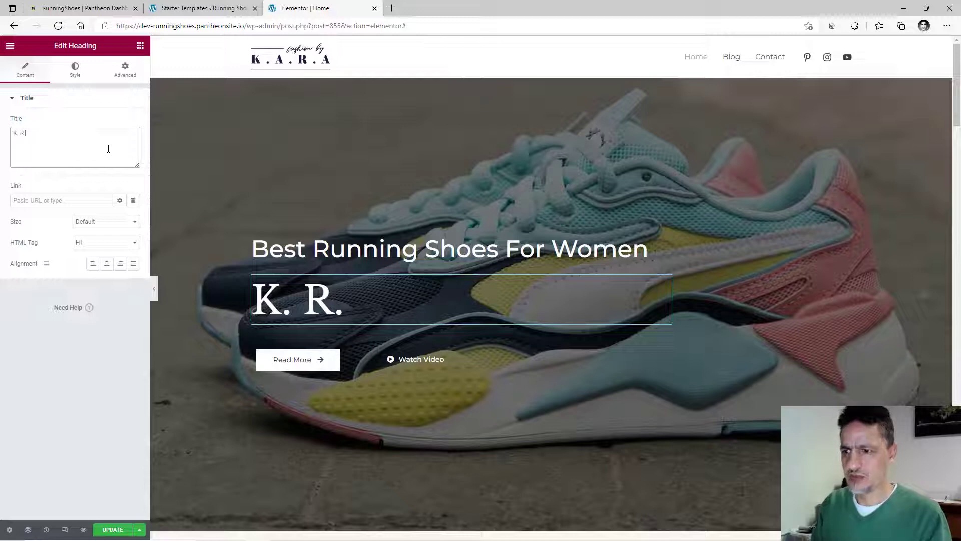
key(BackSpace)
key(BackSpace)
key(BackSpace)
text(A)
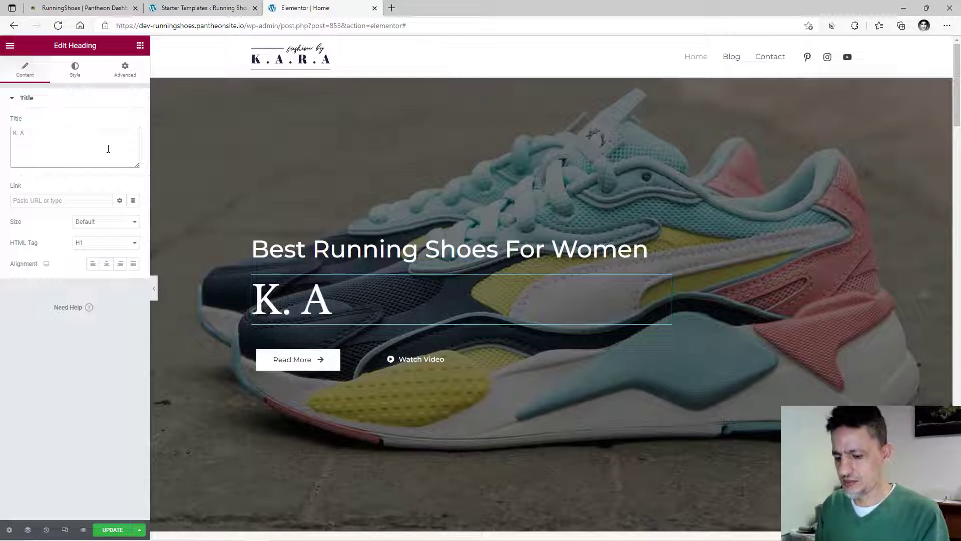
text(. R)
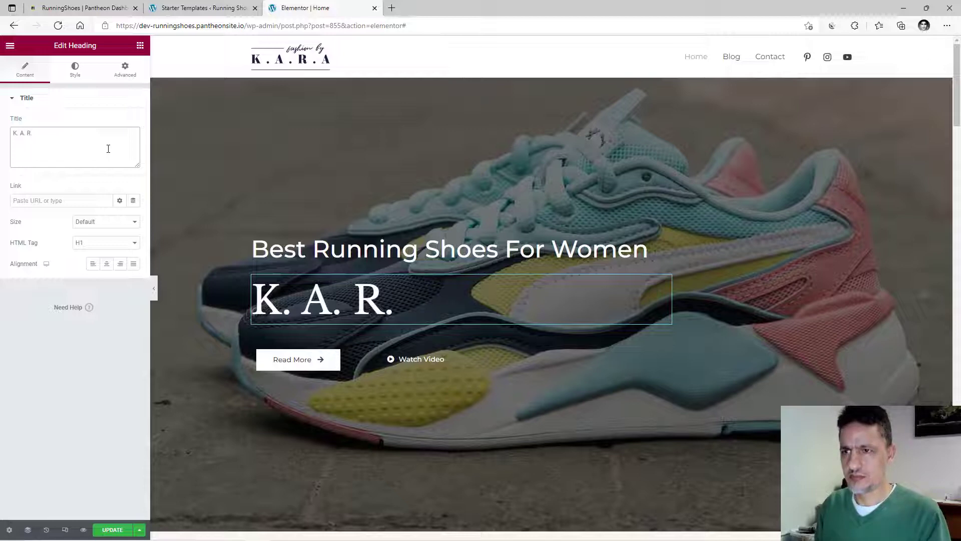
text(. A.)
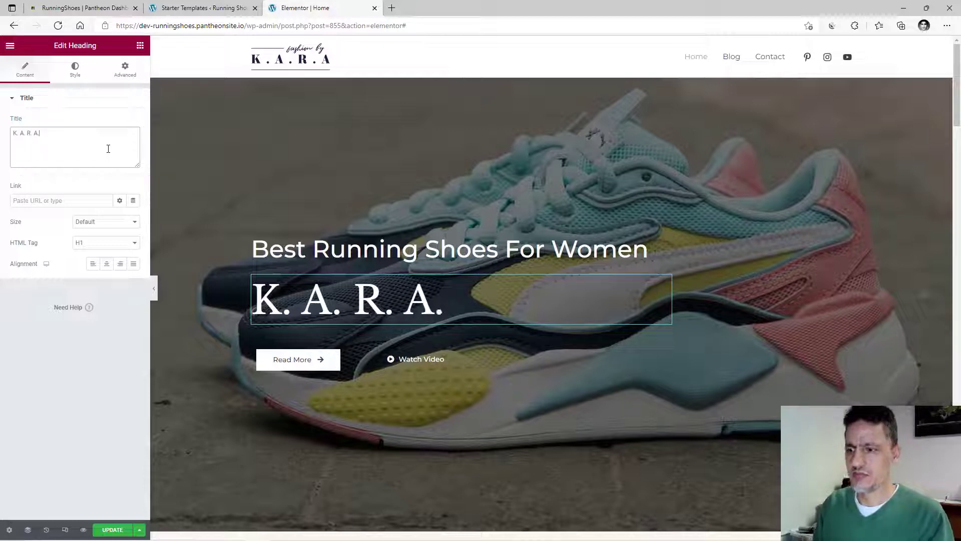
click(273, 181)
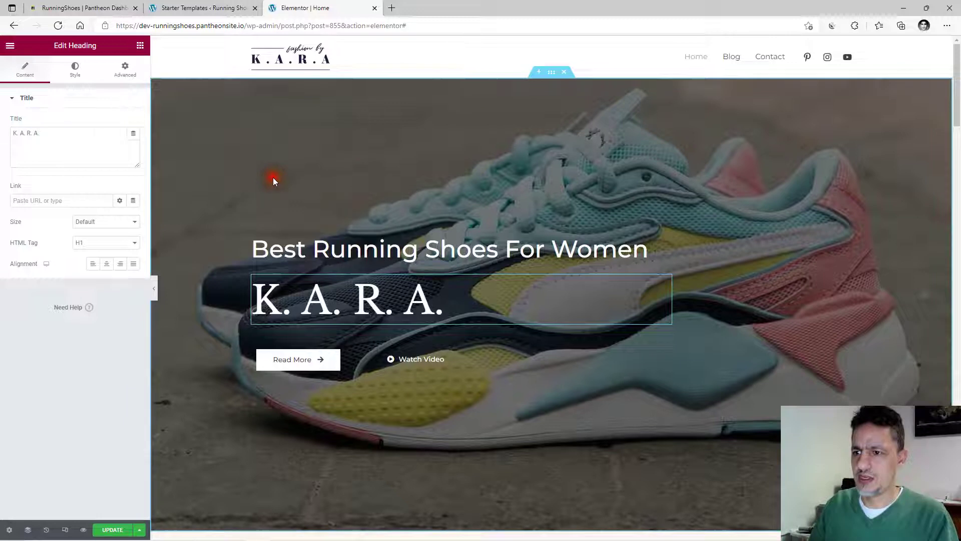
click(180, 307)
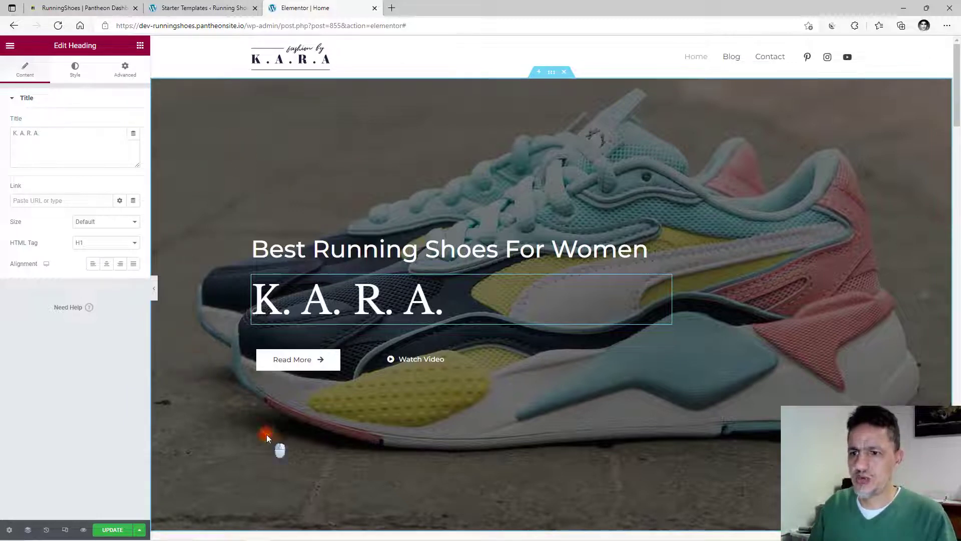
click(301, 253)
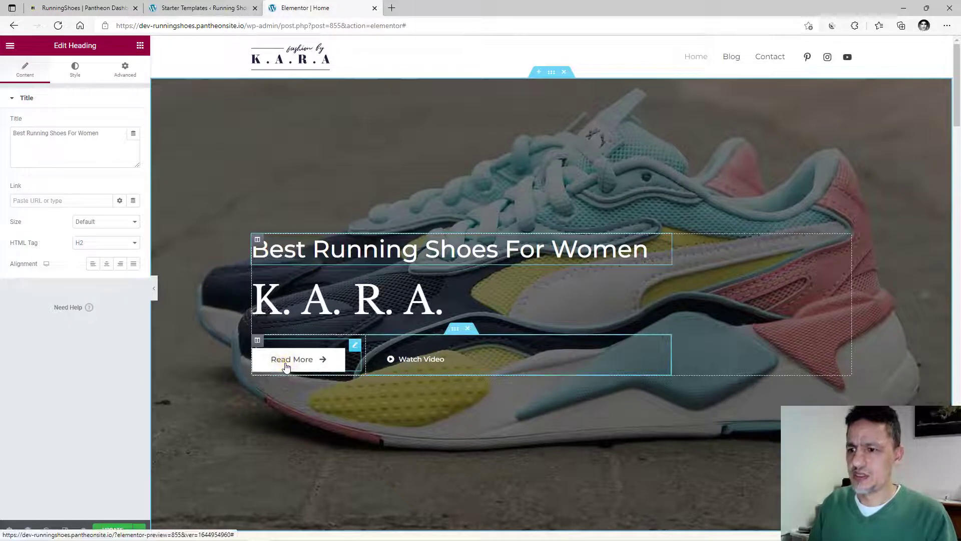
Delete the Watch Video button and its empty column, leaving only Read More.
click(330, 364)
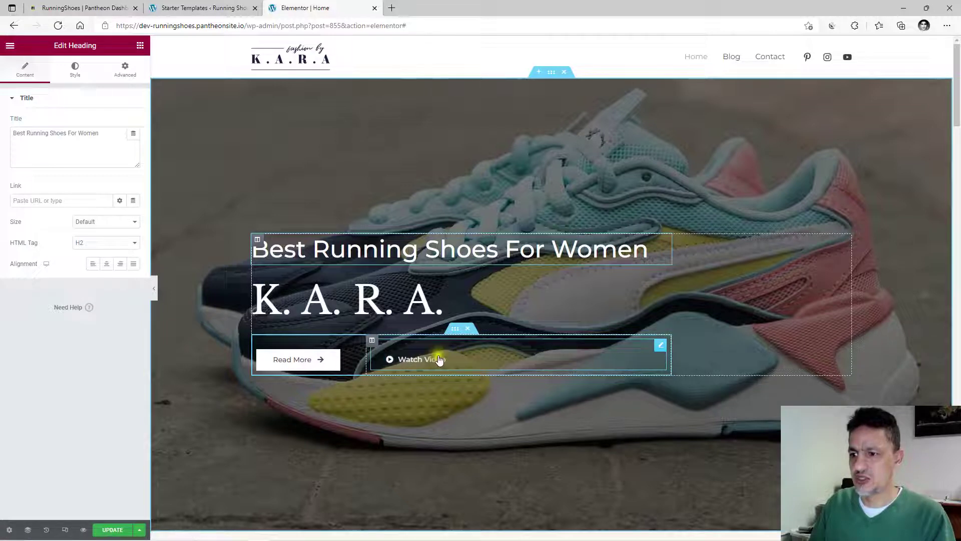
click(660, 345)
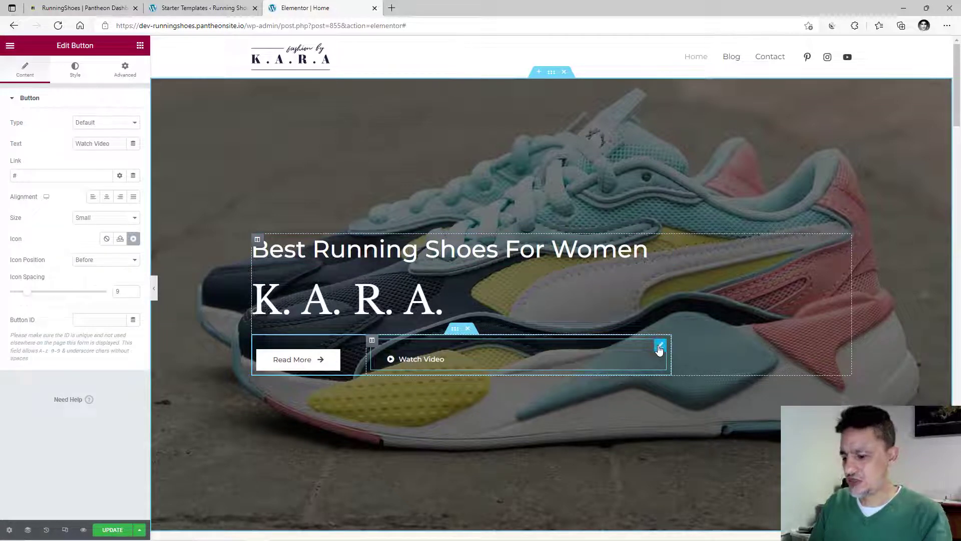
key(Delete)
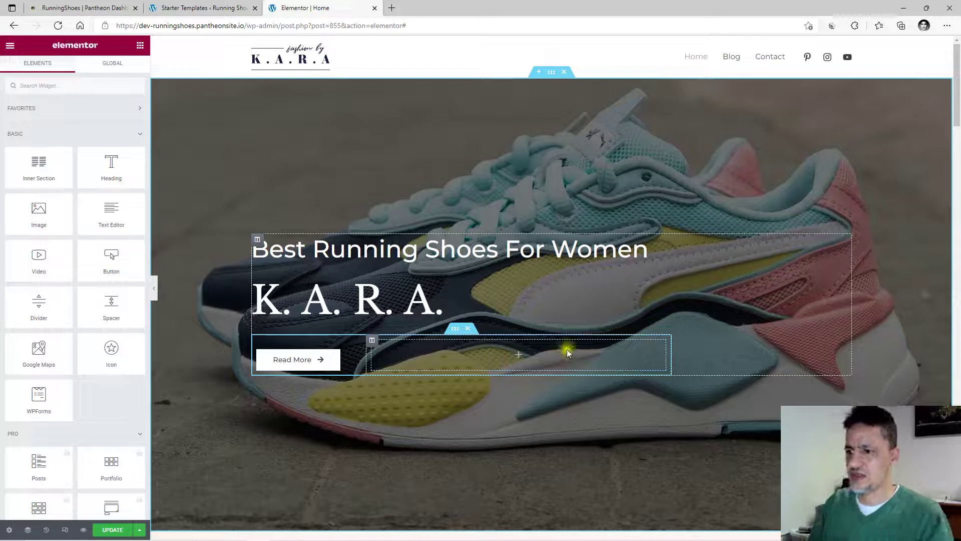
click(371, 343)
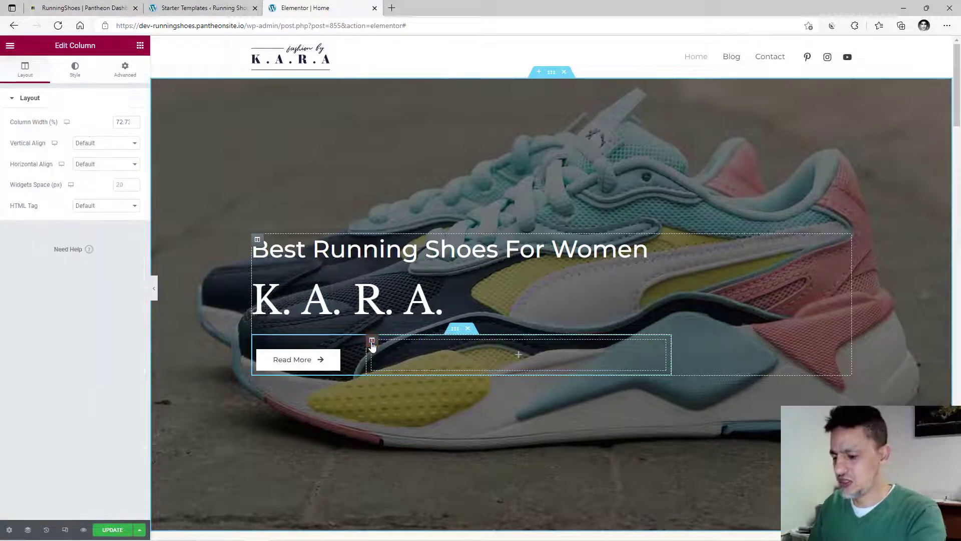
key(Delete)
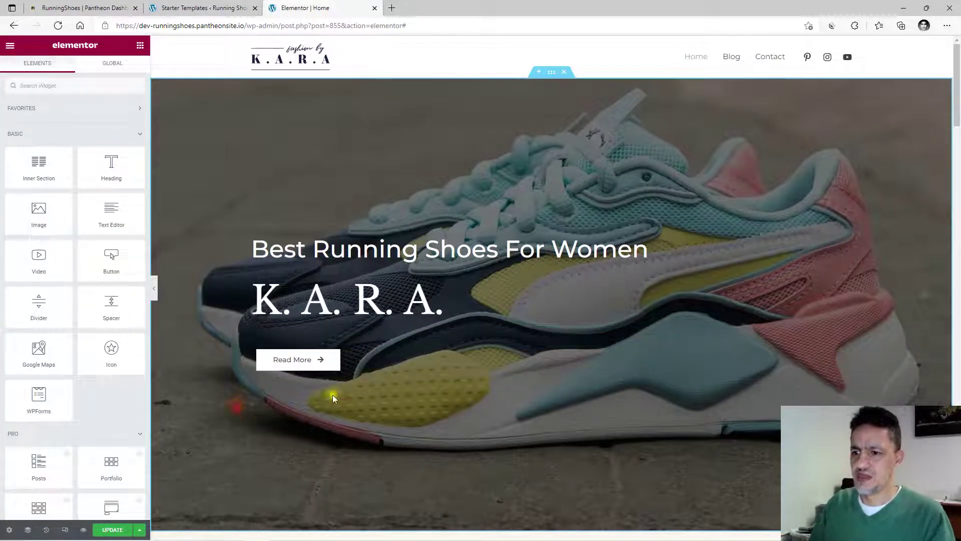
scroll(457, 356, down, 5)
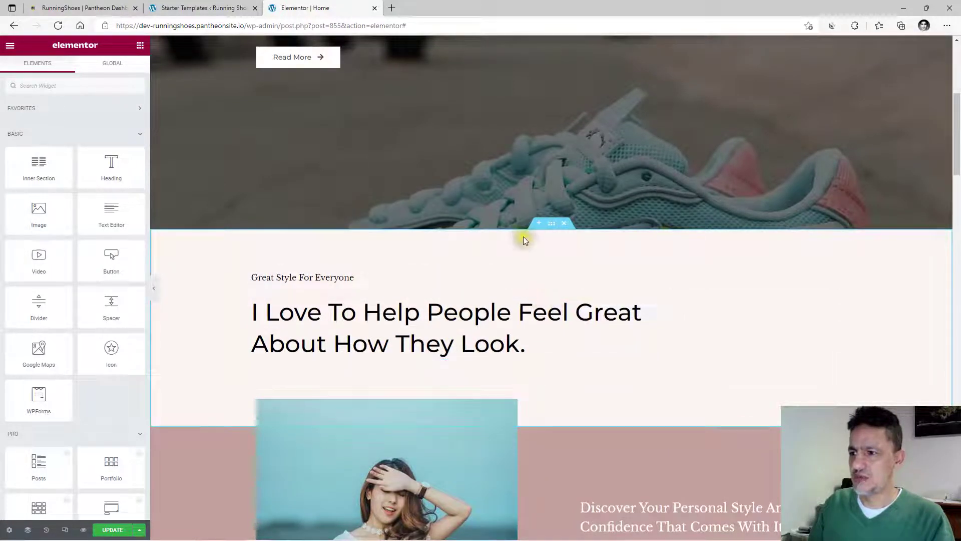
Remove the 'Great Style For Everyone' section and the pink woman-photo section below the hero.
scroll(516, 324, up, 5)
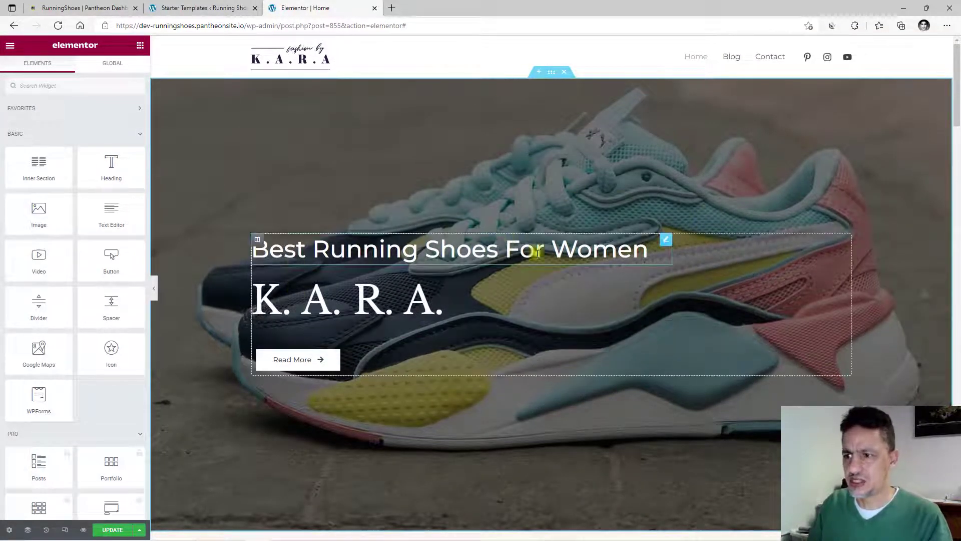
scroll(506, 246, down, 5)
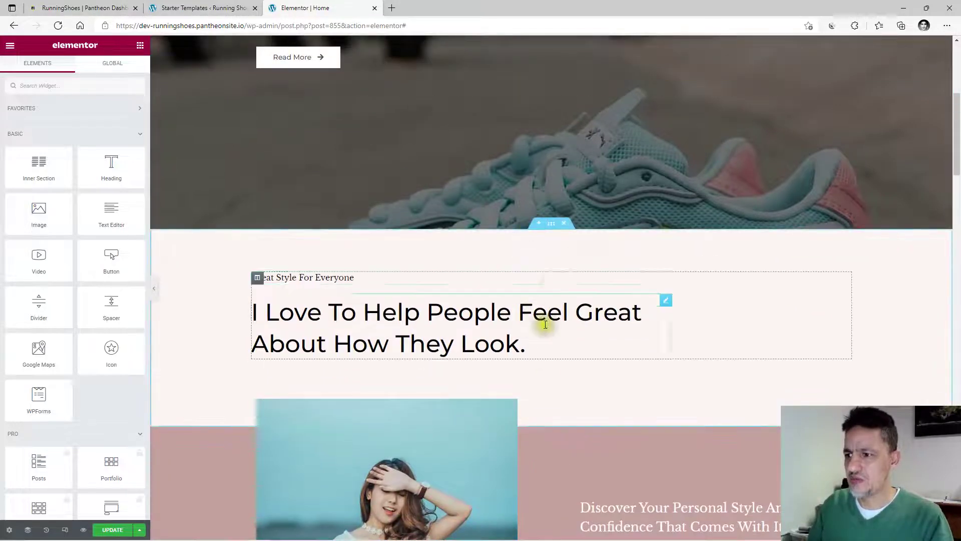
click(564, 225)
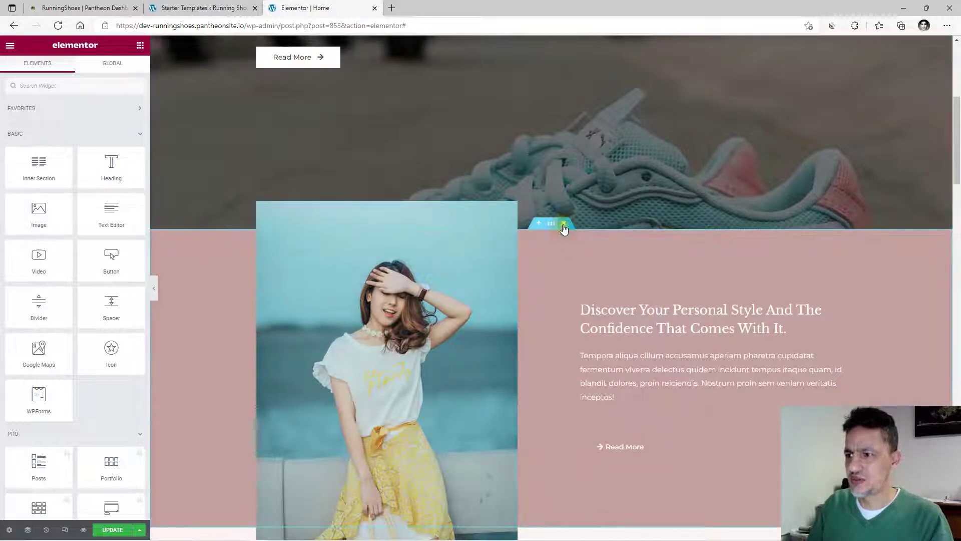
click(564, 226)
scroll(562, 326, down, 5)
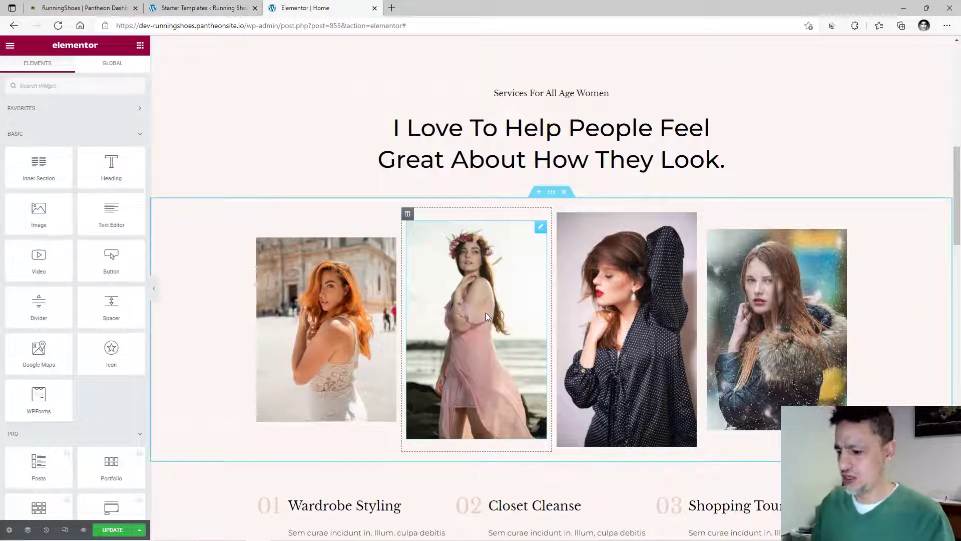
scroll(431, 287, up, 2)
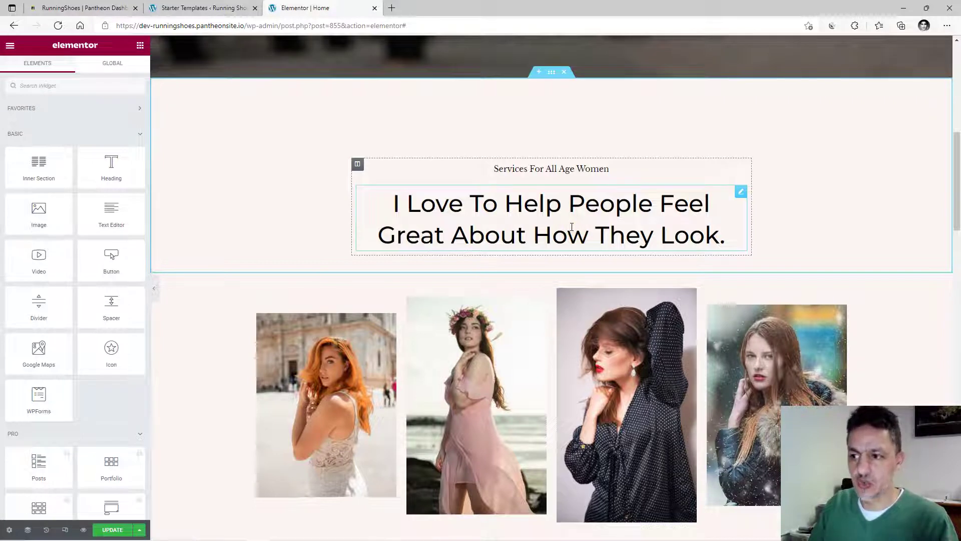
scroll(571, 226, down, 3)
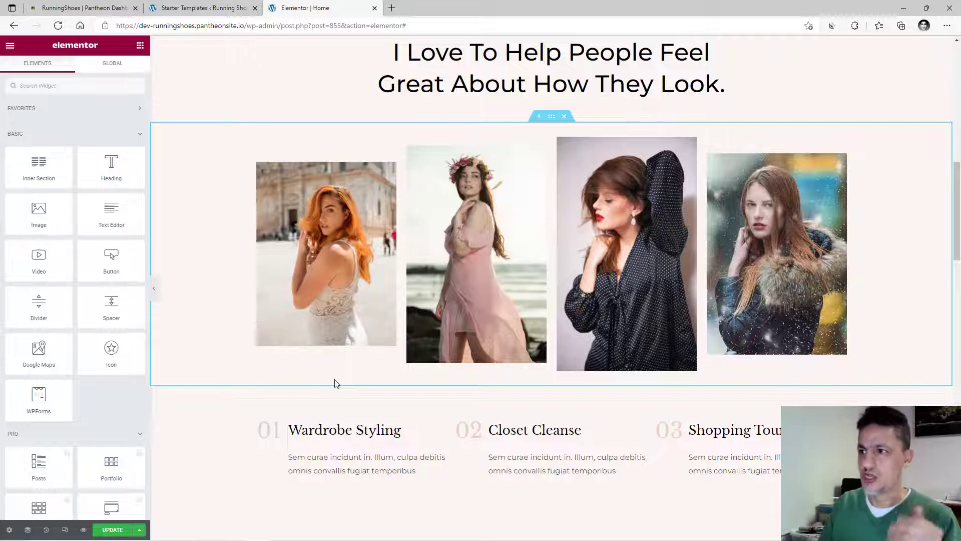
scroll(335, 383, up, 2)
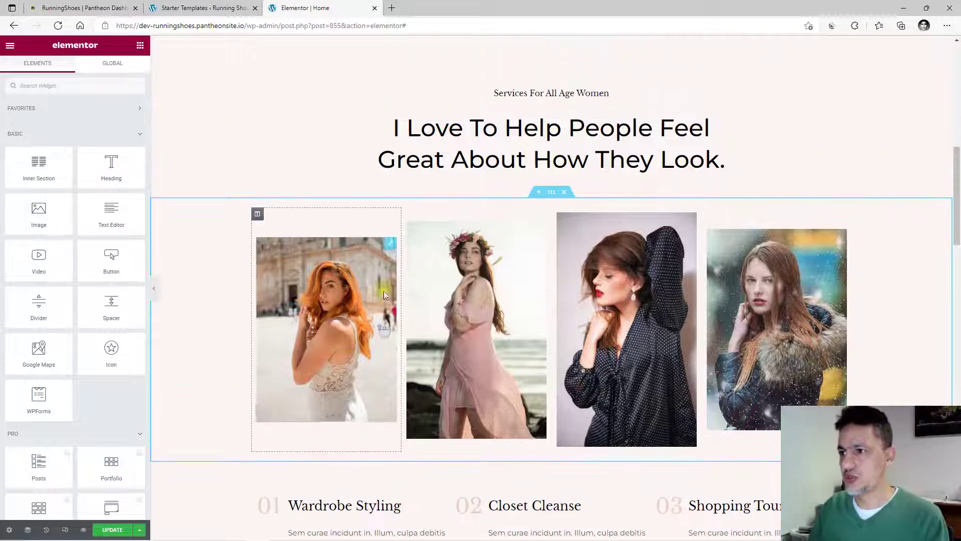
Delete the 'Services For All Age Women' heading widget.
click(535, 94)
click(740, 94)
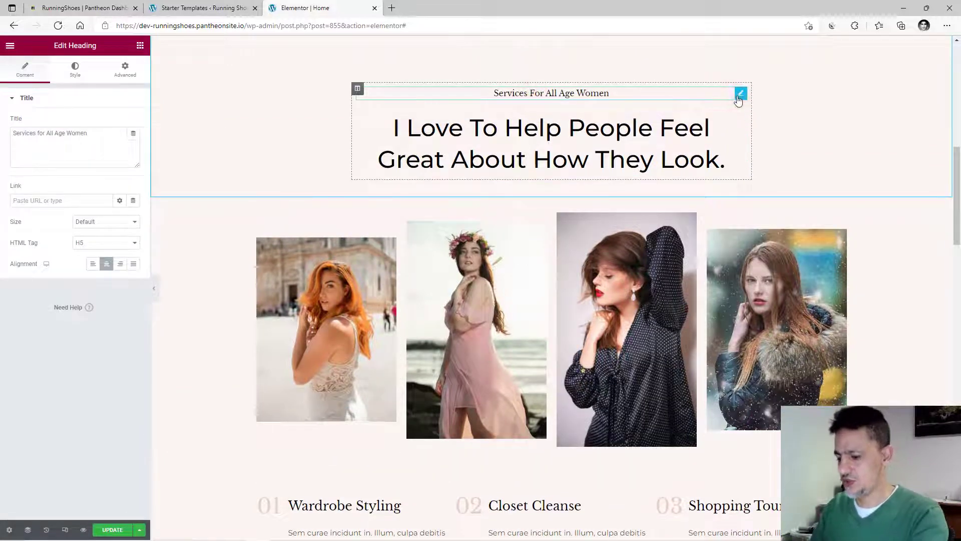
key(Delete)
Retitle the main heading 'See Our Best Picks Of Running Shoes For Women'.
click(548, 103)
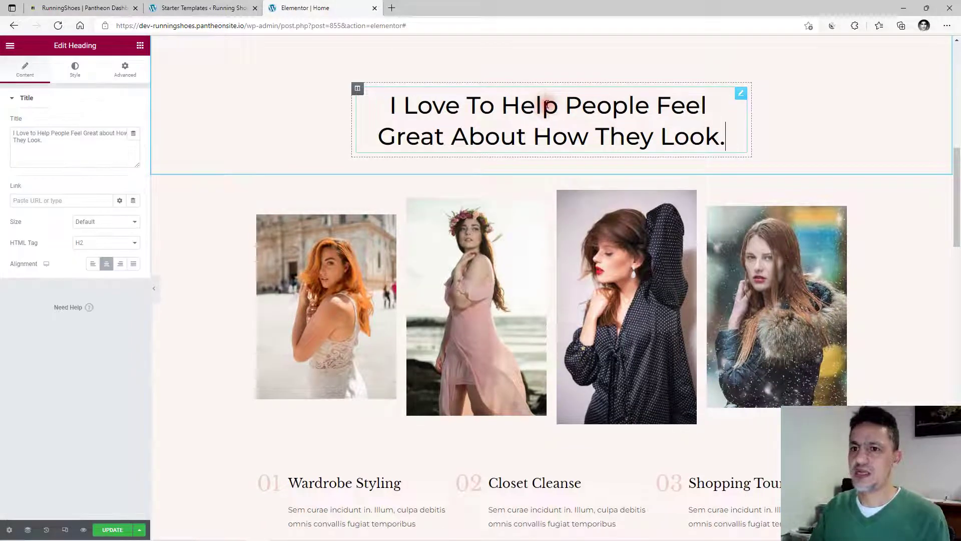
triple_click(37, 137)
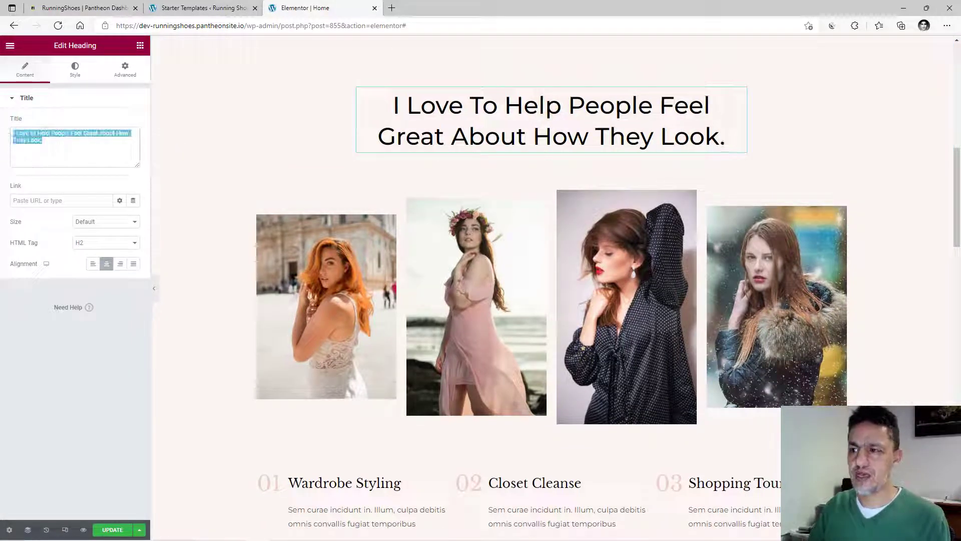
text(See)
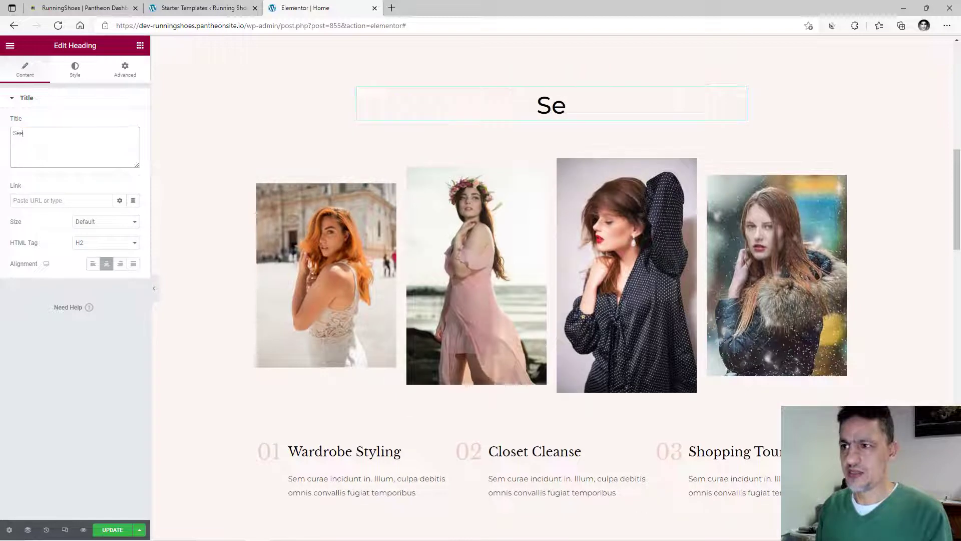
text(Our Best Picks)
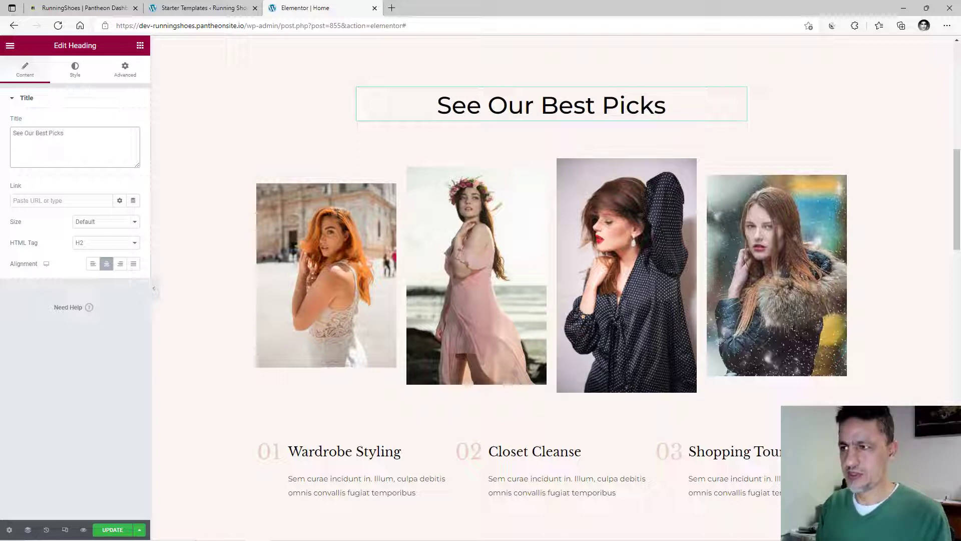
text( Of)
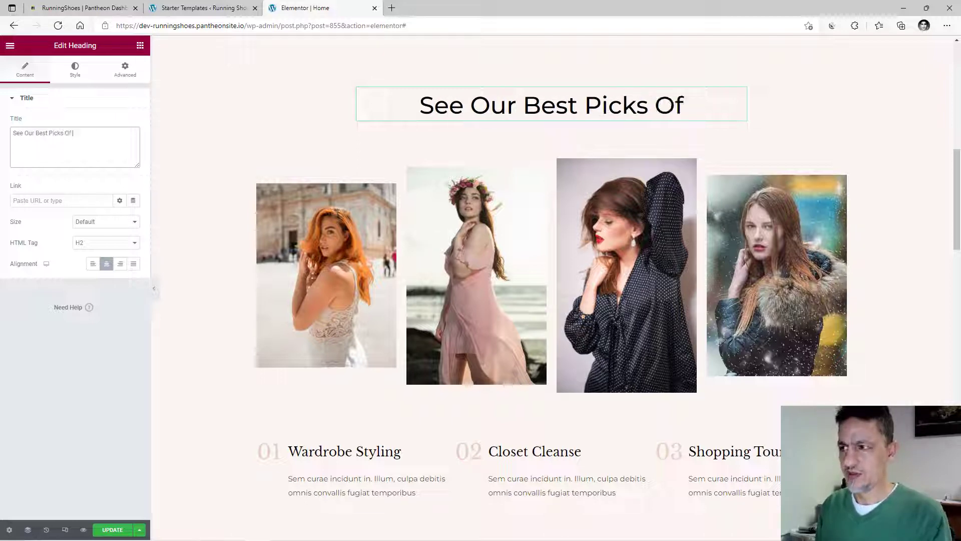
text( Runn)
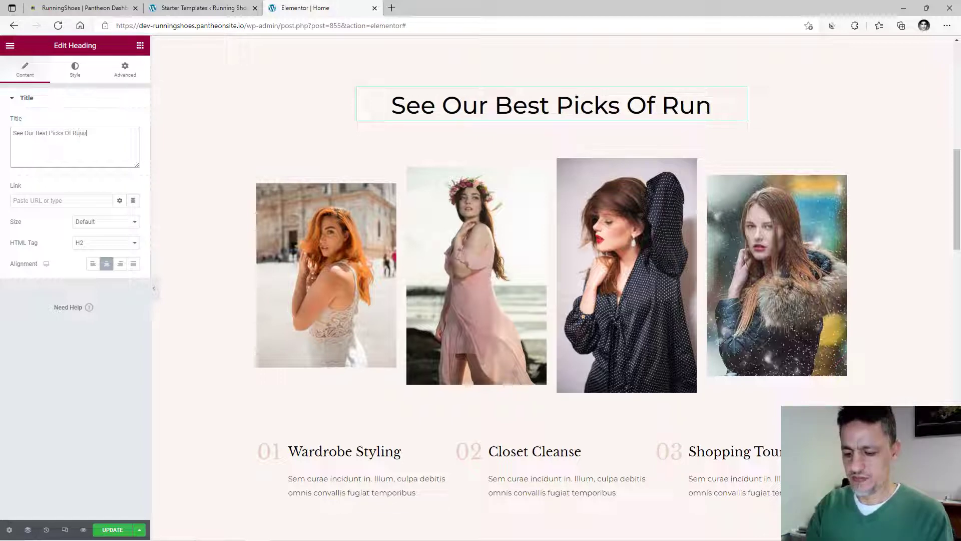
text(ing Sh)
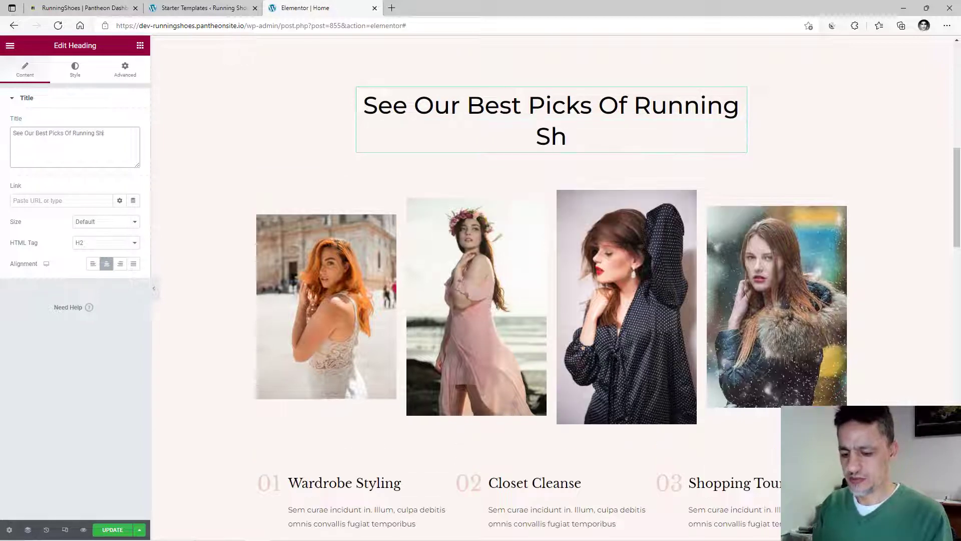
text(oes F)
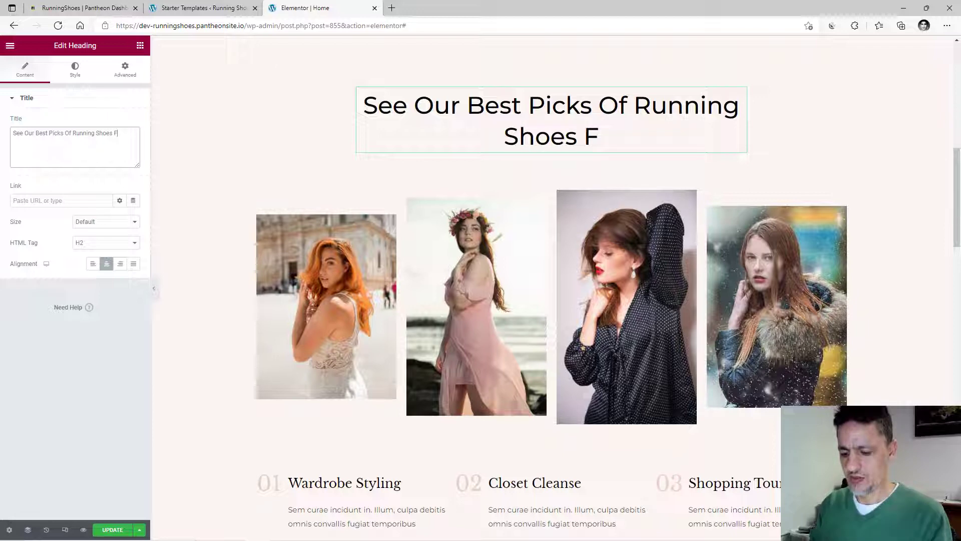
text(or Women)
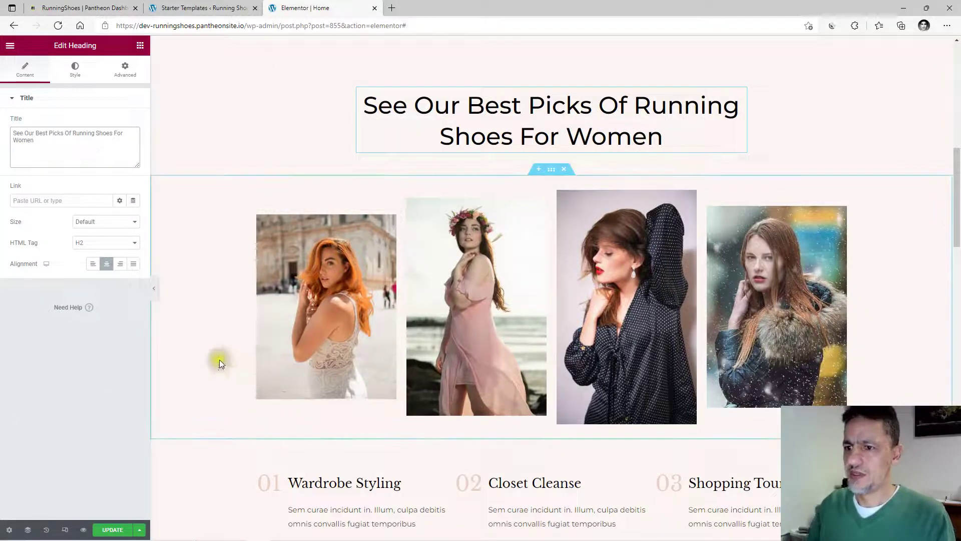
click(304, 297)
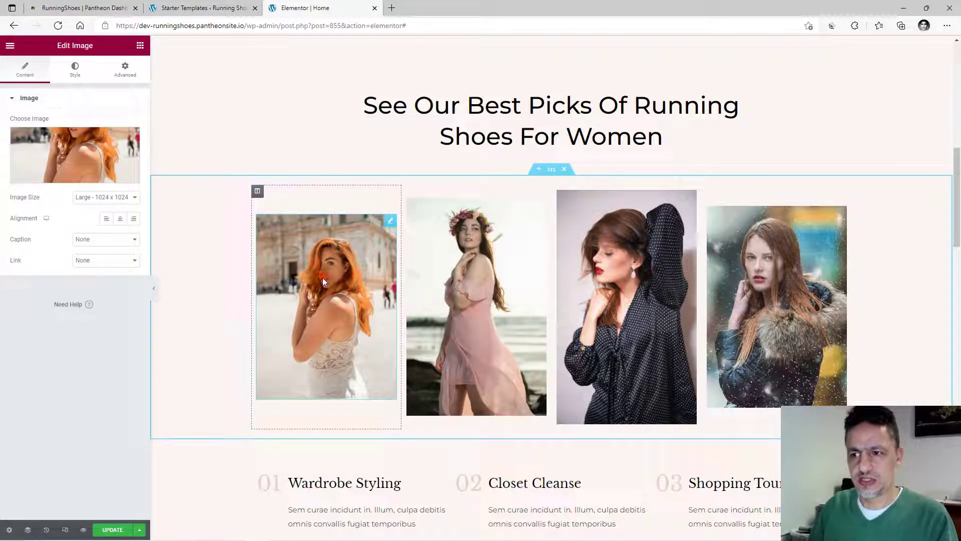
Swap the first gallery photo for the free red running shoes image from a 'running shoes' search.
click(89, 150)
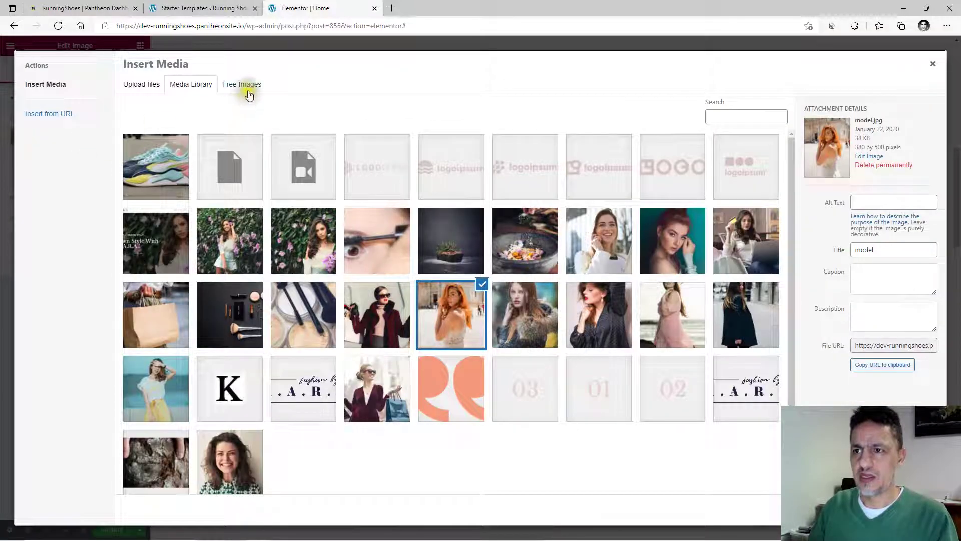
click(246, 86)
click(214, 111)
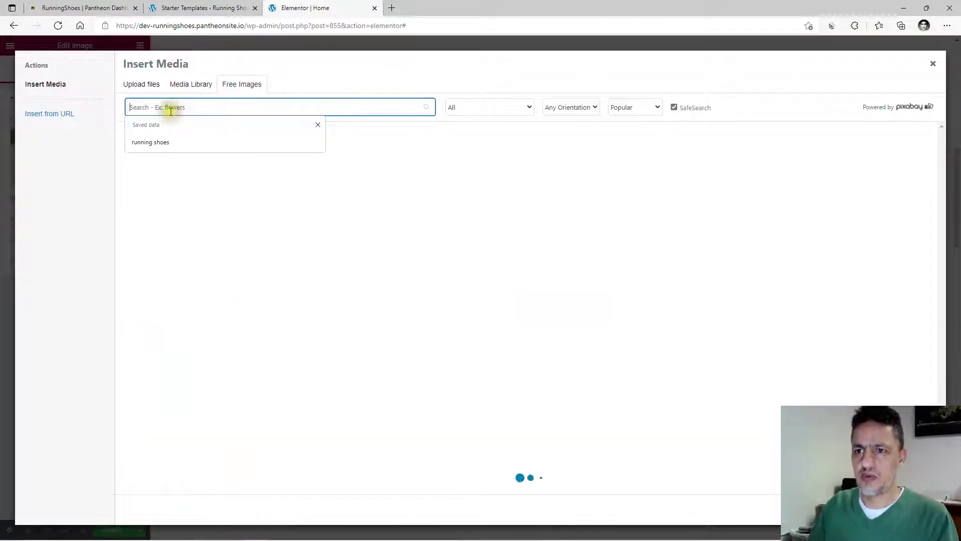
click(168, 142)
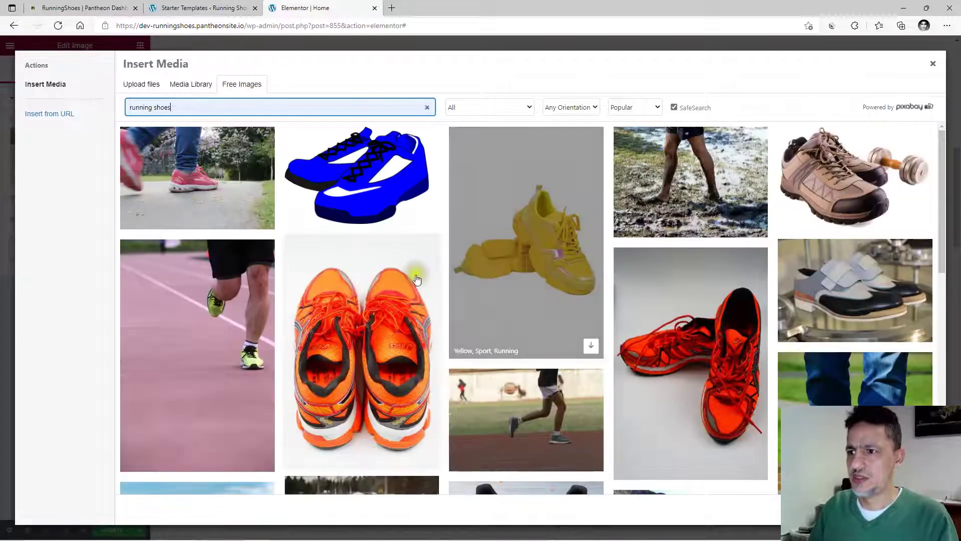
scroll(506, 326, down, 1)
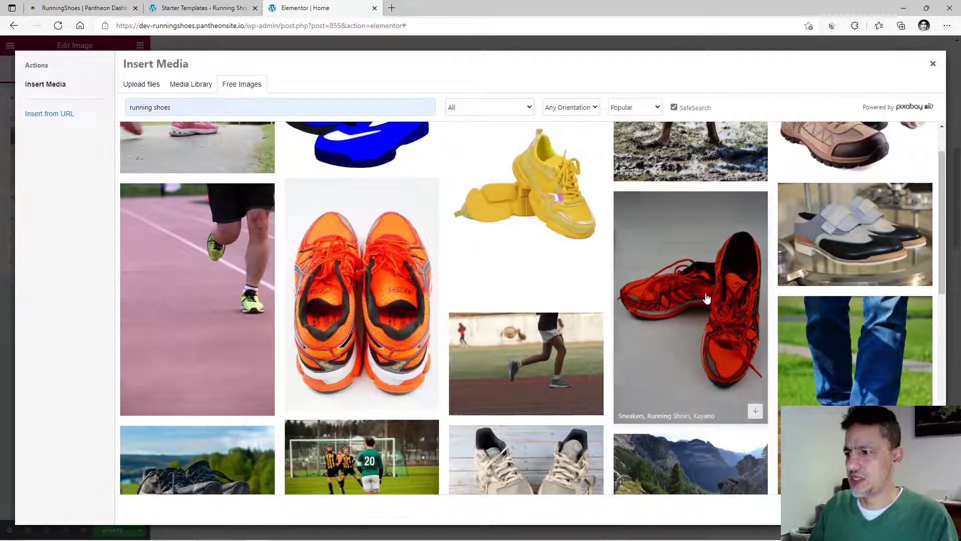
click(706, 298)
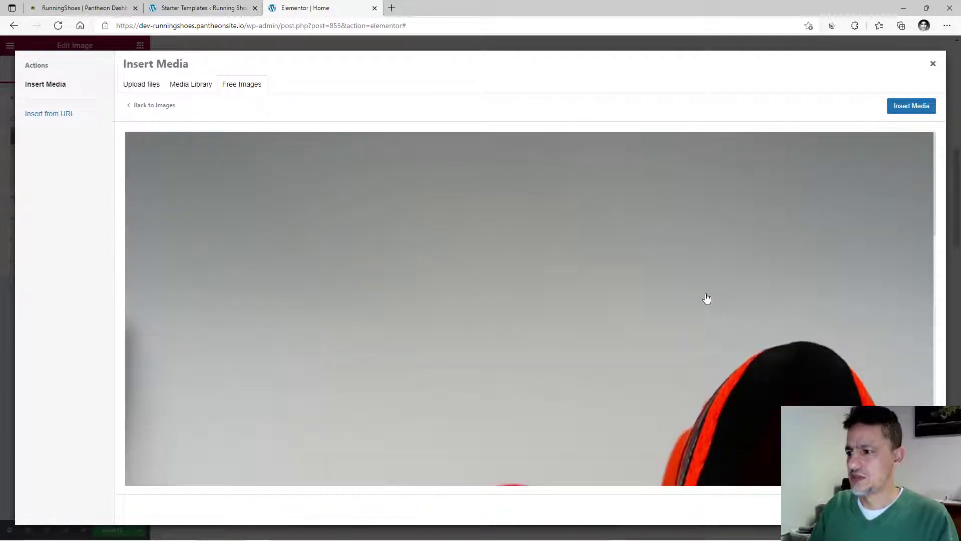
click(901, 107)
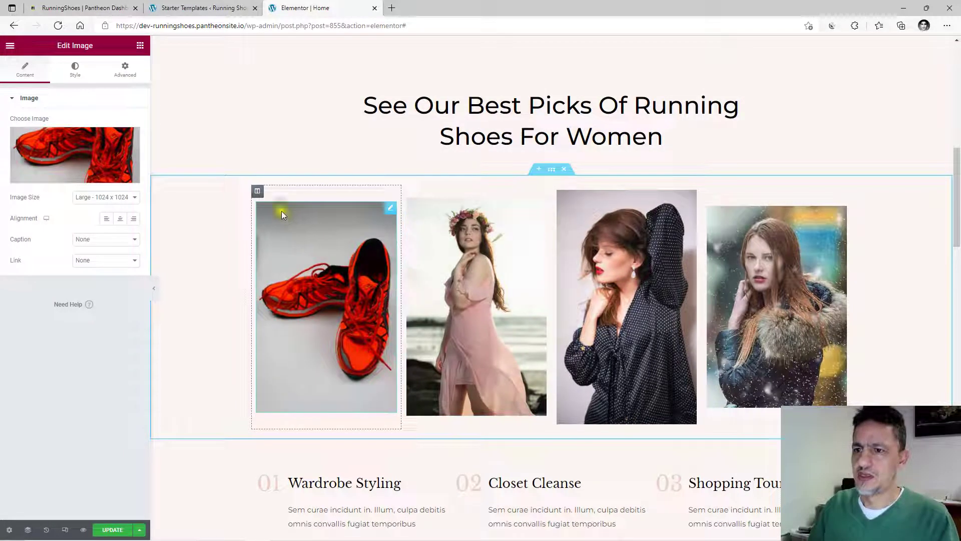
click(140, 47)
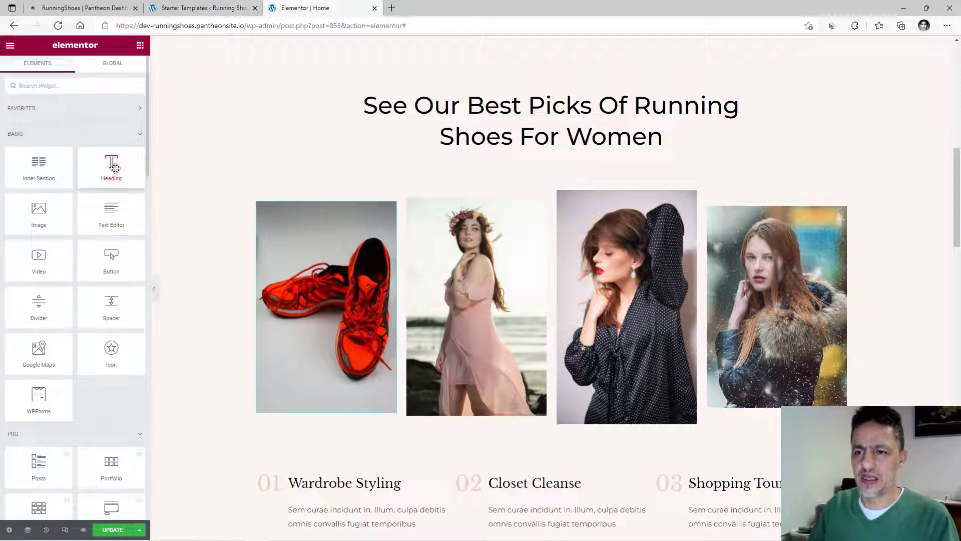
Add a centred H4 heading 'Red Running Shoes' above the red shoes photo.
drag(114, 167, 326, 200)
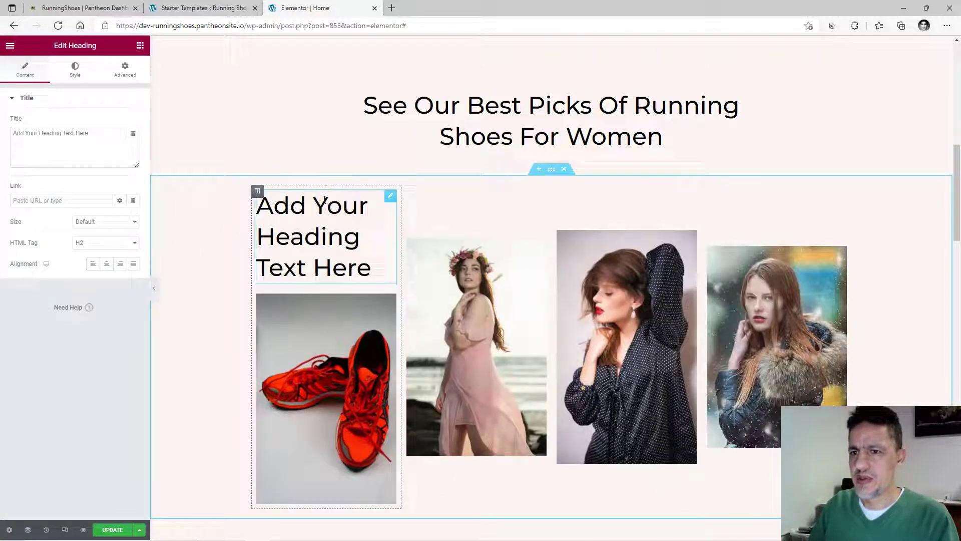
click(129, 243)
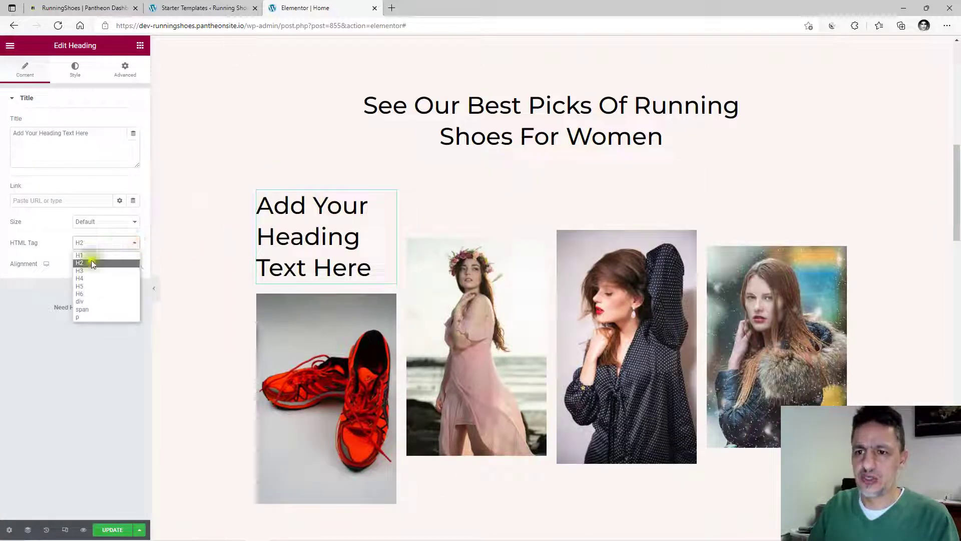
click(86, 278)
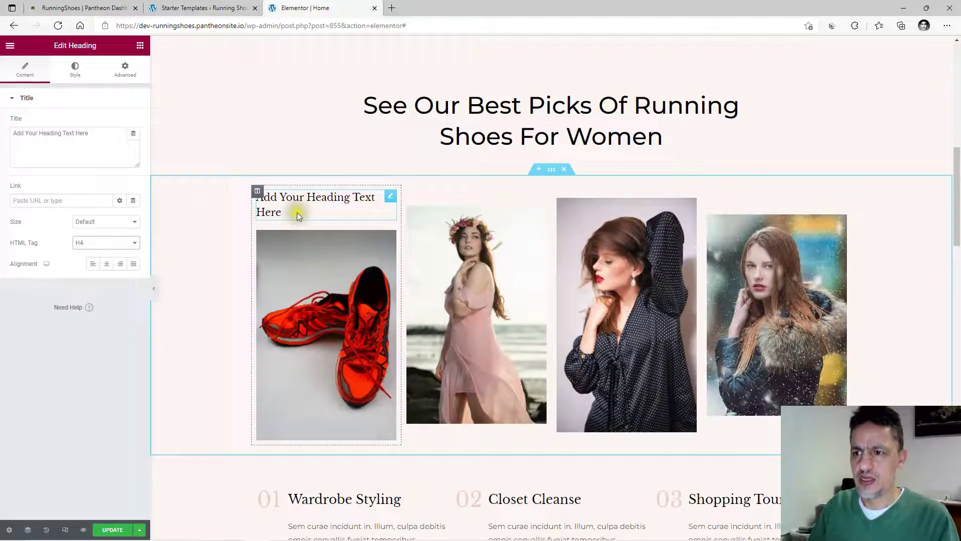
click(106, 264)
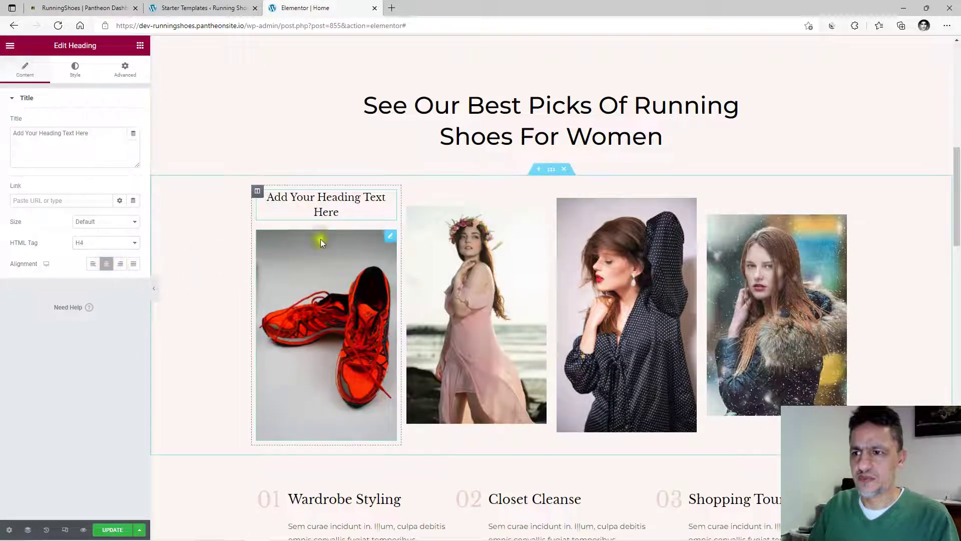
click(346, 213)
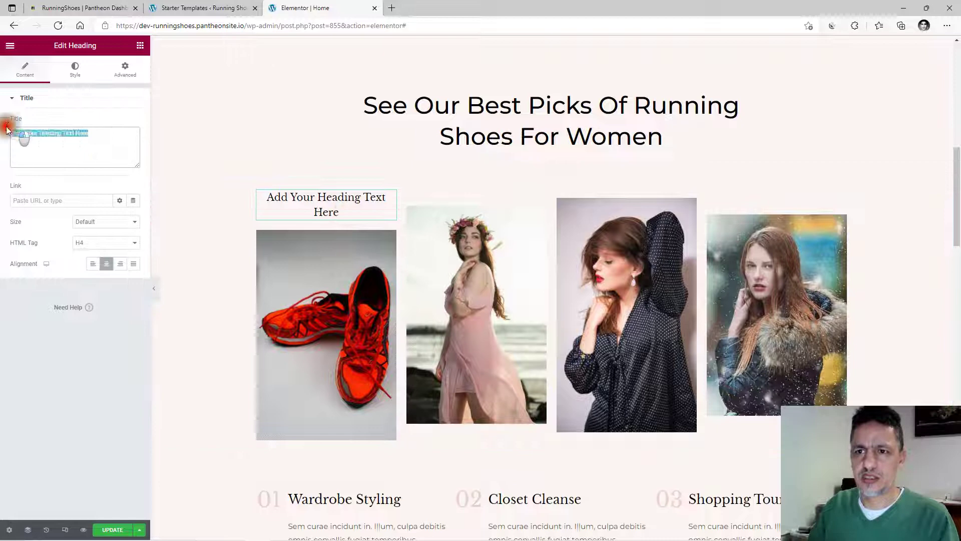
drag(96, 133, 10, 131)
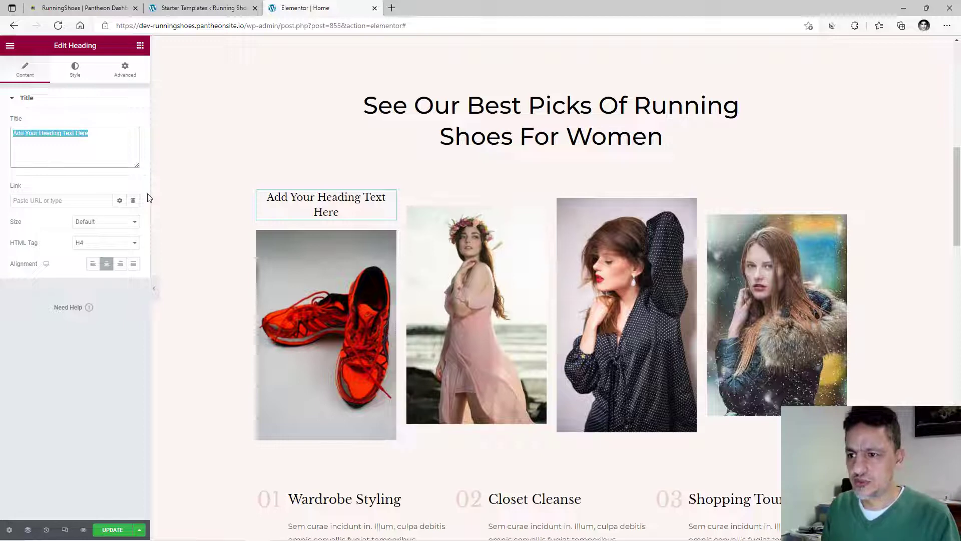
text(Red)
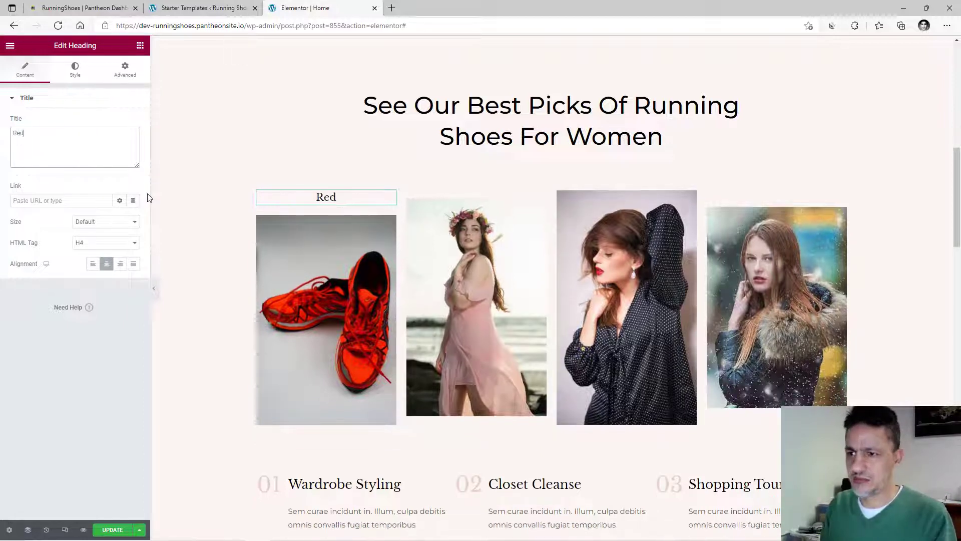
text( Running S)
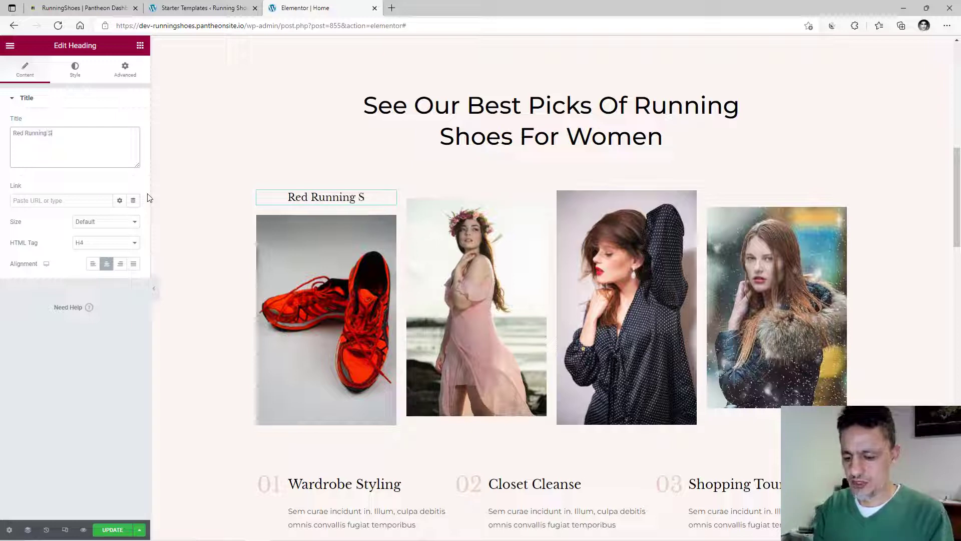
text(hoes)
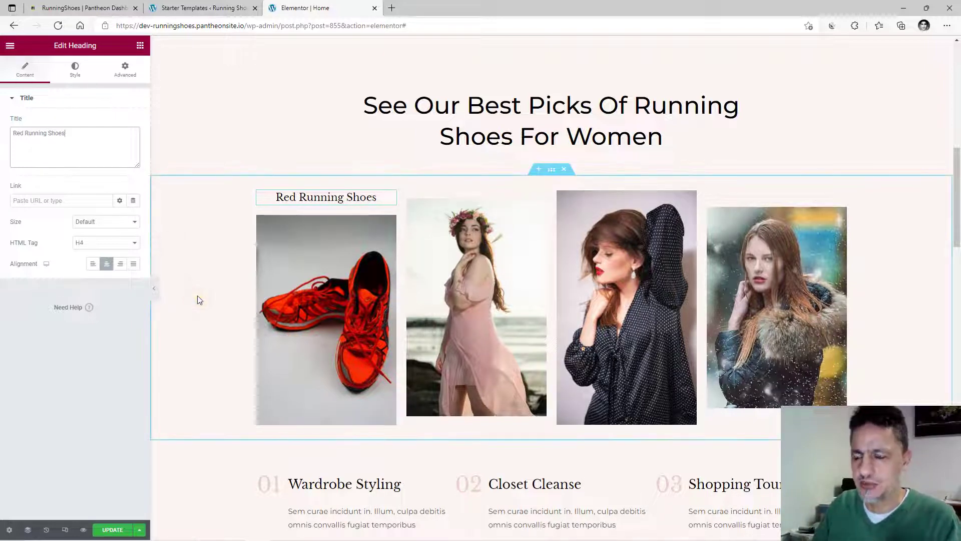
click(307, 200)
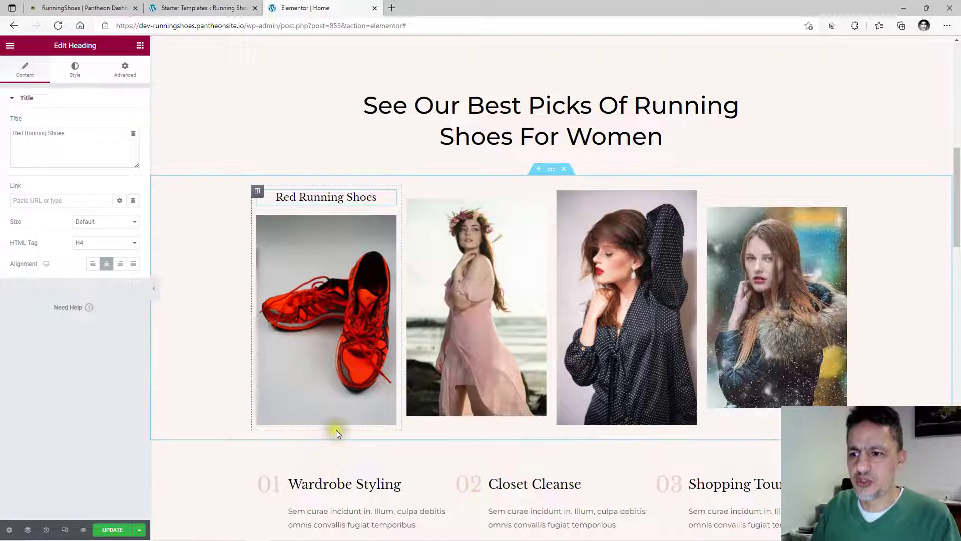
click(140, 46)
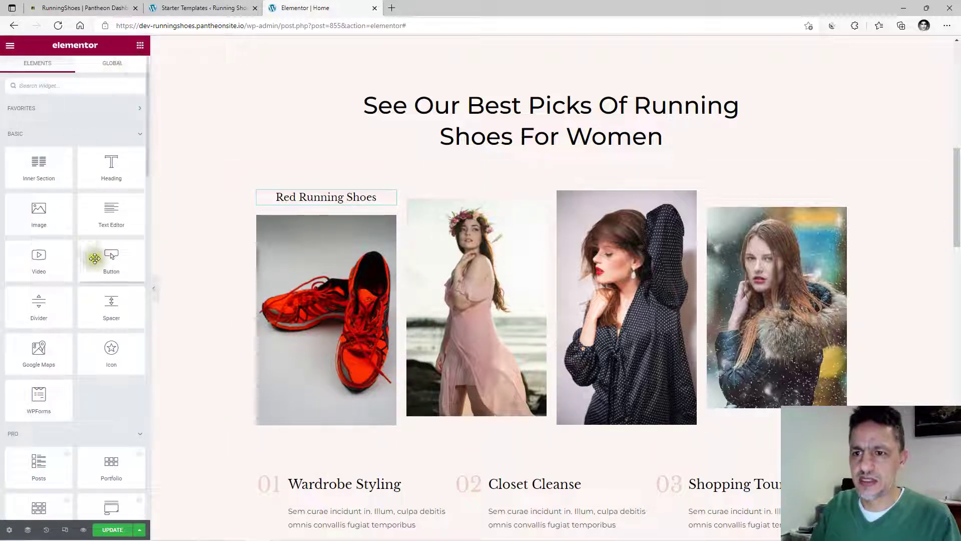
Add a justified, full-width green Success button below the red shoe photo.
drag(109, 263, 335, 429)
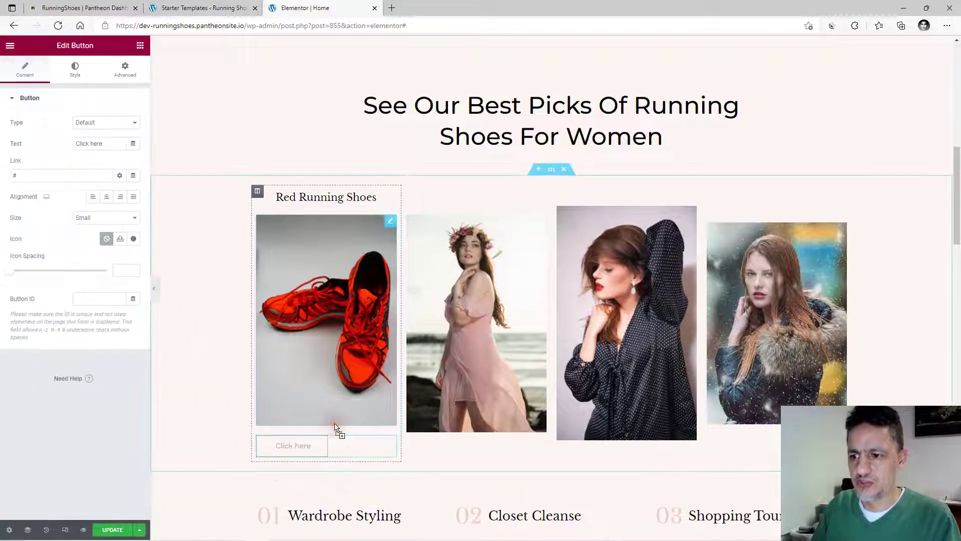
click(108, 198)
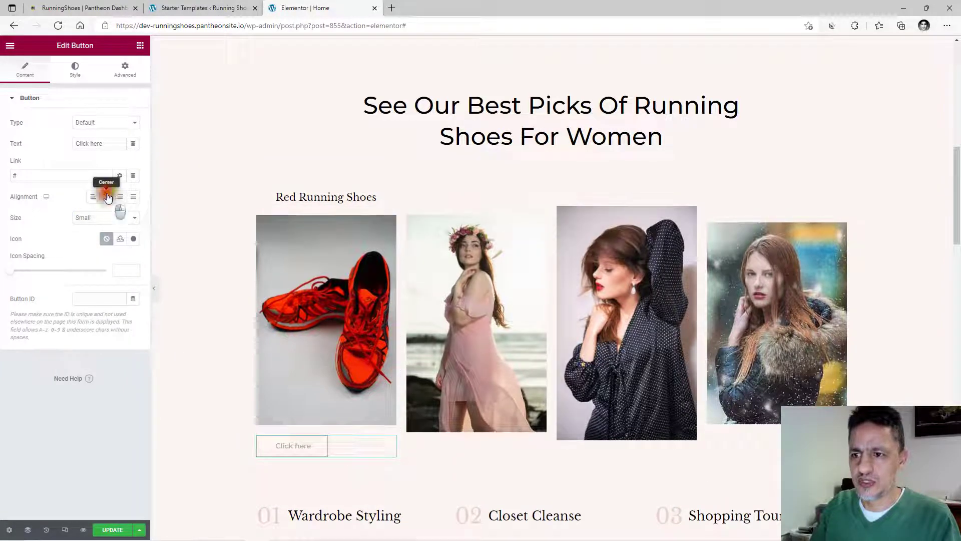
click(133, 200)
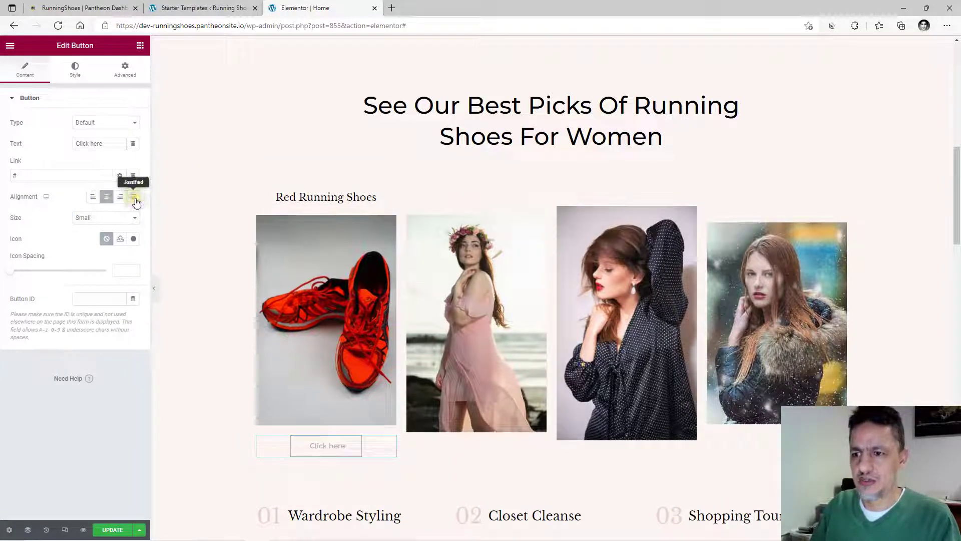
click(133, 123)
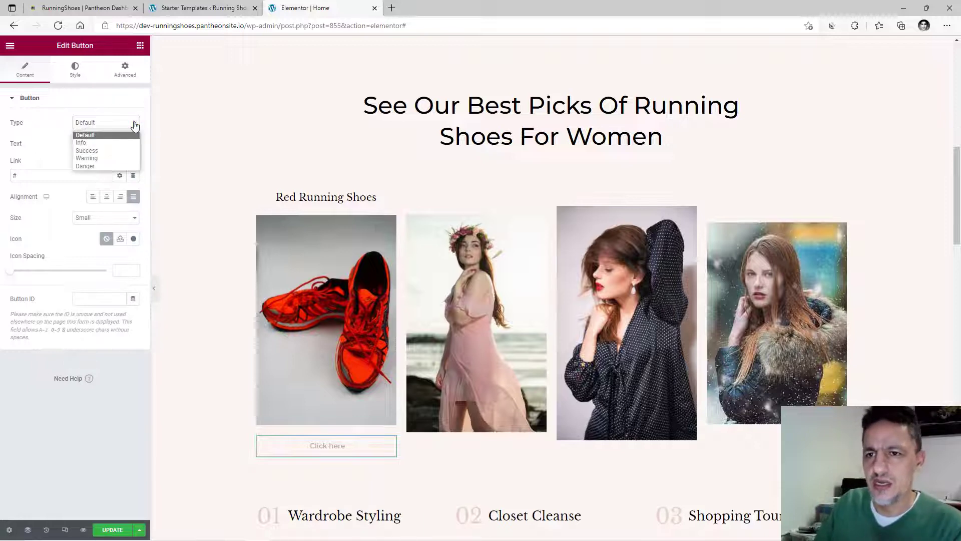
click(100, 159)
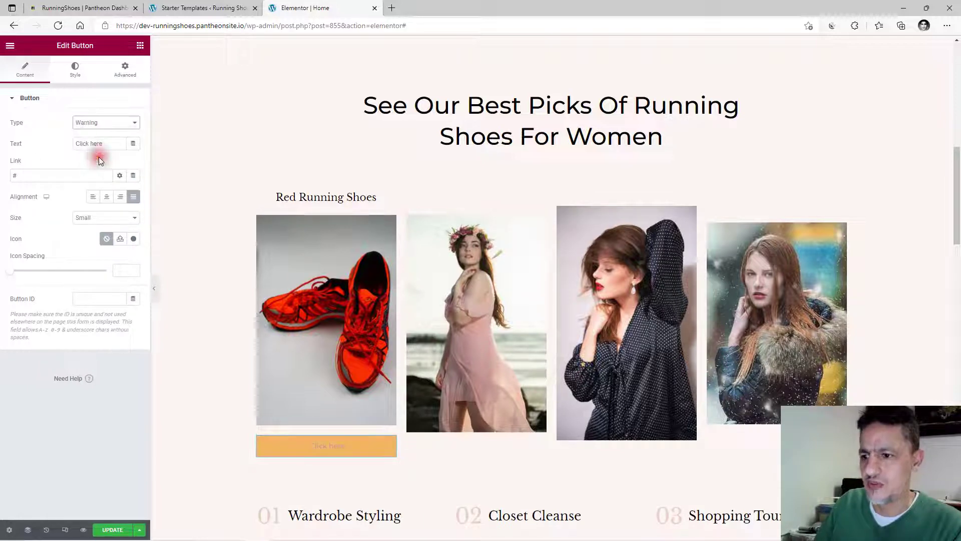
click(125, 123)
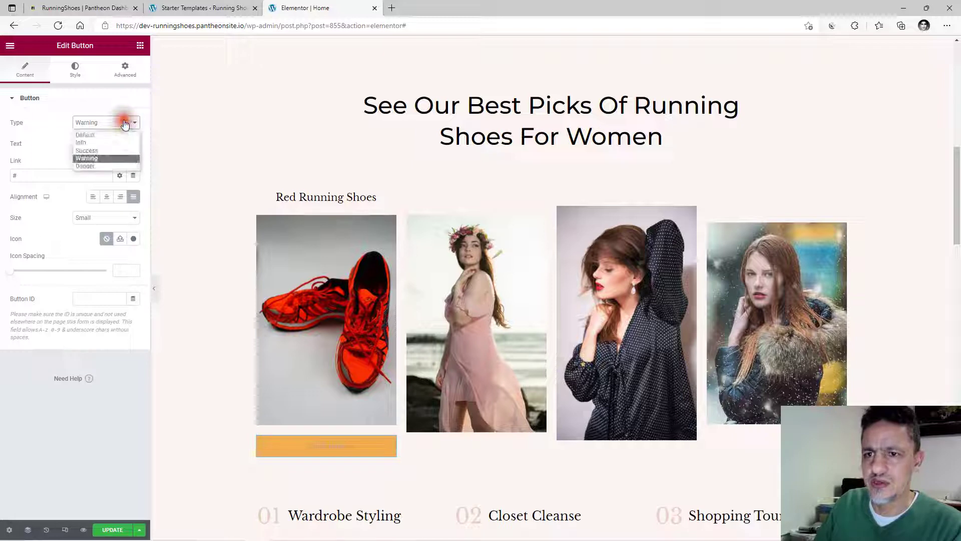
click(97, 151)
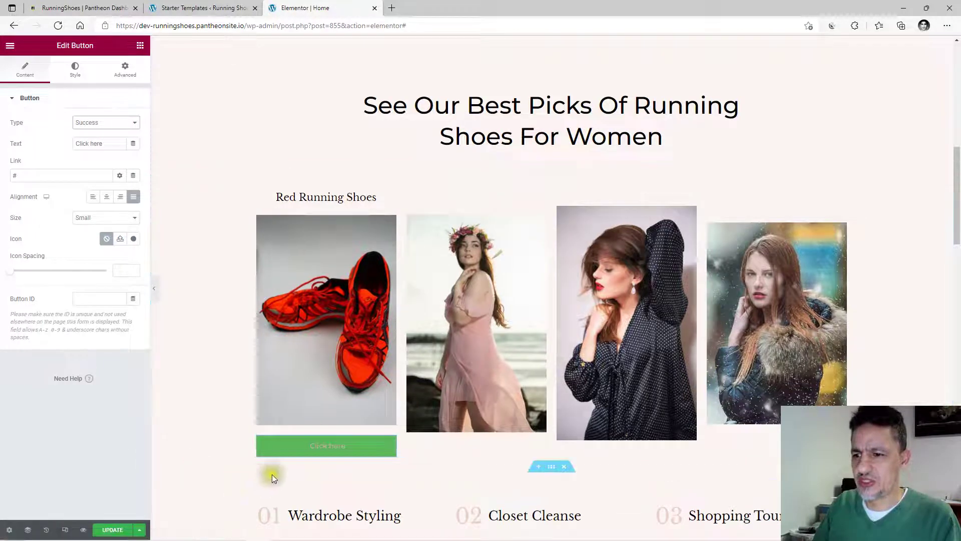
Set the button's text colour to black.
click(77, 69)
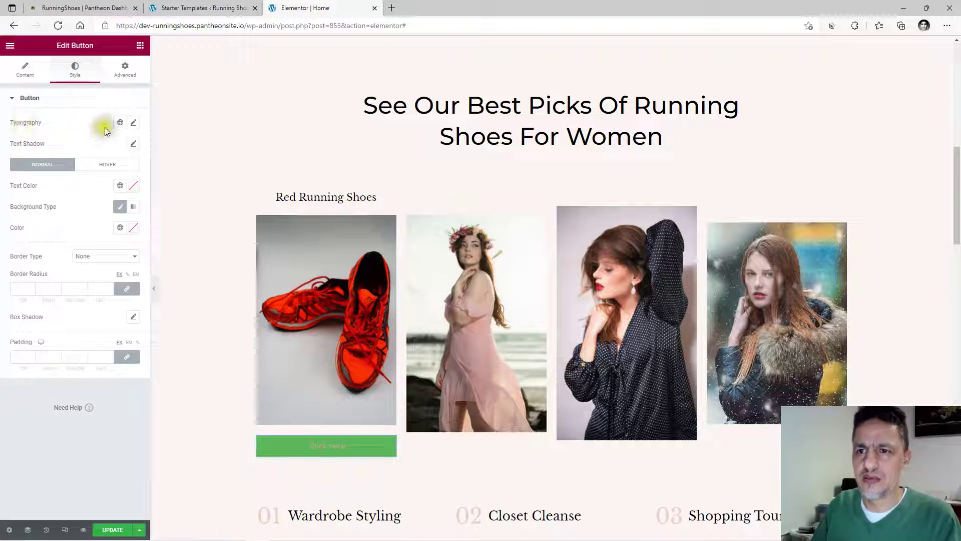
click(121, 186)
click(45, 337)
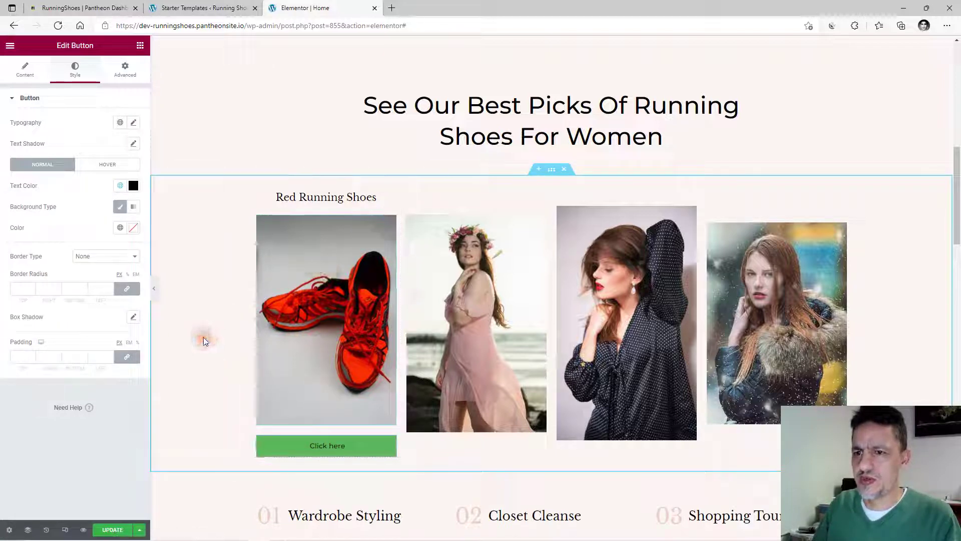
click(140, 48)
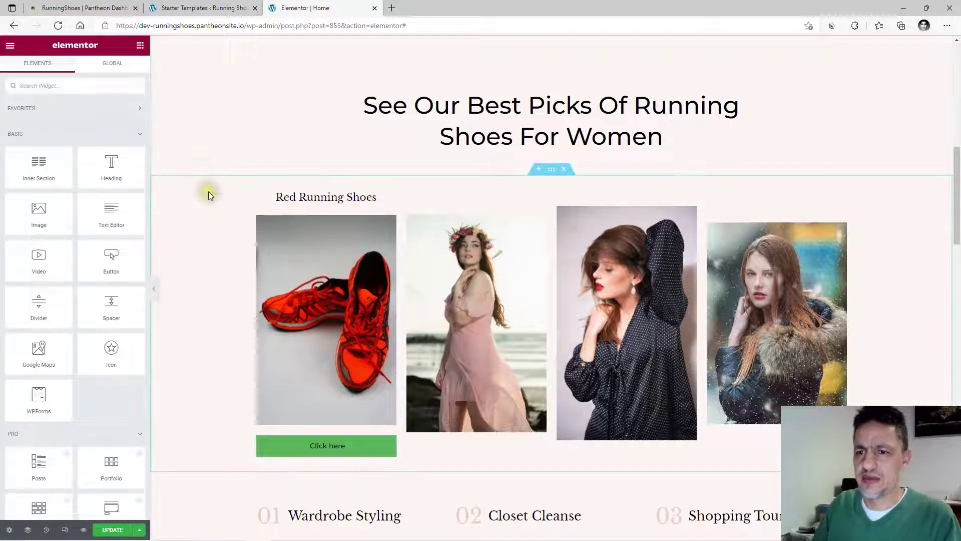
Add a second full-width button below the green one and give it the red Danger style.
scroll(205, 200, down, 2)
drag(102, 256, 326, 382)
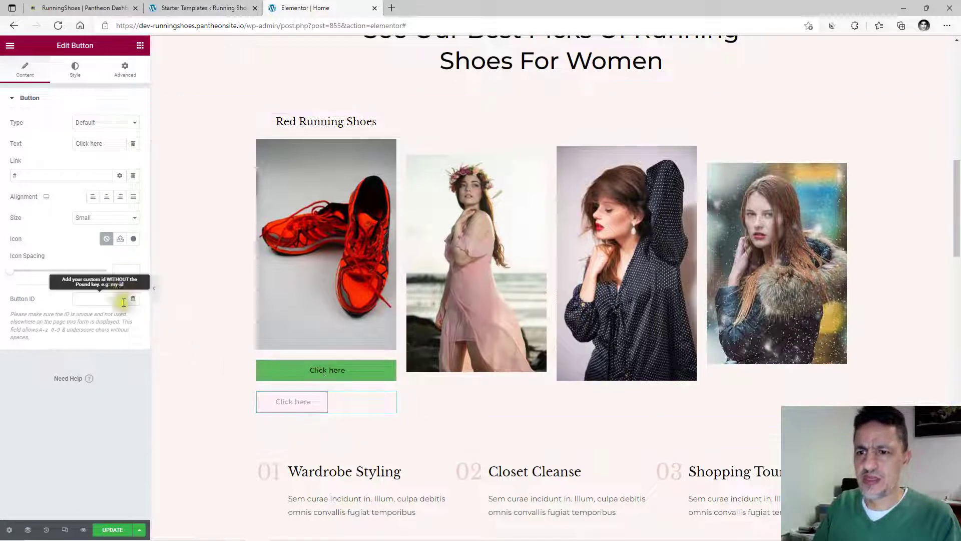
click(134, 197)
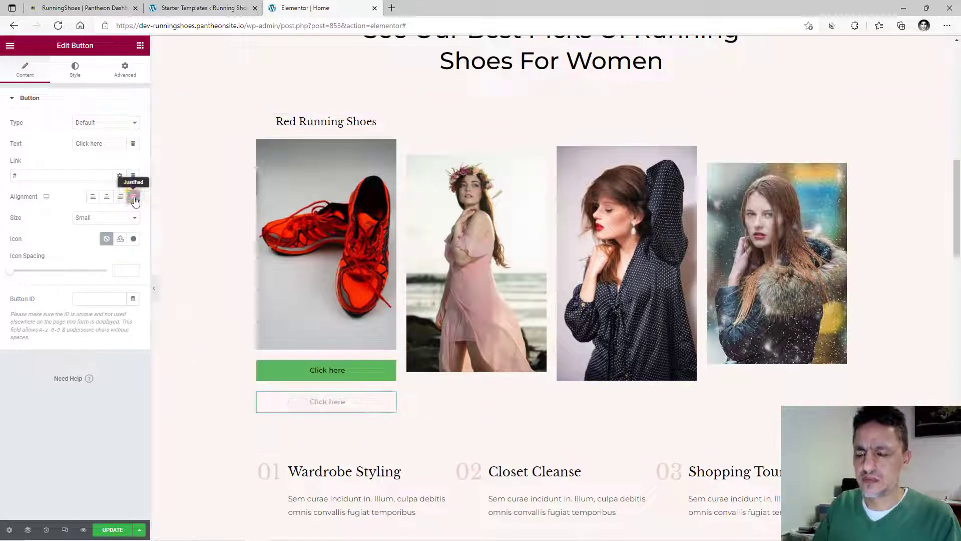
click(94, 128)
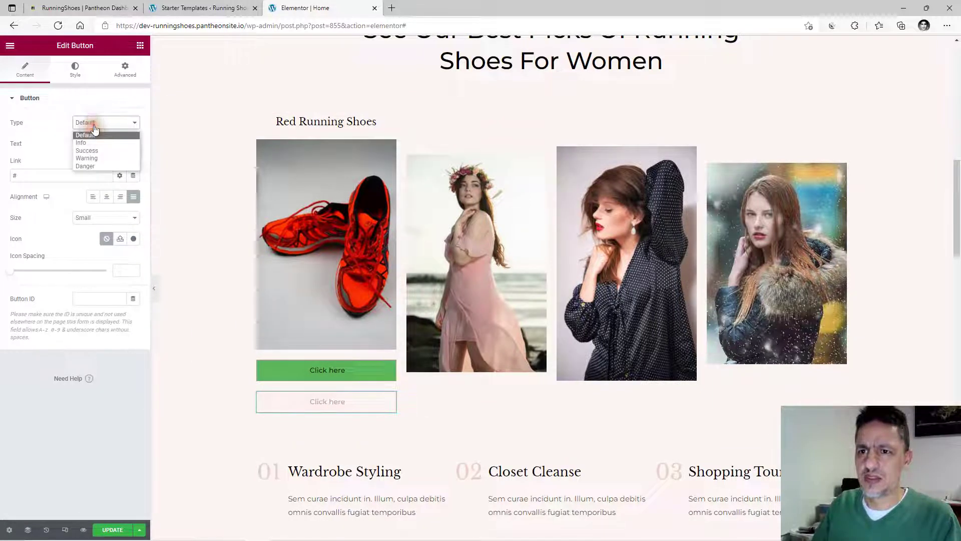
click(92, 151)
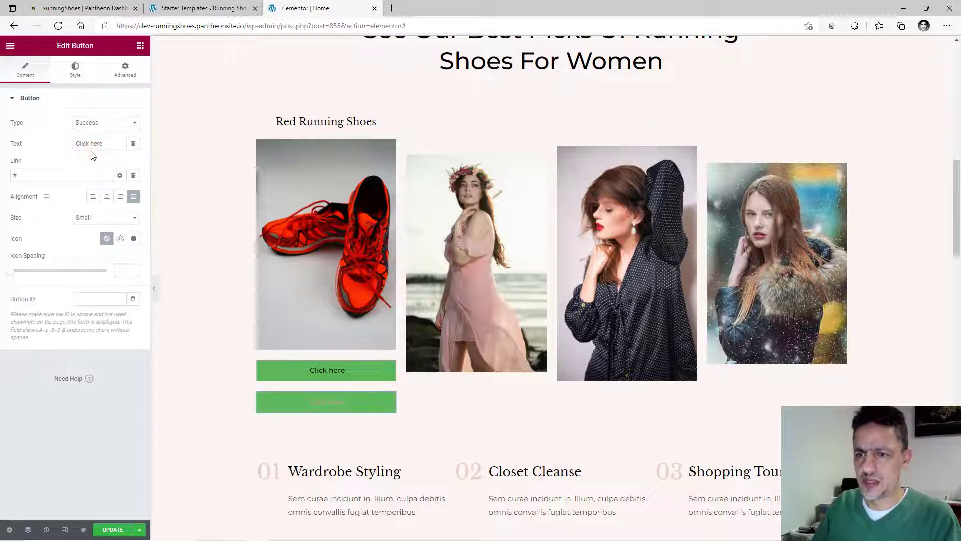
click(91, 145)
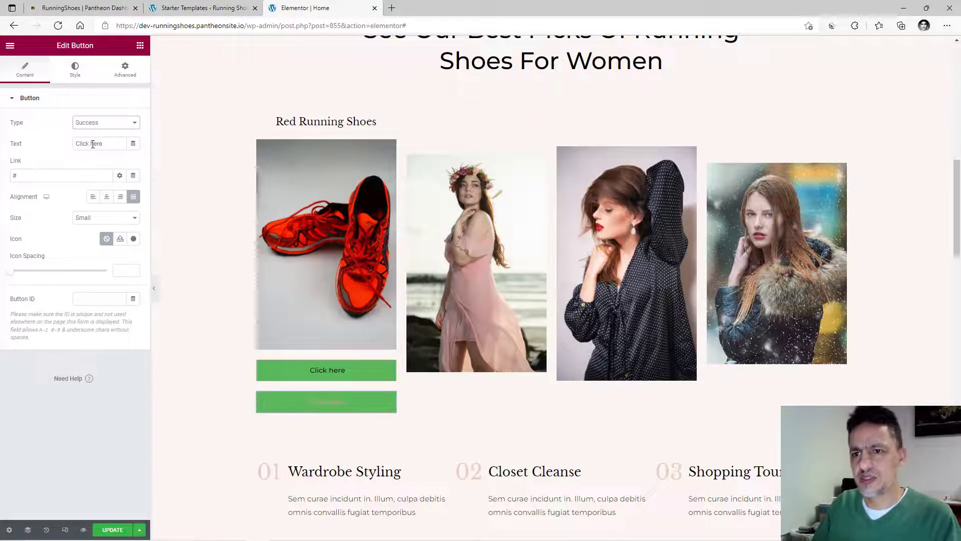
click(105, 124)
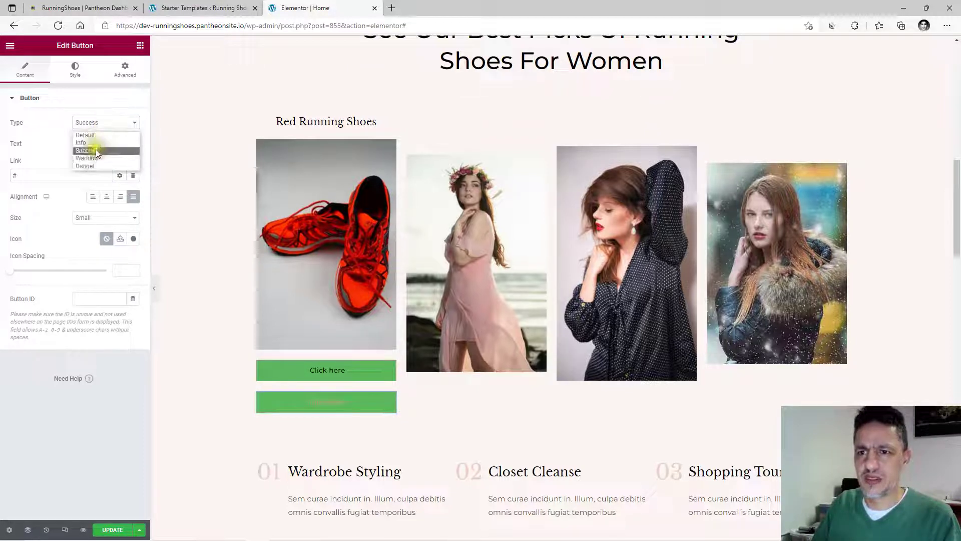
click(94, 165)
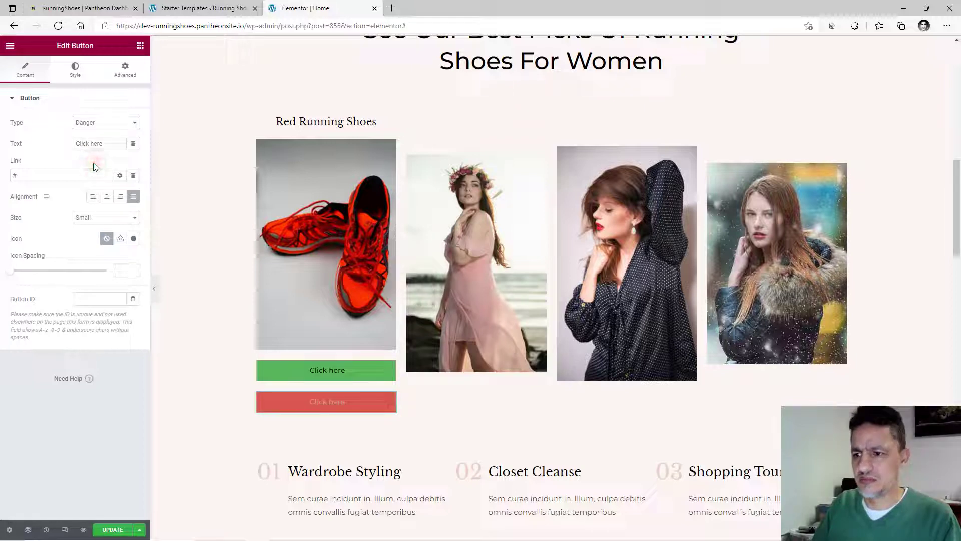
Set the red button's text colour to the dark global colour, then select the green button.
click(75, 69)
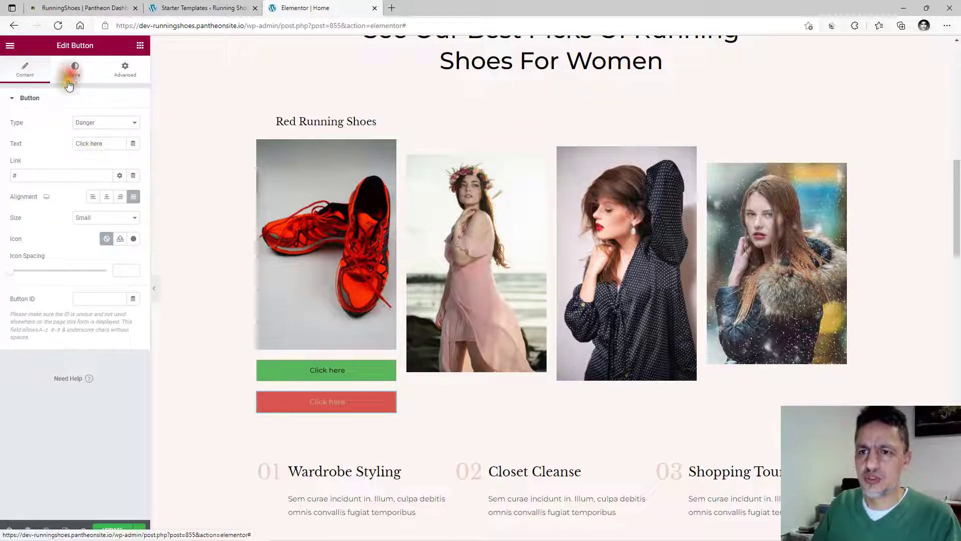
click(124, 186)
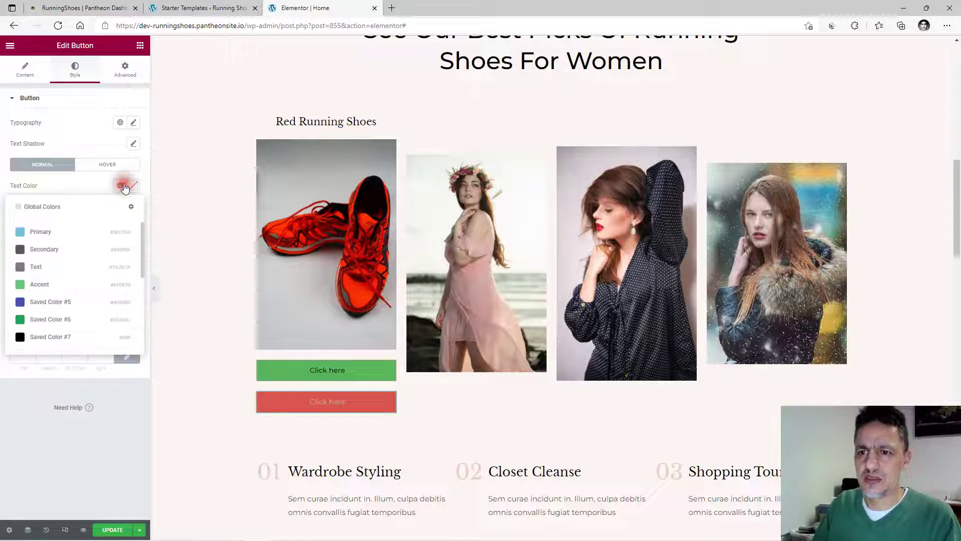
click(55, 336)
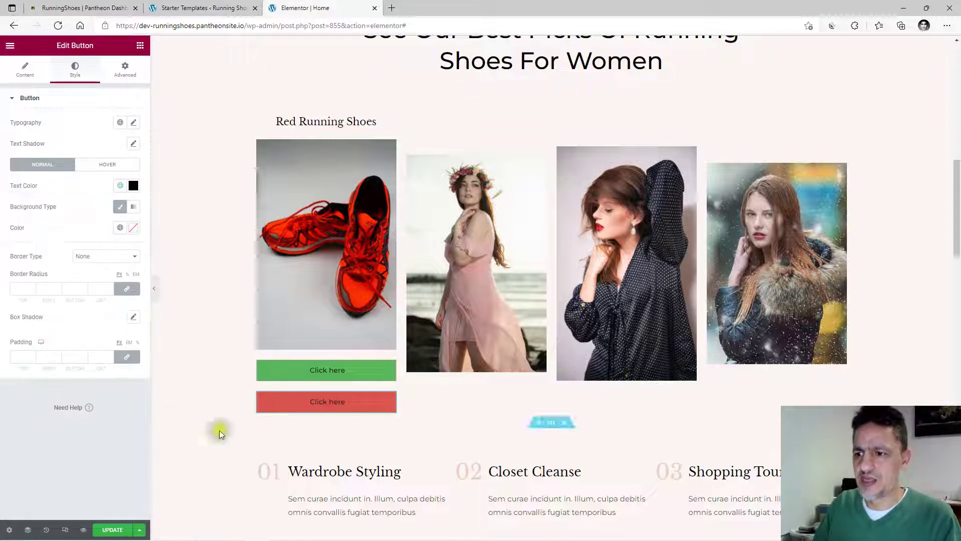
click(324, 373)
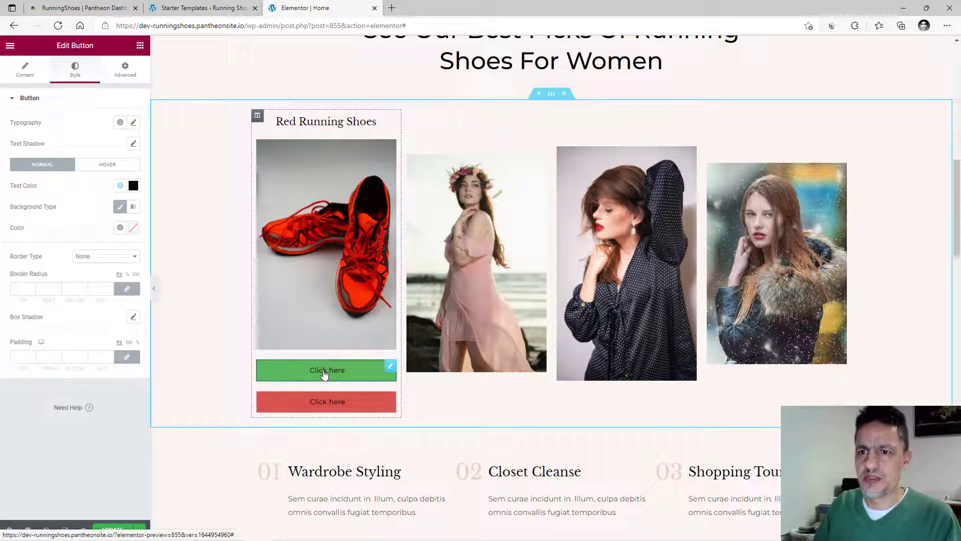
click(15, 73)
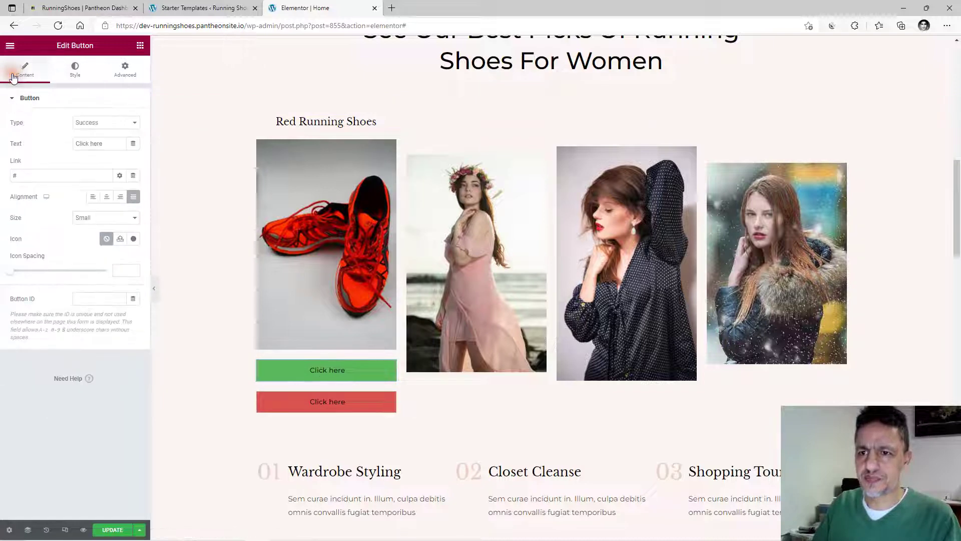
Change the green button's label to 'Learn More'.
click(106, 144)
key(ctrl+a)
text(Le)
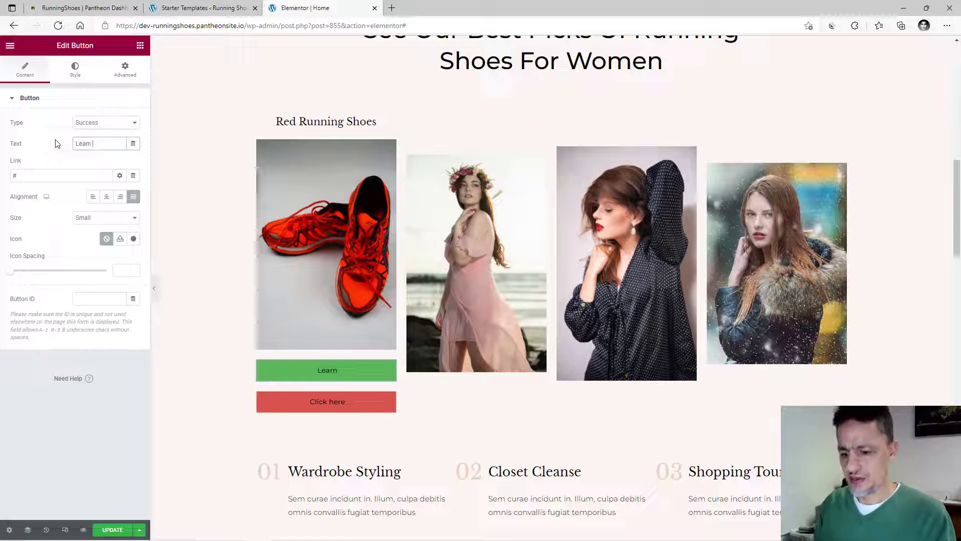
text(arn More)
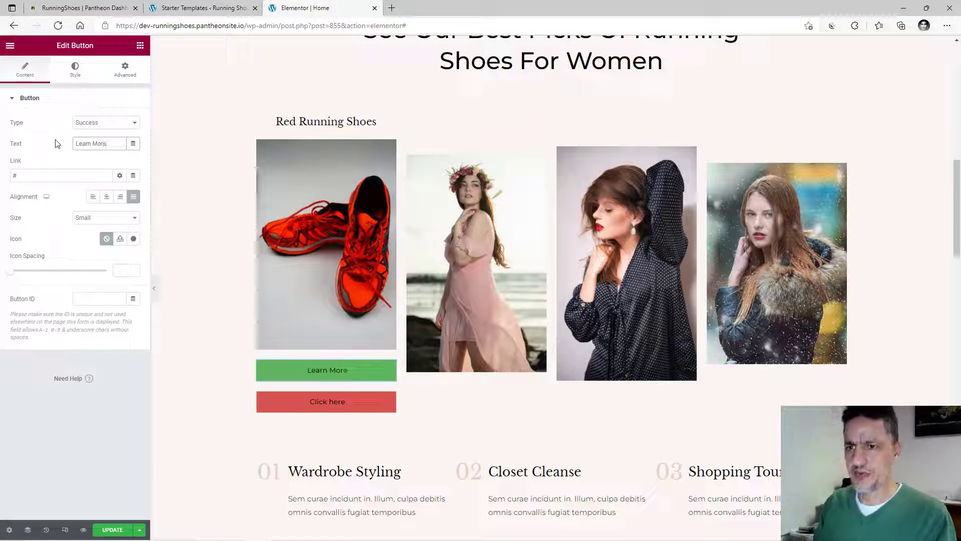
Change the red button's label to 'Buy Now'.
click(307, 410)
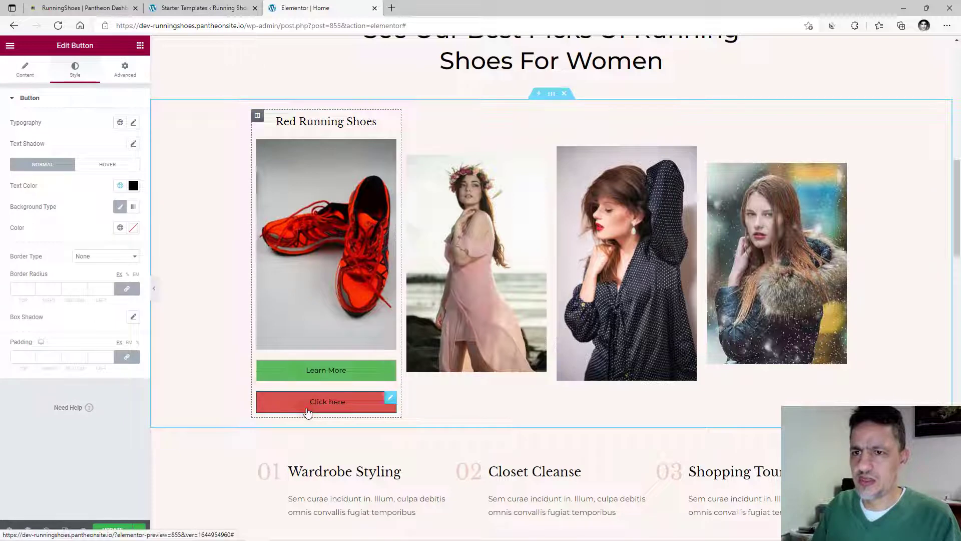
click(25, 69)
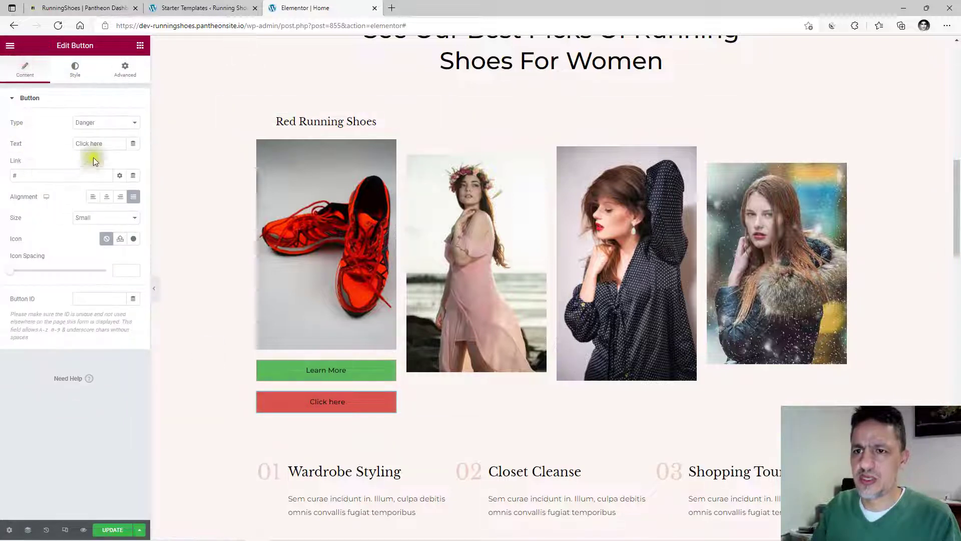
drag(108, 143, 44, 135)
text(B)
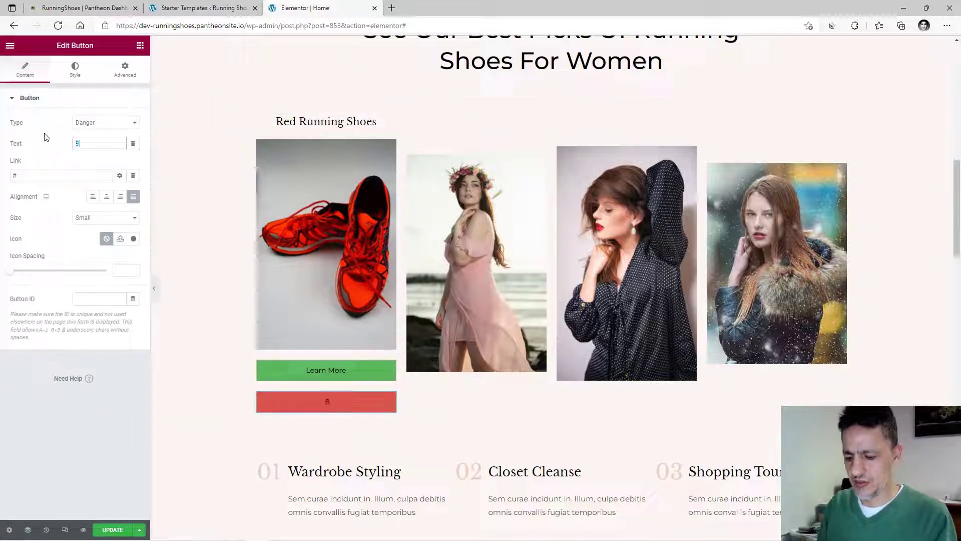
text(uy Now)
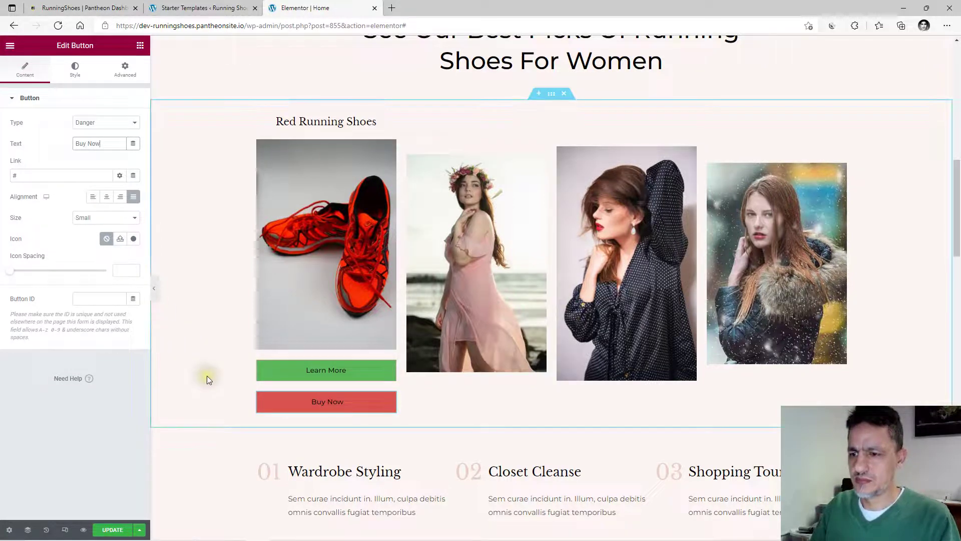
click(207, 375)
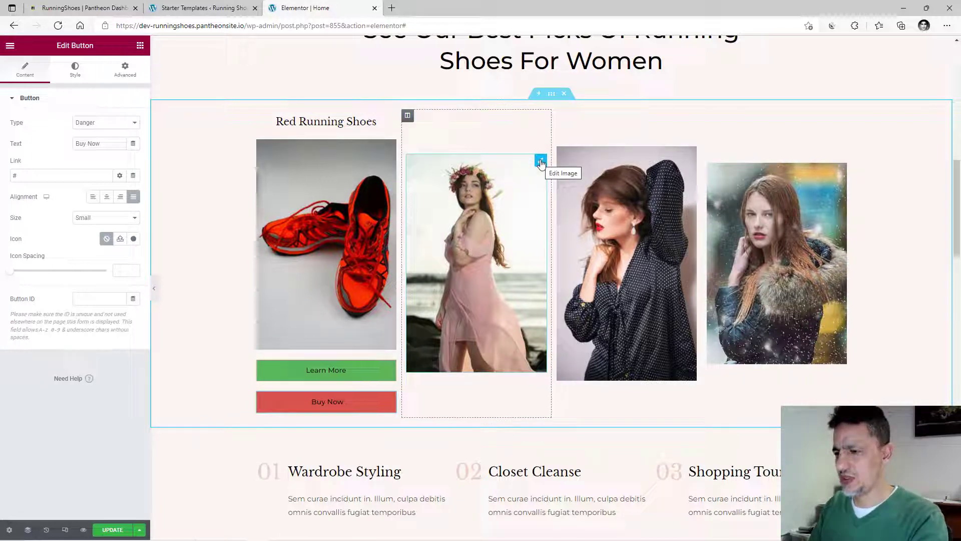
click(506, 145)
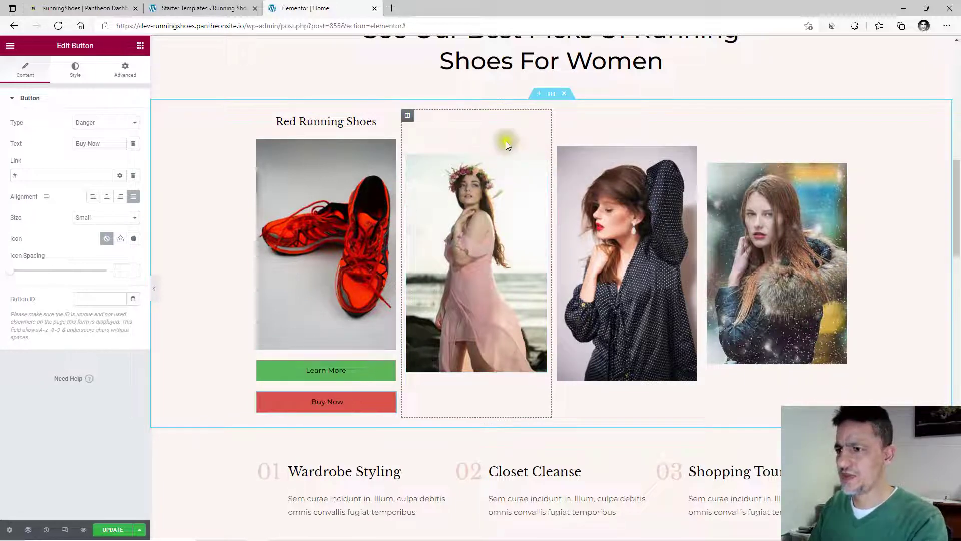
Delete the pink dress, polka-dot dress and last model photo columns.
right_click(408, 117)
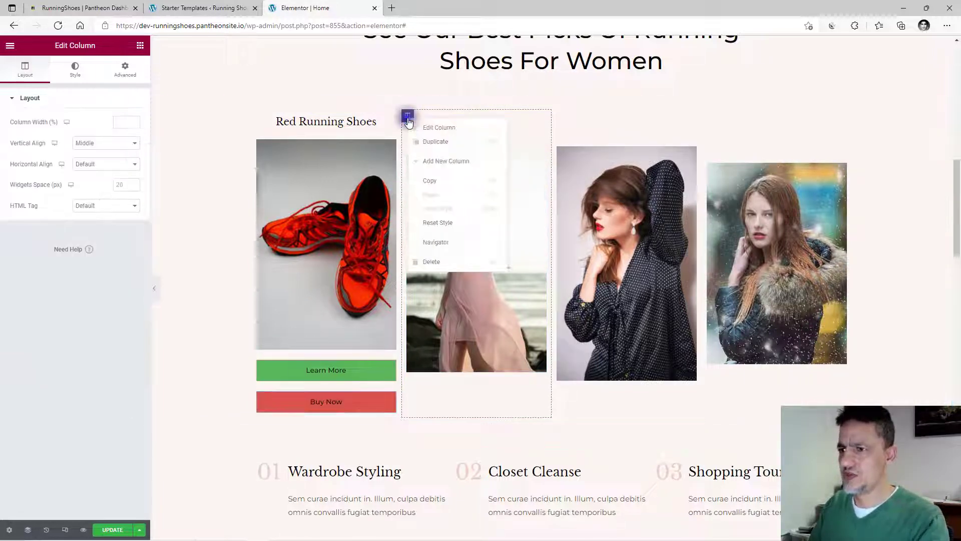
click(432, 261)
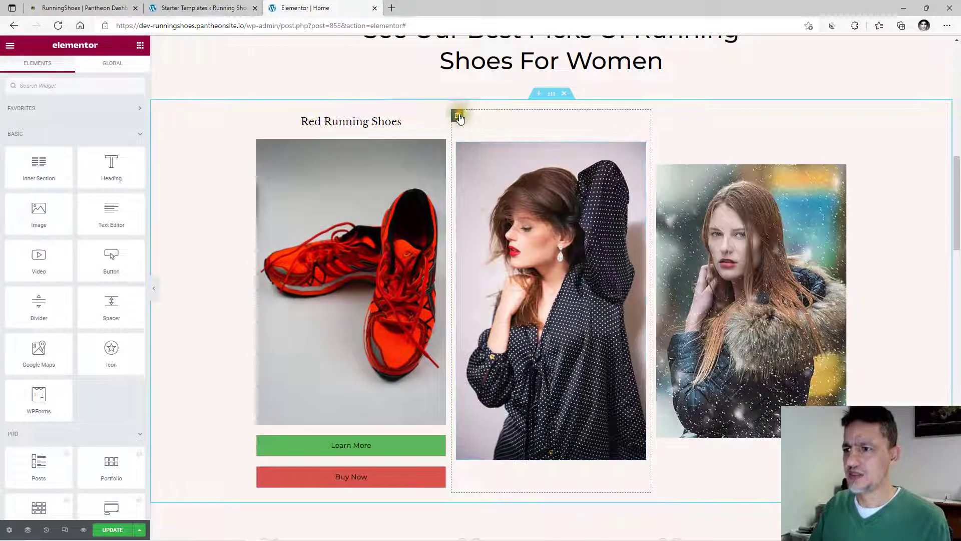
click(457, 115)
right_click(457, 116)
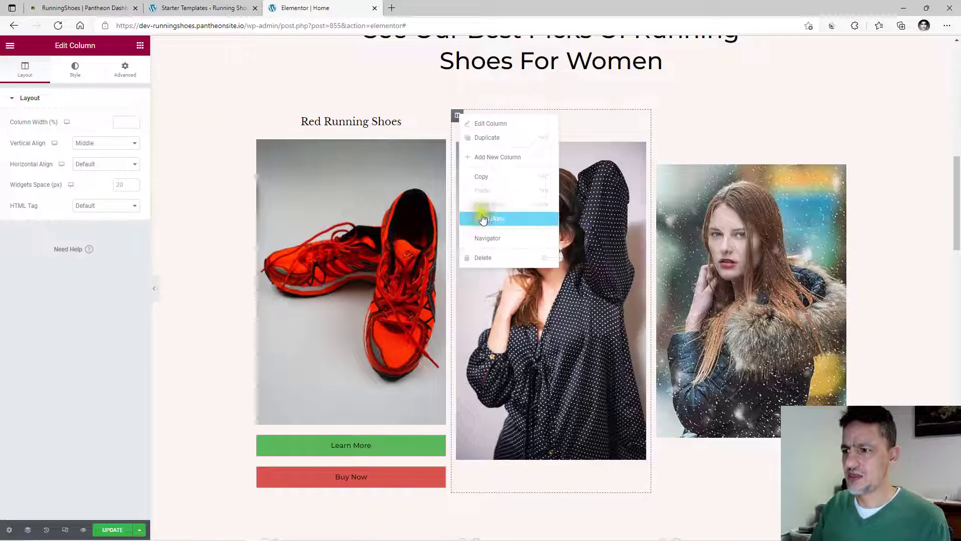
click(483, 257)
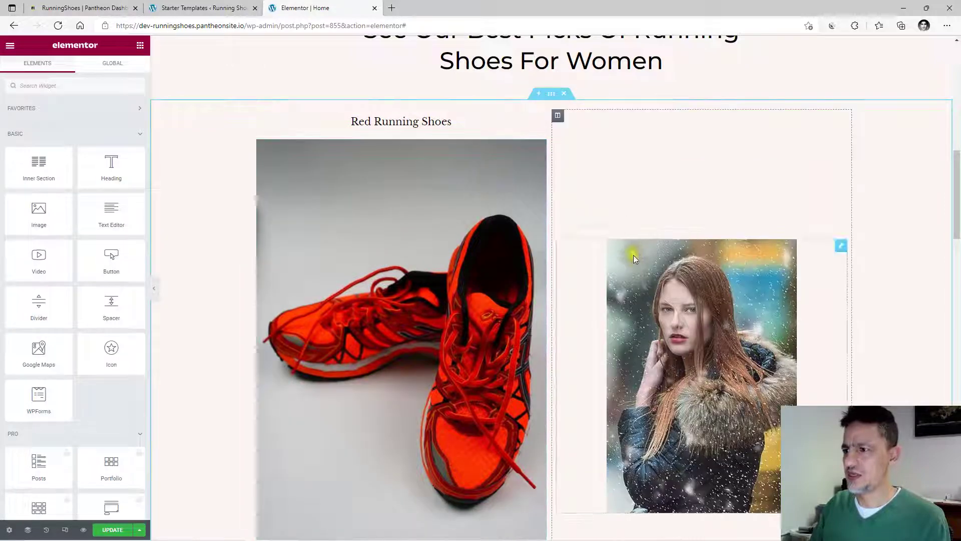
right_click(557, 116)
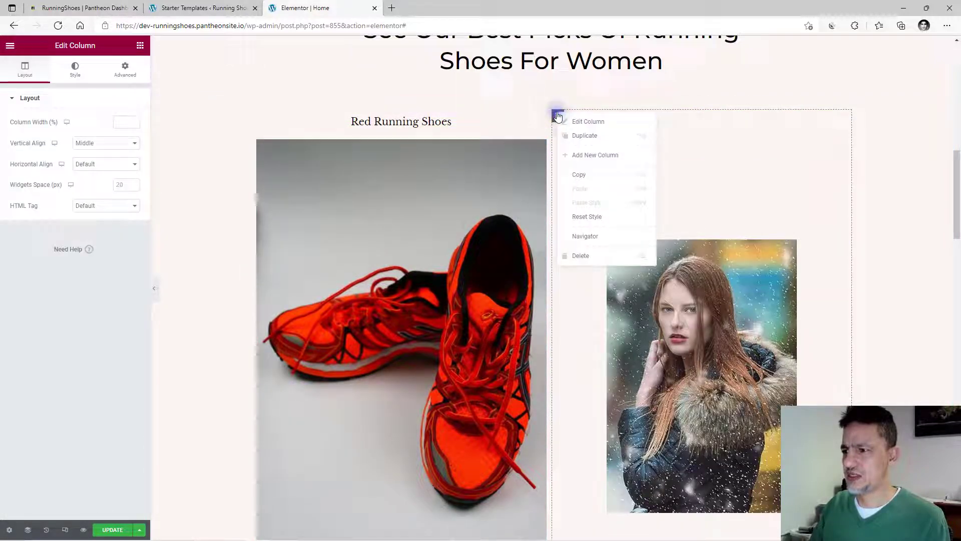
click(581, 257)
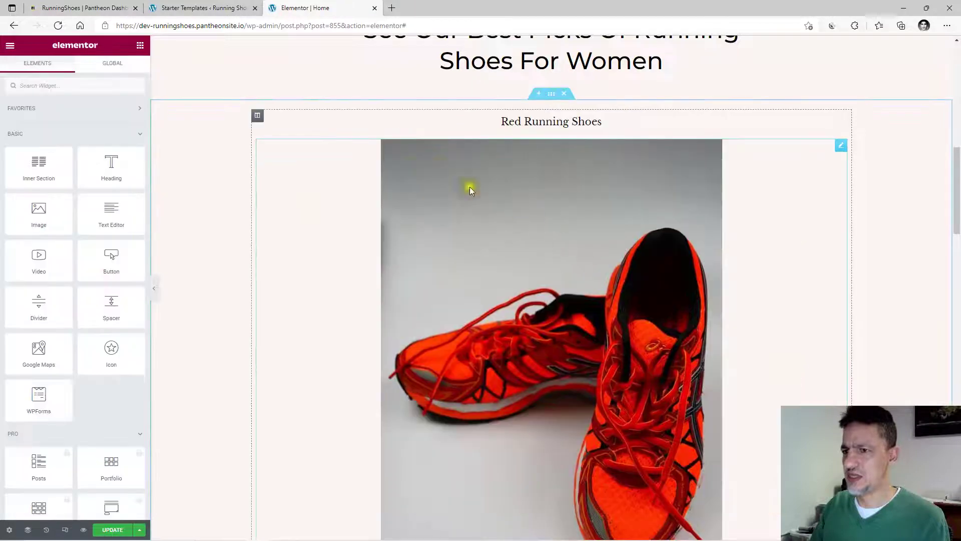
Duplicate the Red Running Shoes column three times to make four identical cards.
click(259, 119)
right_click(258, 119)
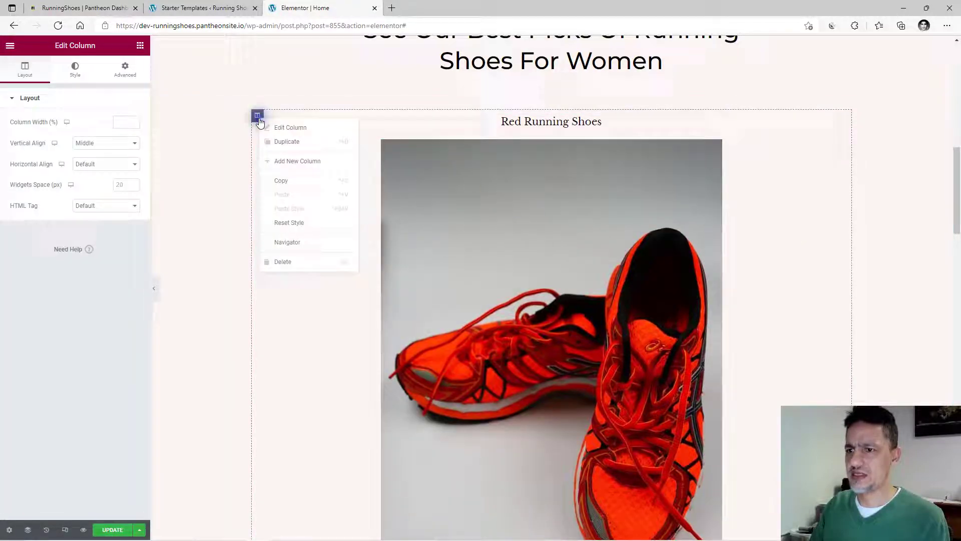
click(276, 142)
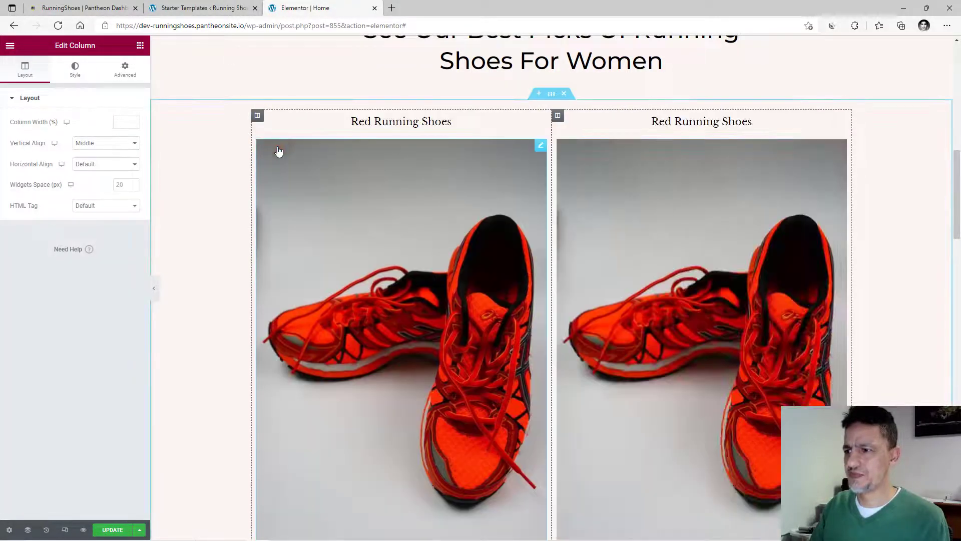
right_click(557, 119)
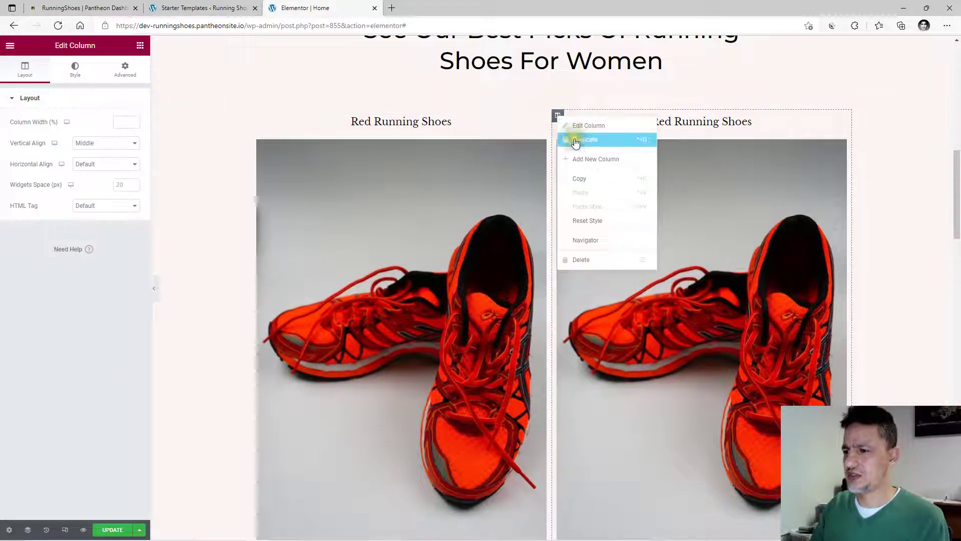
click(574, 142)
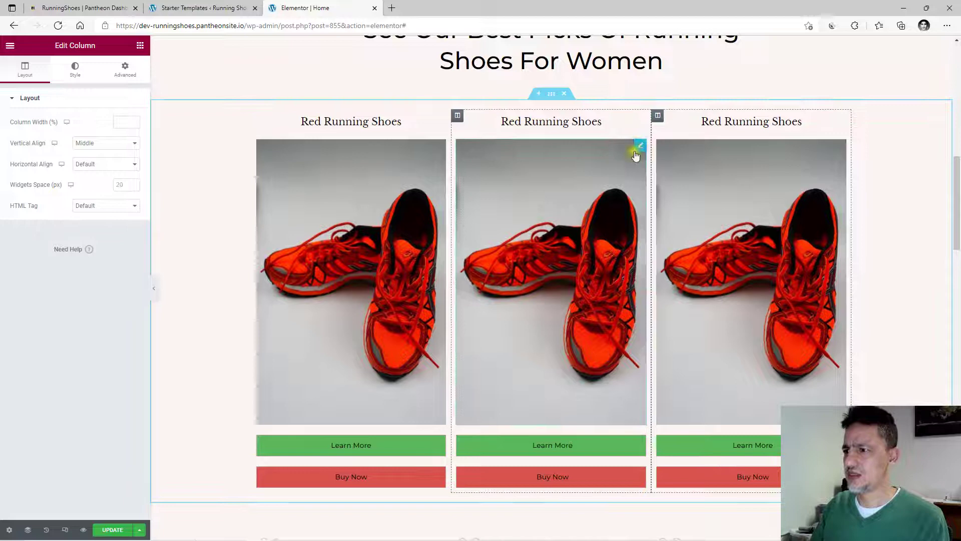
right_click(658, 117)
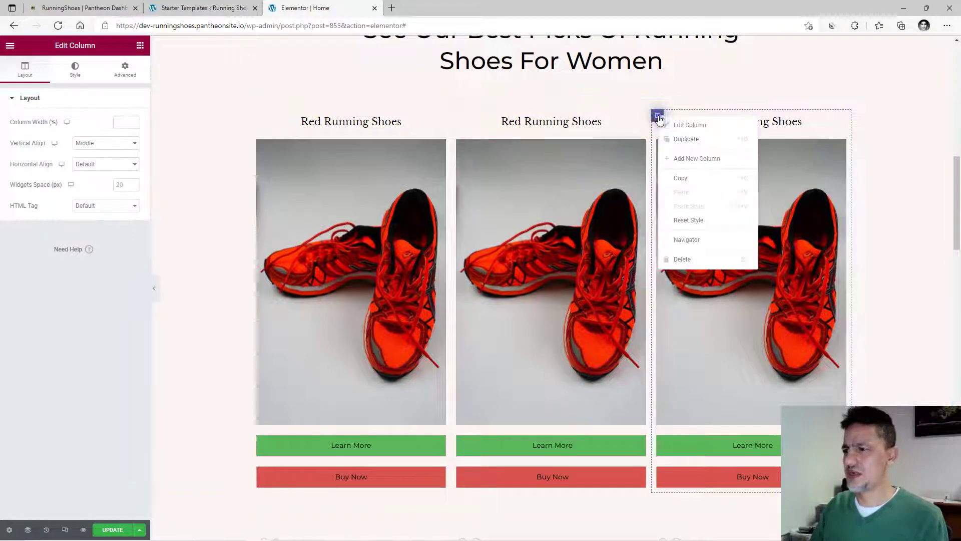
click(682, 139)
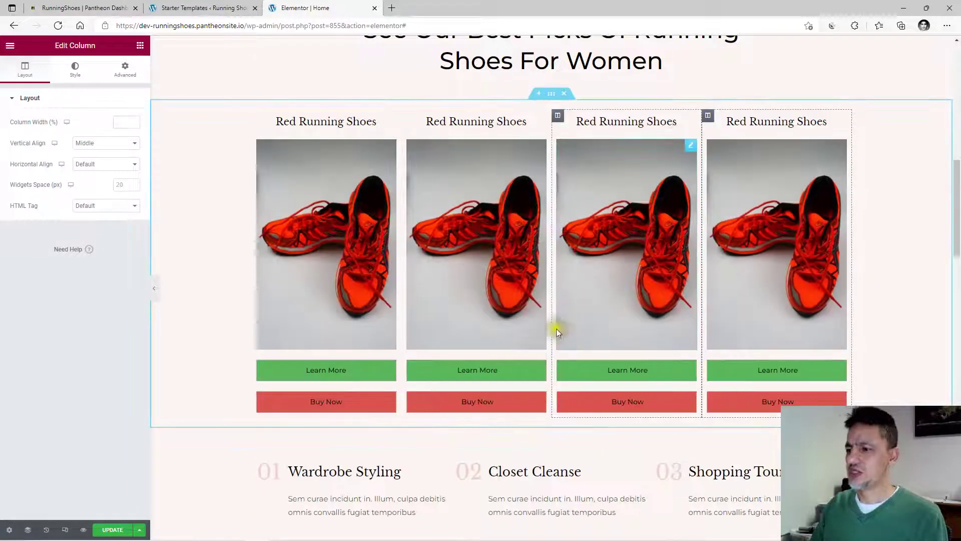
click(468, 230)
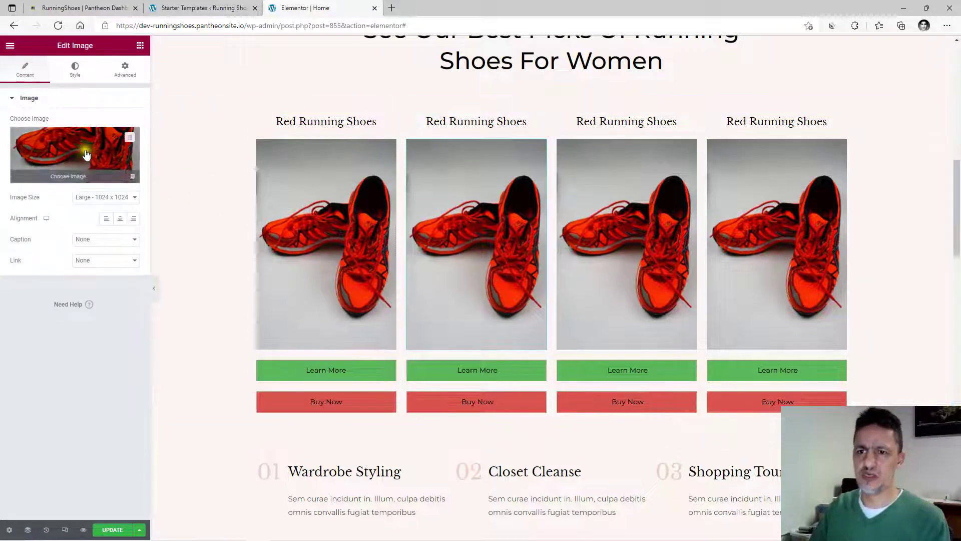
Replace the second card's photo with a yellow running shoe from a 'running shoes' free image search.
click(86, 155)
click(241, 85)
click(205, 107)
click(154, 140)
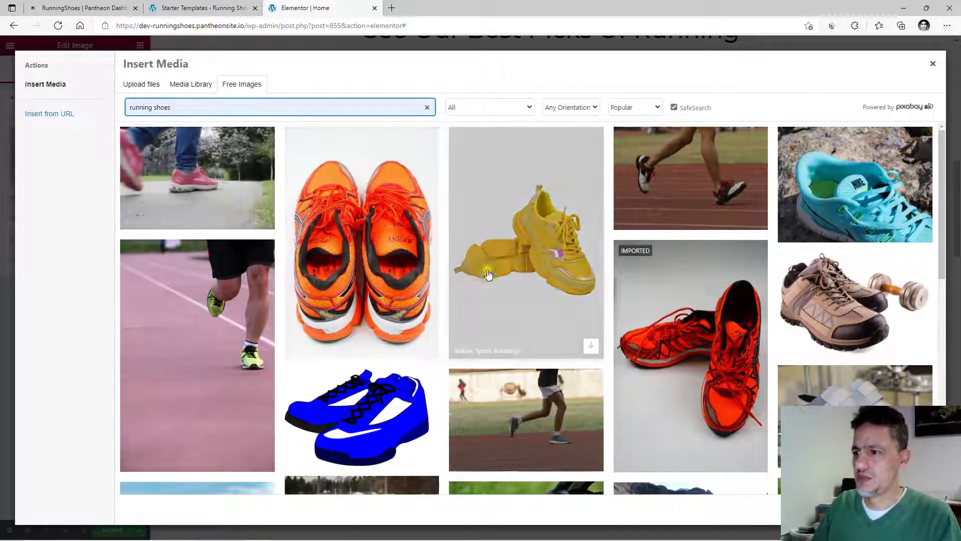
click(520, 243)
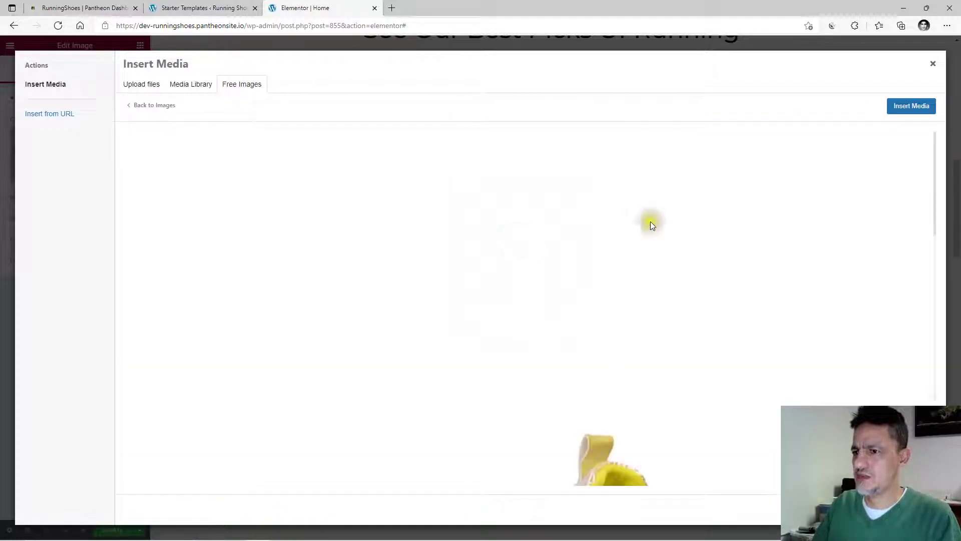
click(912, 107)
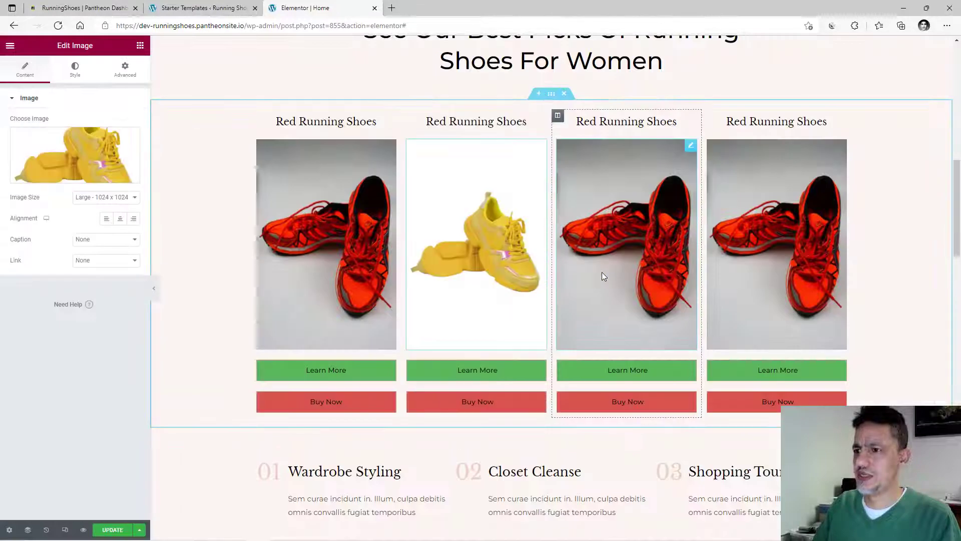
click(621, 221)
click(74, 154)
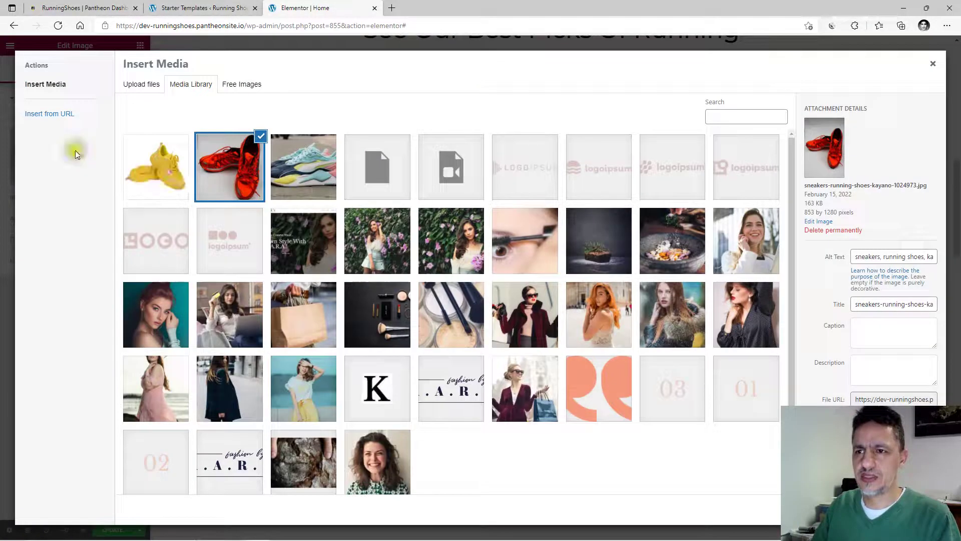
Insert the orange side-view running shoe photo from the 'running shoes' free images into the third card.
click(244, 84)
click(206, 107)
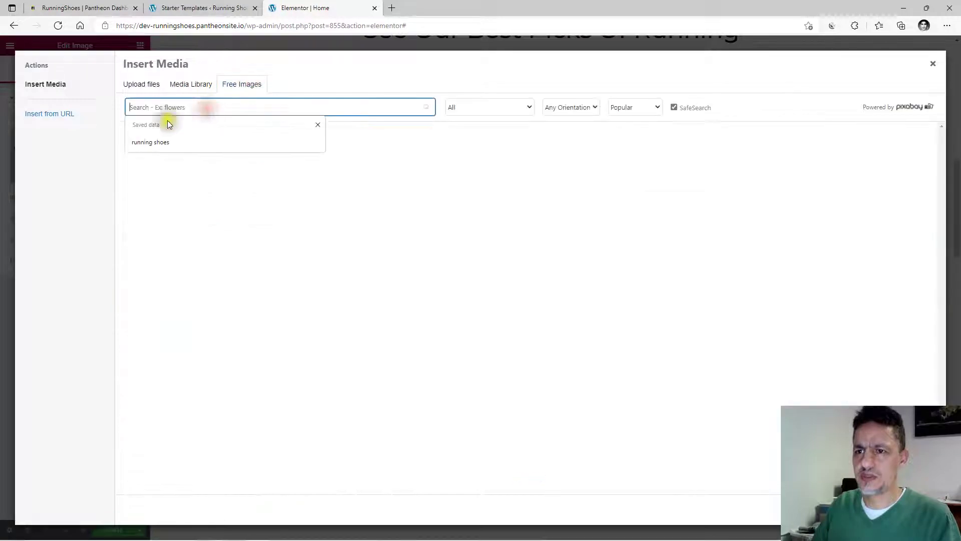
click(167, 141)
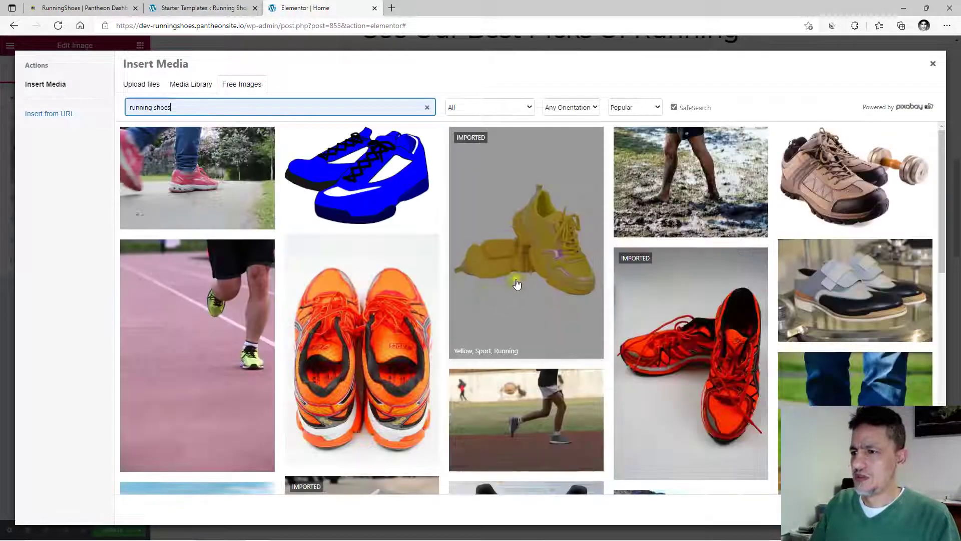
scroll(553, 278, down, 2)
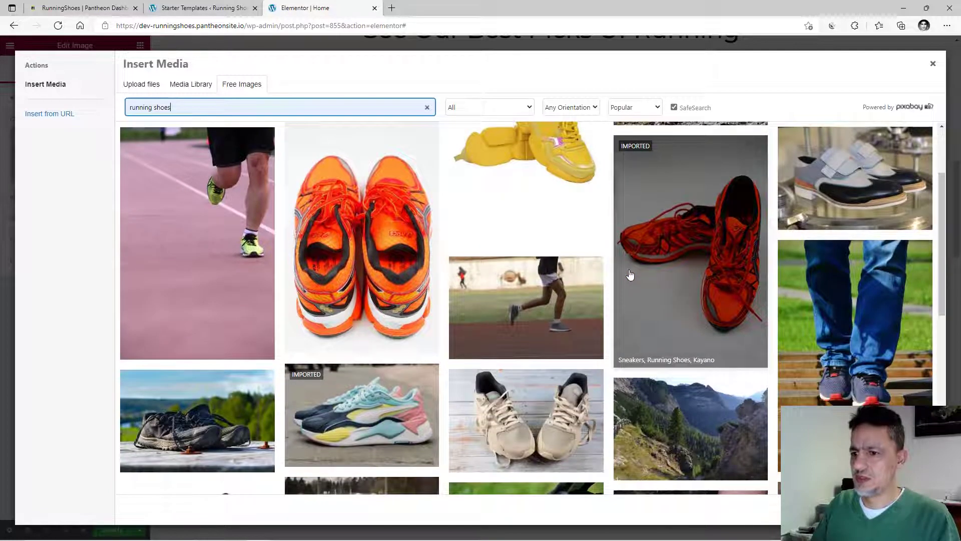
scroll(631, 275, down, 5)
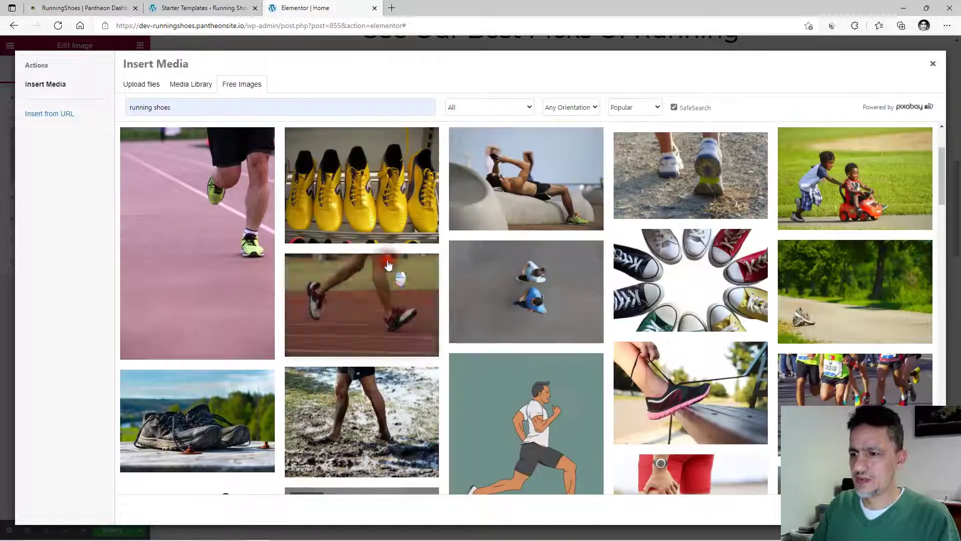
click(388, 264)
scroll(430, 301, up, 2)
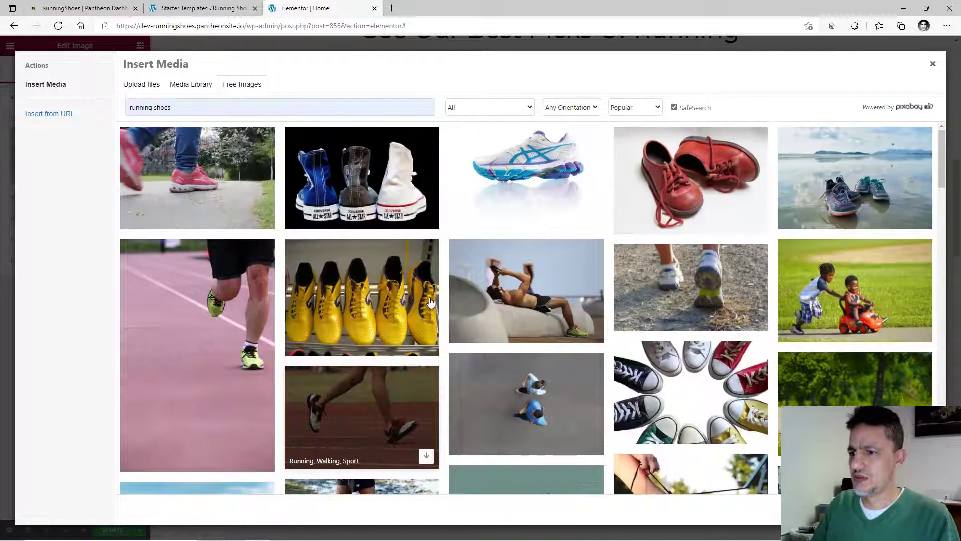
scroll(430, 300, down, 10)
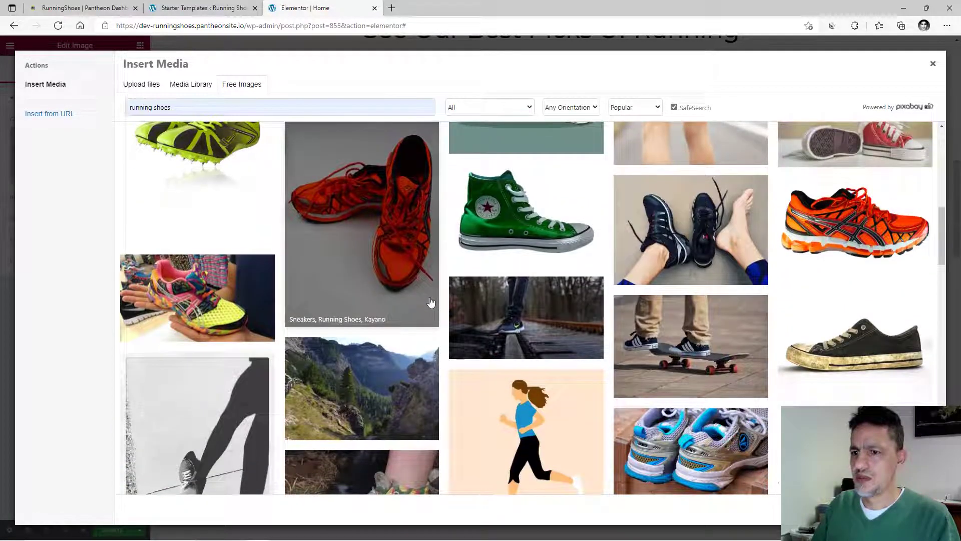
scroll(225, 301, down, 4)
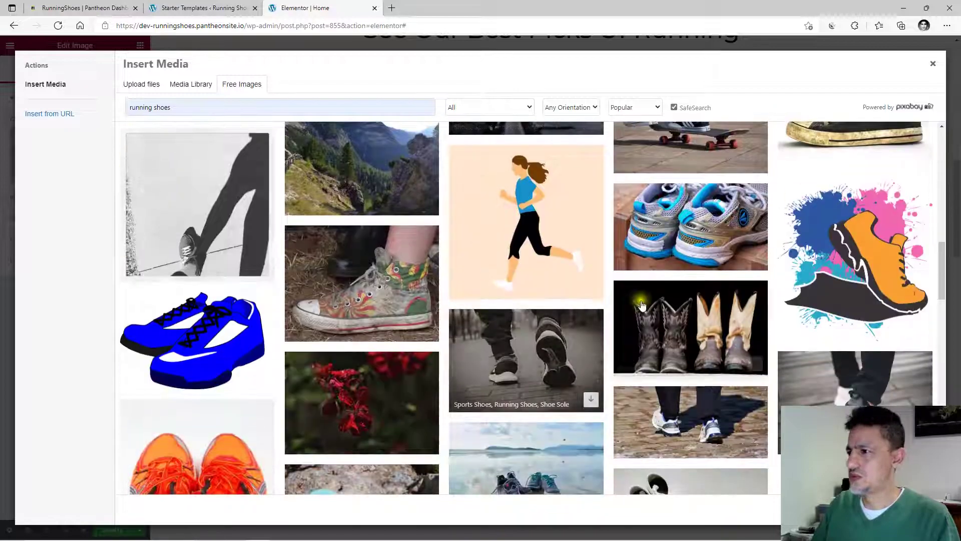
scroll(643, 304, up, 4)
scroll(642, 304, down, 8)
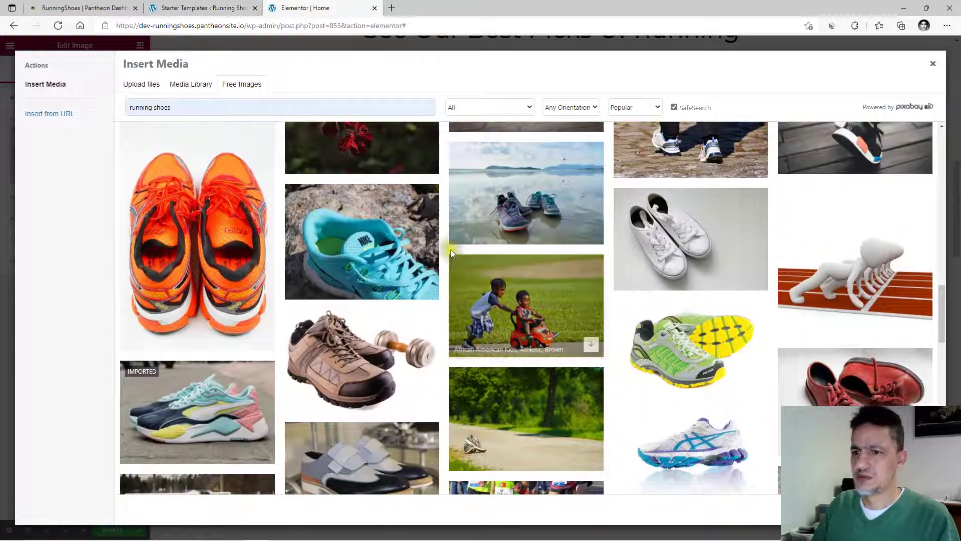
scroll(643, 300, down, 2)
scroll(505, 345, down, 4)
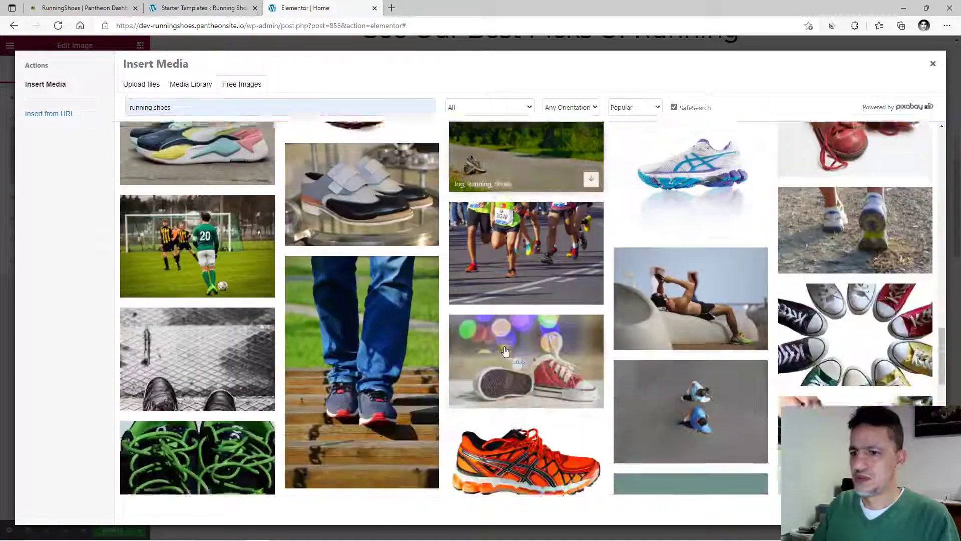
scroll(505, 350, down, 3)
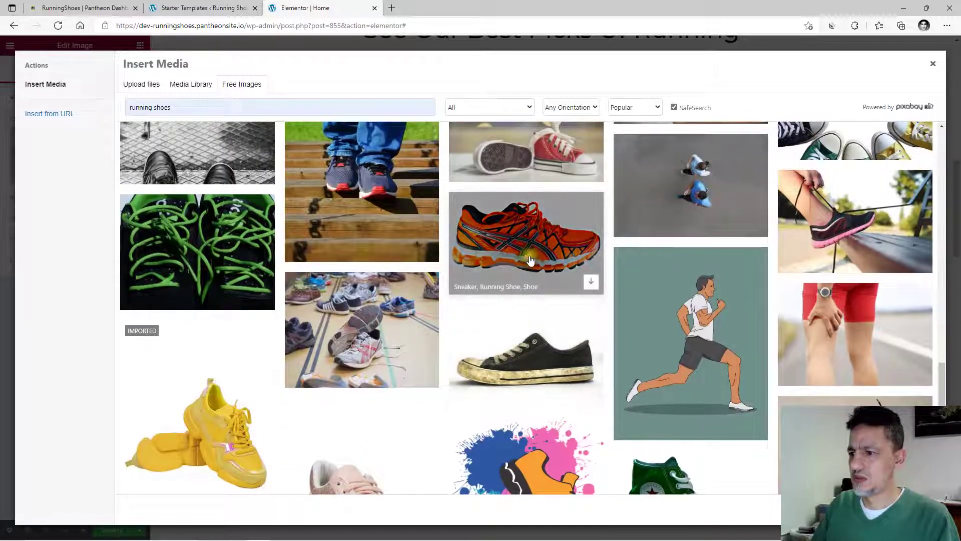
click(531, 261)
click(921, 105)
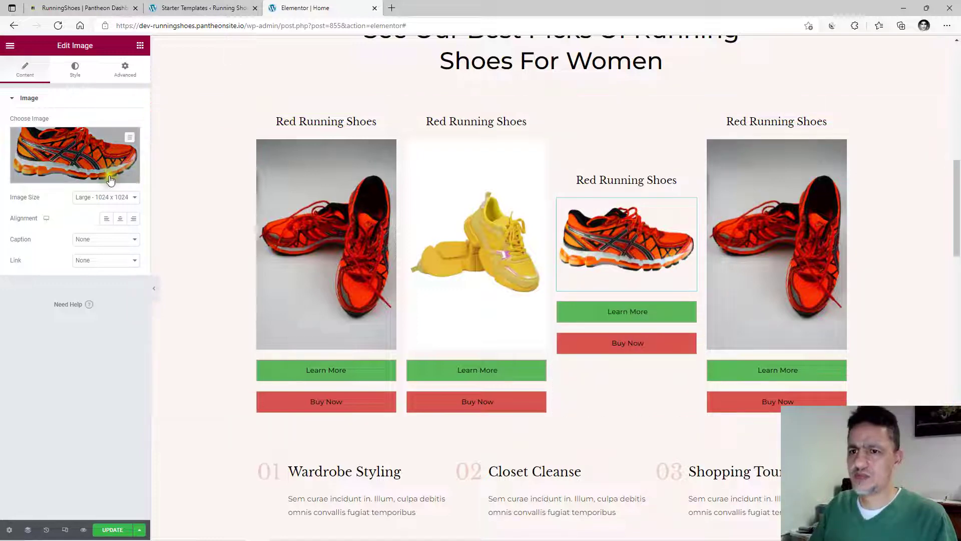
click(68, 151)
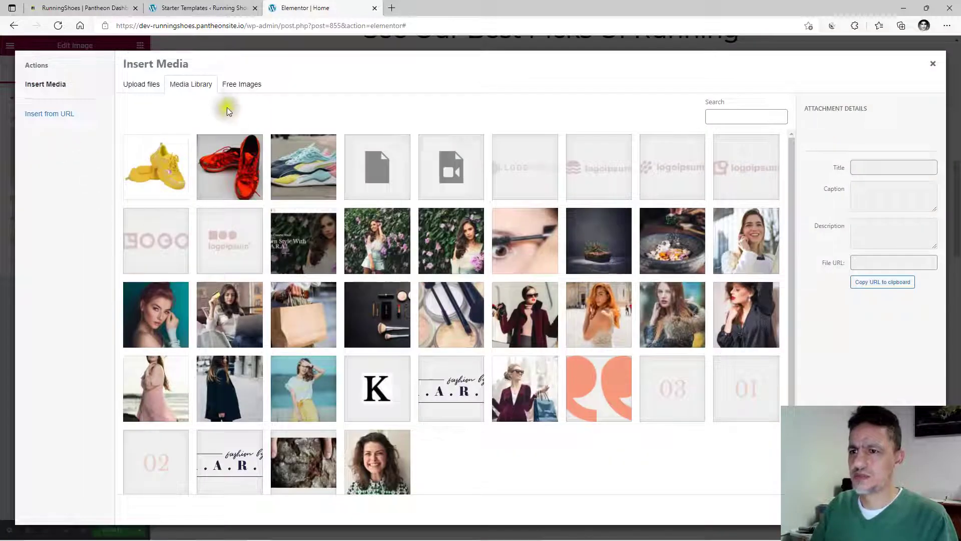
Swap the third card's photo for the free image of a pair of orange sneakers seen from above.
click(242, 84)
click(215, 108)
click(189, 142)
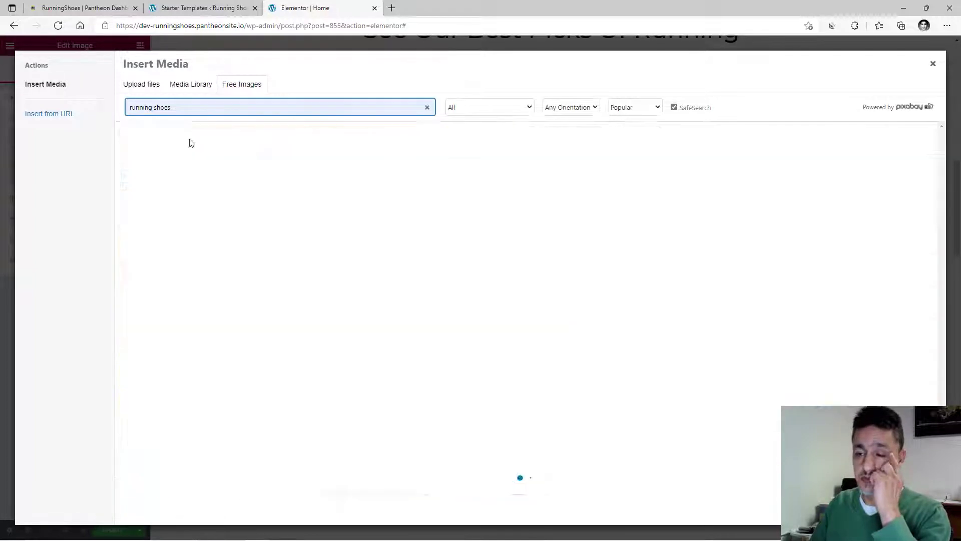
scroll(652, 308, down, 10)
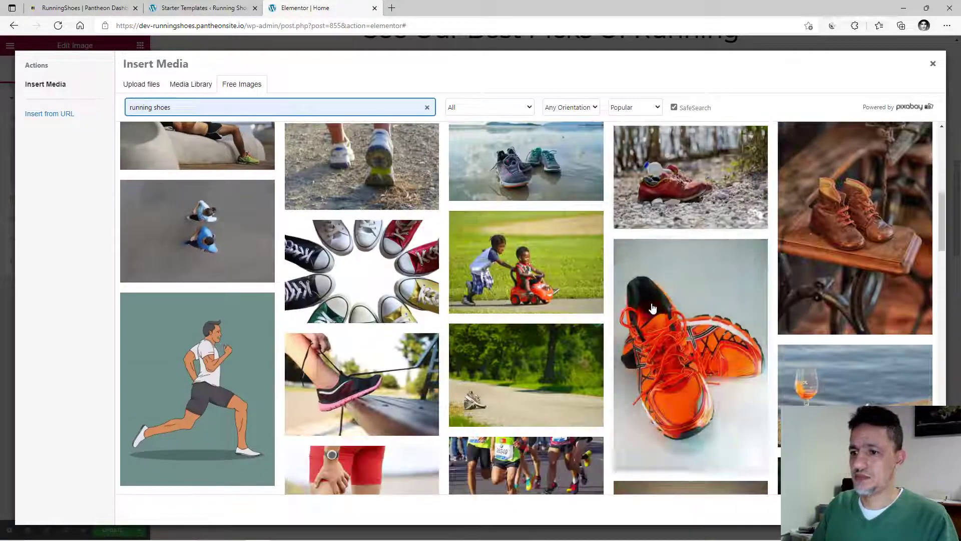
scroll(670, 284, down, 10)
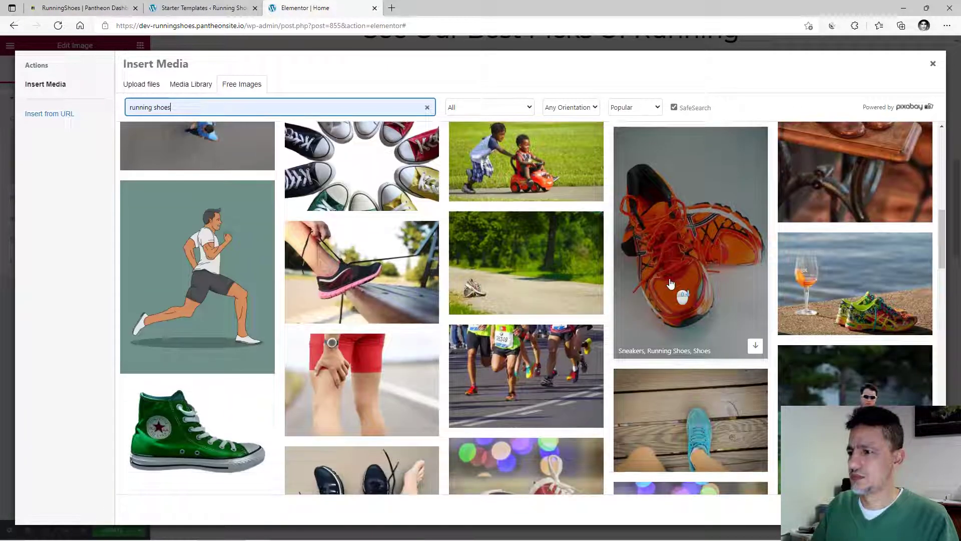
scroll(670, 283, down, 8)
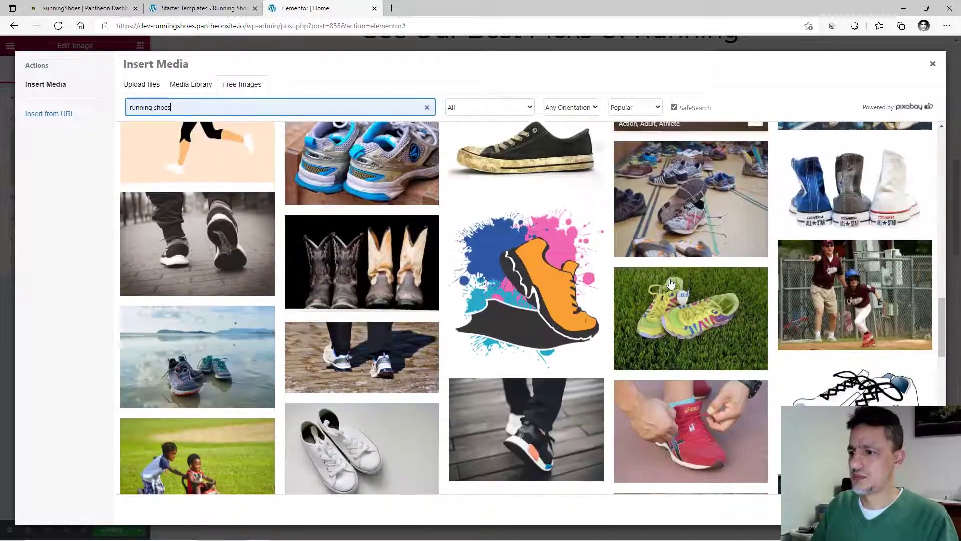
scroll(671, 283, up, 4)
scroll(671, 284, down, 10)
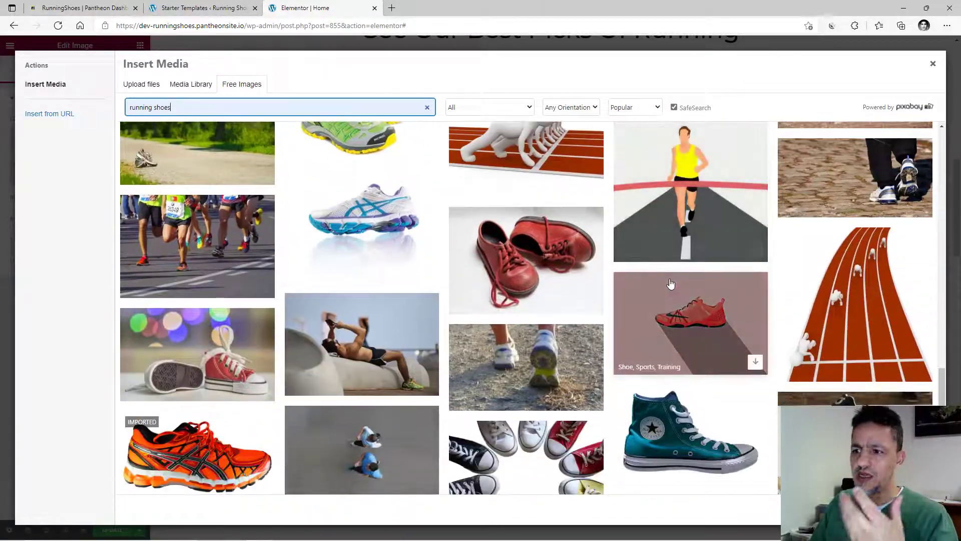
scroll(671, 284, down, 10)
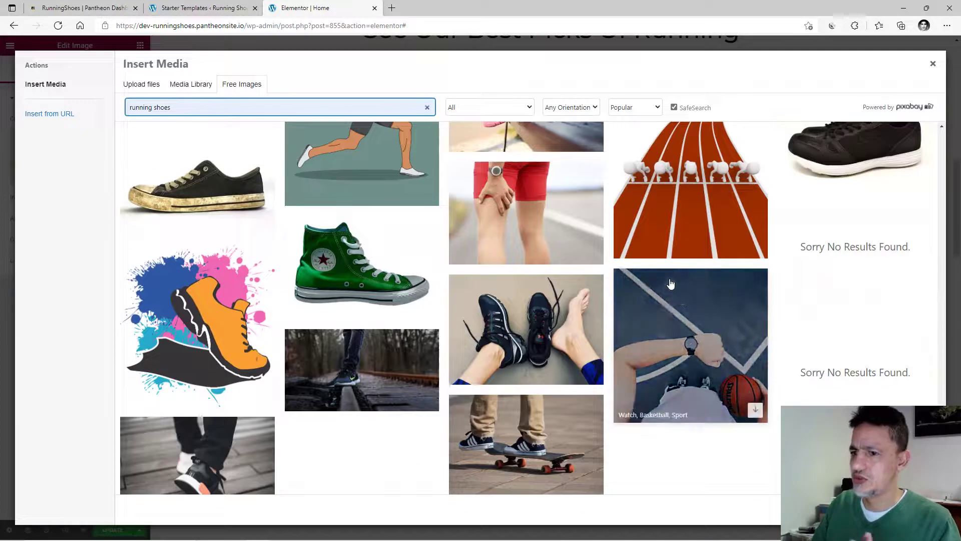
scroll(671, 284, down, 5)
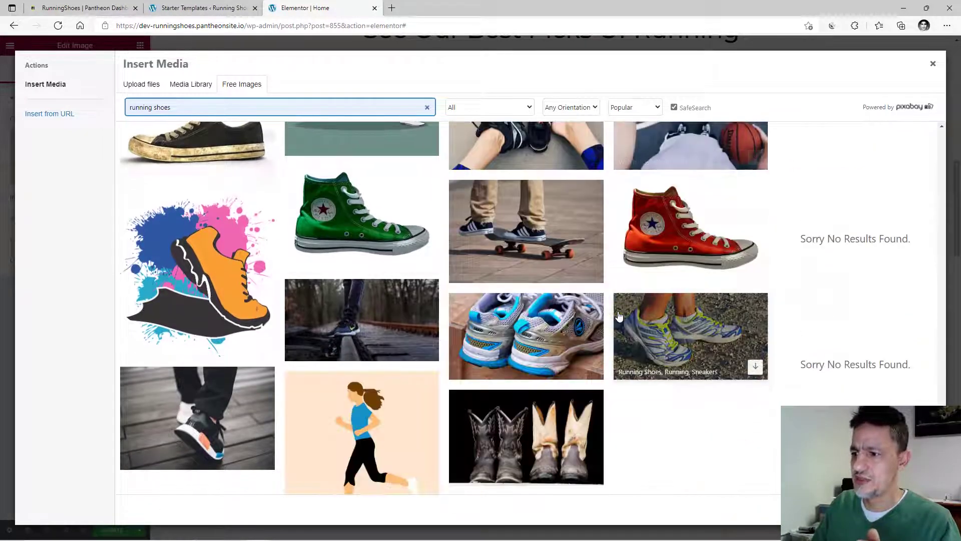
scroll(619, 315, down, 2)
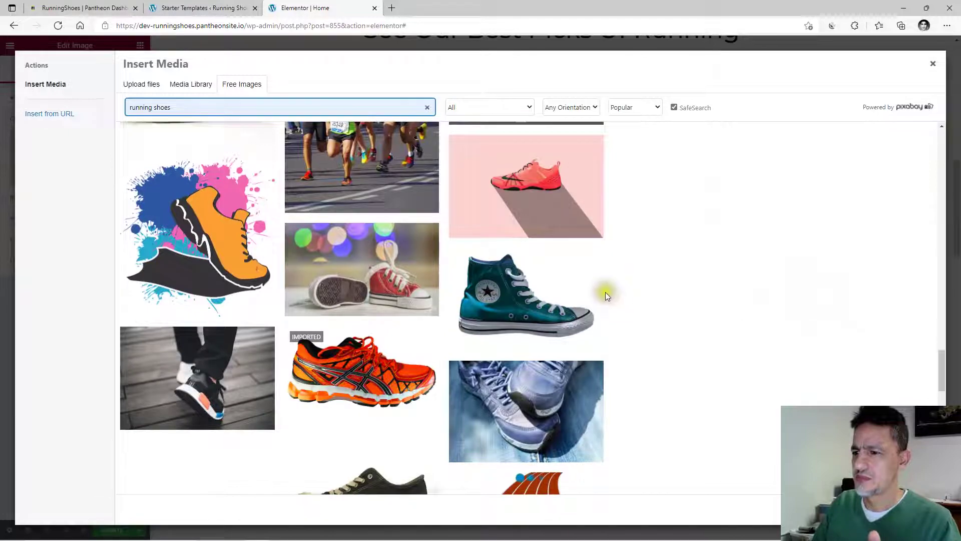
scroll(606, 295, down, 5)
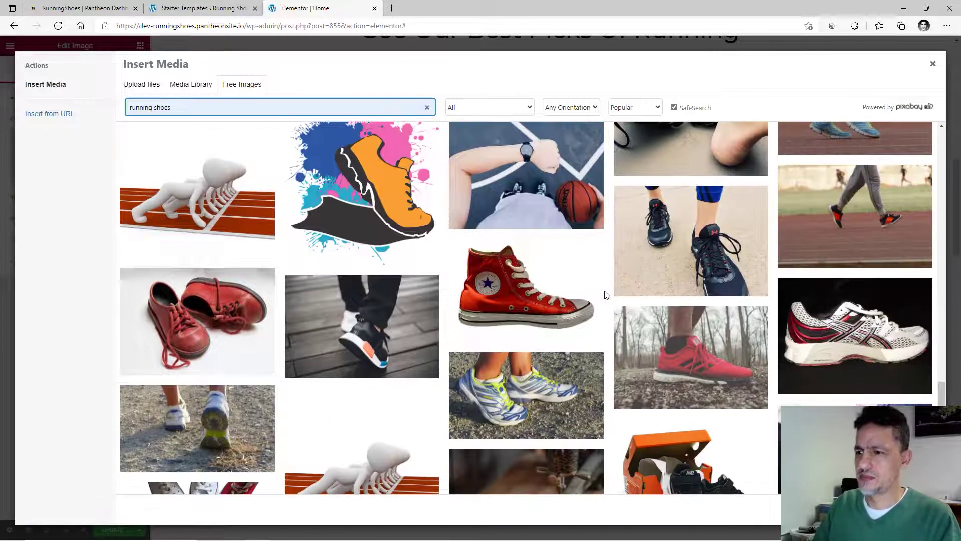
scroll(606, 294, down, 2)
scroll(606, 295, down, 4)
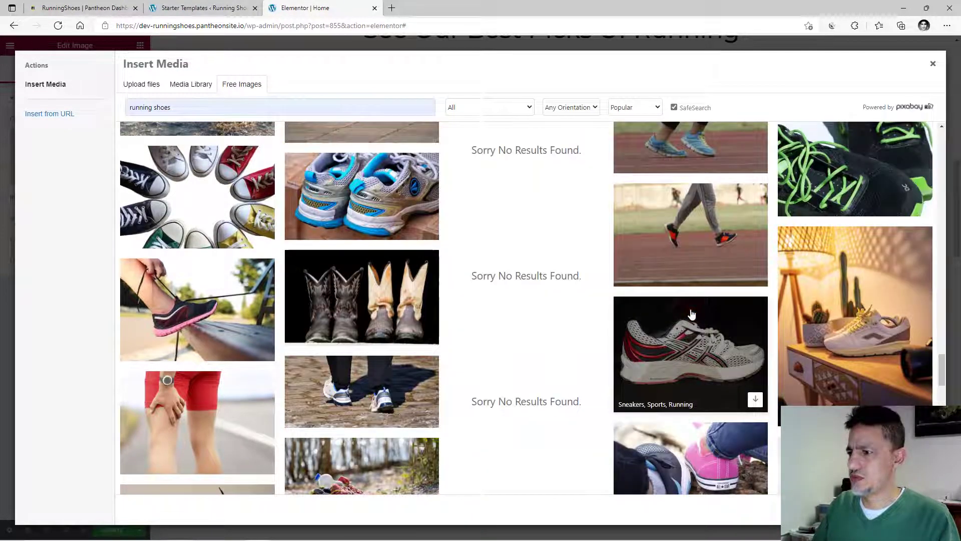
scroll(694, 320, down, 6)
scroll(695, 325, down, 10)
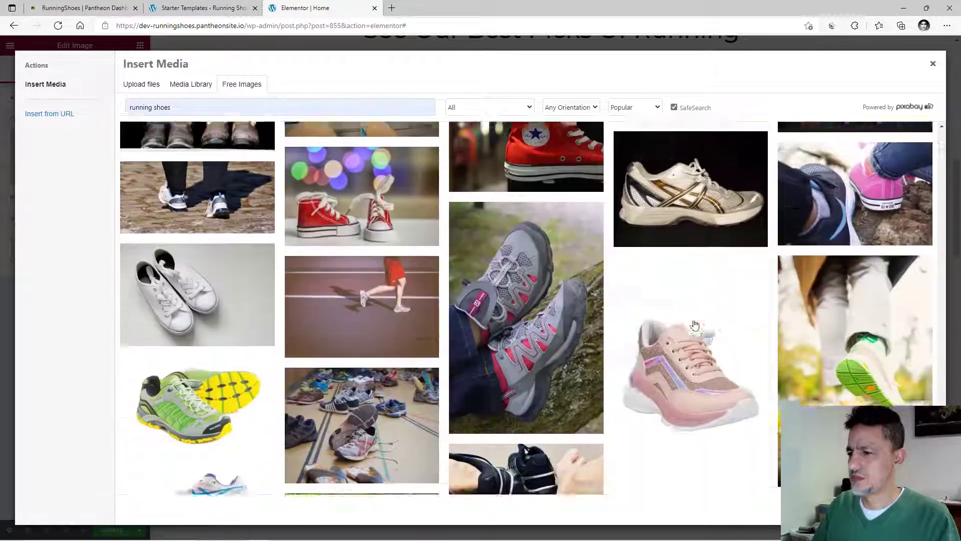
scroll(695, 325, down, 8)
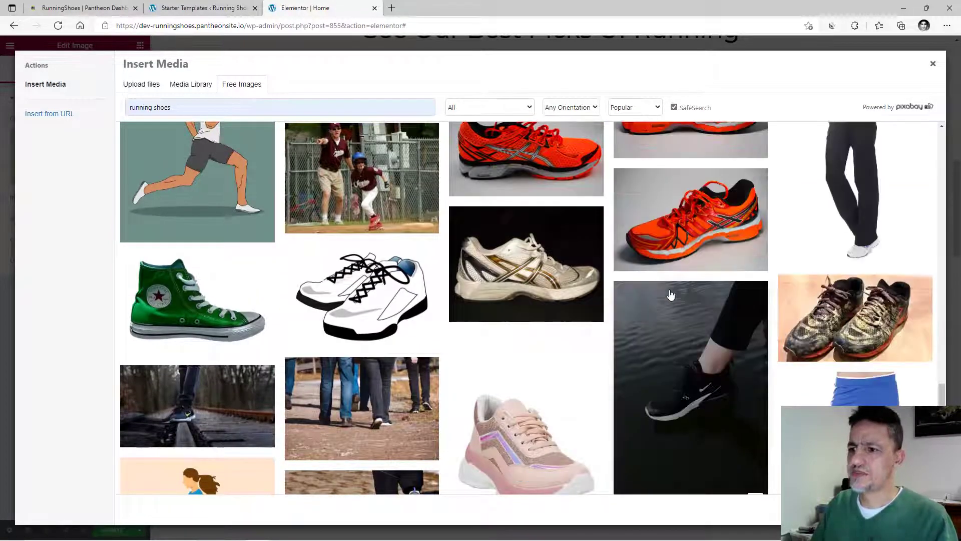
scroll(670, 296, down, 4)
scroll(671, 294, up, 5)
scroll(671, 295, down, 10)
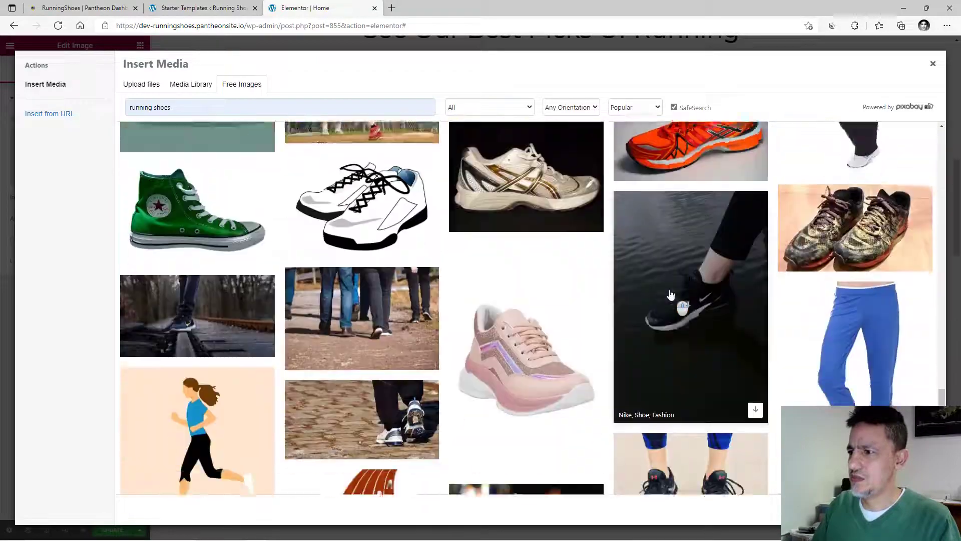
scroll(671, 294, down, 10)
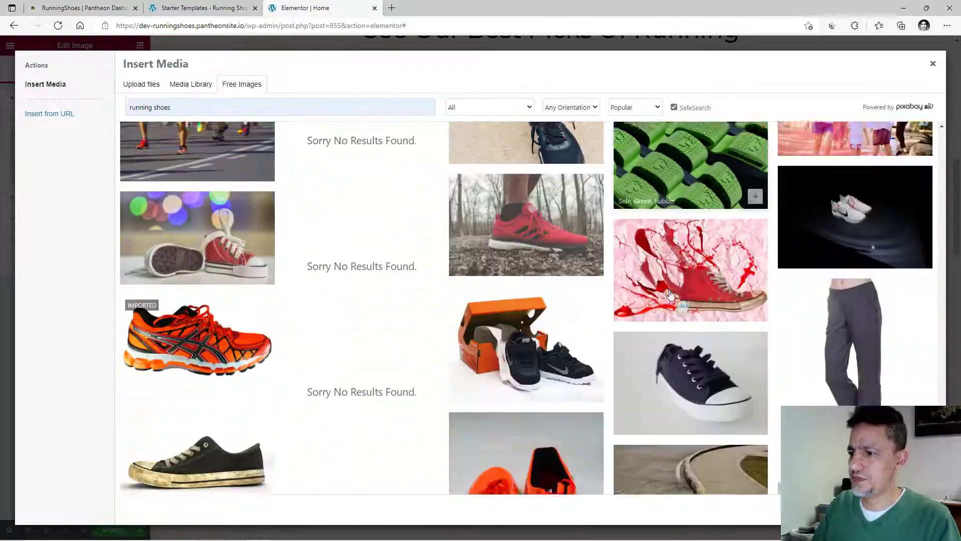
scroll(670, 295, down, 10)
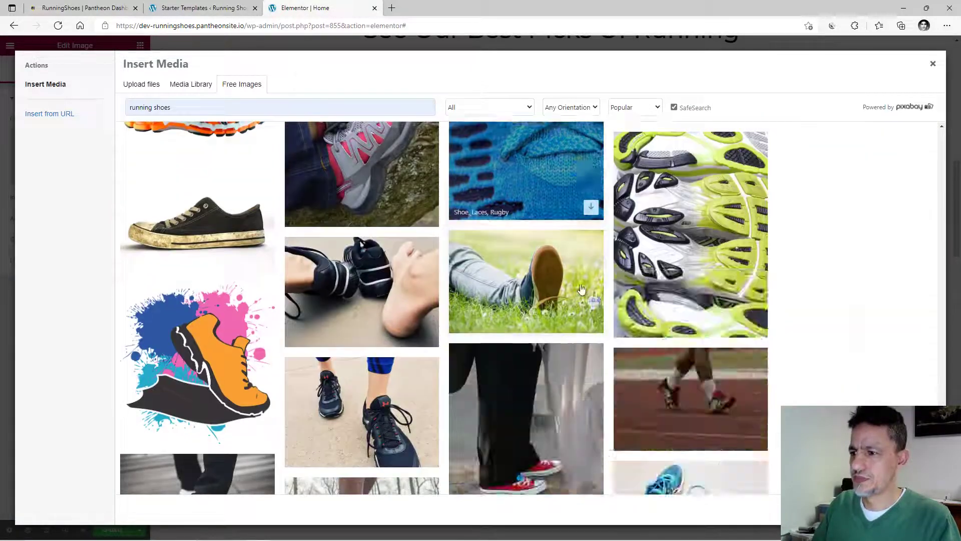
scroll(581, 289, down, 2)
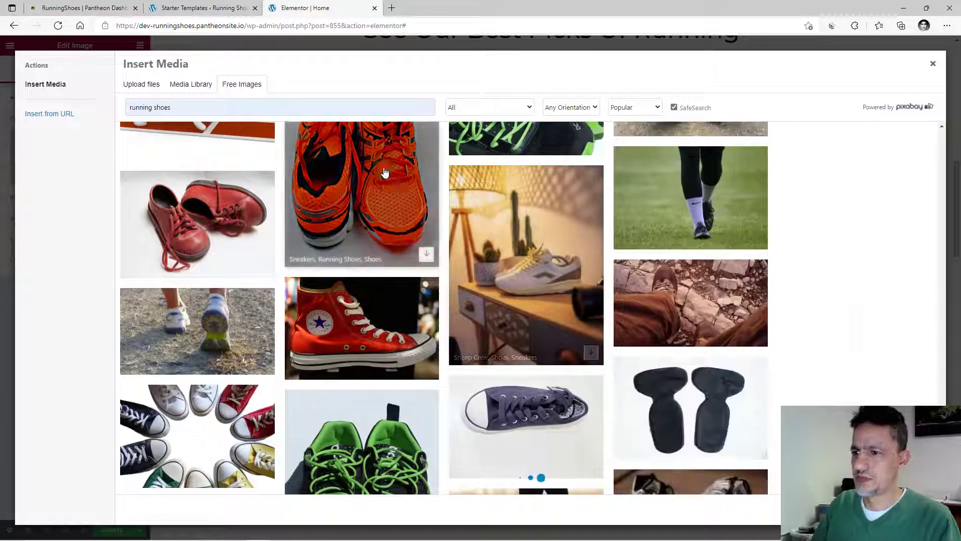
click(393, 184)
click(913, 106)
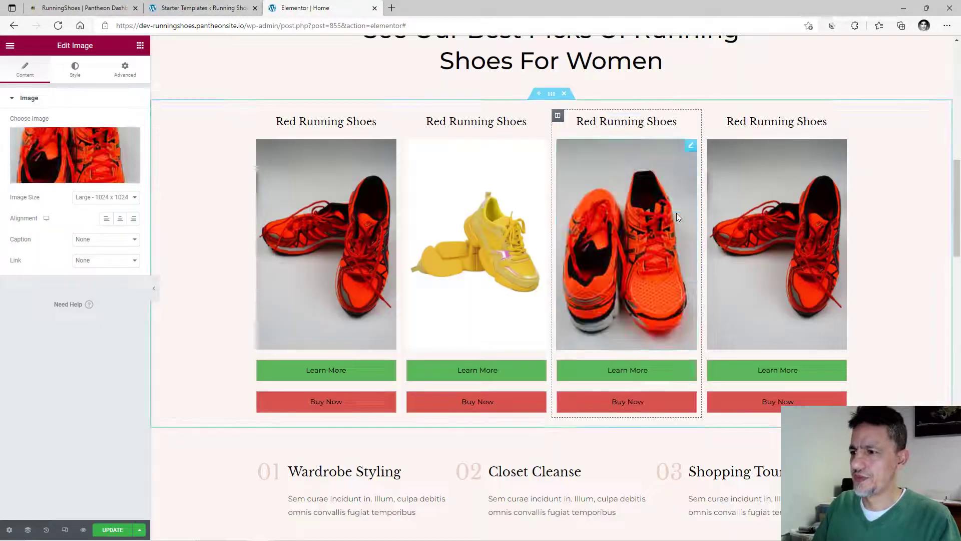
Select the fourth card's image and rerun the 'running shoes' free image search, then close the picker.
click(759, 230)
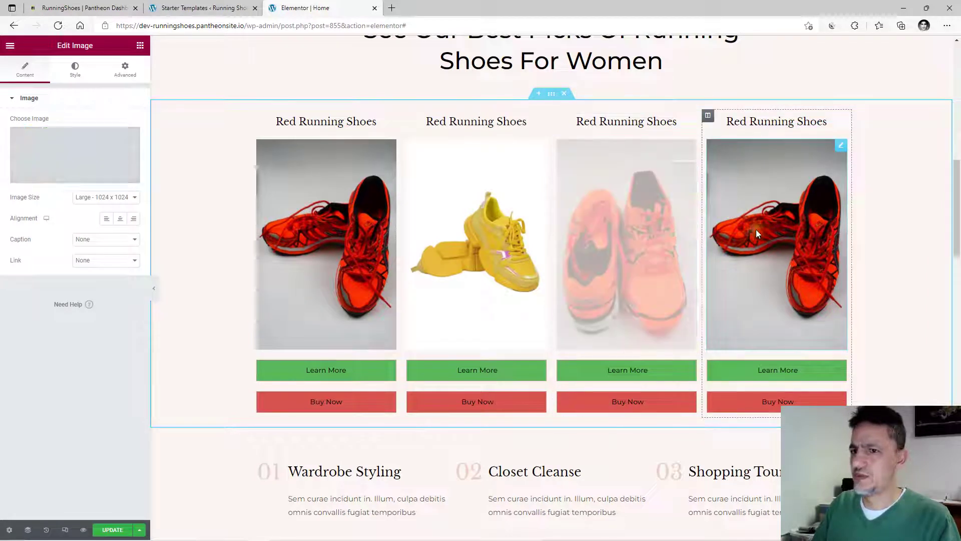
click(93, 158)
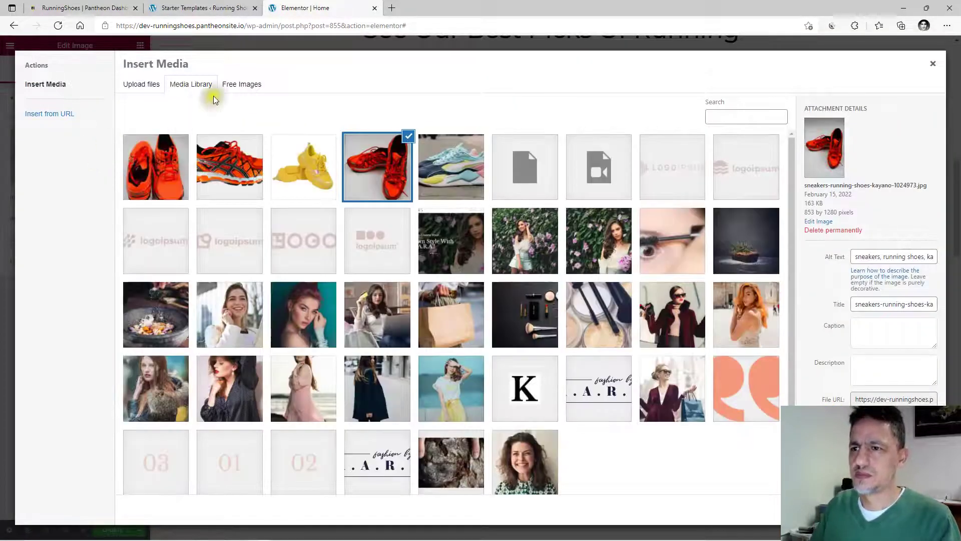
click(235, 83)
click(215, 109)
click(180, 147)
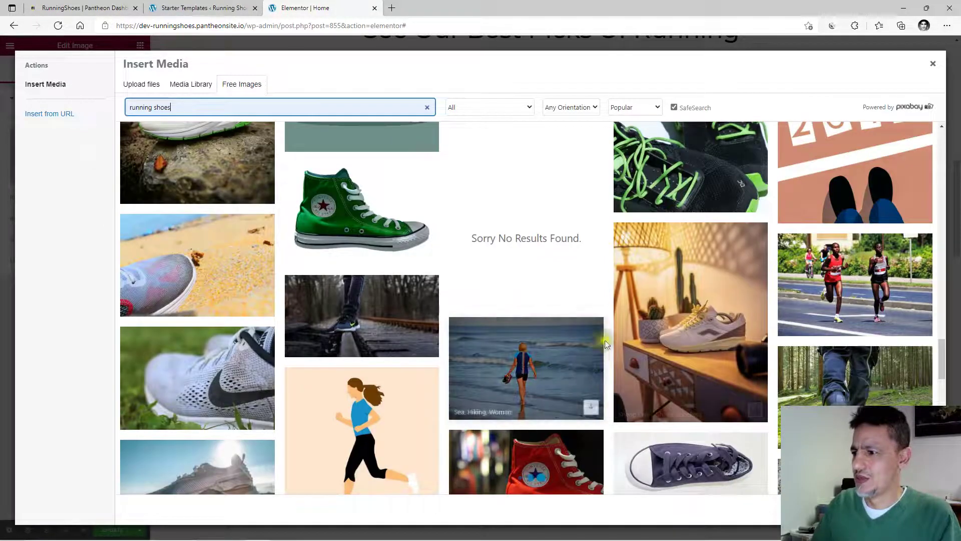
click(689, 288)
click(180, 108)
key(Tab)
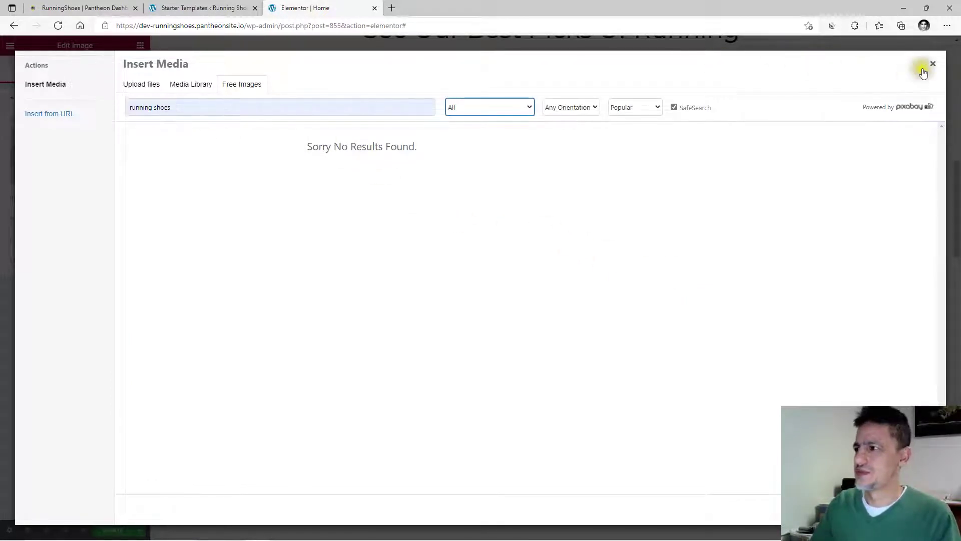
click(933, 64)
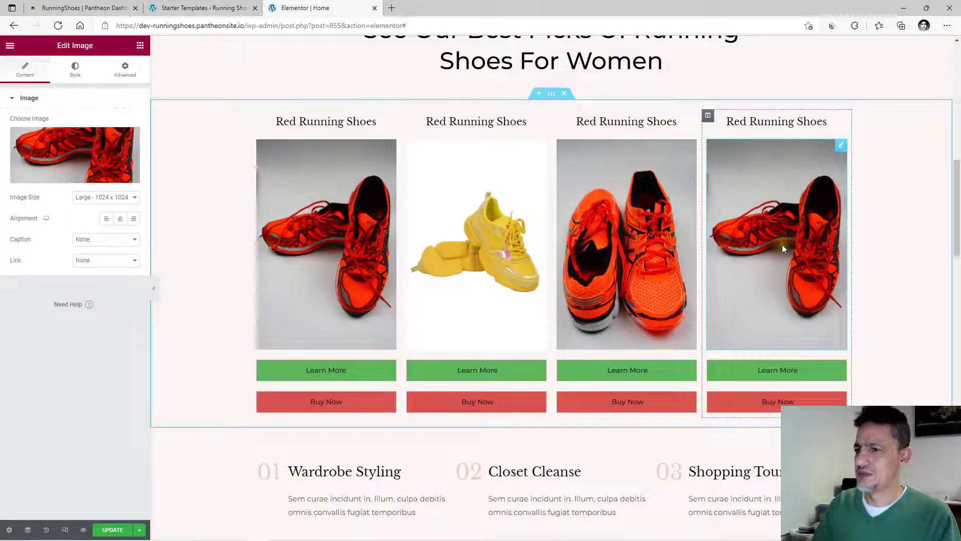
Insert the multicolour sneaker photo from the Media Library into the fourth card.
click(69, 159)
click(230, 105)
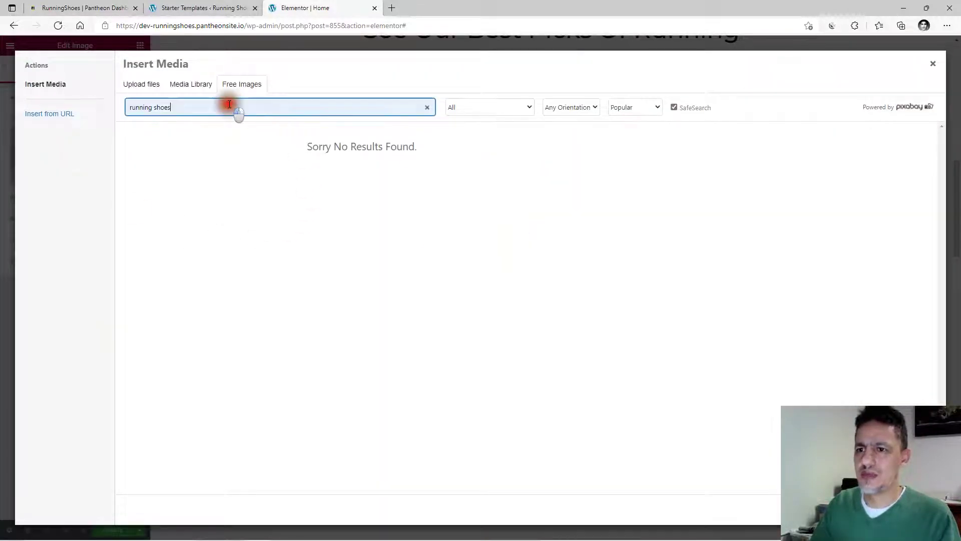
click(428, 109)
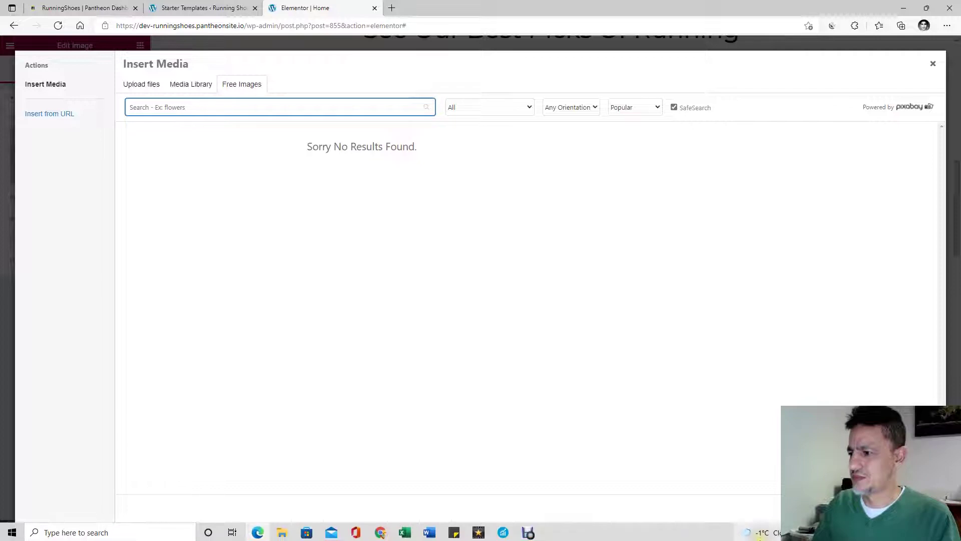
click(208, 105)
click(193, 143)
key(Tab)
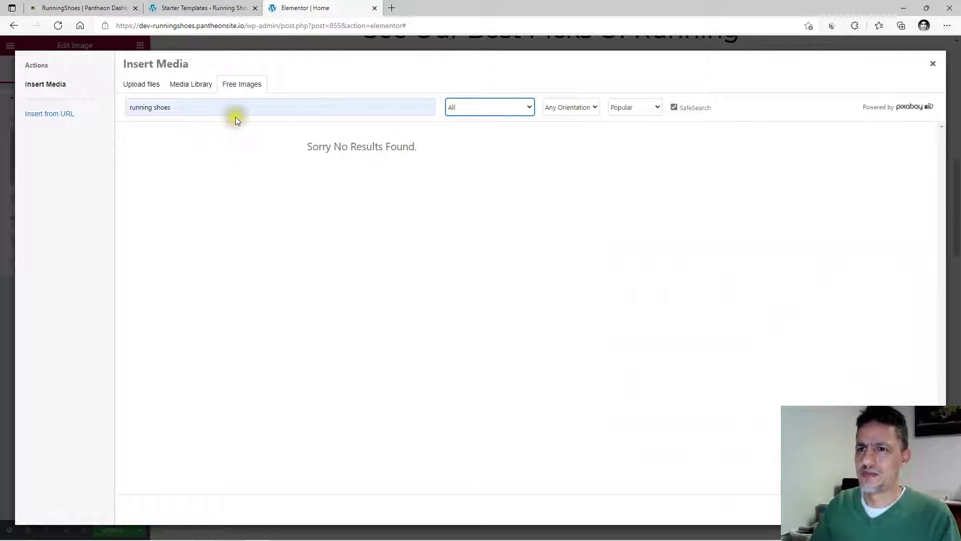
click(192, 85)
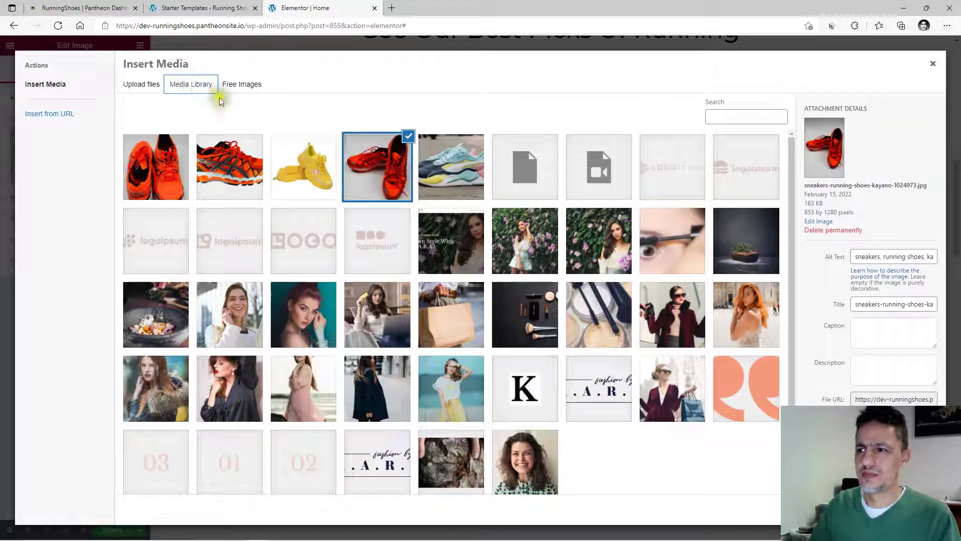
click(444, 170)
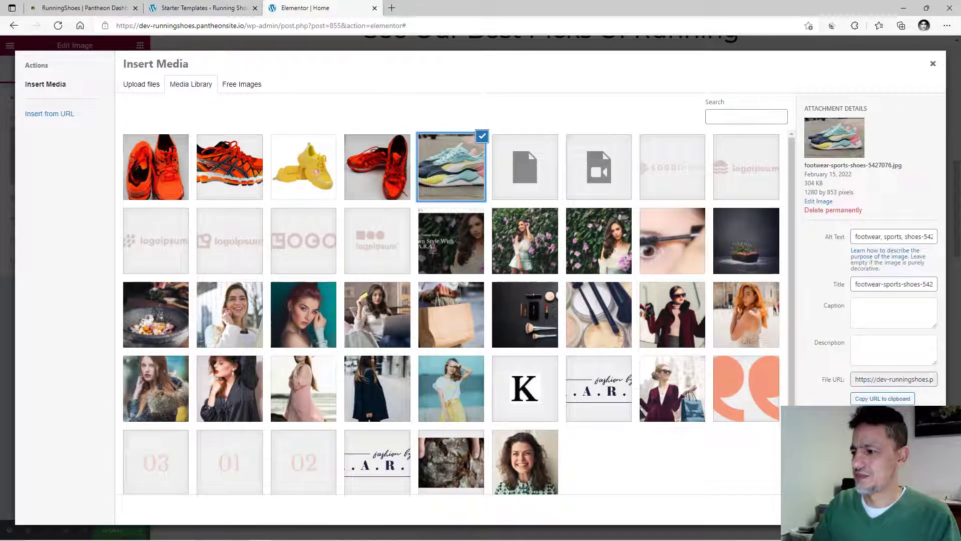
click(909, 510)
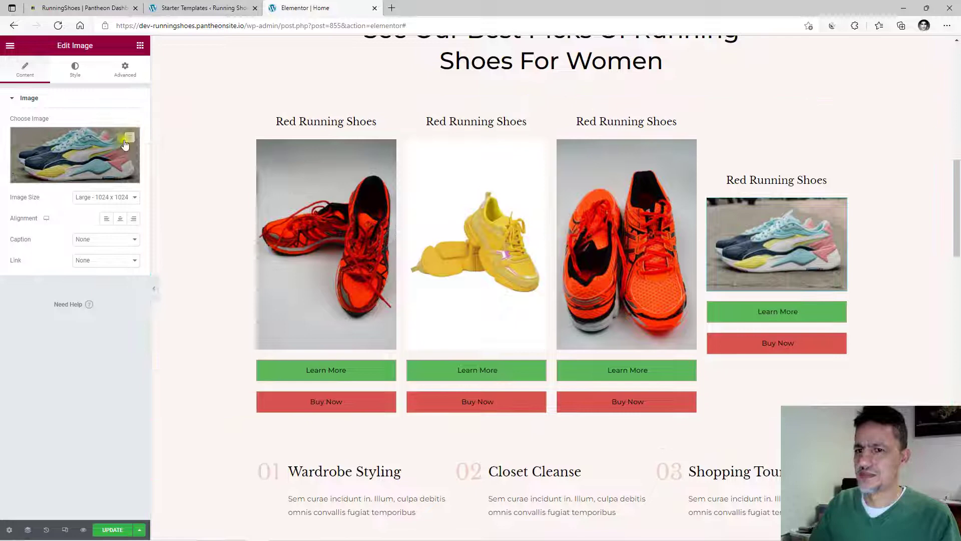
click(125, 144)
Search Free Images for 'running shoes' and then rubber shoes, which returns no results.
click(231, 83)
click(216, 100)
click(187, 141)
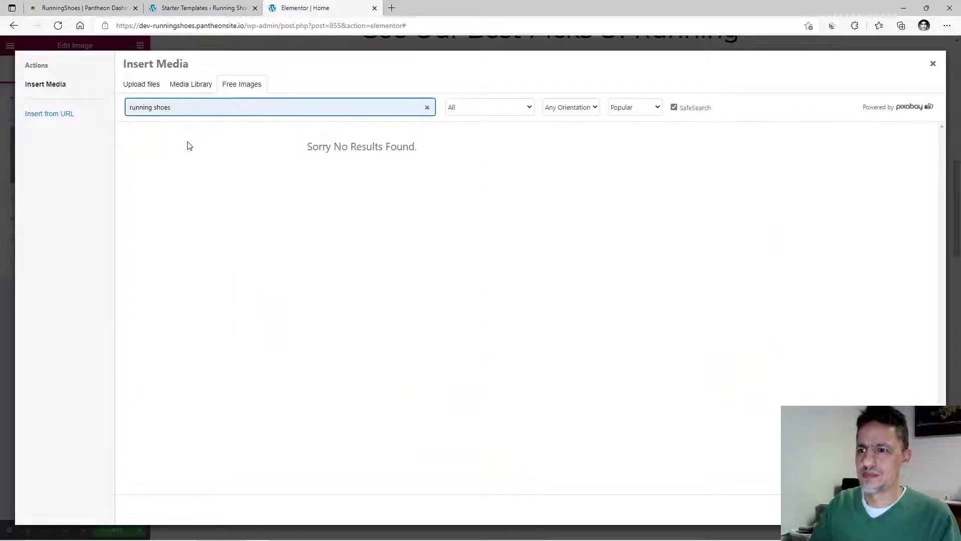
drag(174, 109, 127, 108)
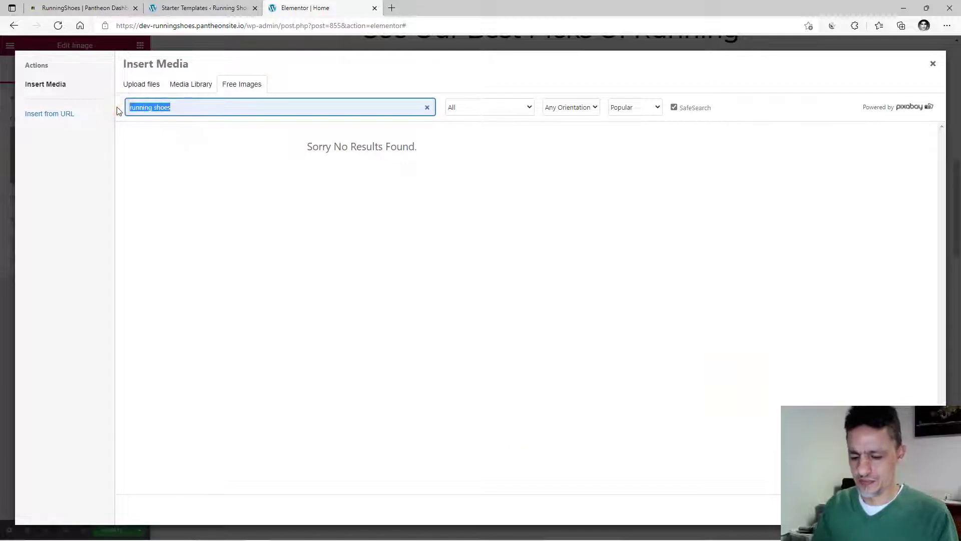
text(rubber)
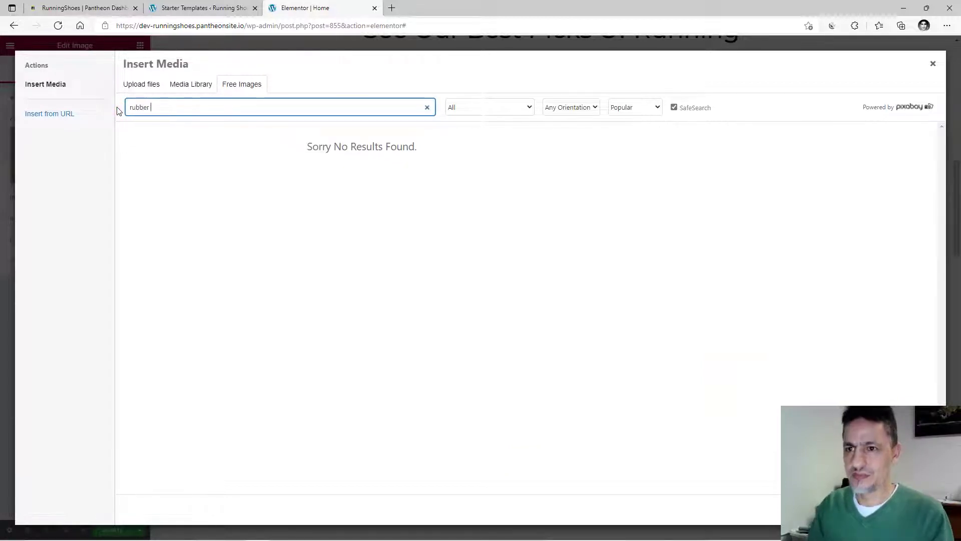
key(Tab)
click(334, 151)
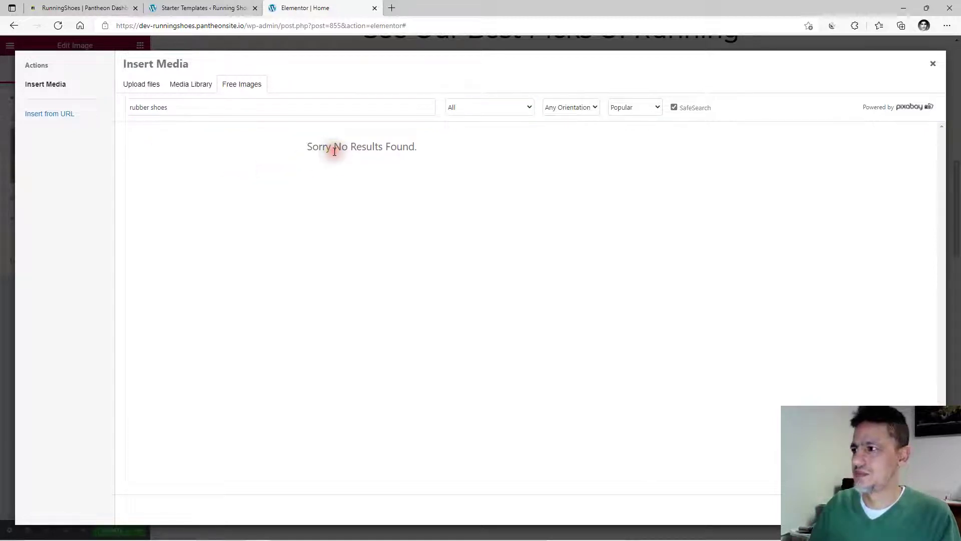
triple_click(331, 146)
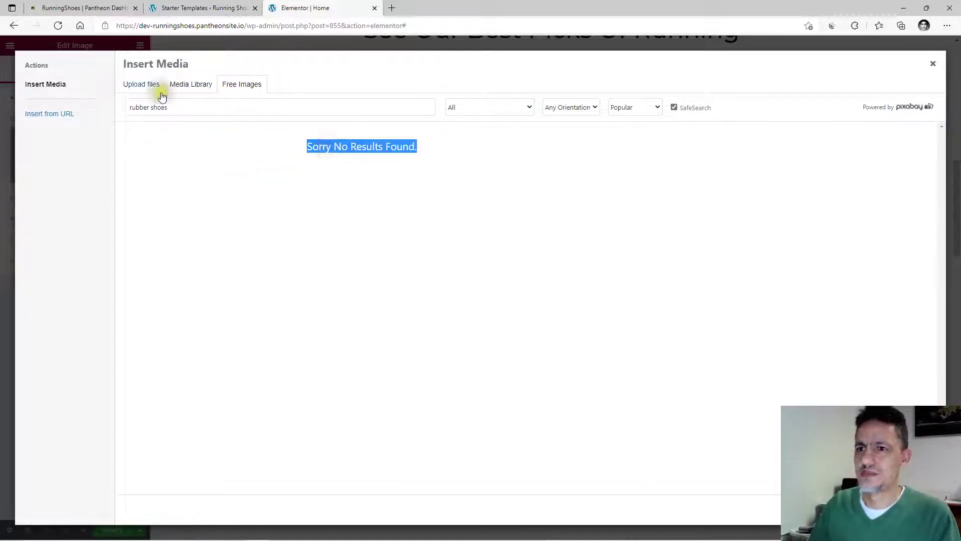
Upload the black running shoe photo with green laces from the computer.
click(141, 84)
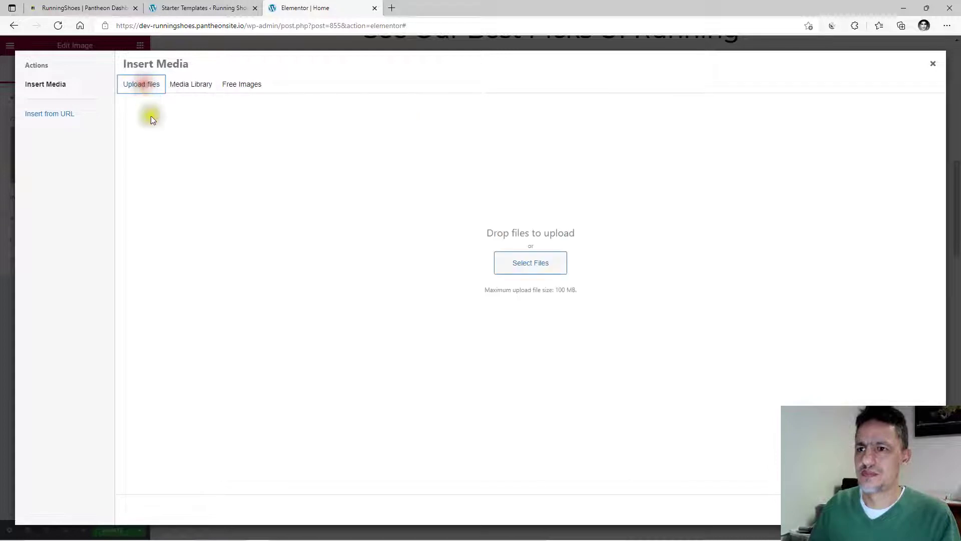
click(542, 269)
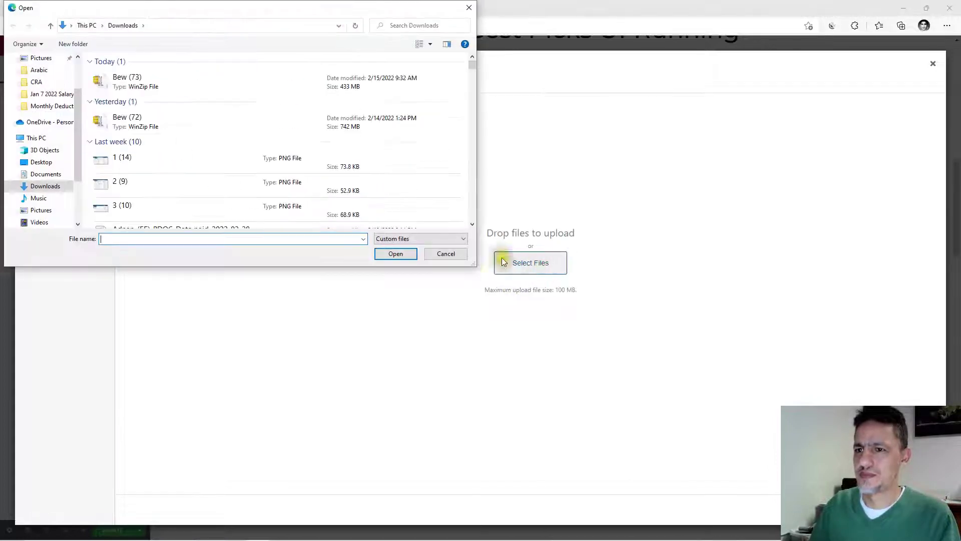
click(470, 7)
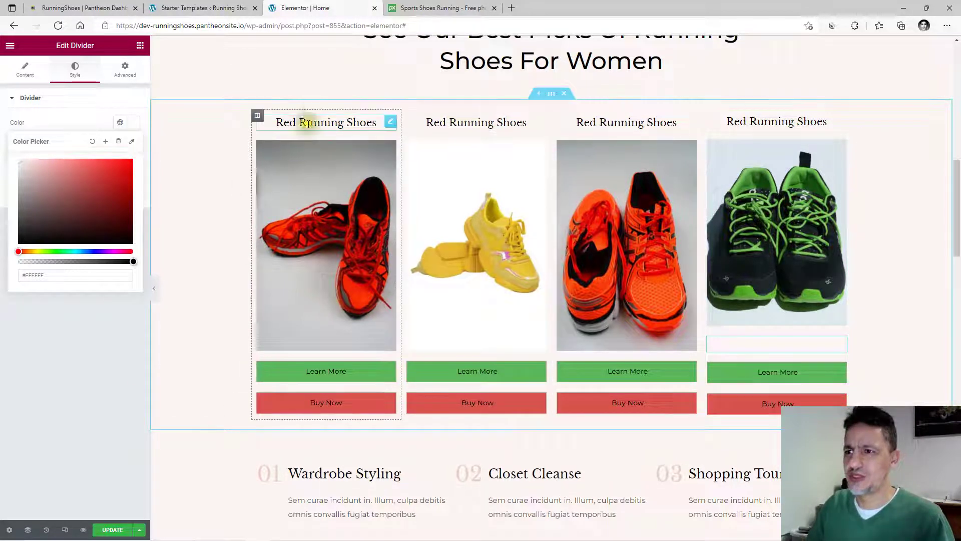
Retitle the second and third card headings 'Yellow Running Shoes' and 'Pink Running Shoes'.
click(473, 123)
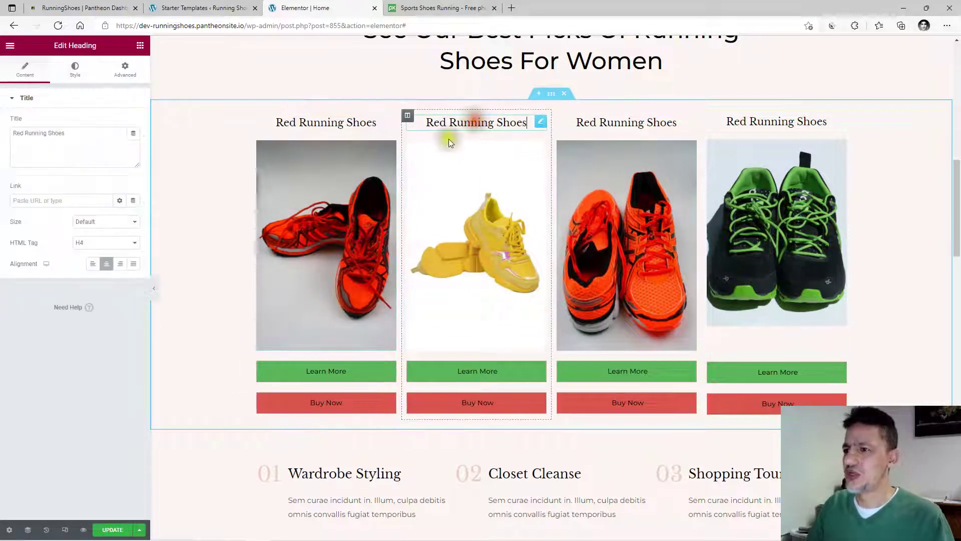
click(531, 122)
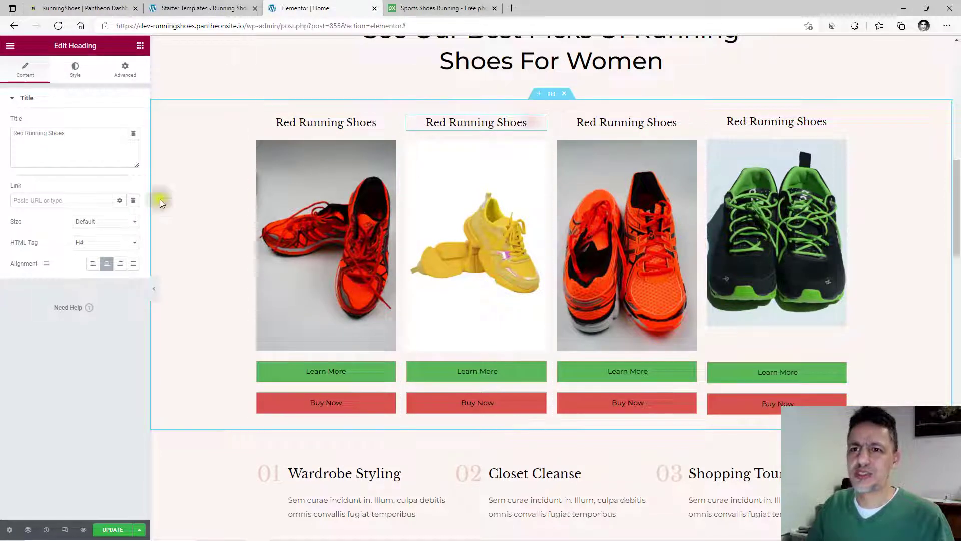
drag(82, 135, 19, 134)
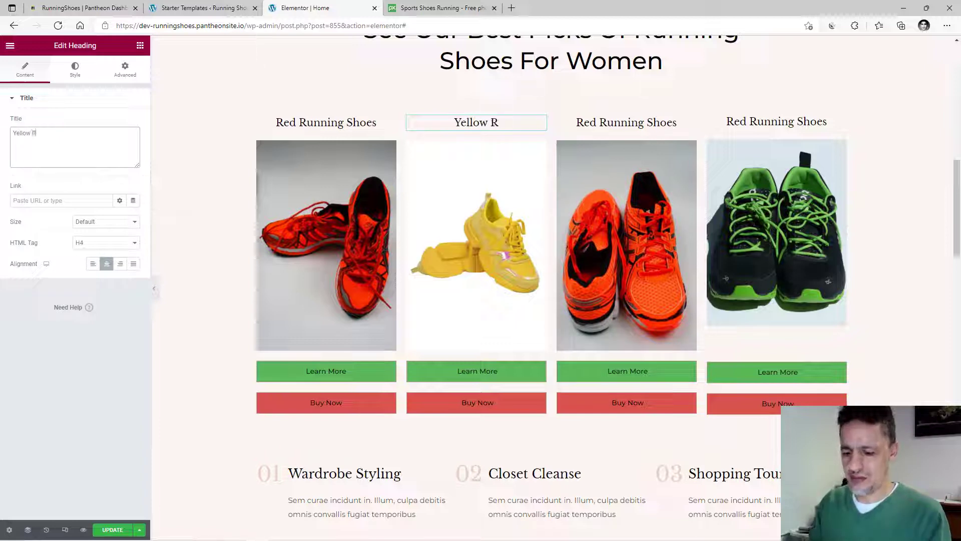
text(nning S)
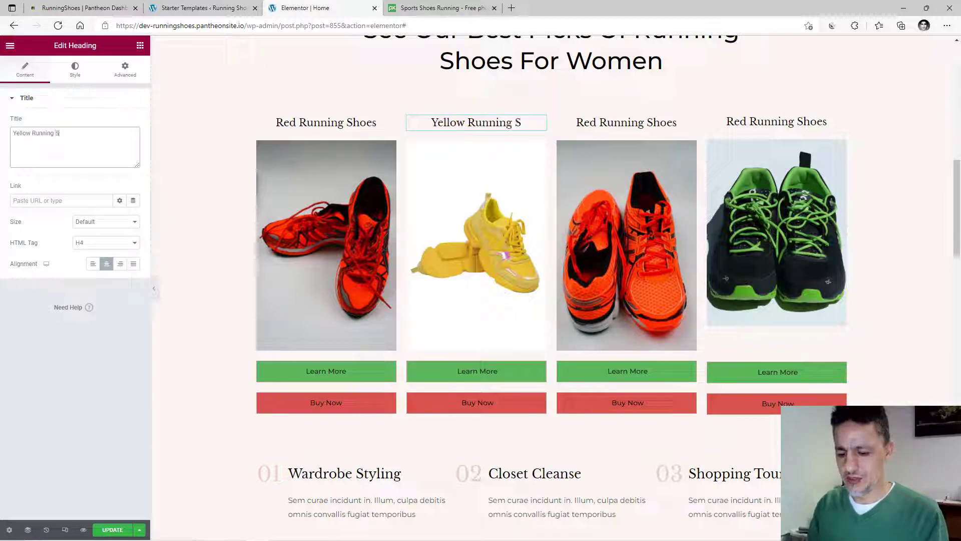
text(hoes)
click(60, 200)
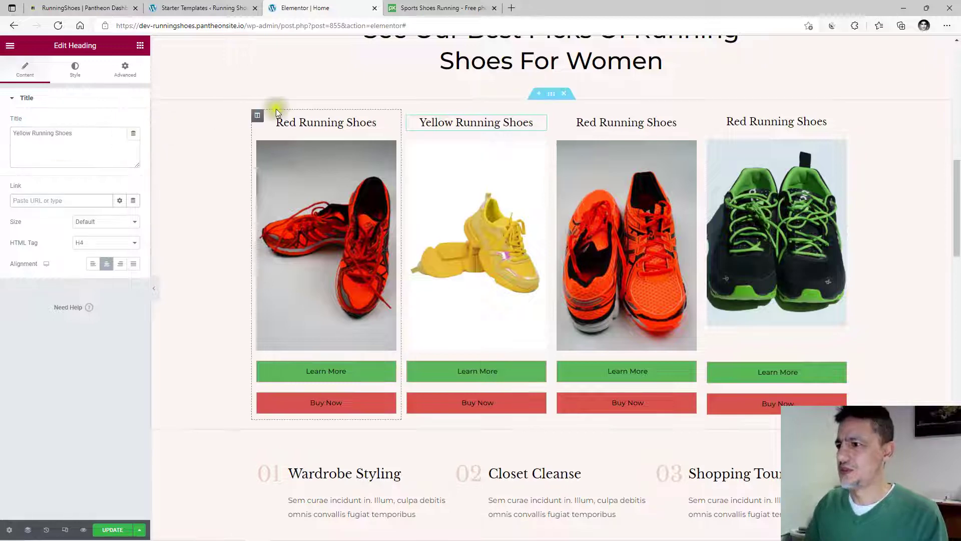
click(644, 122)
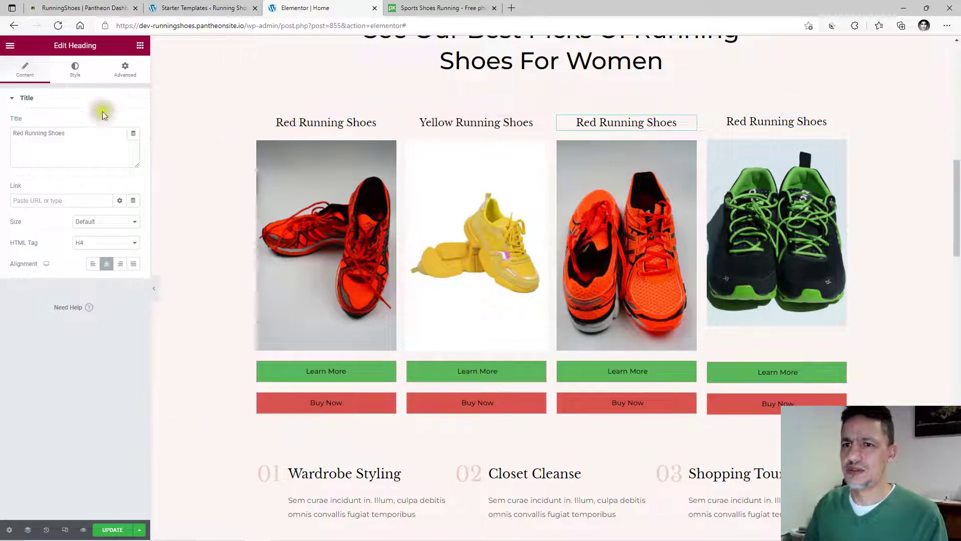
triple_click(75, 136)
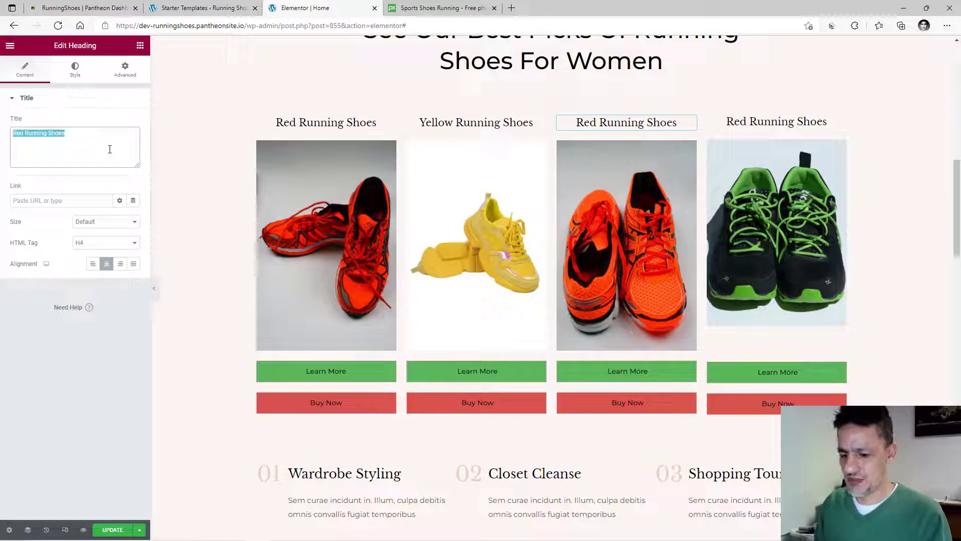
text(Pink)
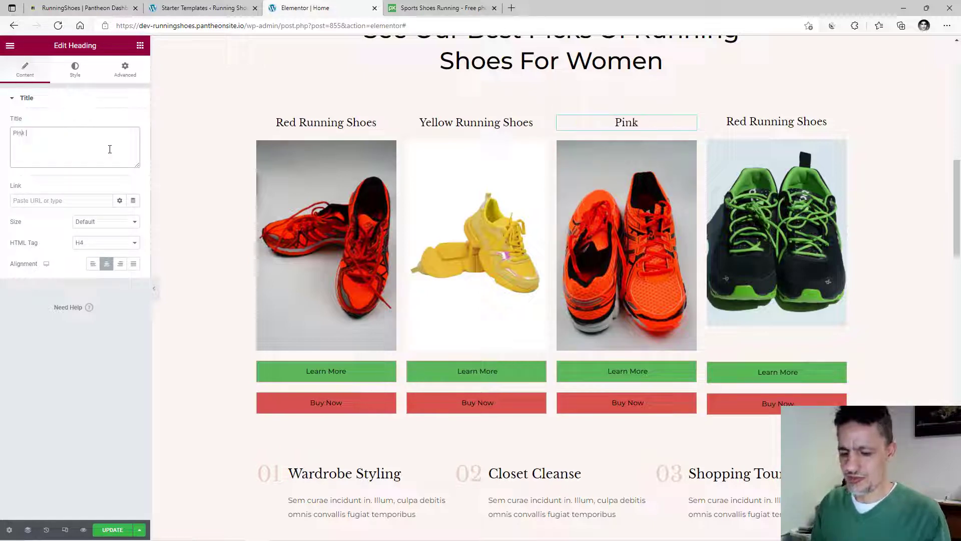
text( Runnin)
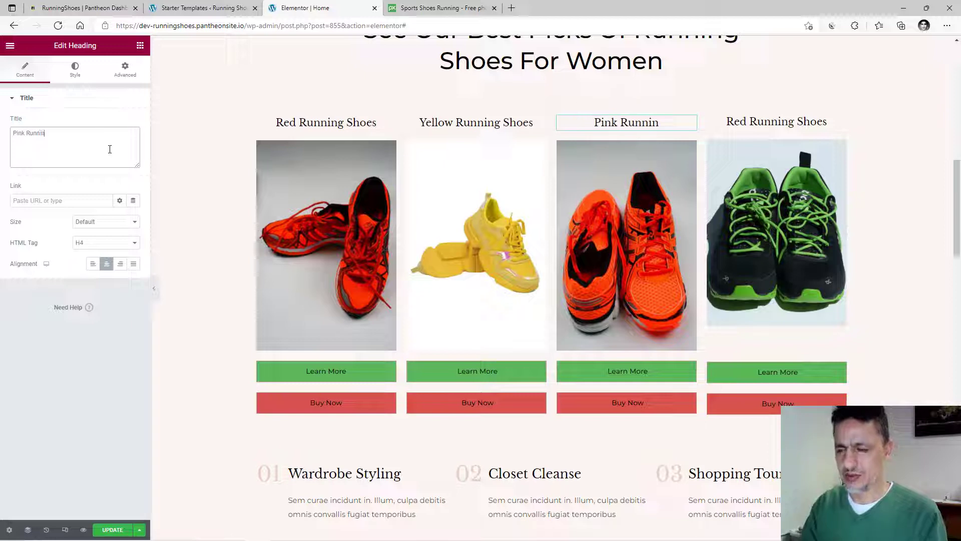
text(g Shoes)
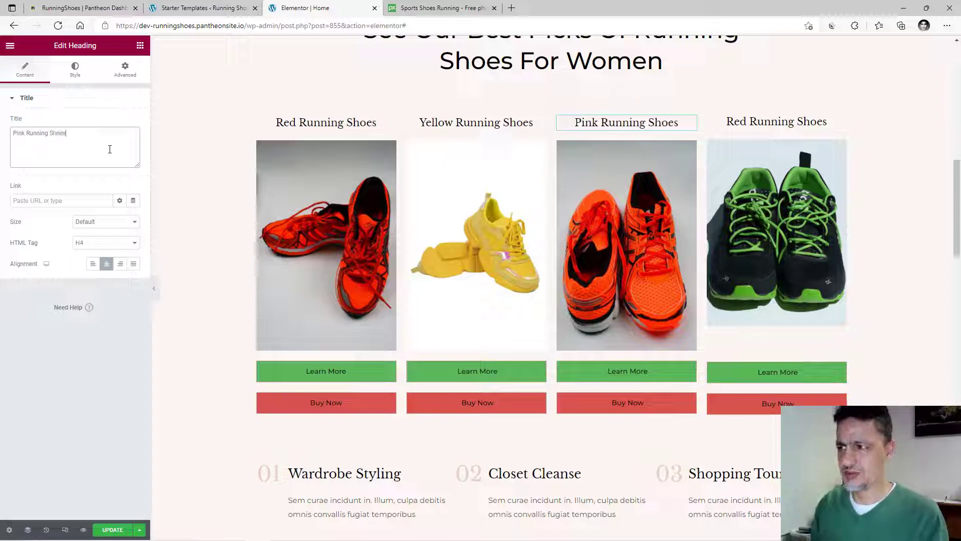
Change the fourth card's heading to 'Green Running Shoes'.
click(776, 122)
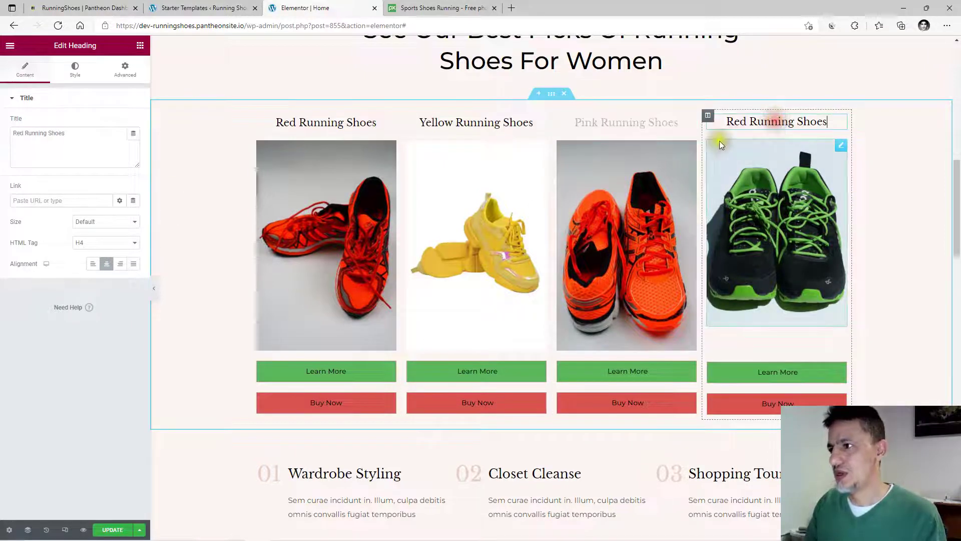
drag(13, 133, 24, 133)
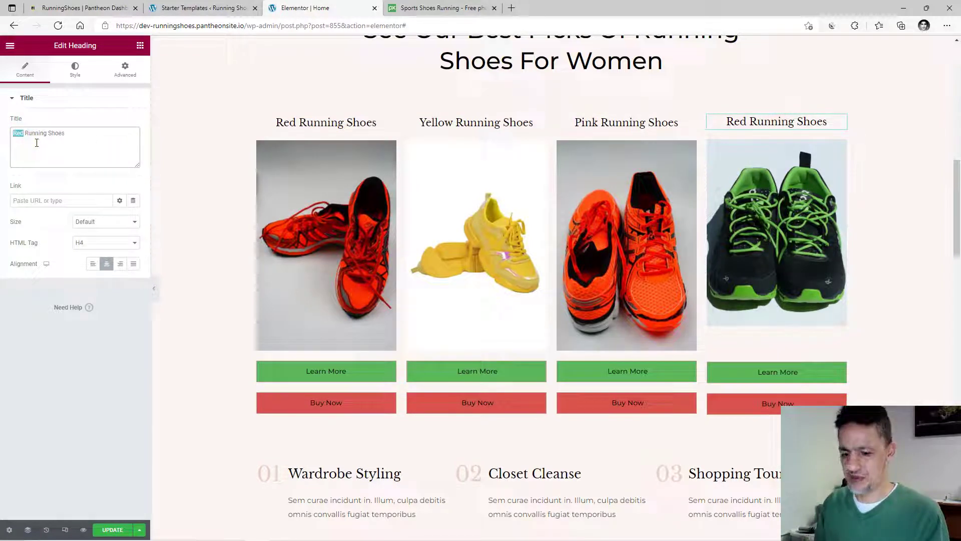
text(Green)
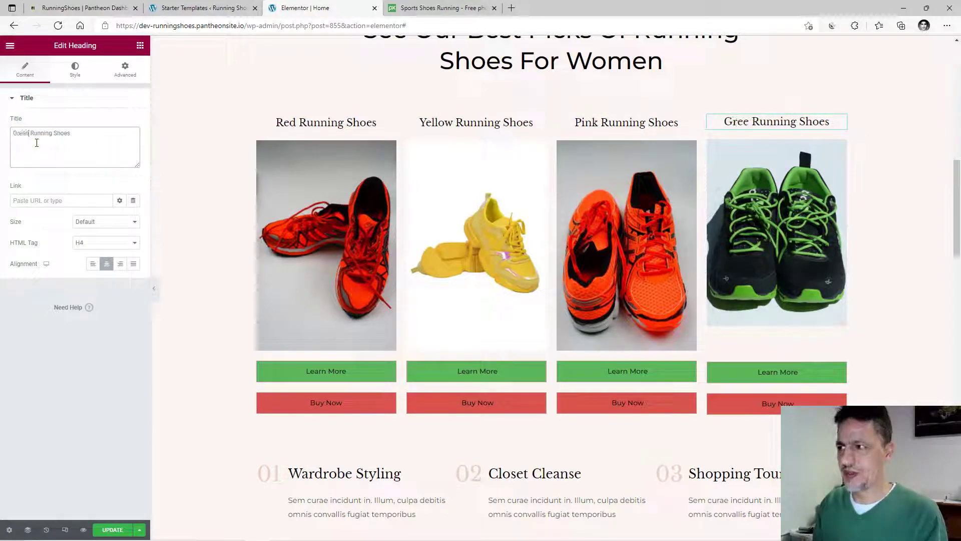
key(Tab)
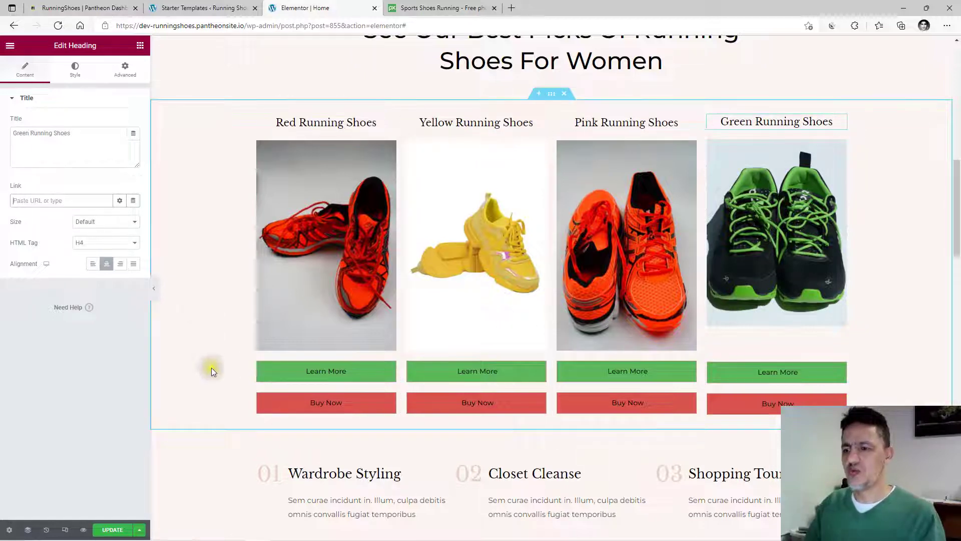
click(297, 265)
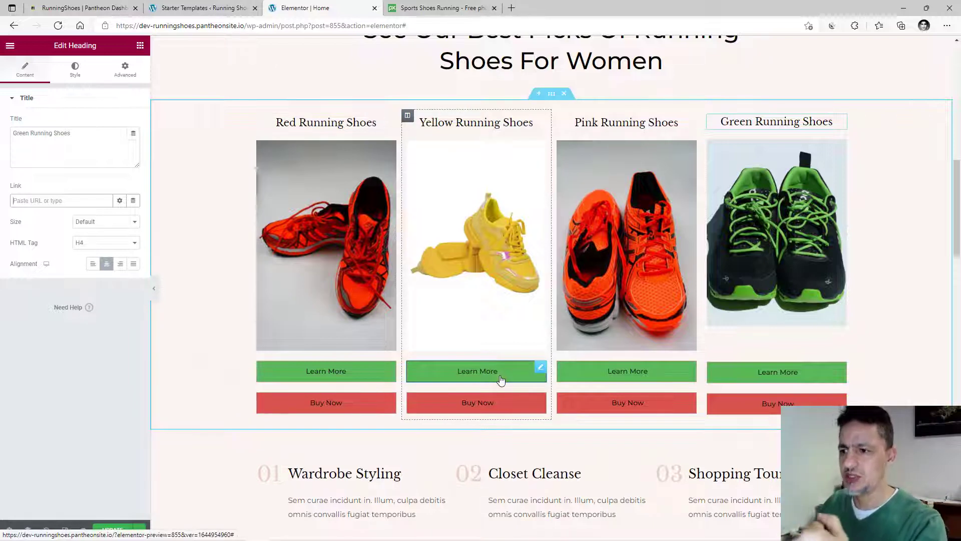
click(771, 402)
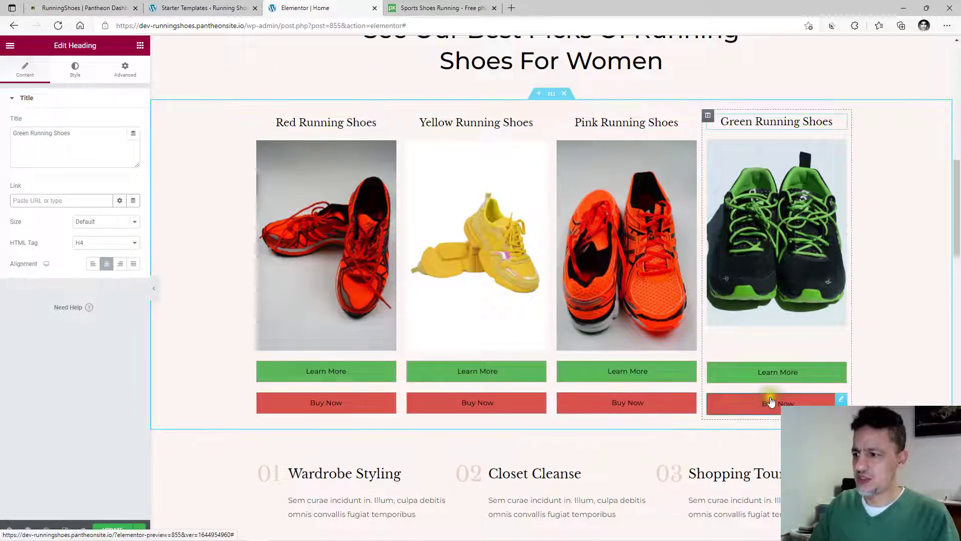
Load amazon.com in the browser tab showing the Pixabay green shoe photo.
click(416, 8)
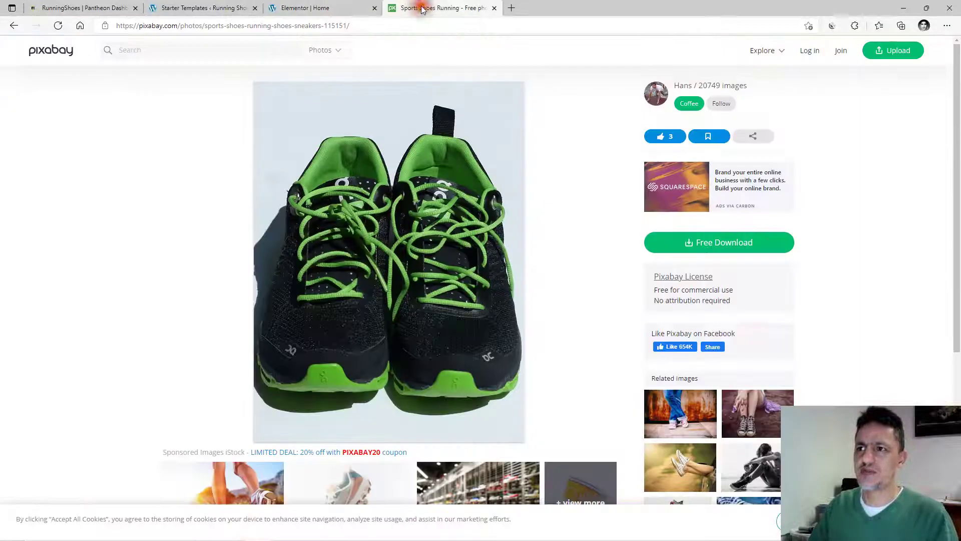
click(334, 25)
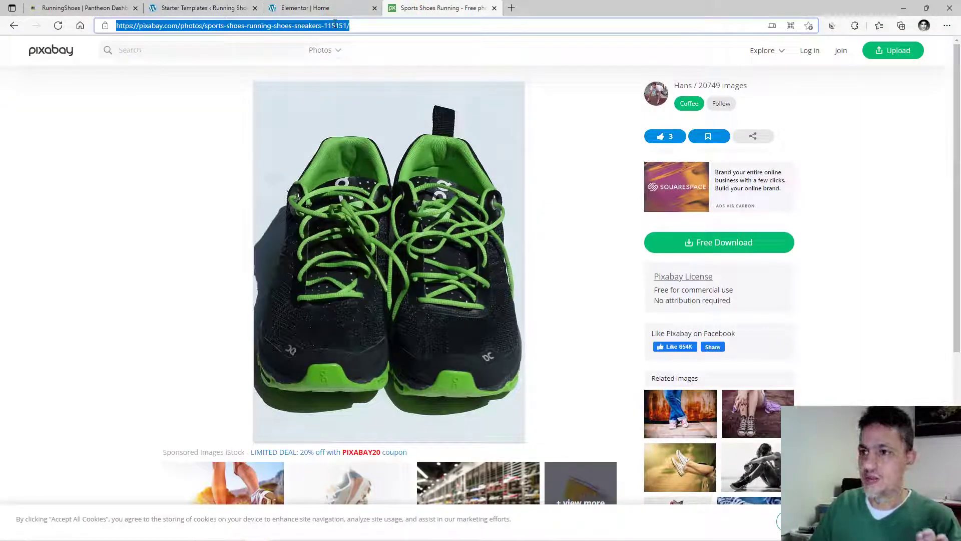
text(ama)
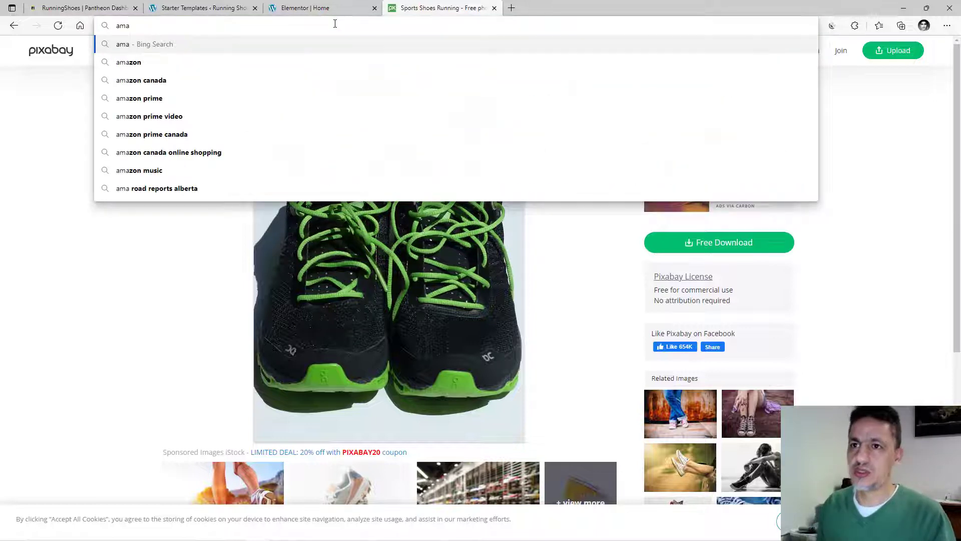
text(zon)
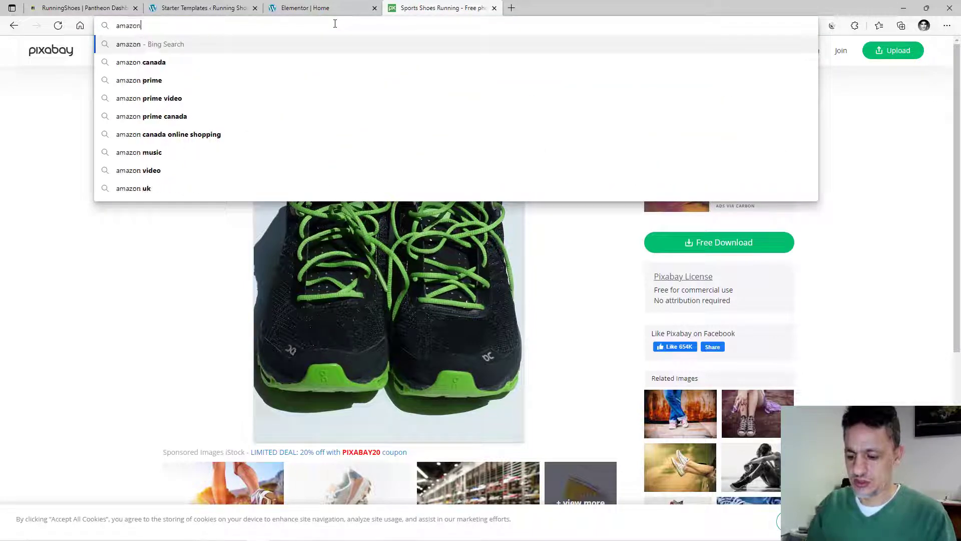
text(.com)
key(Return)
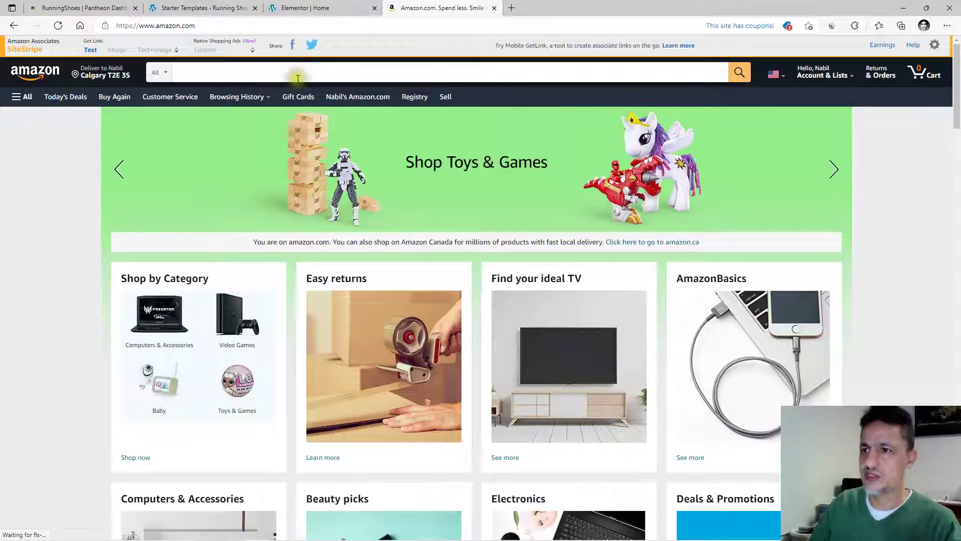
Search Amazon for 'running shoes womens' and open the red TIAMOU shoe's product page.
click(305, 71)
text(rinning)
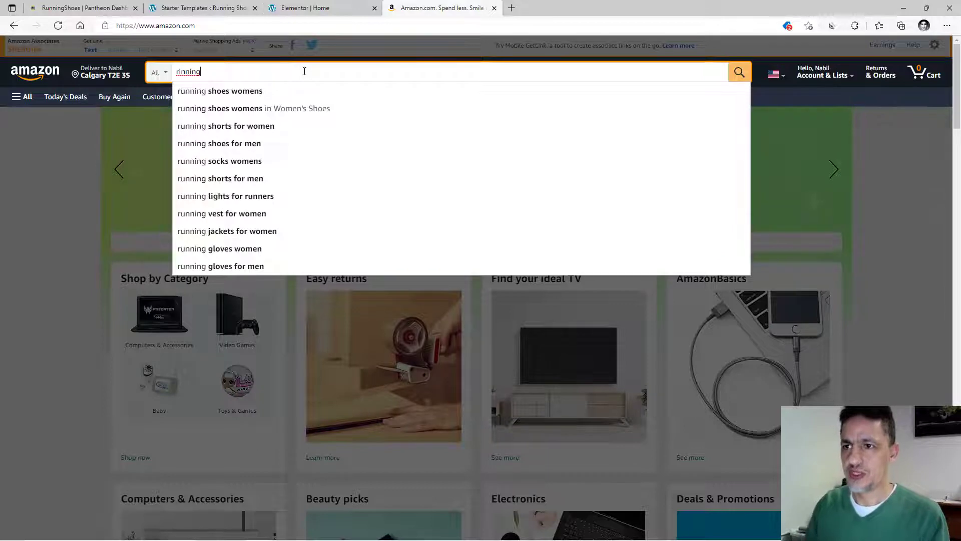
click(248, 92)
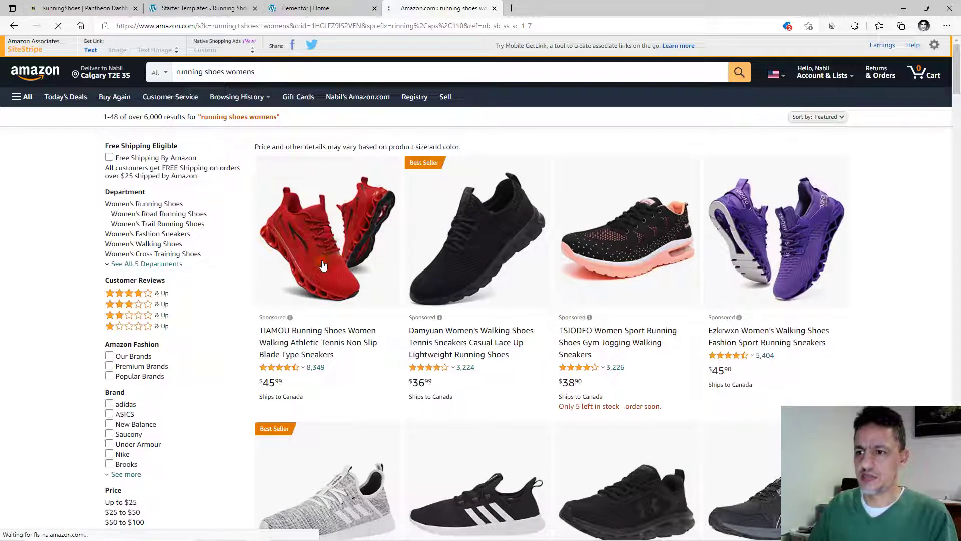
click(323, 265)
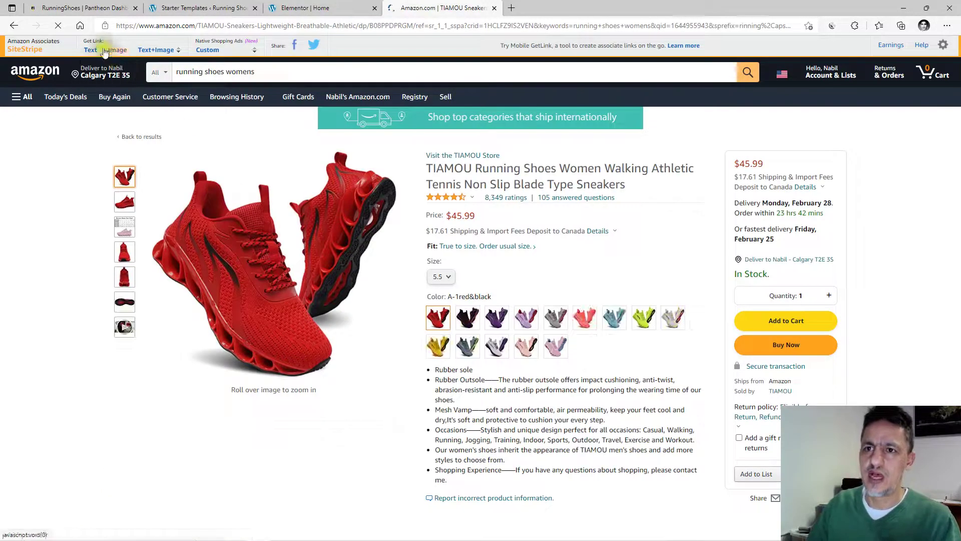
Copy the TIAMOU product page URL from the address bar and return to the Elementor tab.
click(93, 56)
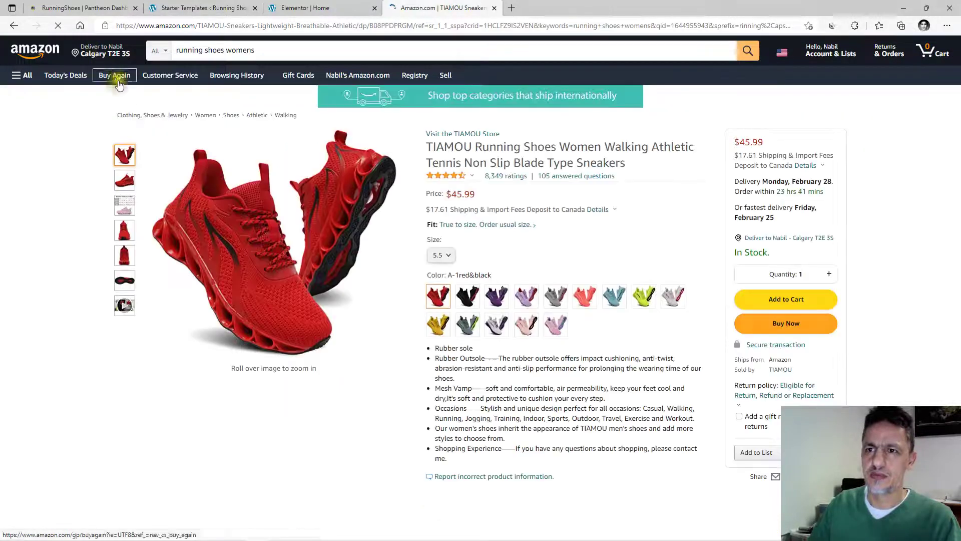
click(133, 99)
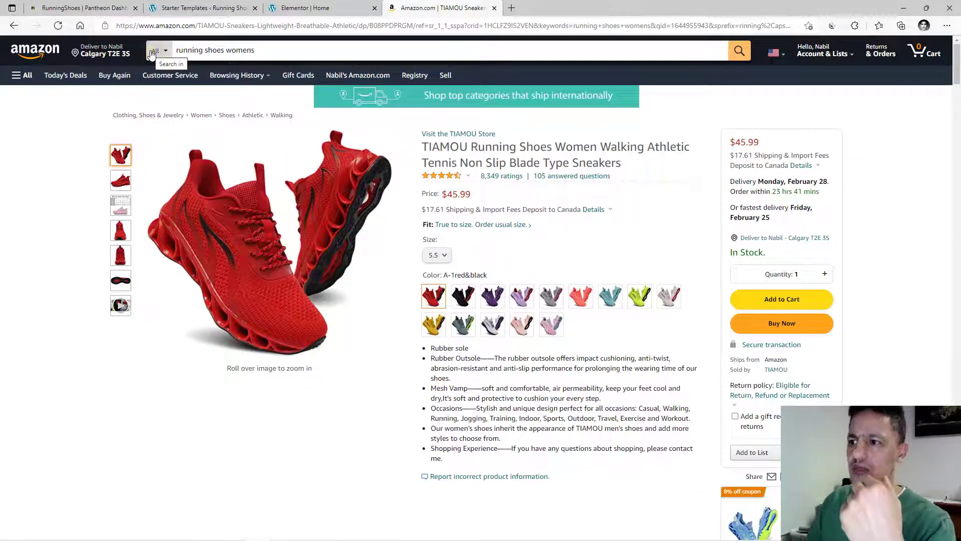
click(184, 39)
click(195, 26)
right_click(196, 27)
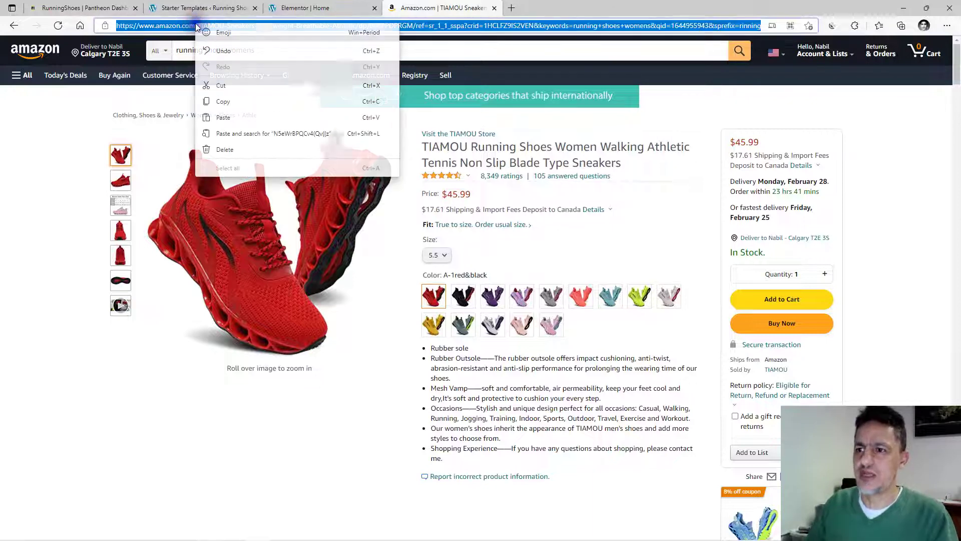
click(223, 101)
click(297, 7)
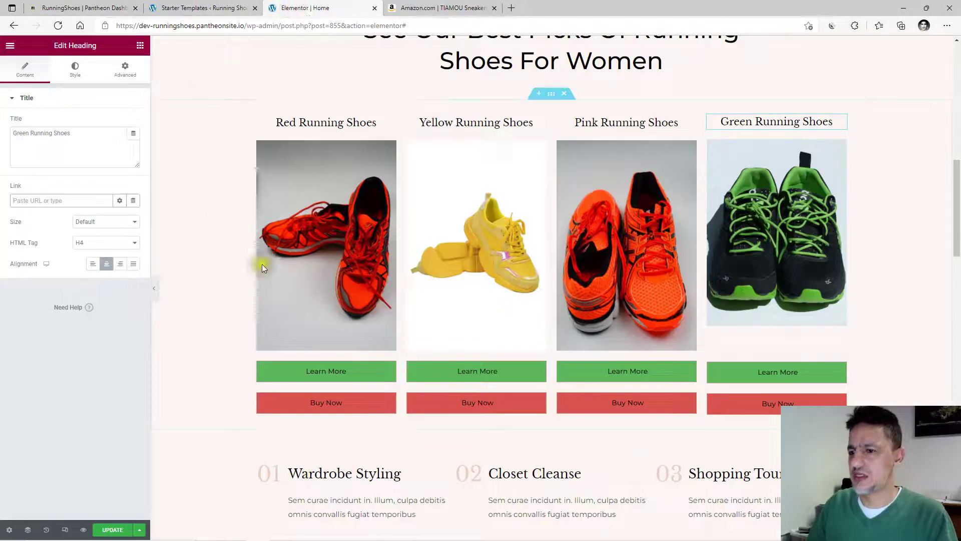
Replace the first Buy Now button's '#' link with the pasted Amazon TIAMOU URL and update the page.
click(328, 404)
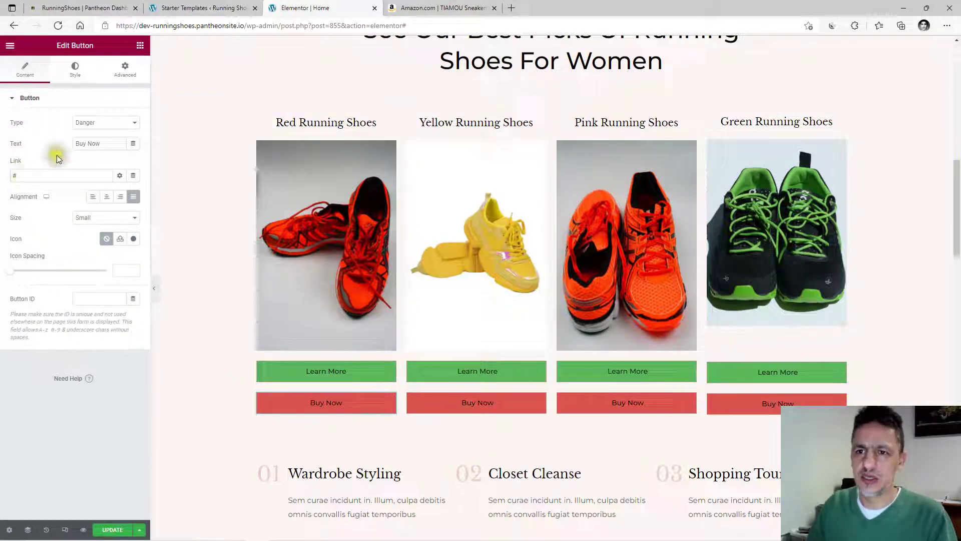
double_click(22, 176)
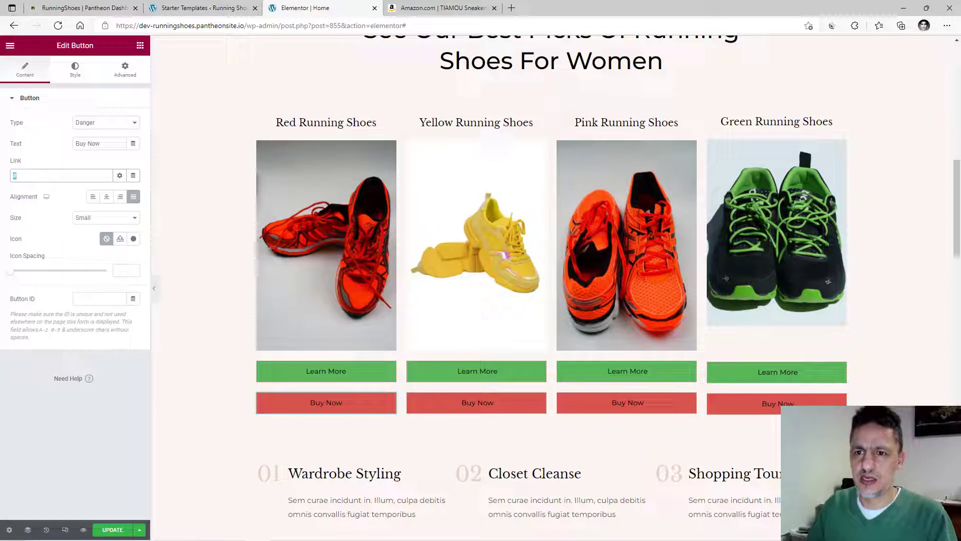
key(ctrl+v)
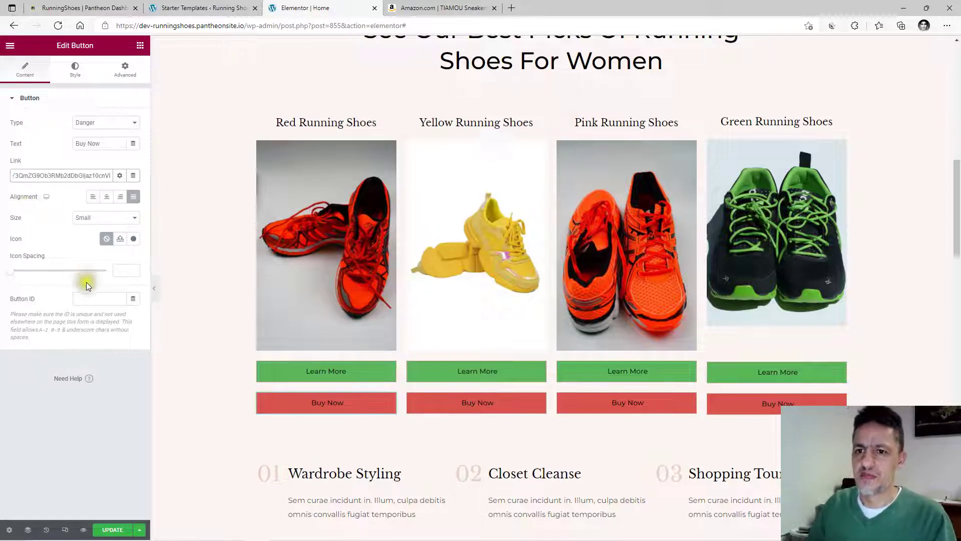
click(112, 529)
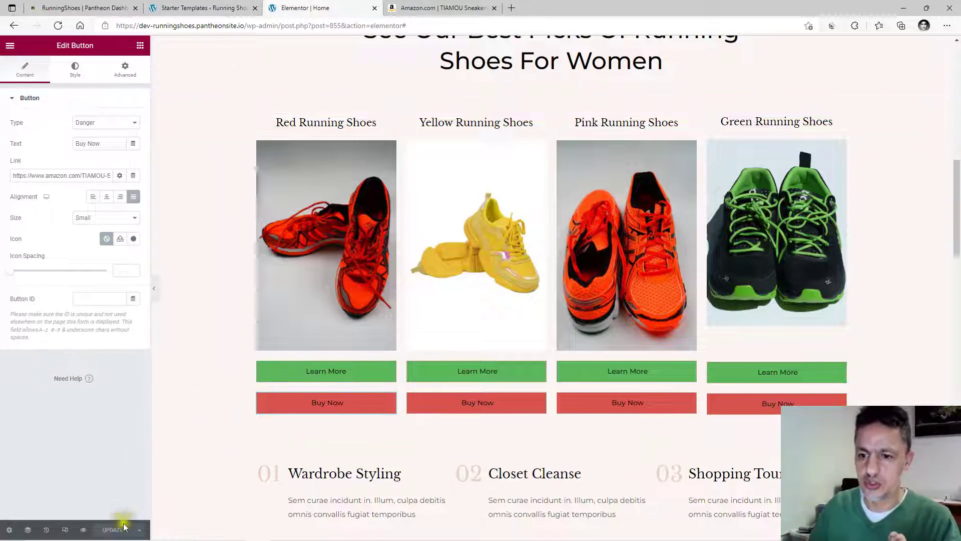
Exit Elementor to the WordPress dashboard and open the Posts list.
click(9, 46)
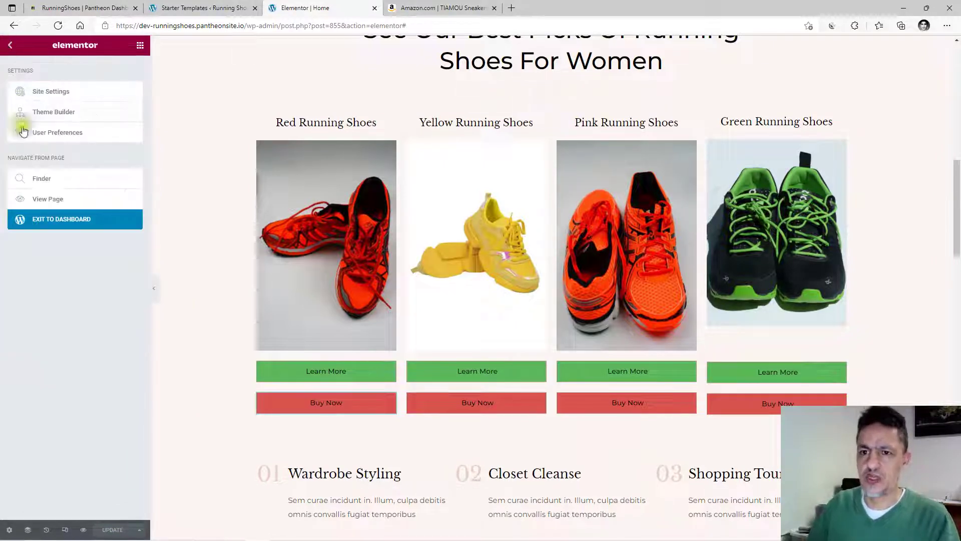
click(62, 225)
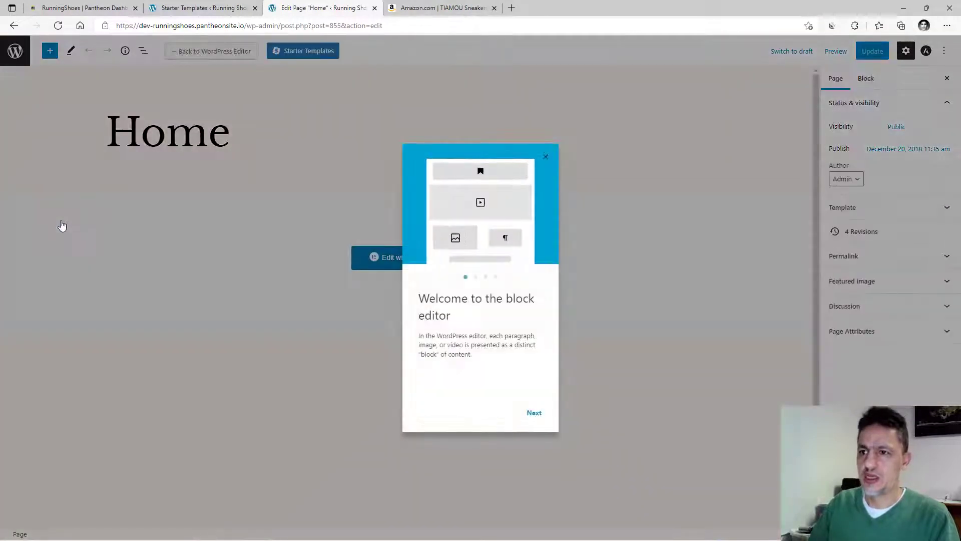
click(14, 57)
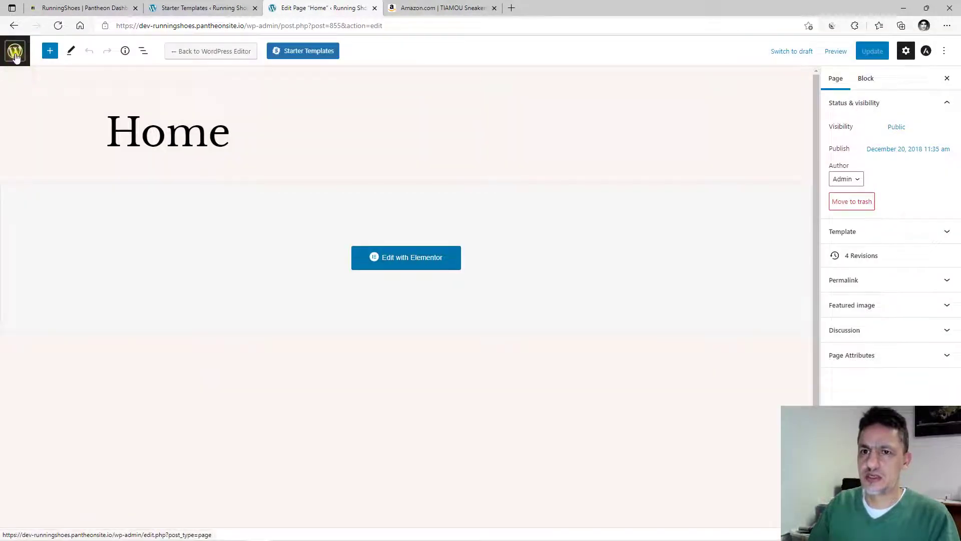
click(15, 55)
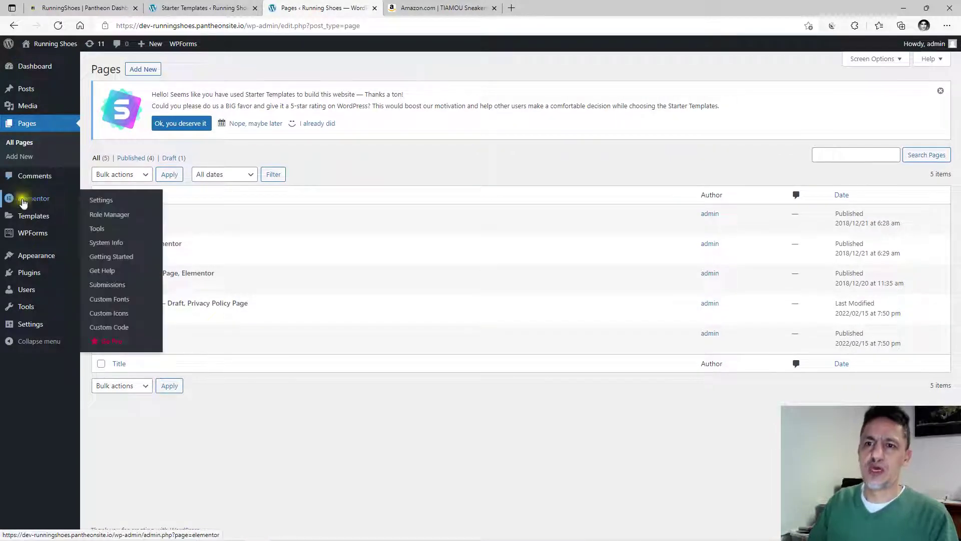
click(31, 95)
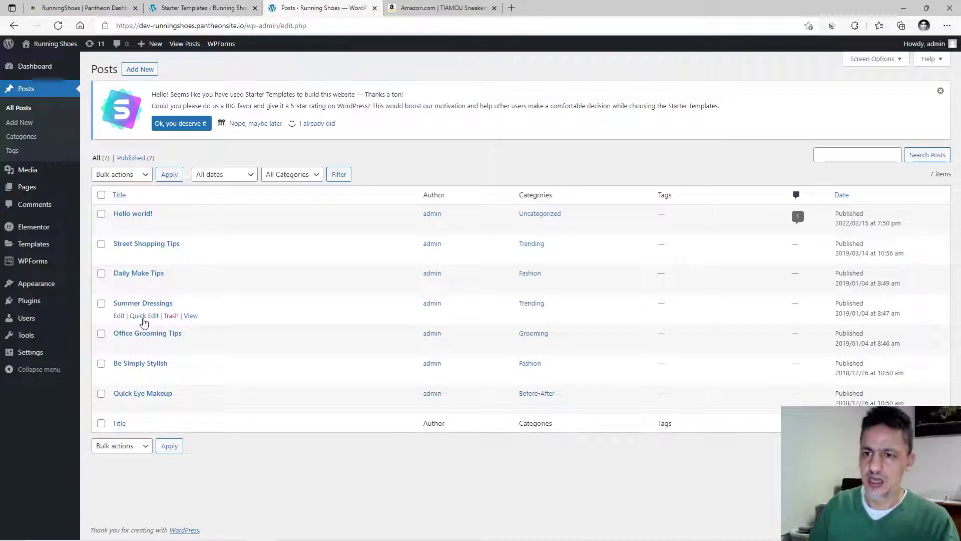
Select all seven posts and bulk-move them to the Trash, then add a new post.
click(101, 195)
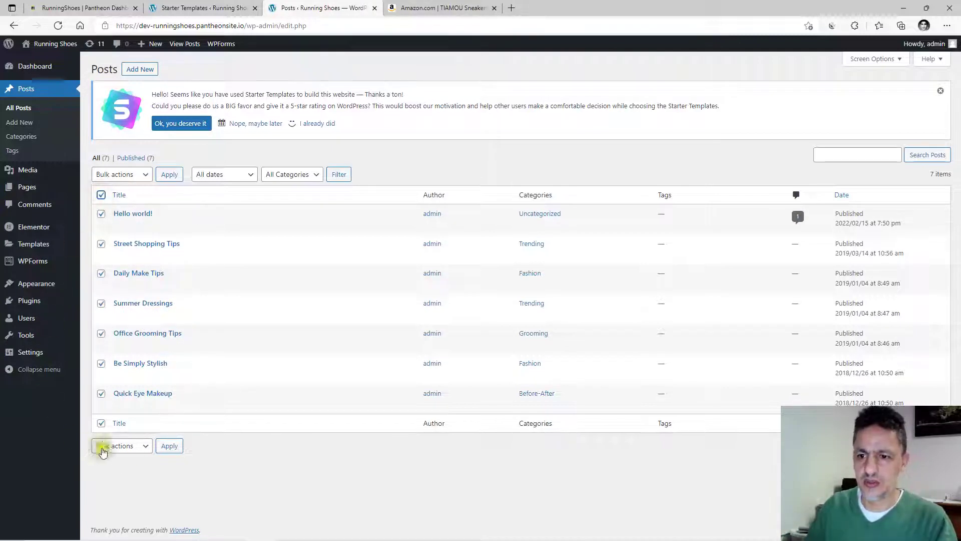
click(145, 446)
click(117, 481)
click(169, 446)
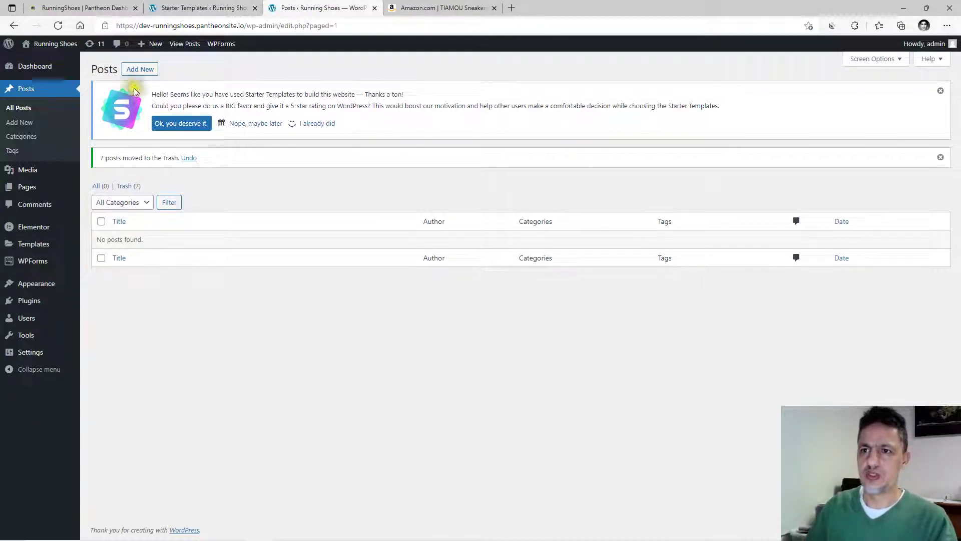
click(131, 72)
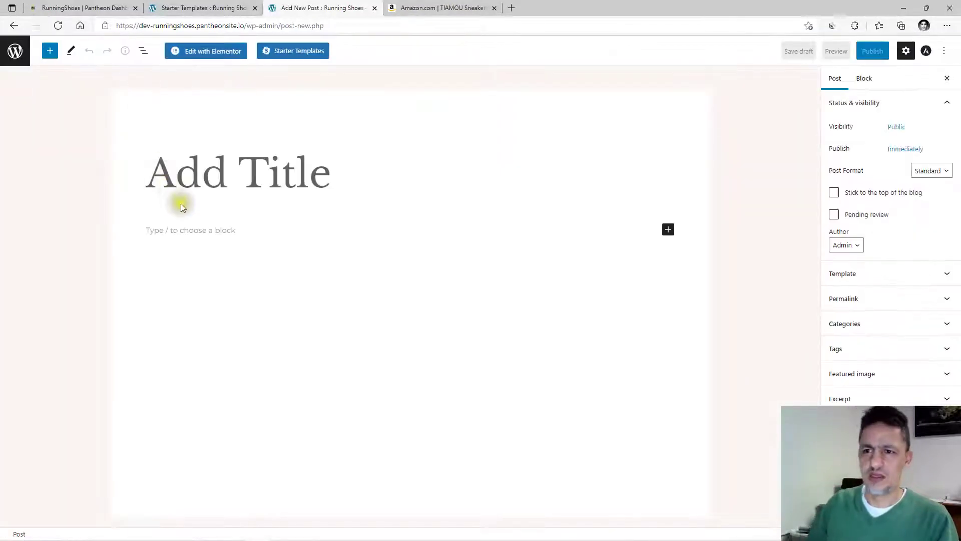
Title the new post 'Red Running Shoes'.
click(181, 203)
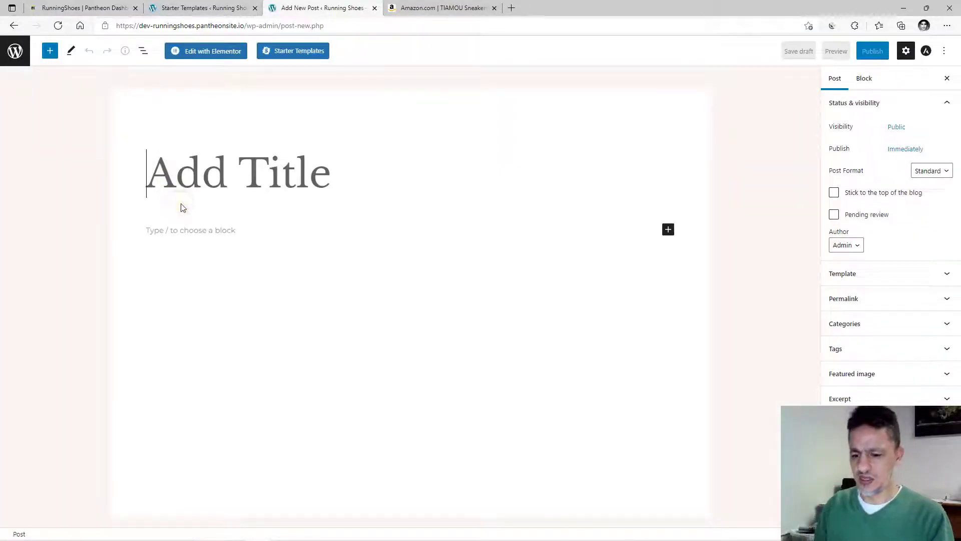
text(Red )
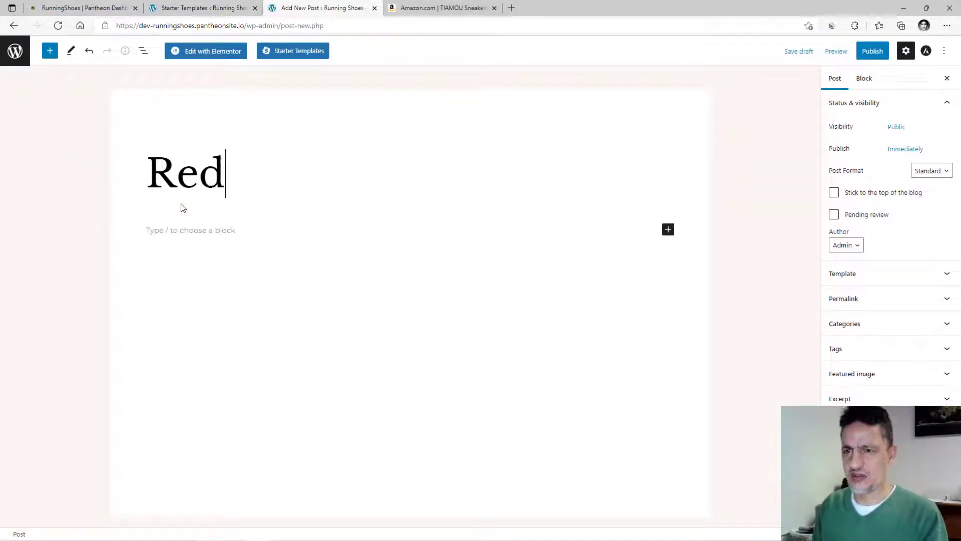
text(Runni)
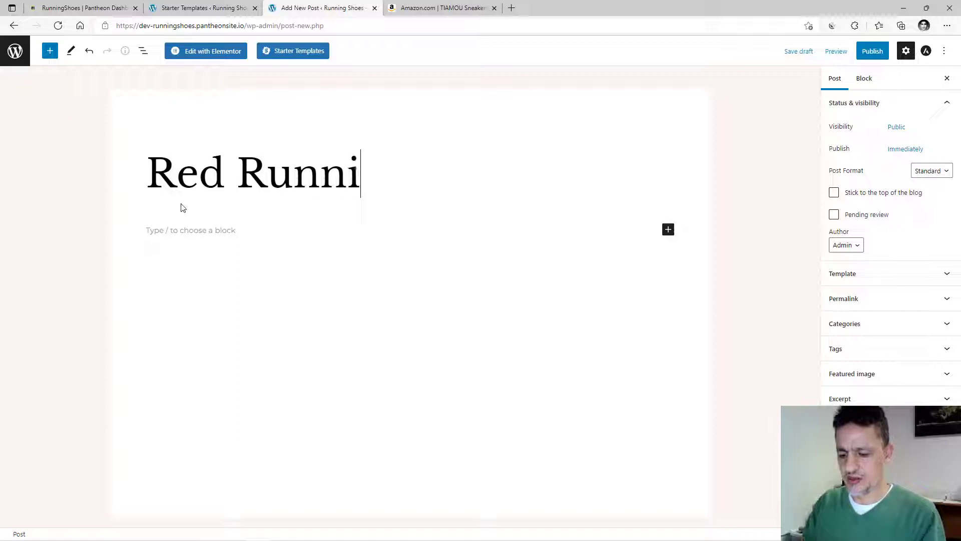
text(ng Shoes)
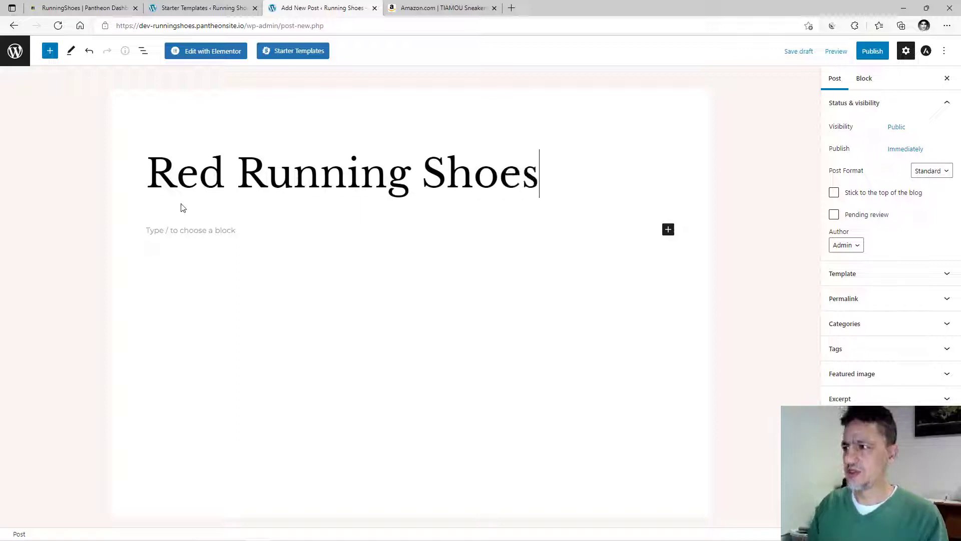
key(Return)
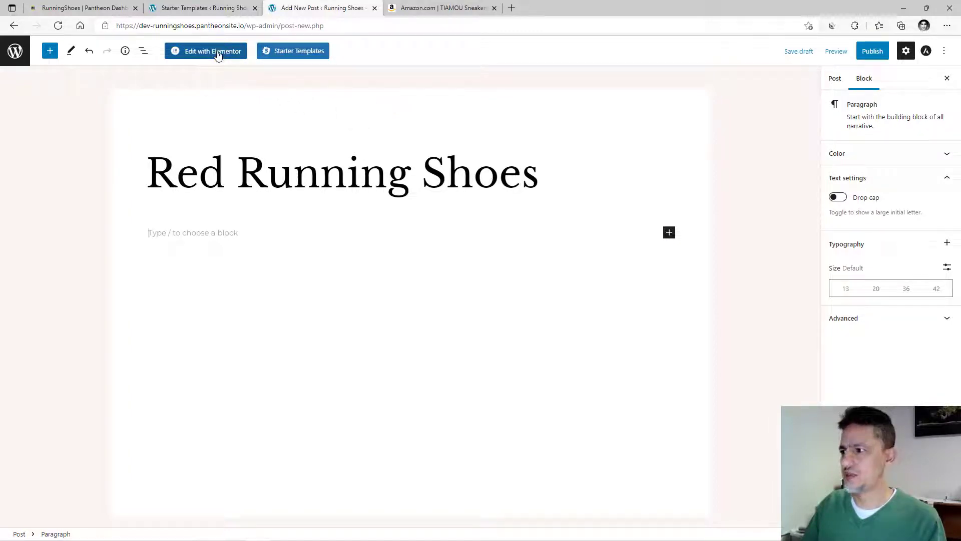
Expand the post's template, featured image, tag, category and permalink settings.
click(834, 79)
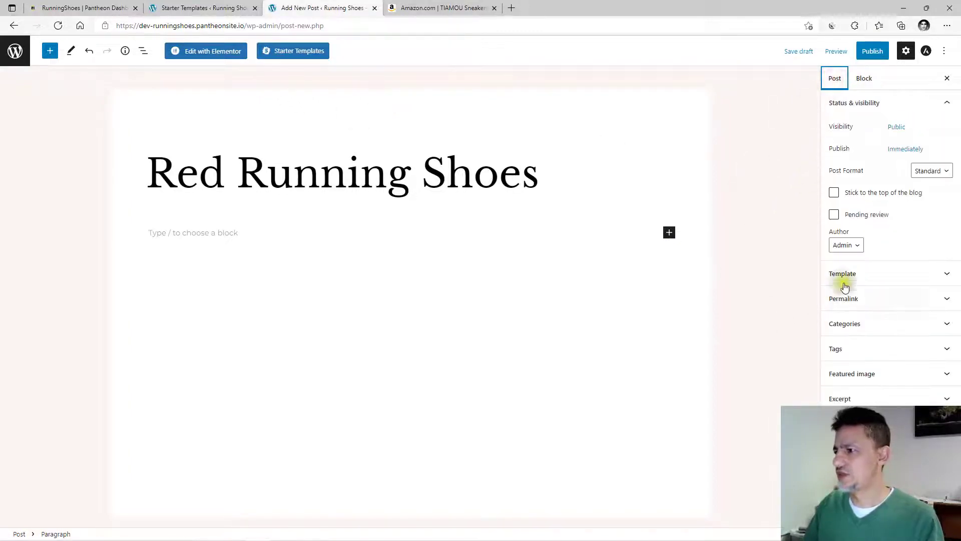
click(947, 275)
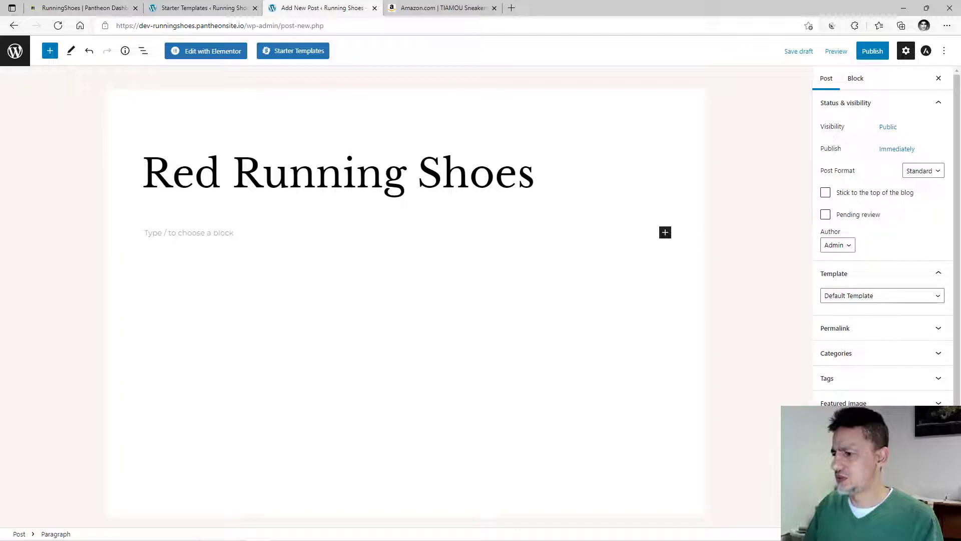
click(941, 402)
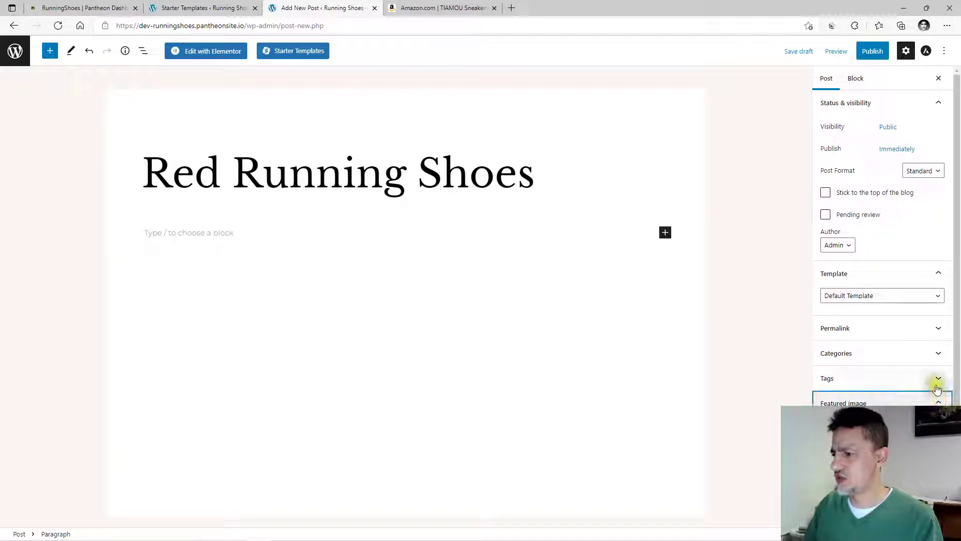
click(937, 378)
click(936, 355)
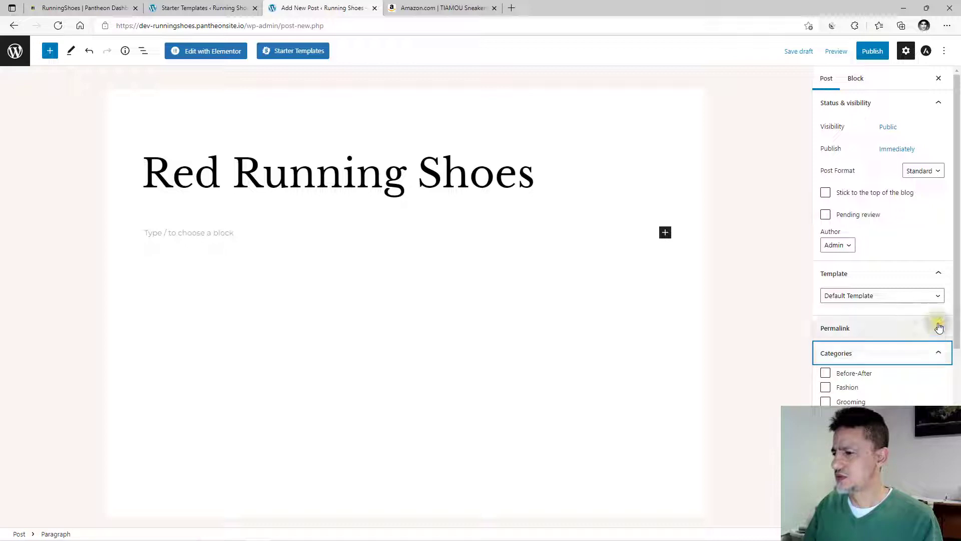
click(938, 328)
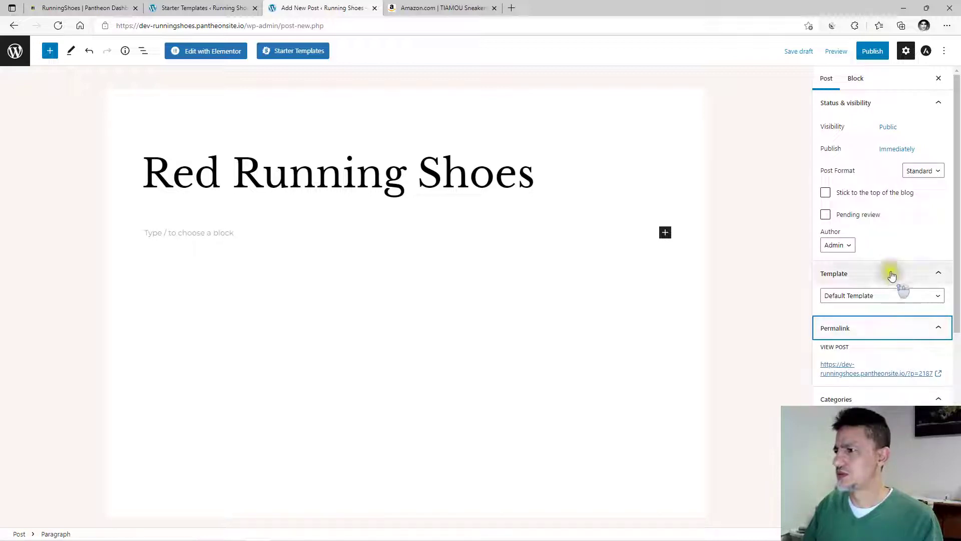
scroll(875, 173, down, 3)
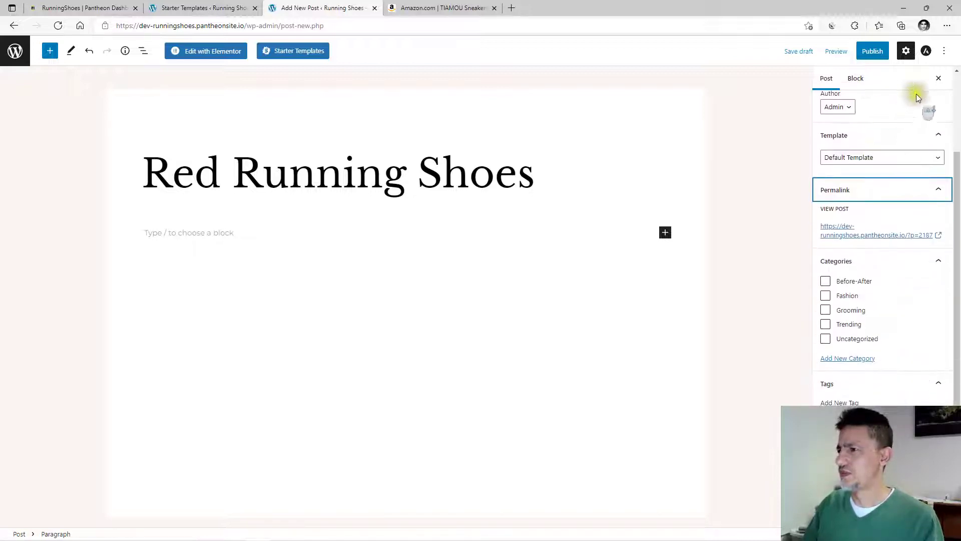
click(906, 50)
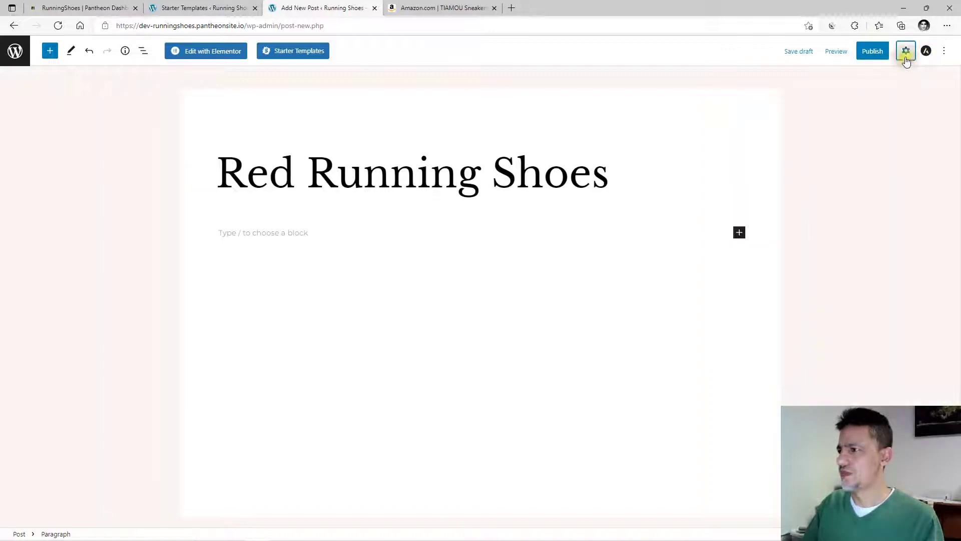
click(906, 50)
In Astra Settings, disable all headers, the title, breadcrumb, featured image and footer.
click(943, 51)
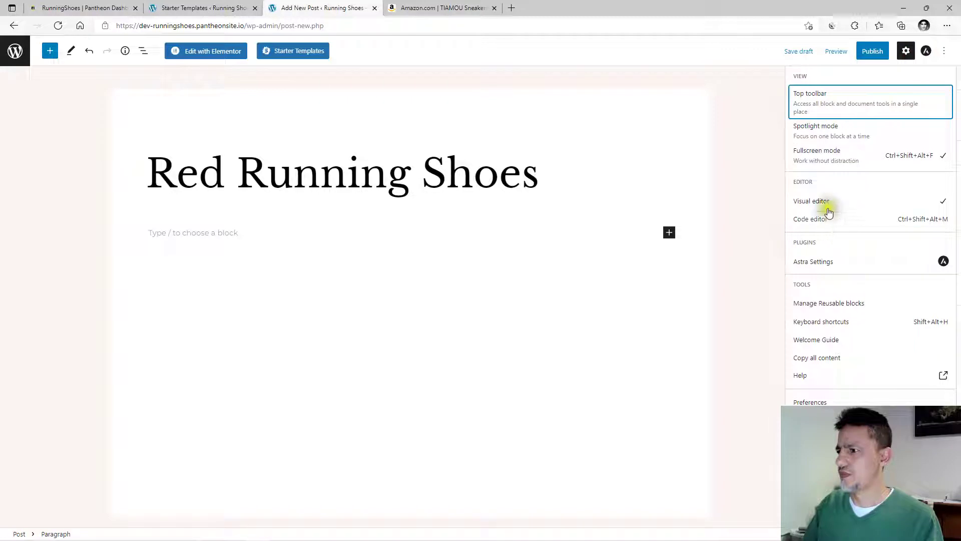
click(821, 262)
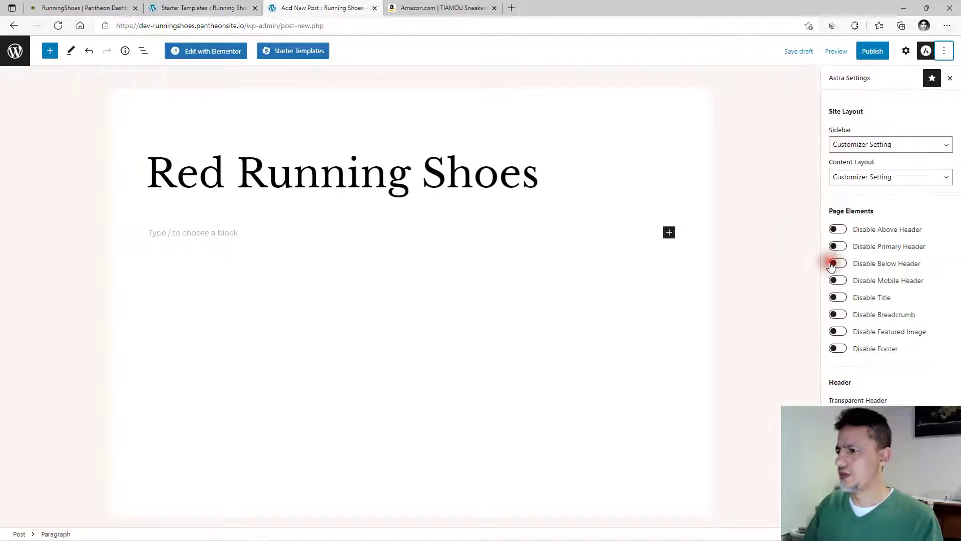
click(836, 231)
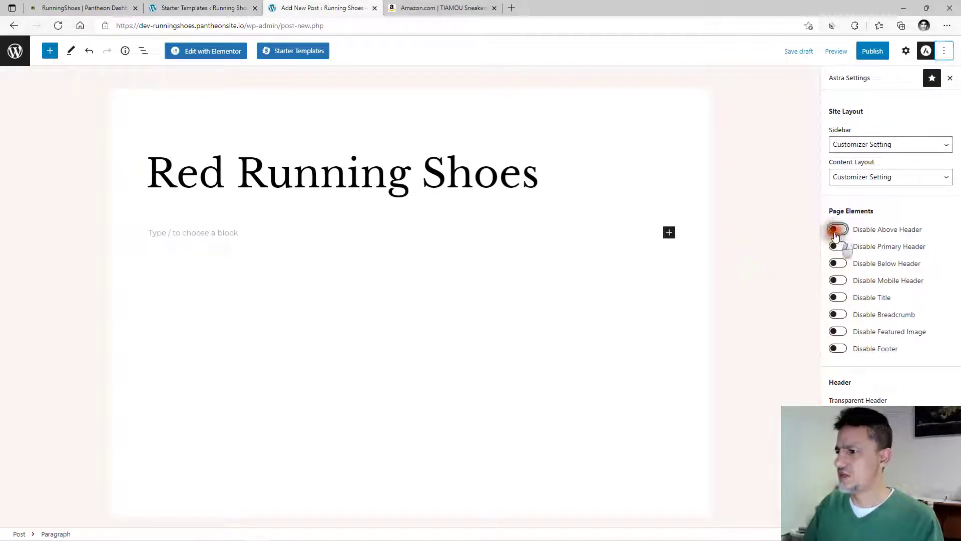
click(837, 247)
click(838, 266)
click(838, 281)
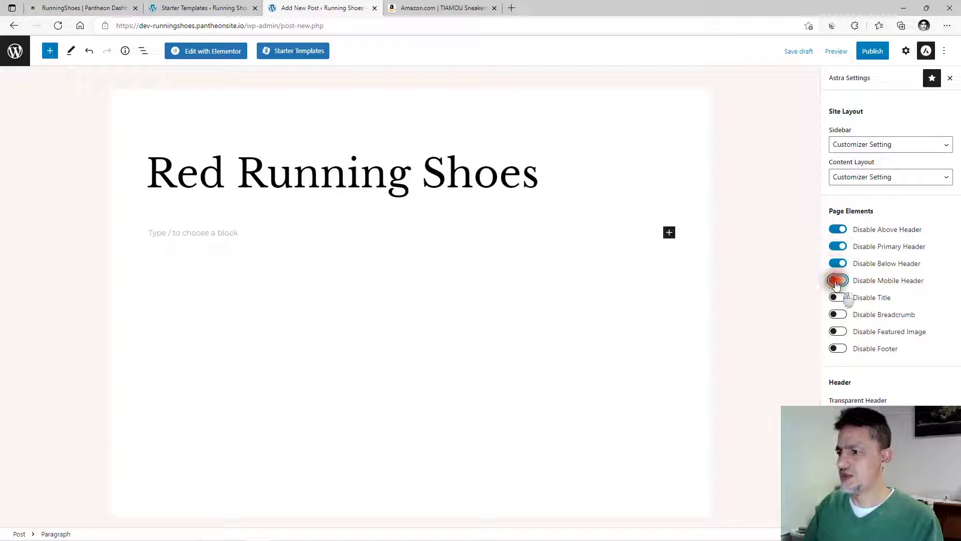
click(837, 298)
click(835, 317)
click(837, 332)
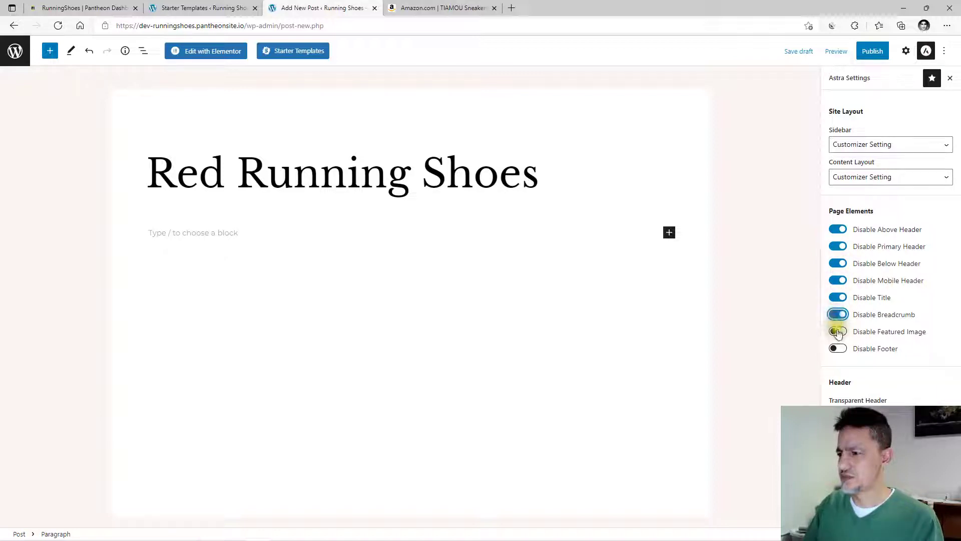
click(836, 349)
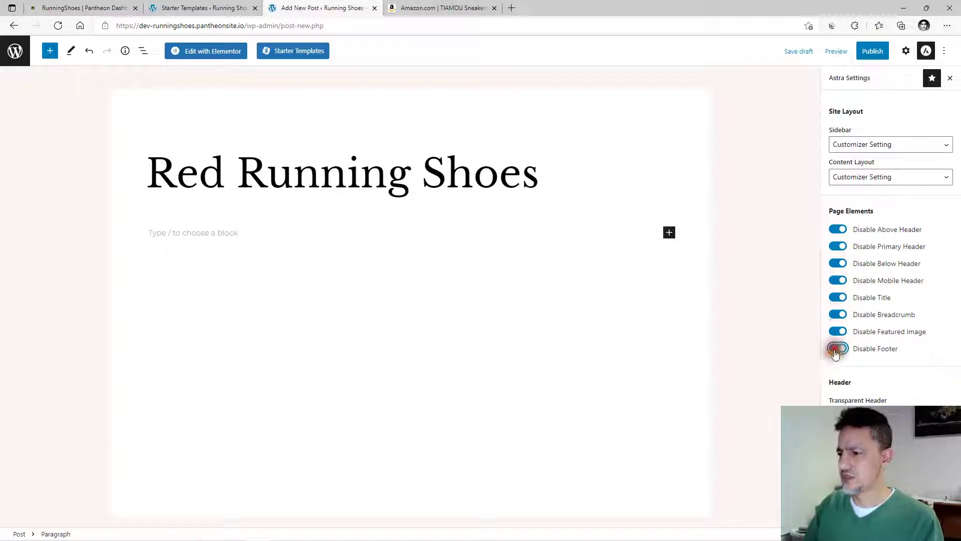
click(206, 52)
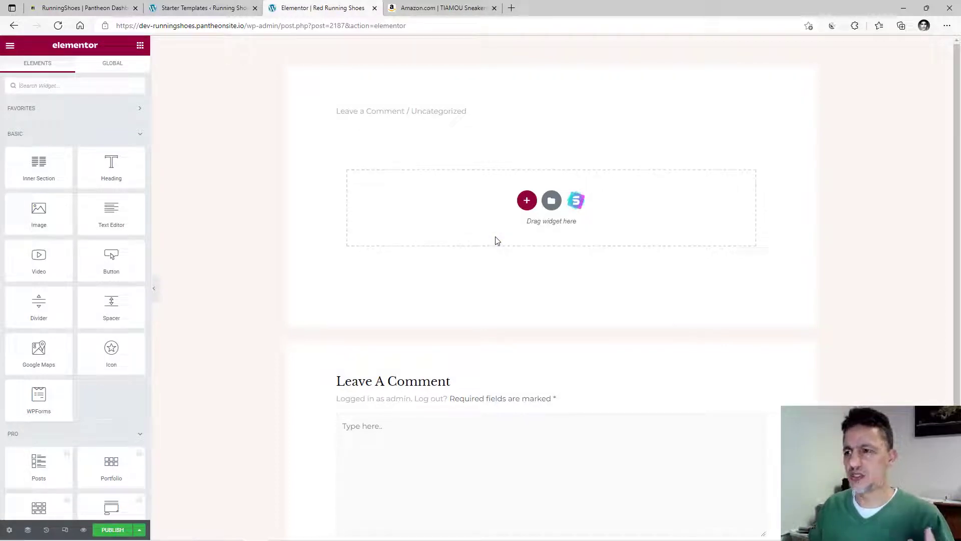
Add a one-column section with a Heading widget reading 'Red Running Shoes'.
click(527, 201)
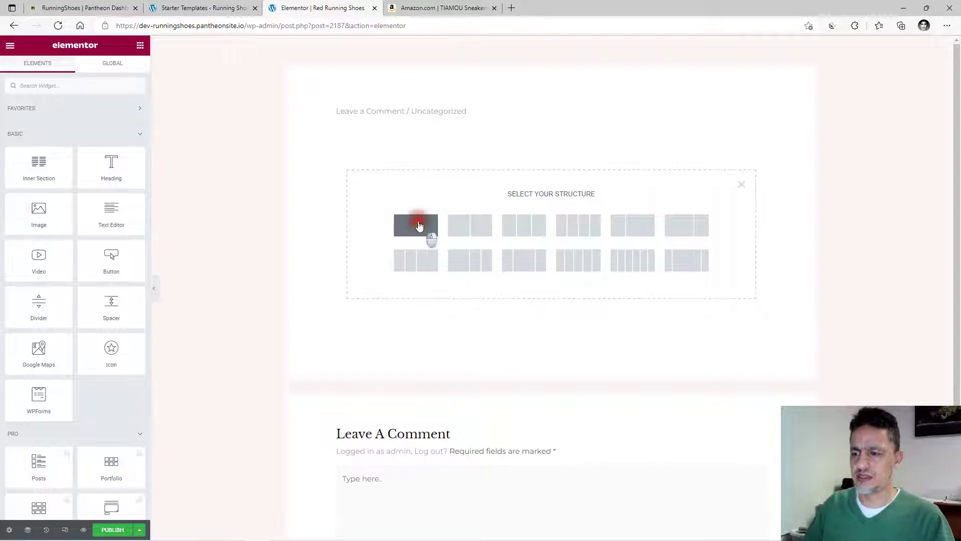
click(419, 225)
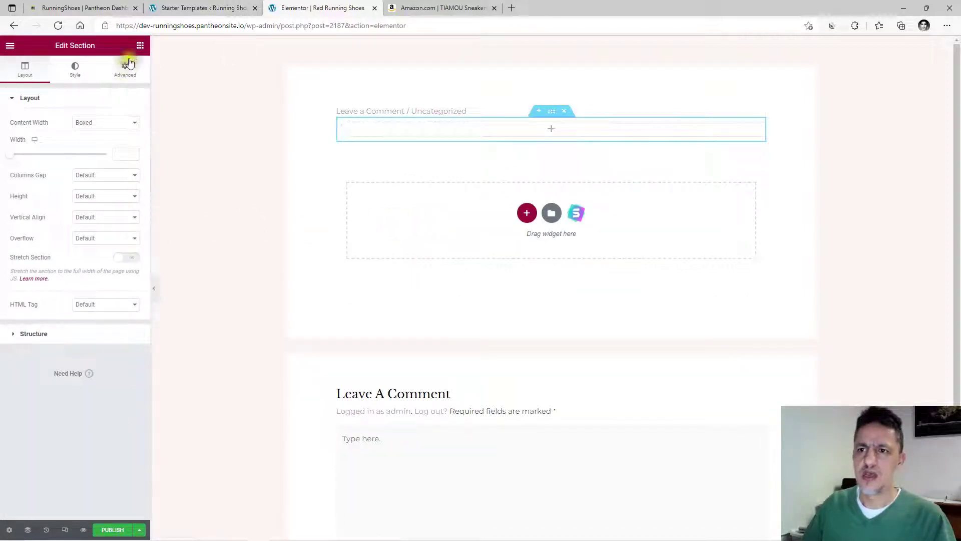
click(139, 45)
drag(109, 168, 512, 125)
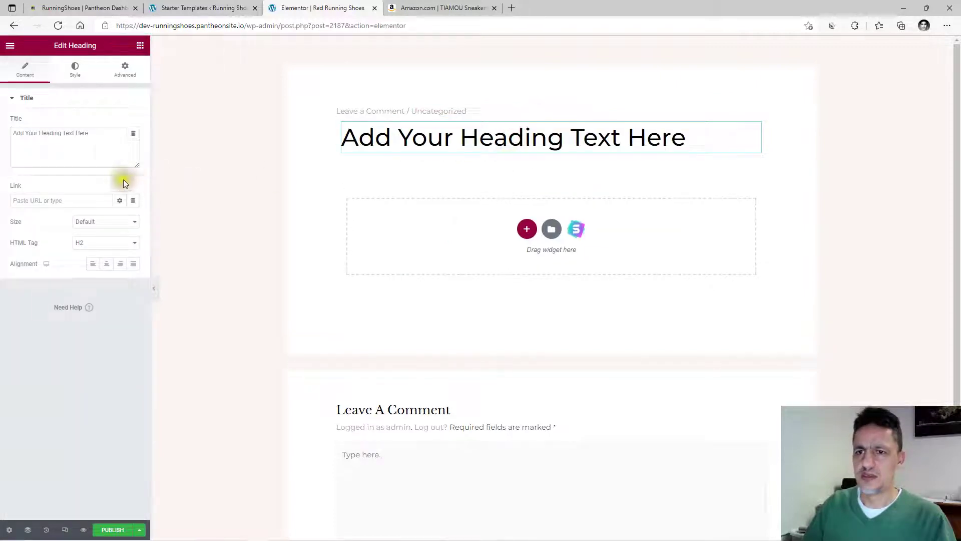
drag(100, 135, 6, 134)
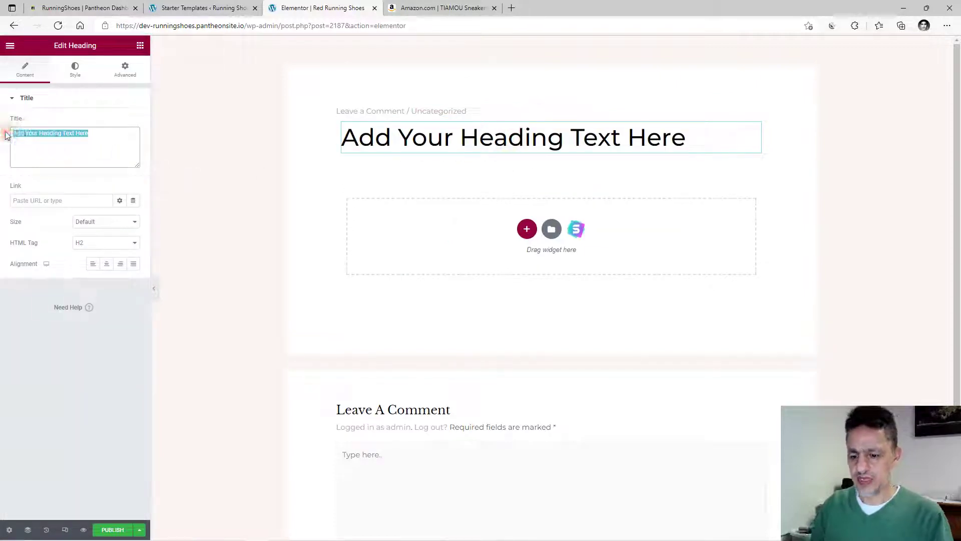
text(Red Running Shoes)
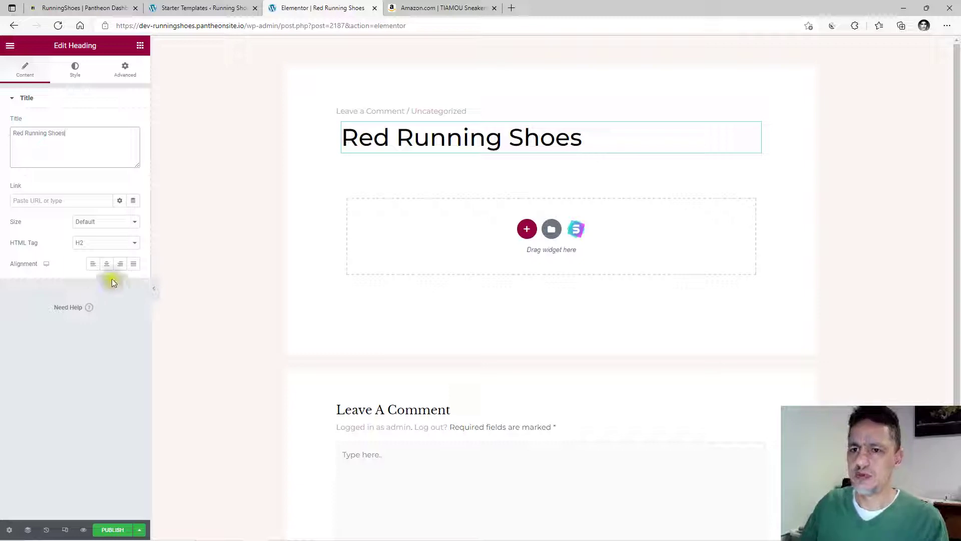
Center the heading and set its HTML tag to H1.
click(106, 263)
click(138, 246)
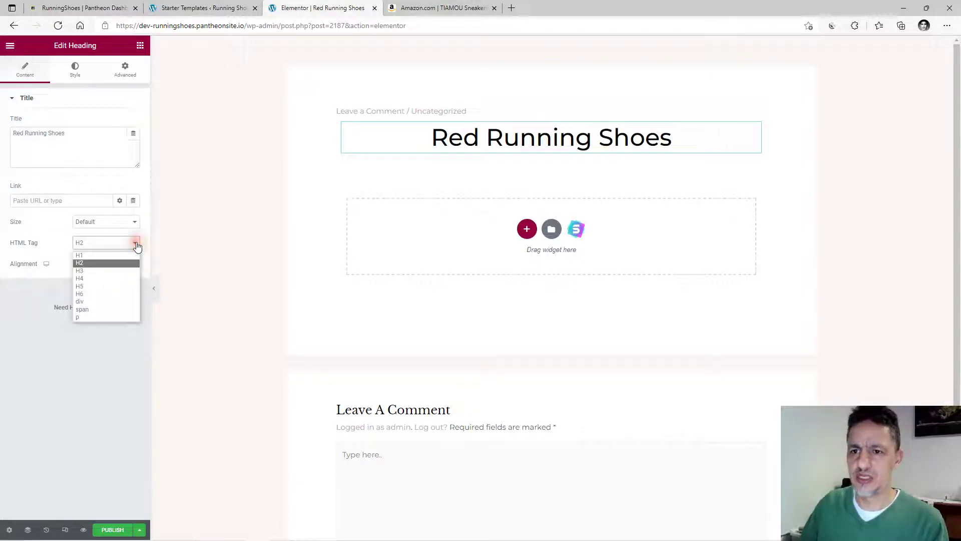
click(78, 255)
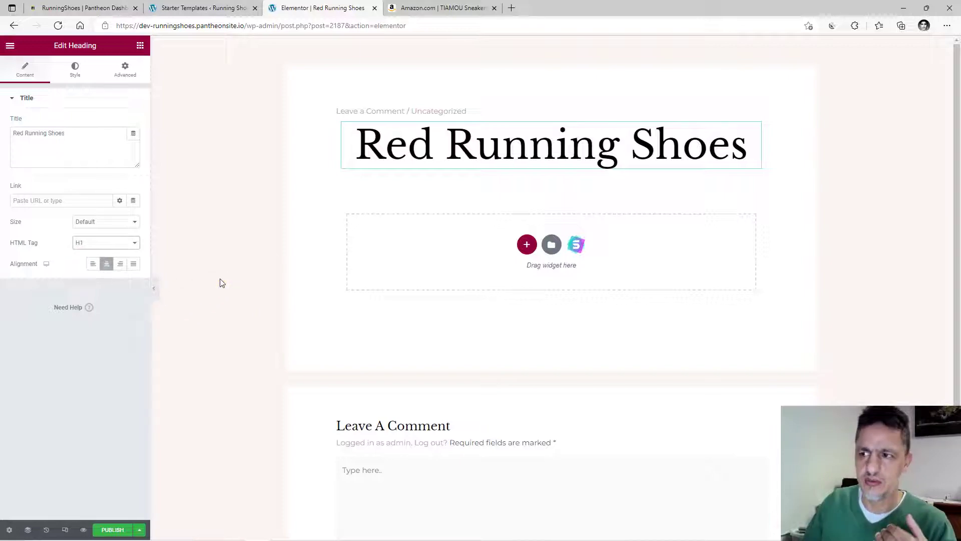
click(419, 8)
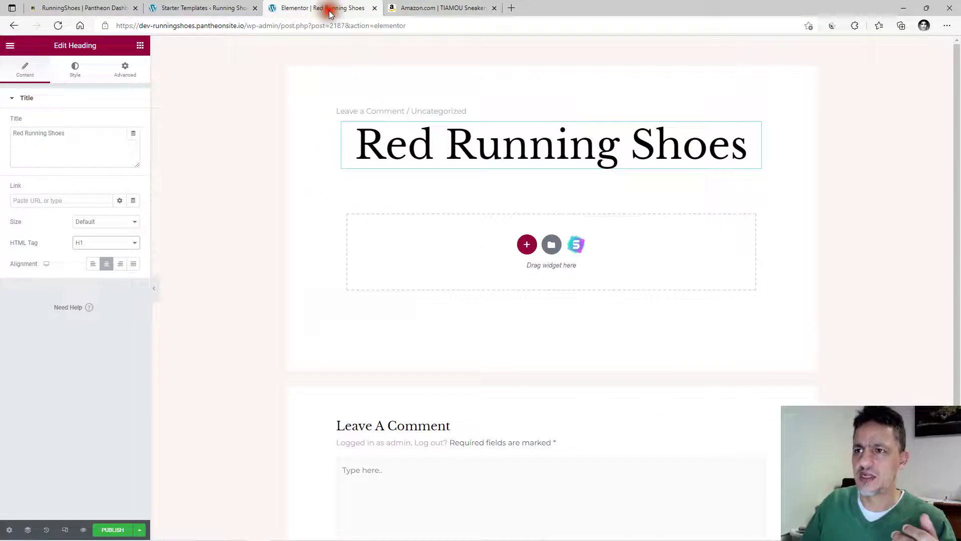
click(327, 9)
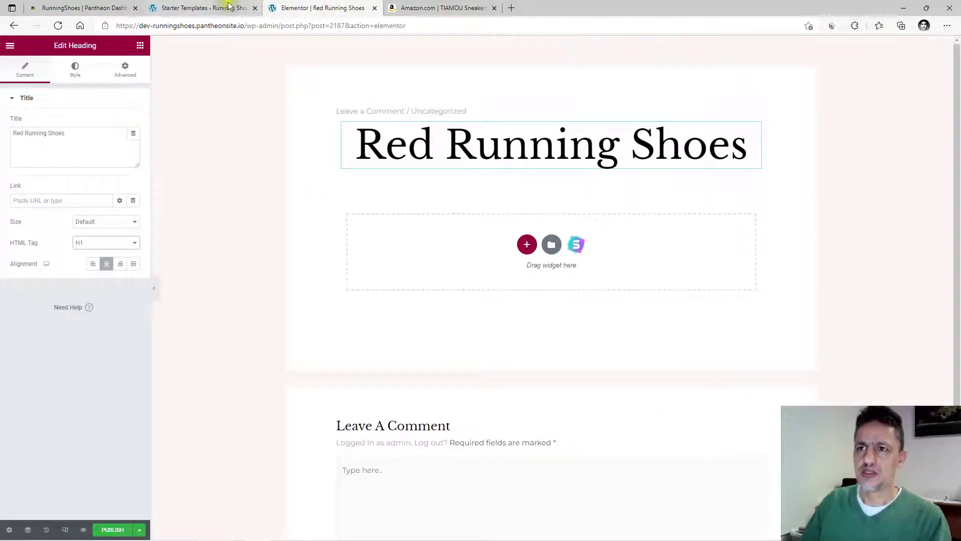
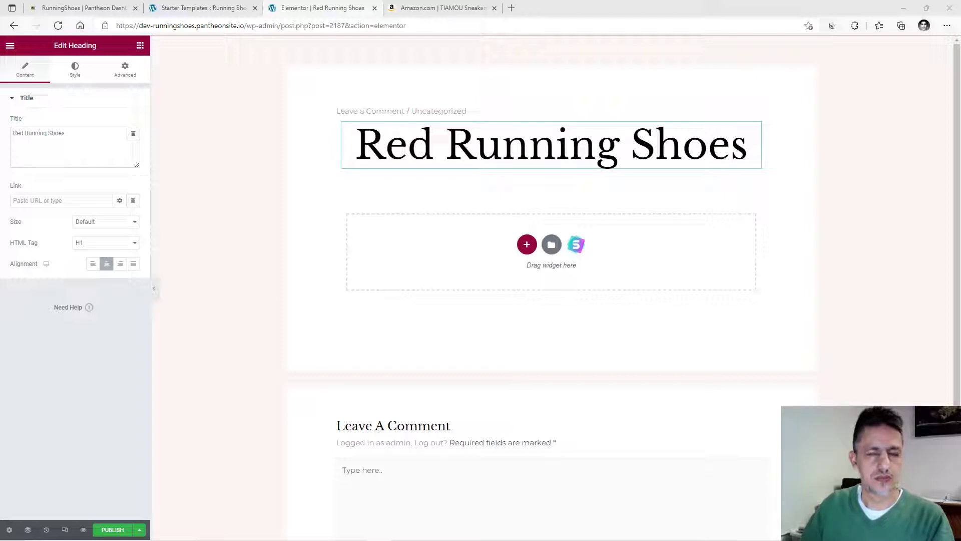
Copy the title text from the Runner's World 'The Best Running Shoes of 2022' article and return to Elementor.
key(alt+Tab)
drag(223, 166, 415, 3)
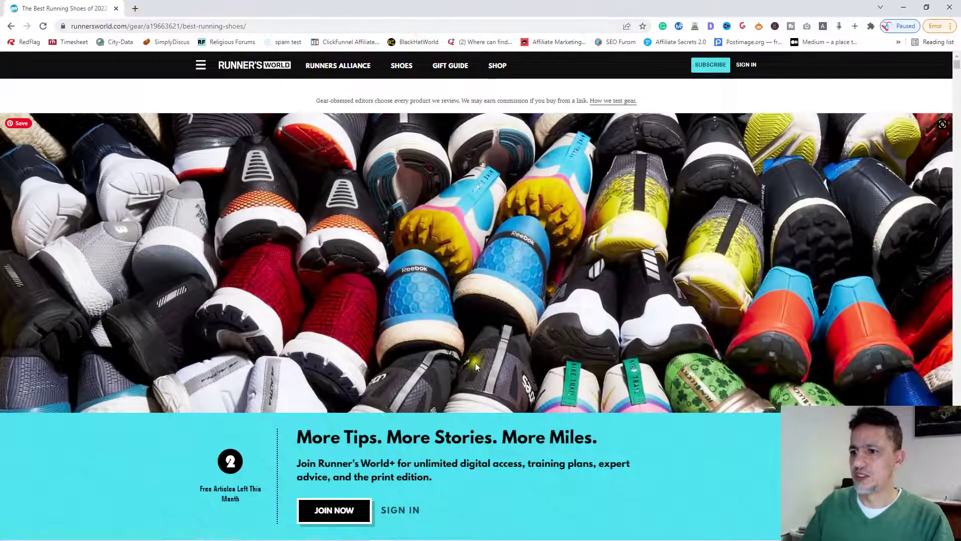
scroll(476, 363, down, 15)
scroll(471, 332, up, 15)
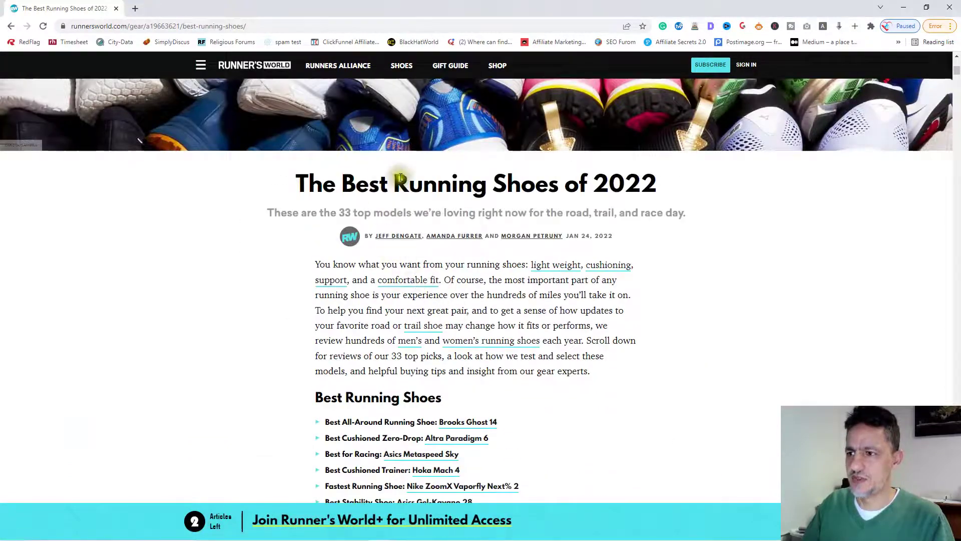
drag(297, 184, 654, 188)
right_click(624, 191)
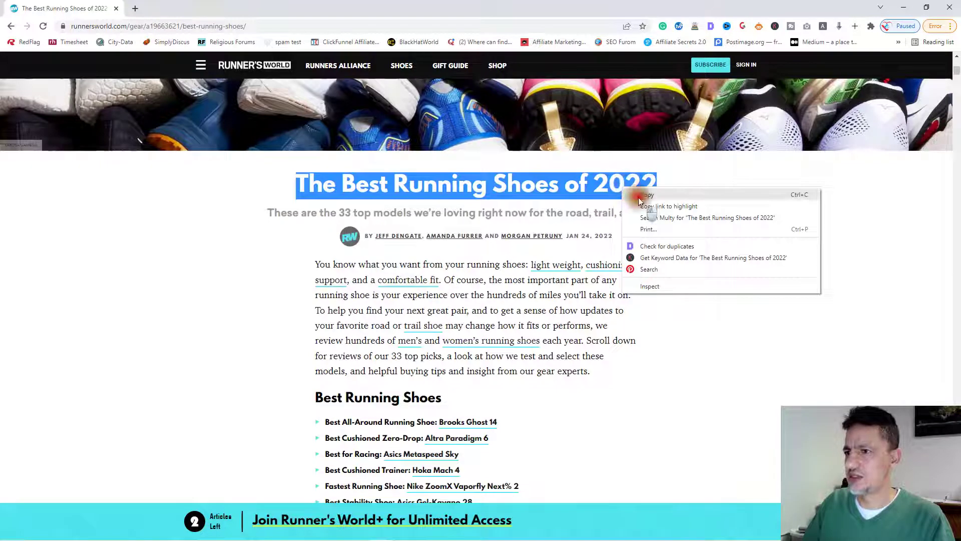
click(638, 198)
key(alt+Tab)
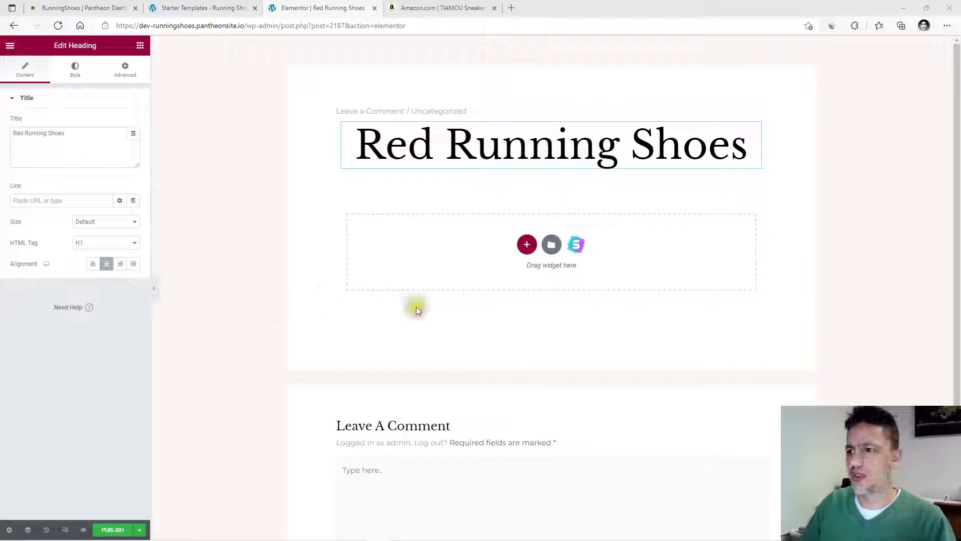
Add a Text Editor with the pasted running-shoes intro paragraph, then an Image widget below it.
click(140, 46)
drag(110, 197, 547, 248)
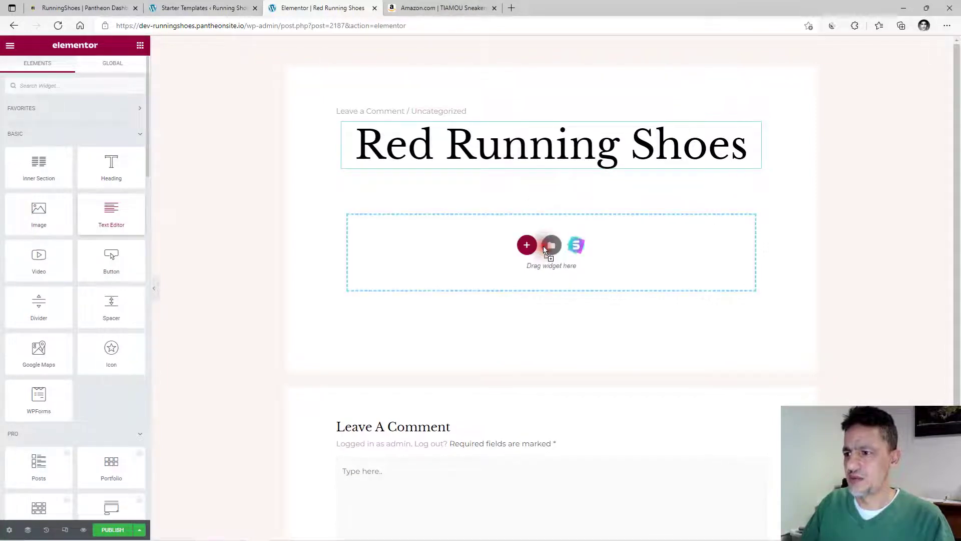
click(67, 261)
key(ctrl+a)
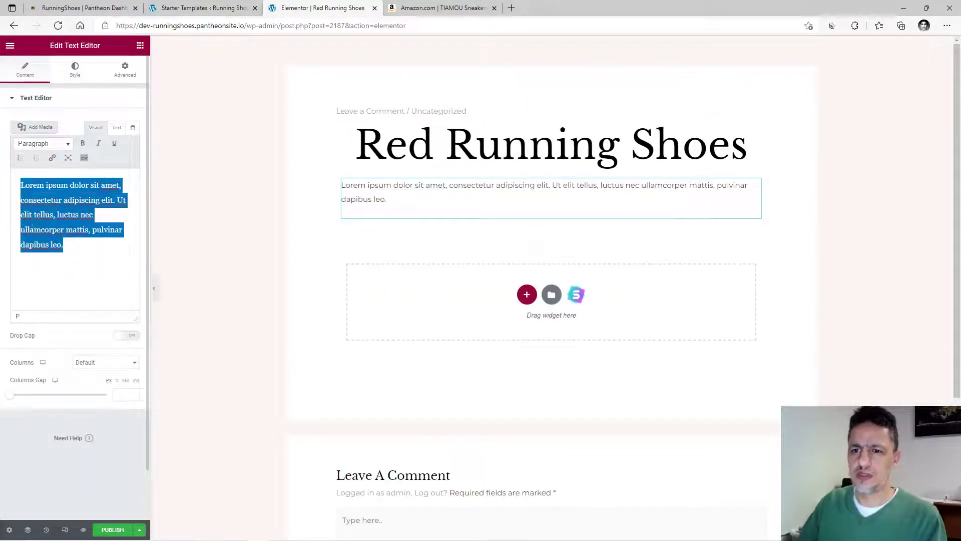
key(ctrl+v)
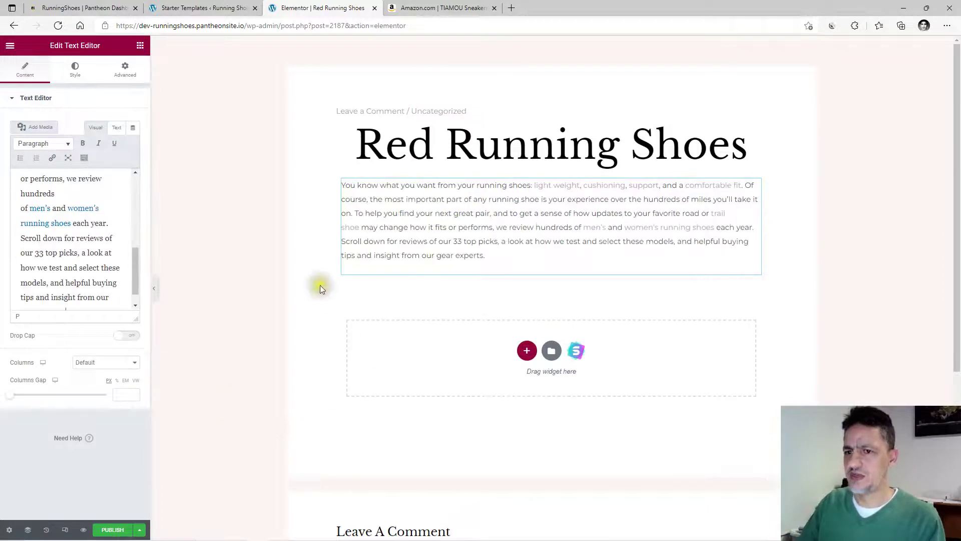
click(321, 289)
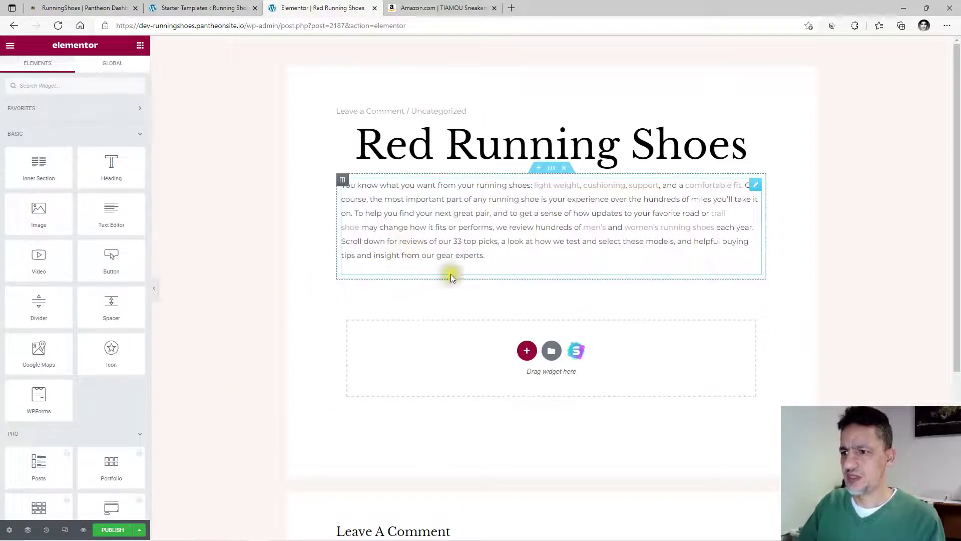
drag(38, 223, 491, 257)
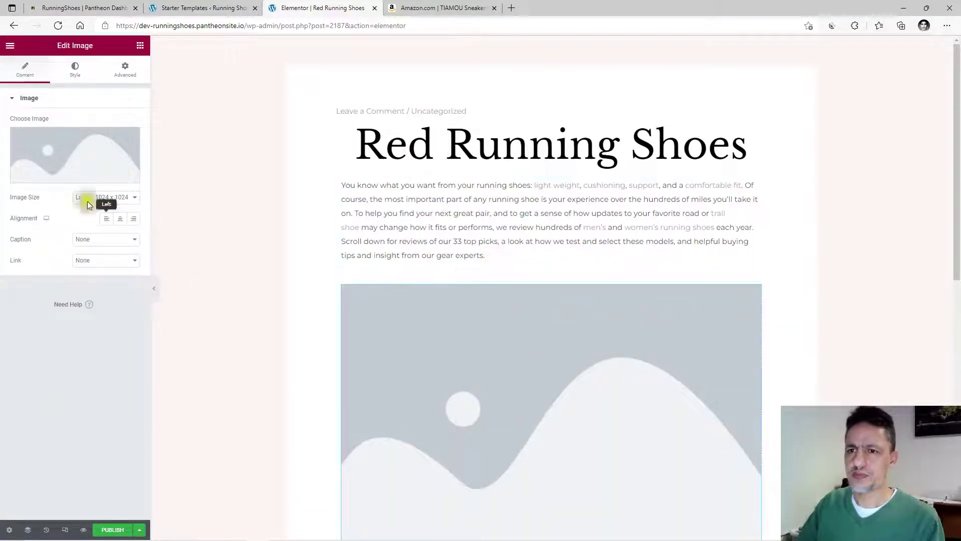
Insert the orange running shoes photo from the Media Library, then add a Heading widget below it.
click(73, 156)
click(225, 162)
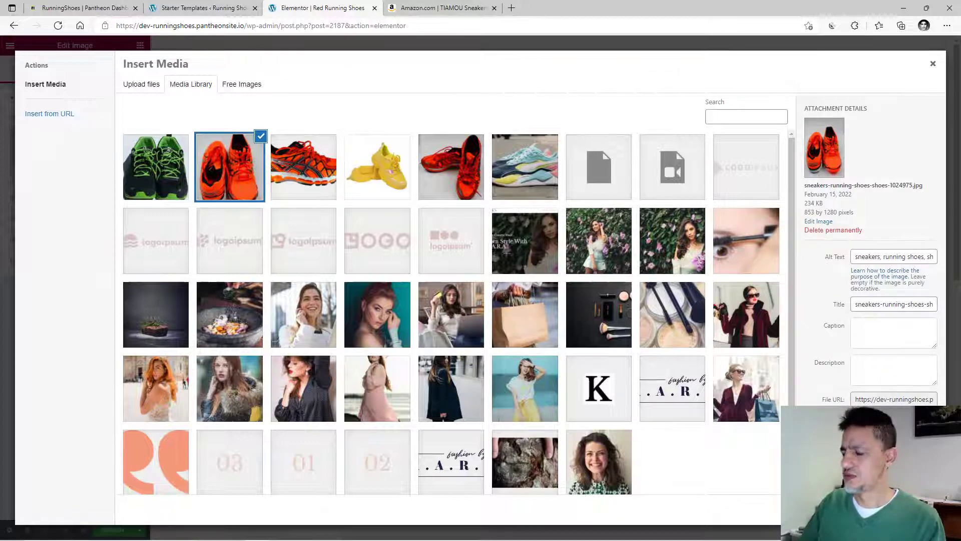
click(901, 510)
scroll(301, 348, down, 10)
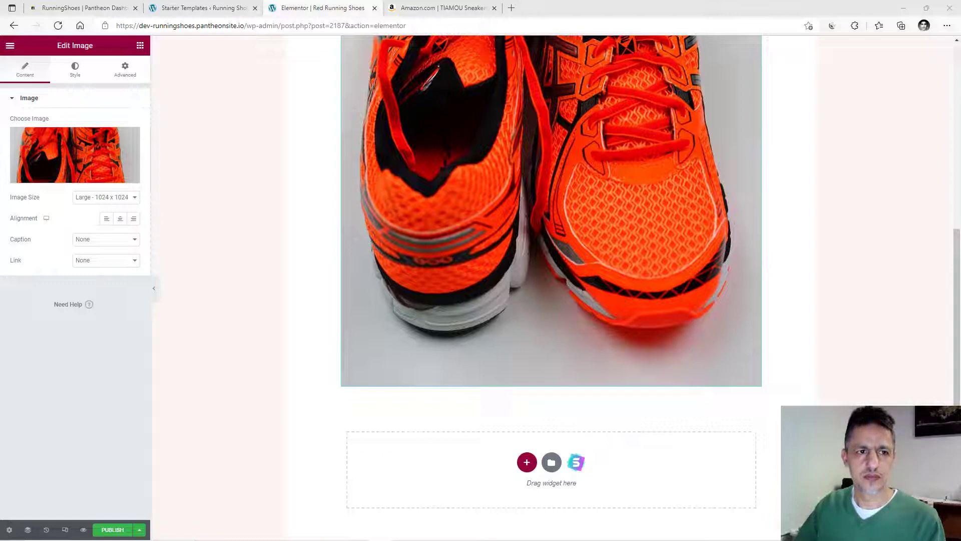
click(140, 45)
drag(111, 167, 455, 337)
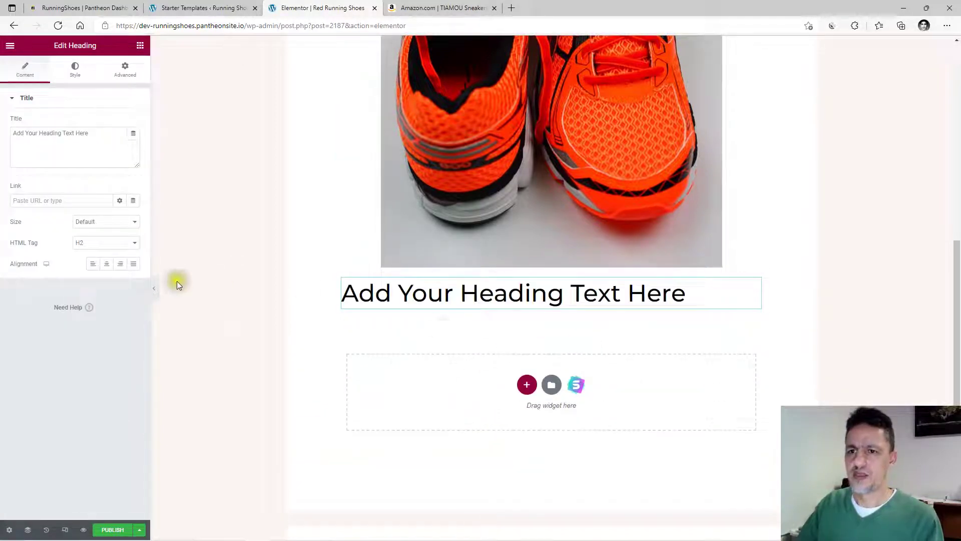
Retitle the new heading to 'How We Test Shoes'.
drag(96, 134, 4, 146)
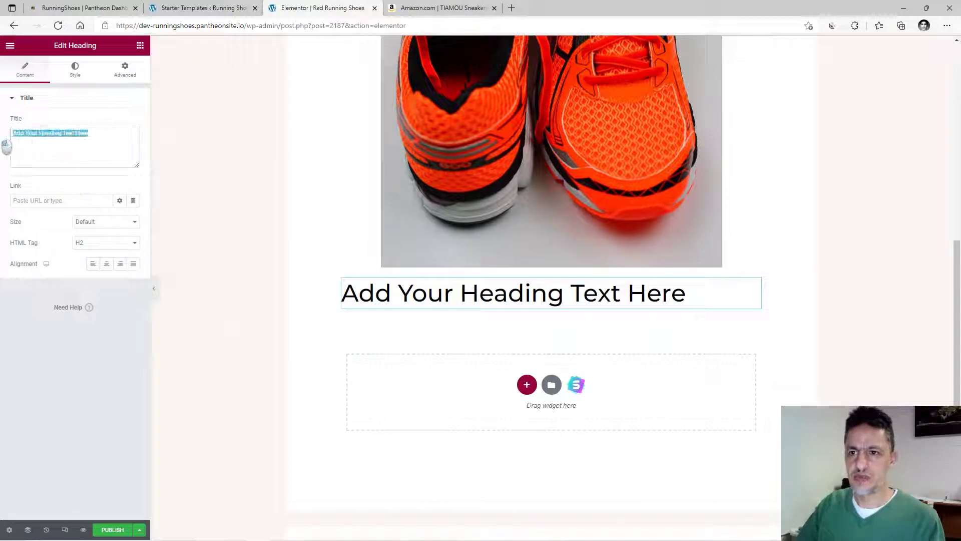
key(ctrl+v)
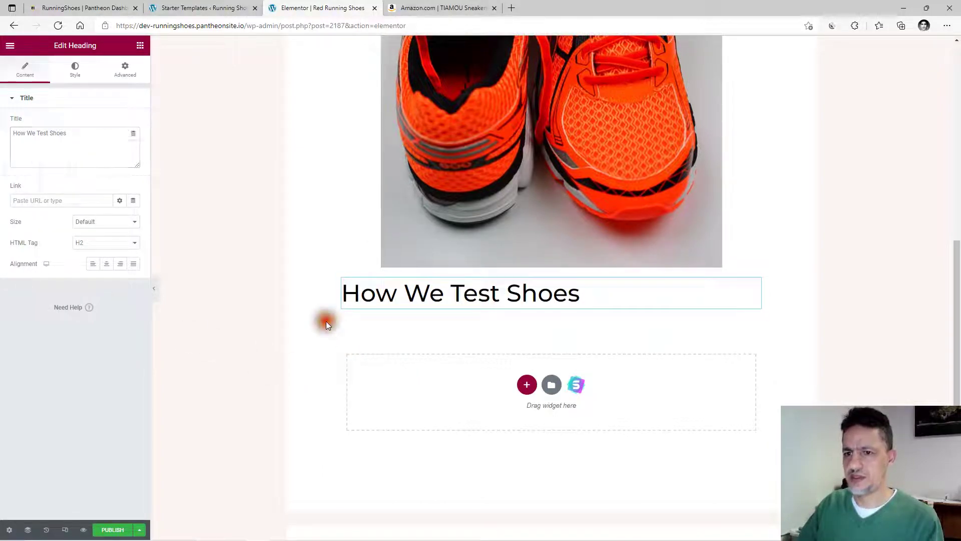
click(326, 321)
Add a Text Editor under it containing the pasted shoe-testing process paragraph.
drag(109, 208, 485, 300)
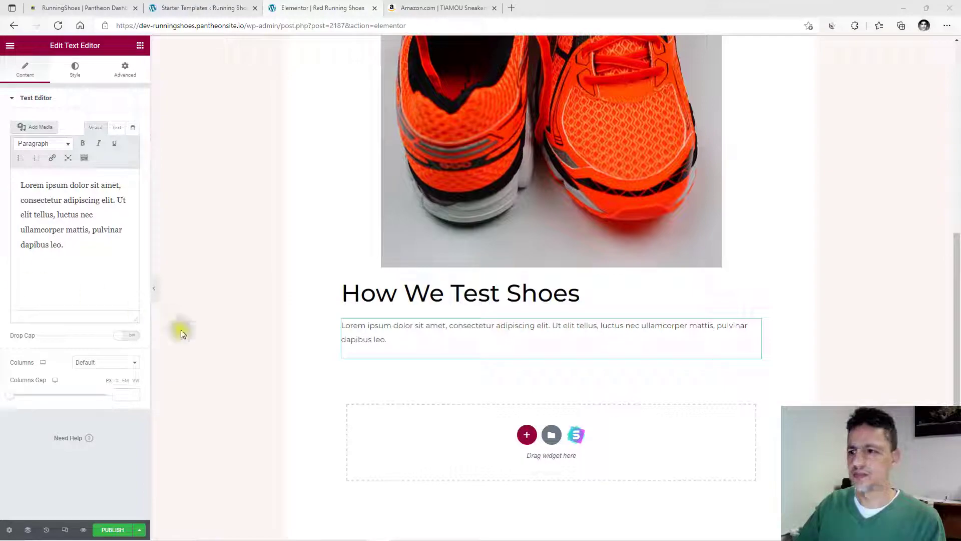
triple_click(90, 245)
text(Runner's World has the most comprehensive running shoe testing process in the industry. We work with more than 250 local runners of all abilities, ages, and sizes for real-world wear-testing on paved roads, dirt paths, and rocky singletrack. After a month of running more than 100 miles in their respective running shoes, our testers report back their findings on features like fit, comfort, performance, and ride. While they're putting miles on the shoes, the same models undergo a battery of mechanical tests in our RW Shoe Lab, where we objectively measure each shoe's cushioning, flexibility, sole thickness, and weight. Our test editors combine their own experience in the shoes with data from the lab and feedback from our wear testers to create reliable, useful reviews of every pair we run in.)
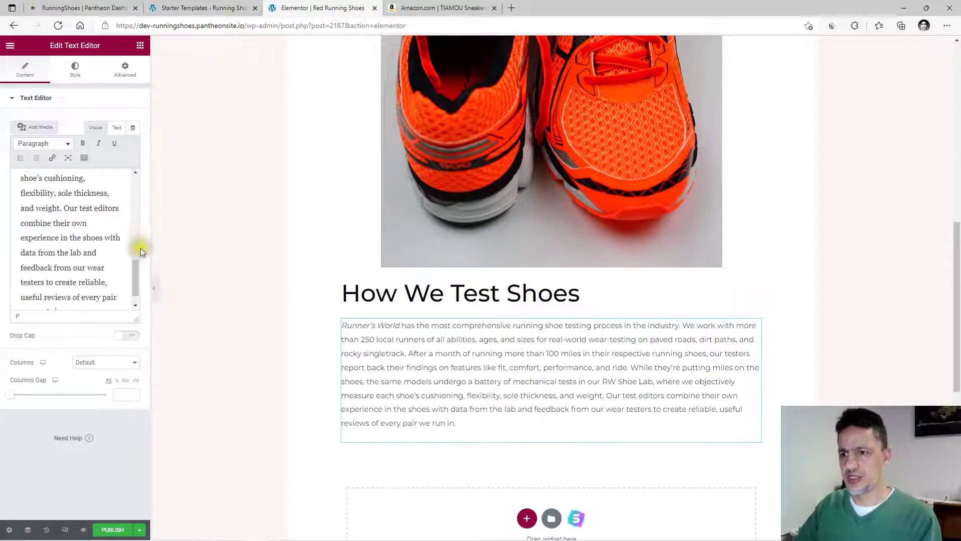
click(299, 318)
scroll(343, 350, up, 7)
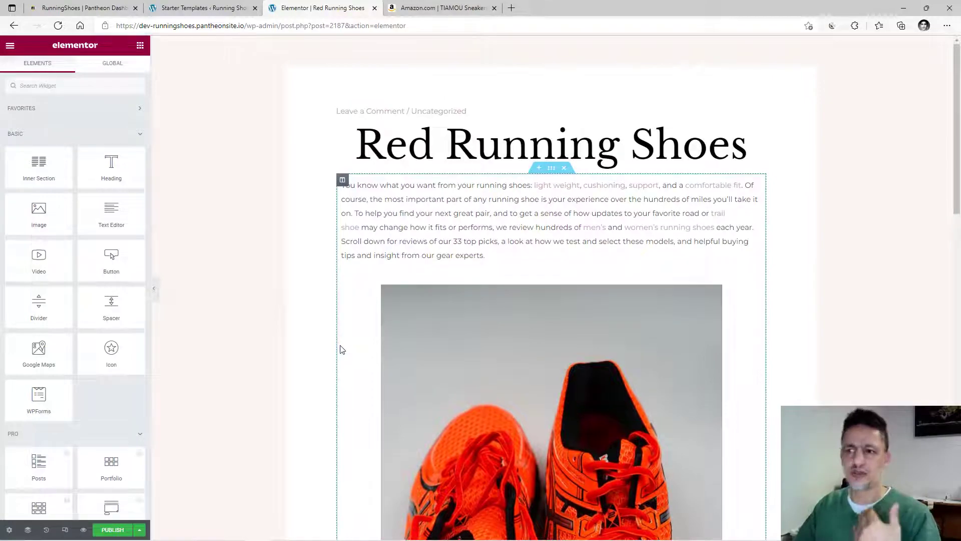
scroll(343, 351, down, 8)
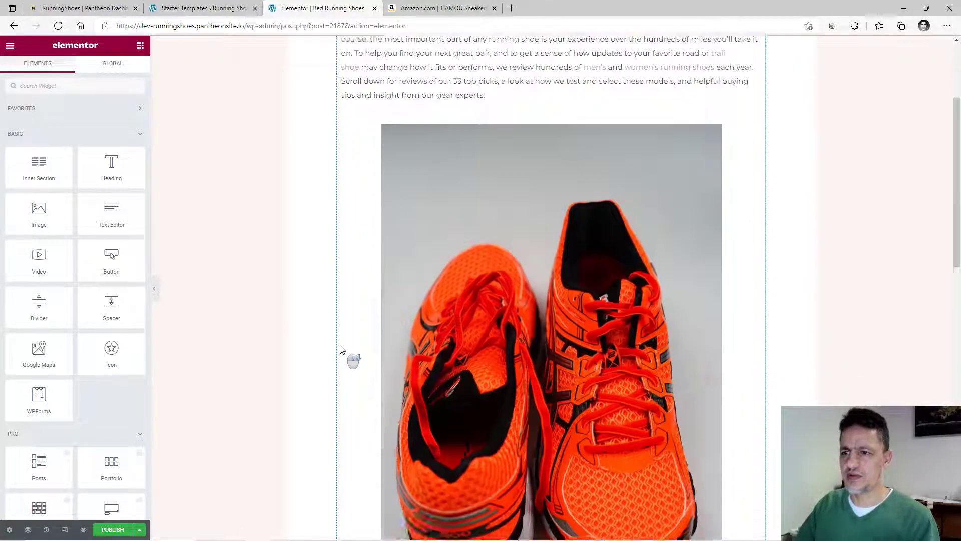
Add a centred, full-width button labelled 'Buy Now' below the testing paragraph.
drag(111, 258, 510, 288)
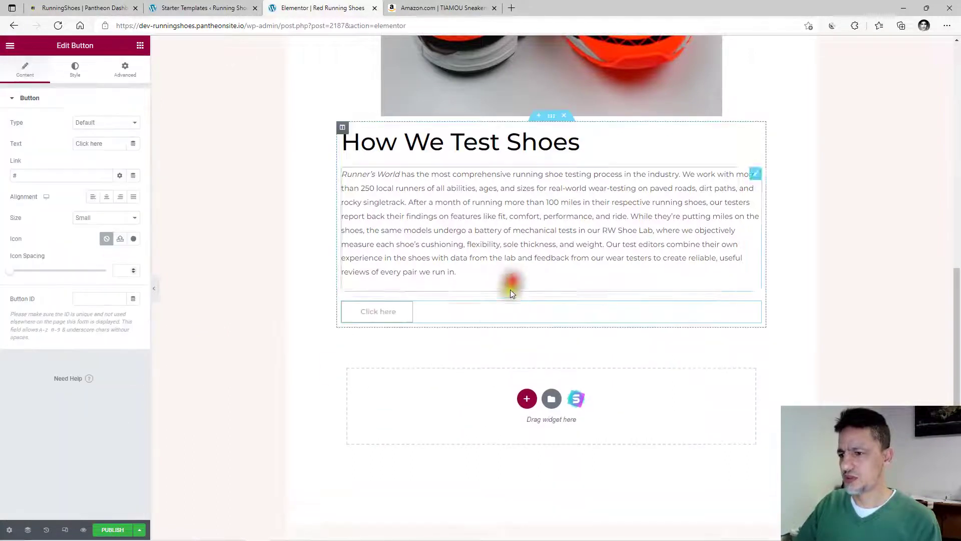
click(106, 197)
click(136, 198)
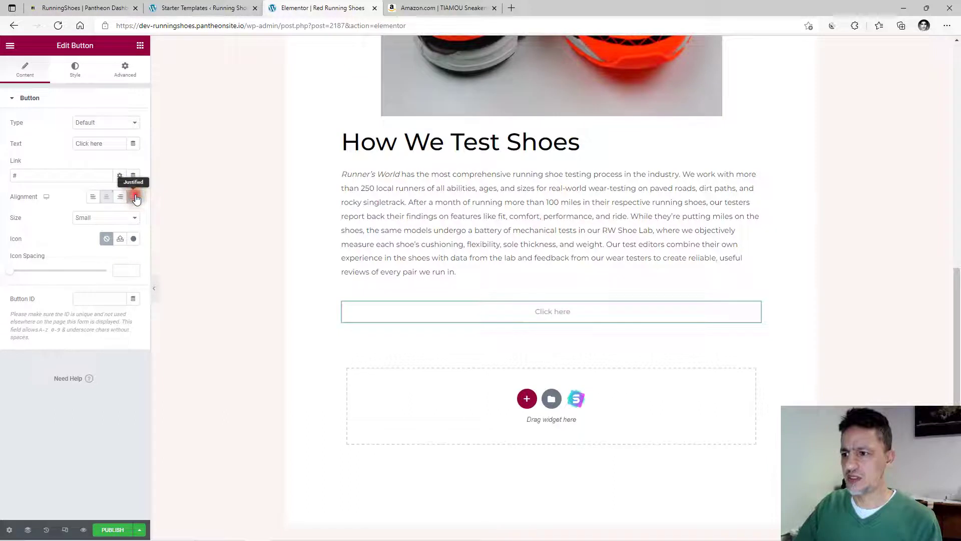
drag(108, 150, 13, 143)
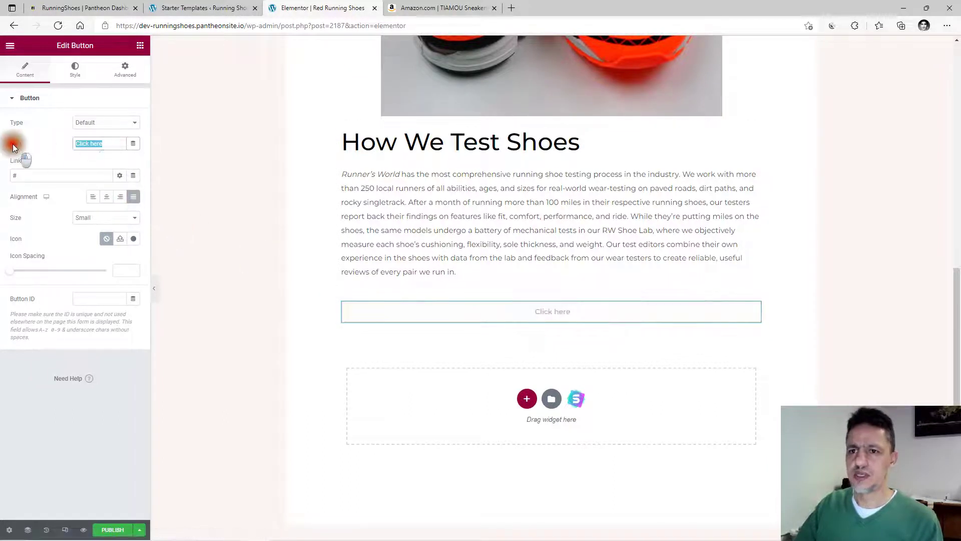
text(Buy )
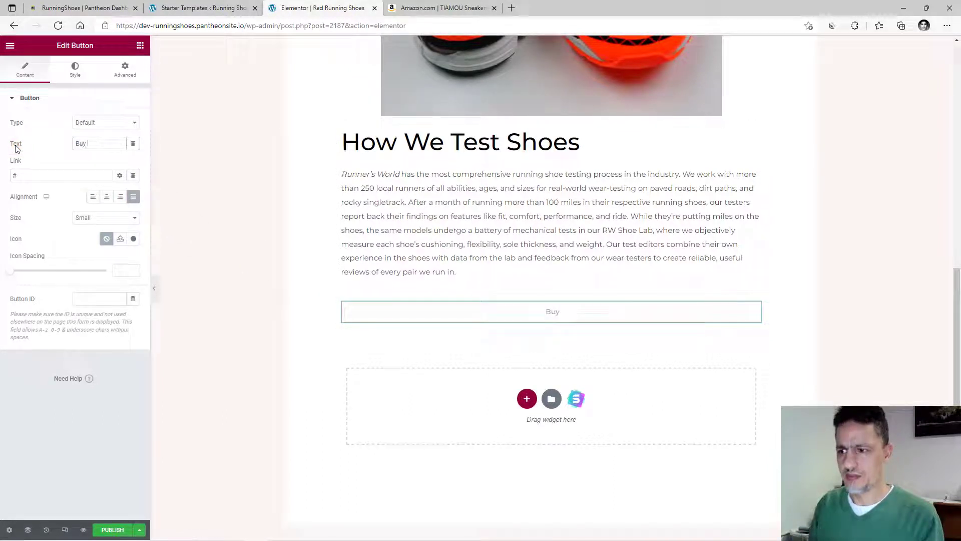
text(Now)
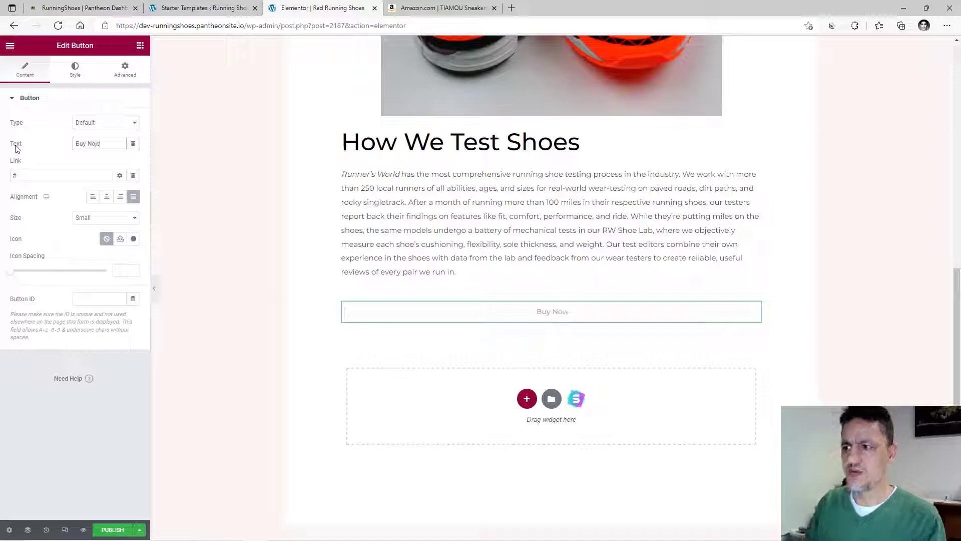
click(247, 333)
Set the Buy Now button type to Success and its text colour to the black global colour.
click(356, 315)
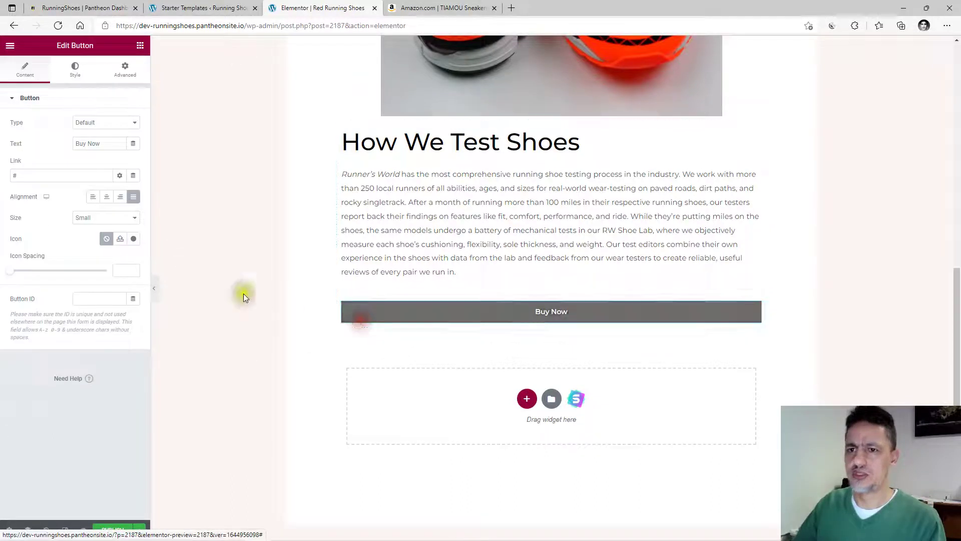
click(107, 129)
click(98, 145)
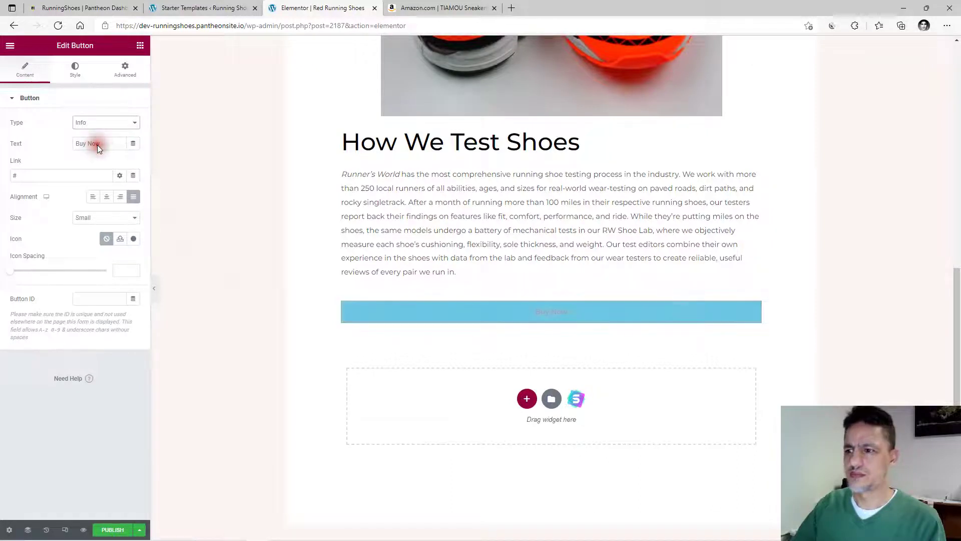
click(104, 124)
click(98, 149)
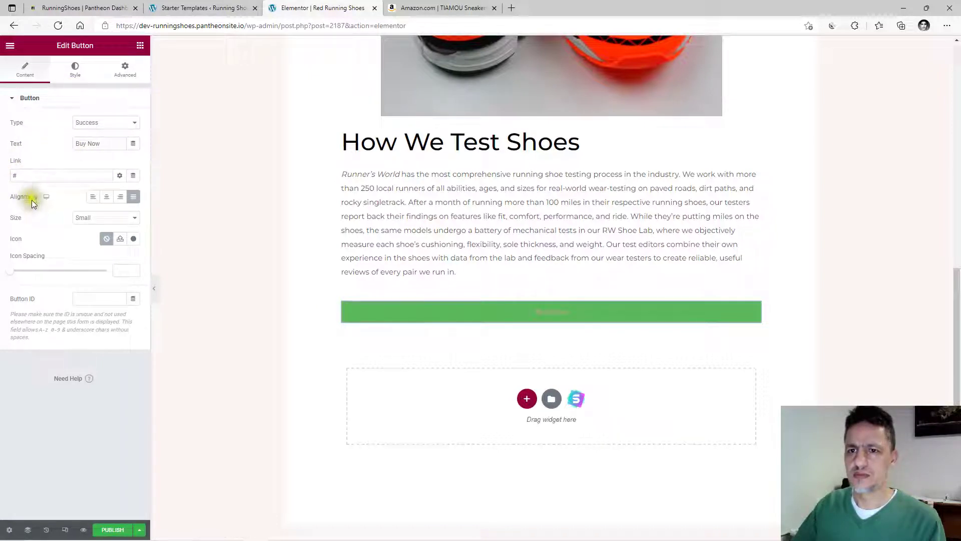
click(75, 69)
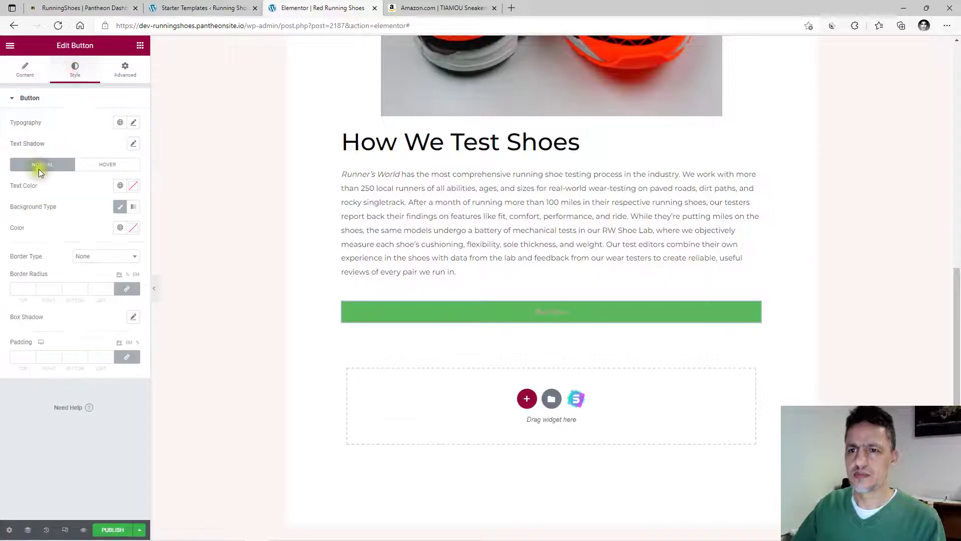
click(121, 186)
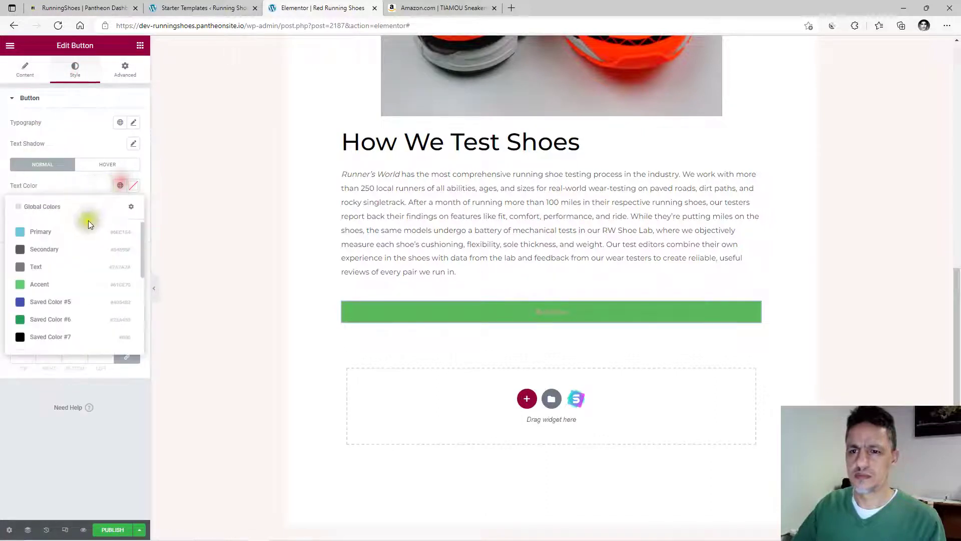
click(33, 335)
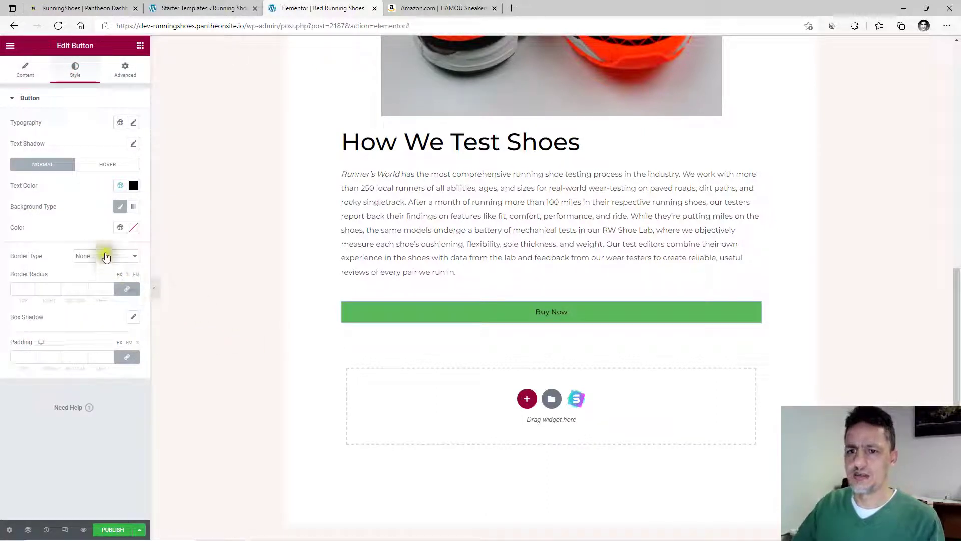
click(213, 266)
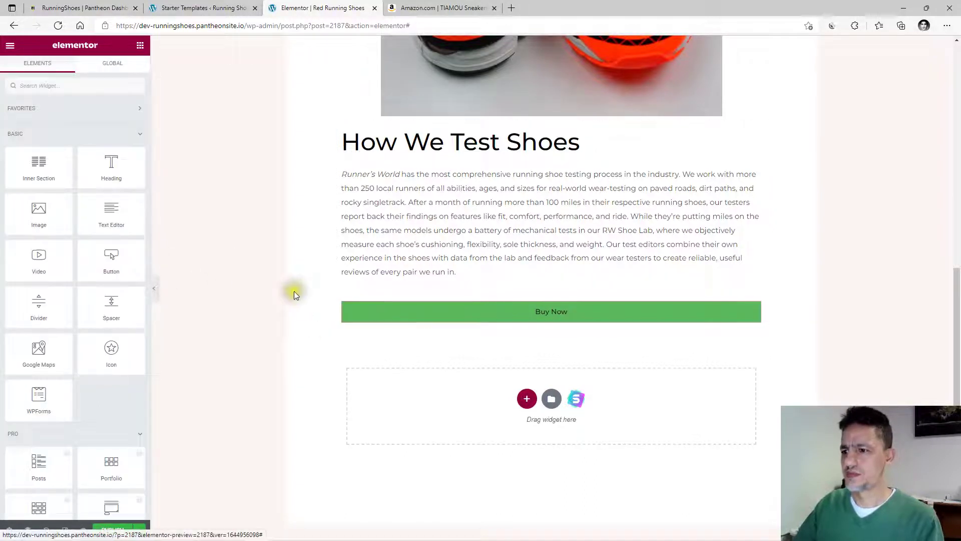
Reopen the Buy Now button's Content settings and bring up the Amazon product page.
click(480, 309)
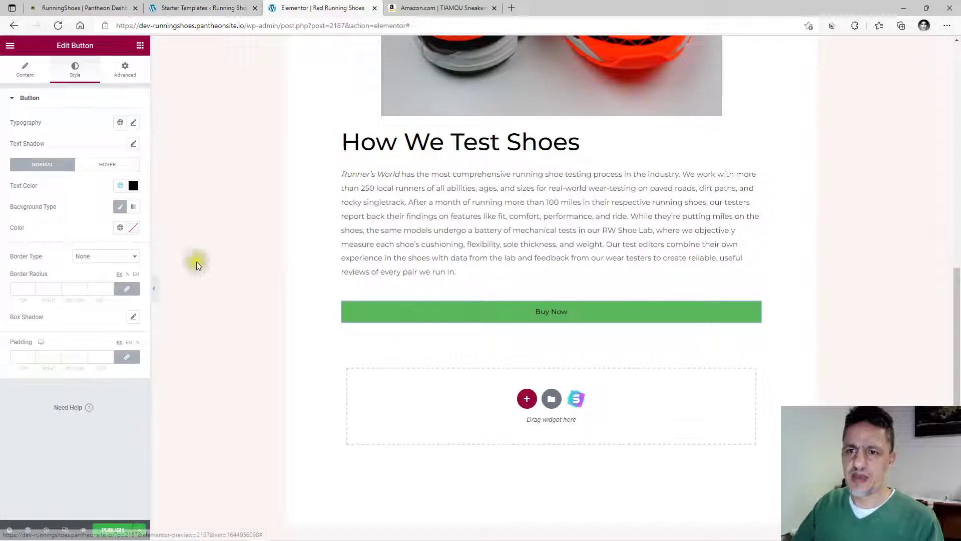
click(25, 69)
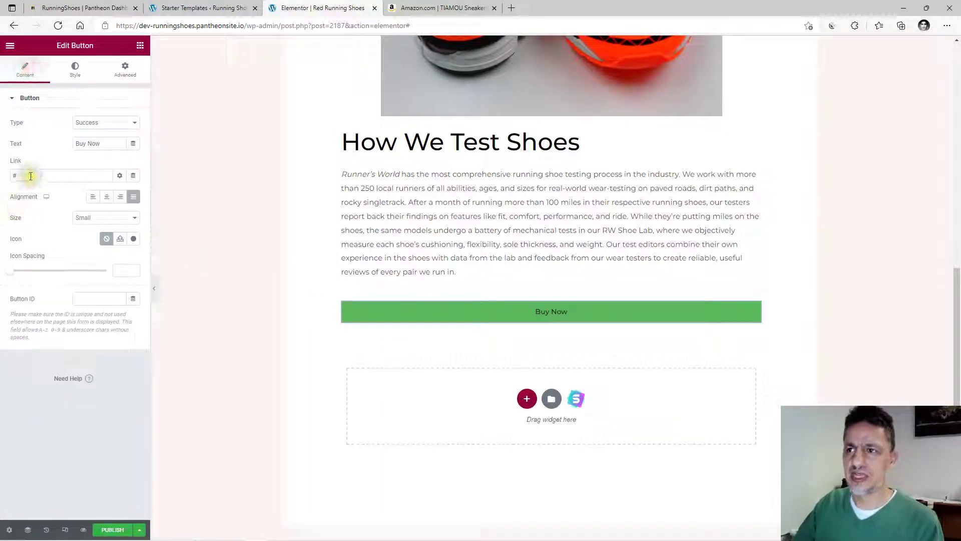
click(439, 11)
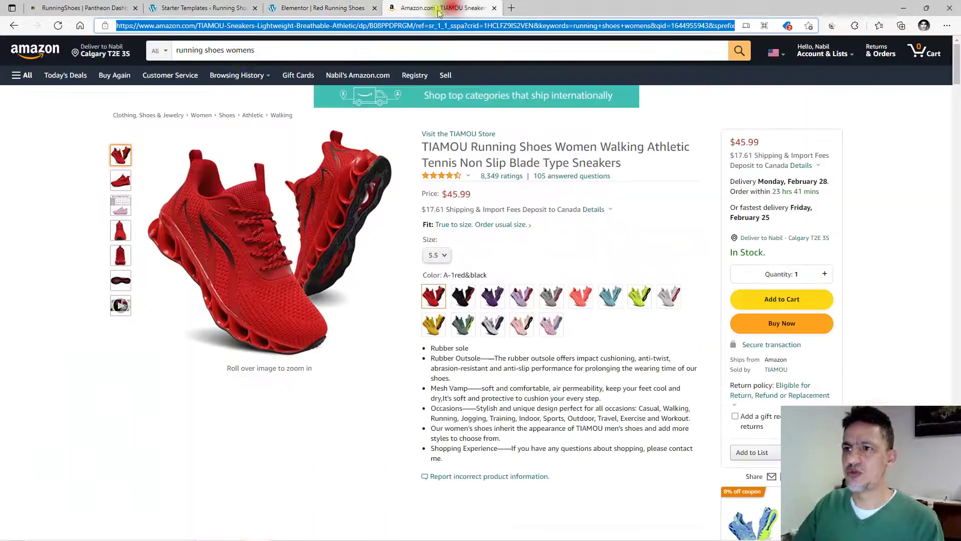
Set the Buy Now button's Link to the copied Amazon TIAMOU red running-shoe product URL.
right_click(249, 22)
click(273, 100)
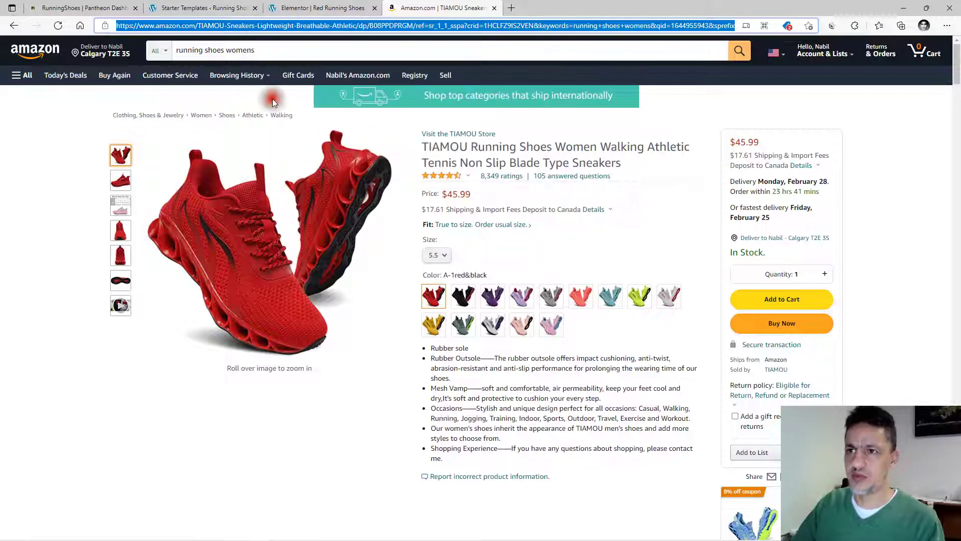
click(304, 9)
double_click(14, 175)
key(ctrl+v)
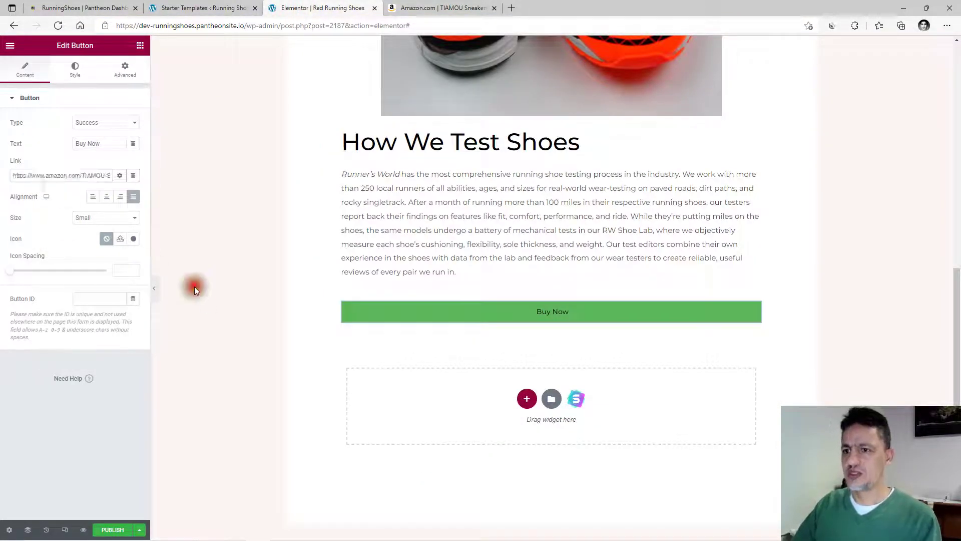
click(194, 287)
scroll(416, 299, up, 10)
scroll(416, 299, up, 2)
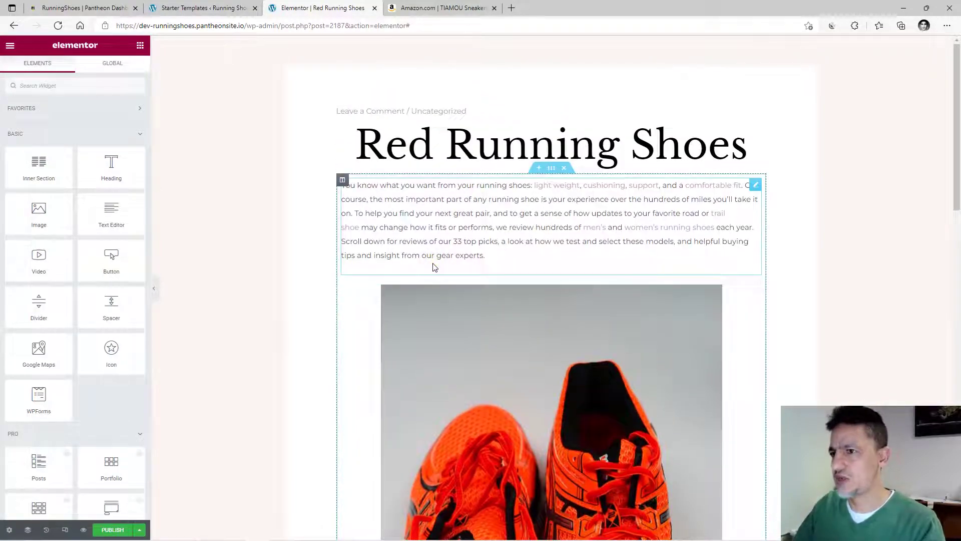
Review the finished page and publish the Red Running Shoes post.
scroll(434, 267, down, 12)
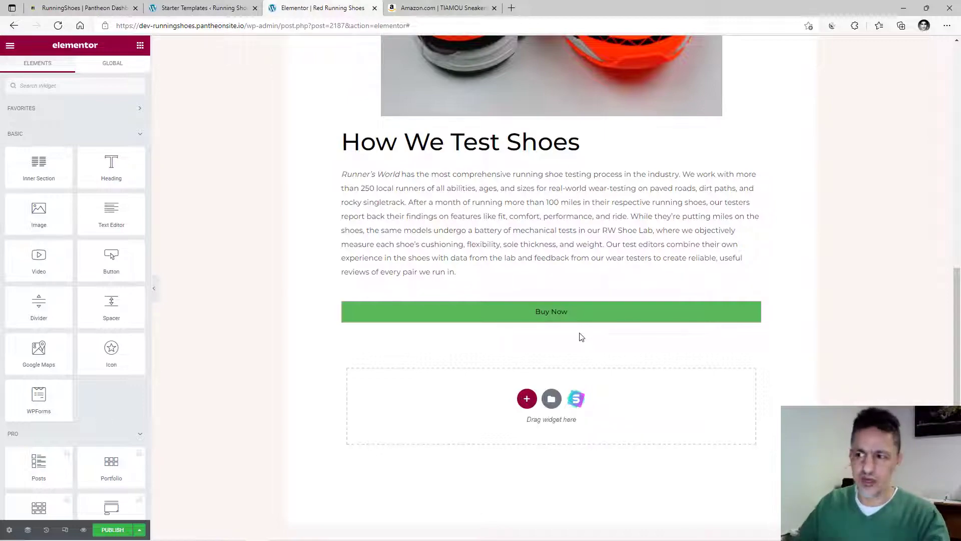
scroll(581, 337, up, 10)
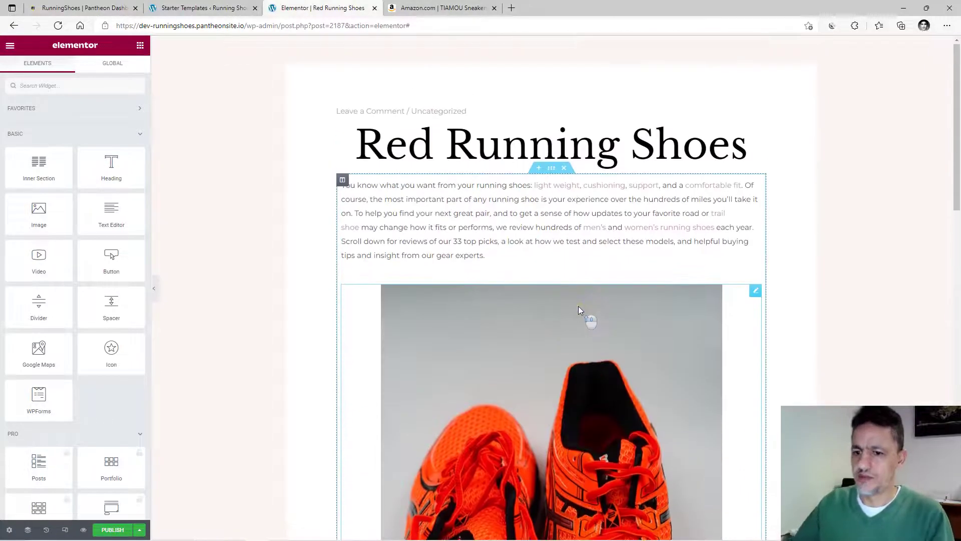
click(111, 530)
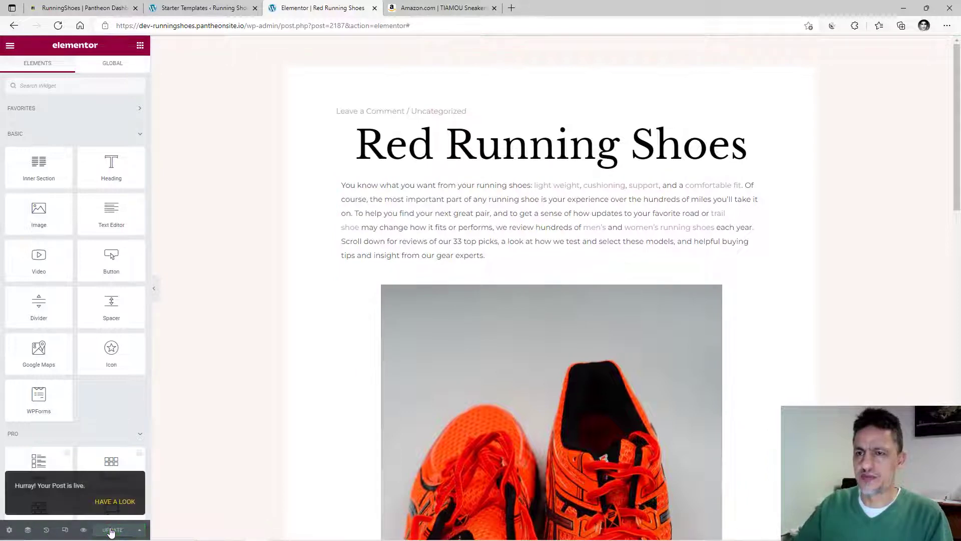
click(10, 46)
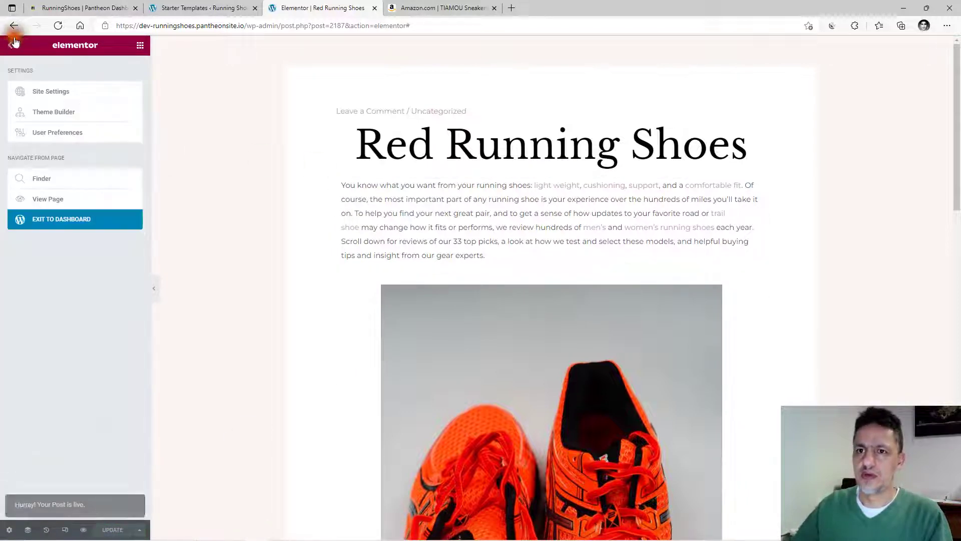
From the dashboard's Posts list, copy the Red Running Shoes post's link address.
click(70, 225)
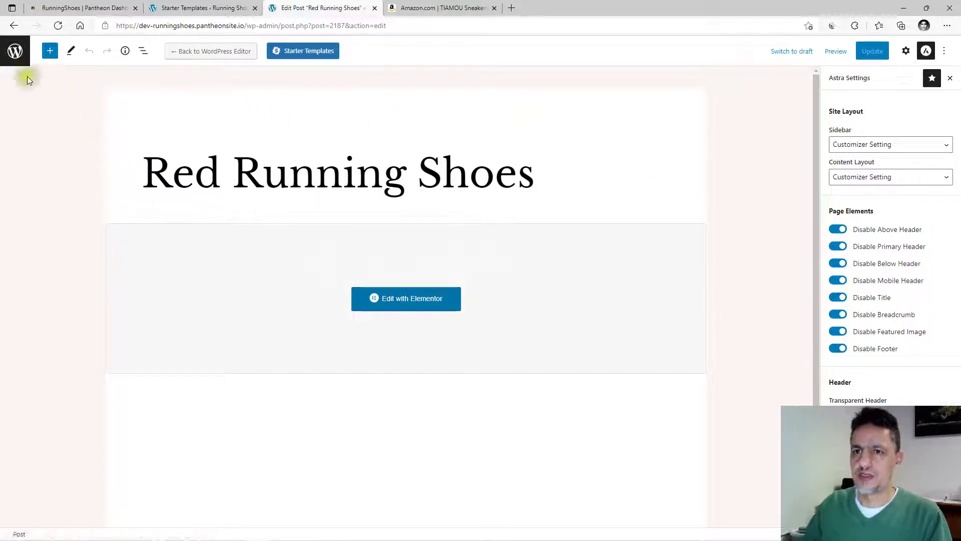
click(15, 50)
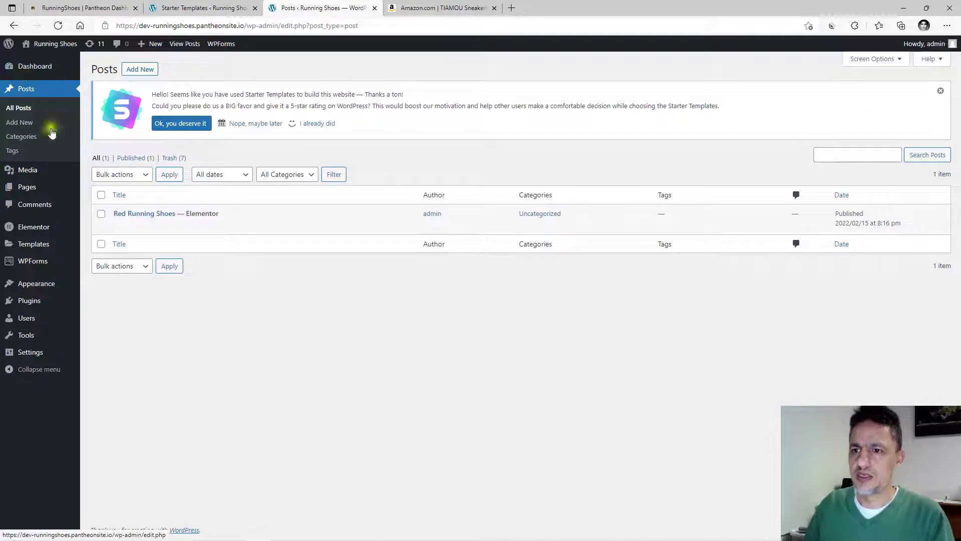
right_click(137, 219)
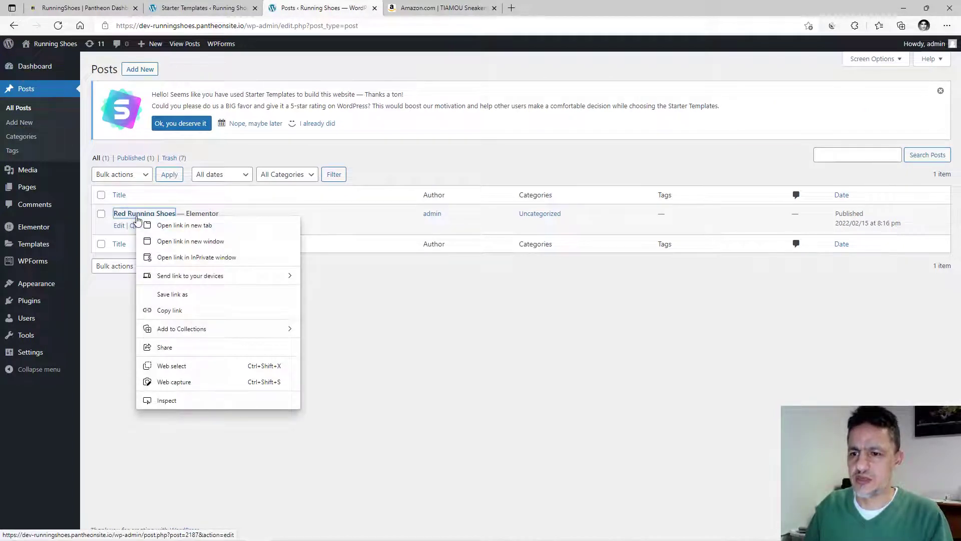
click(172, 311)
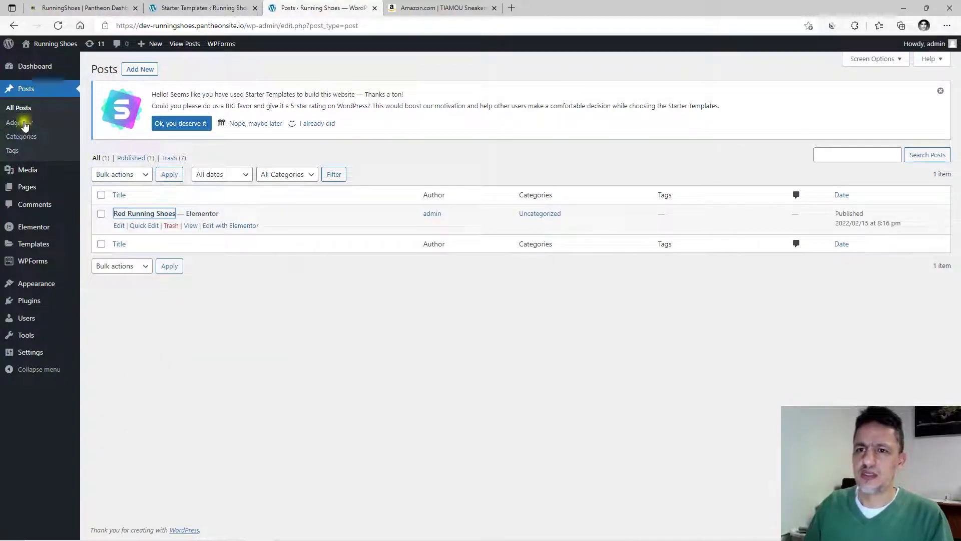
Open the Home page from Pages with Edit with Elementor.
click(28, 188)
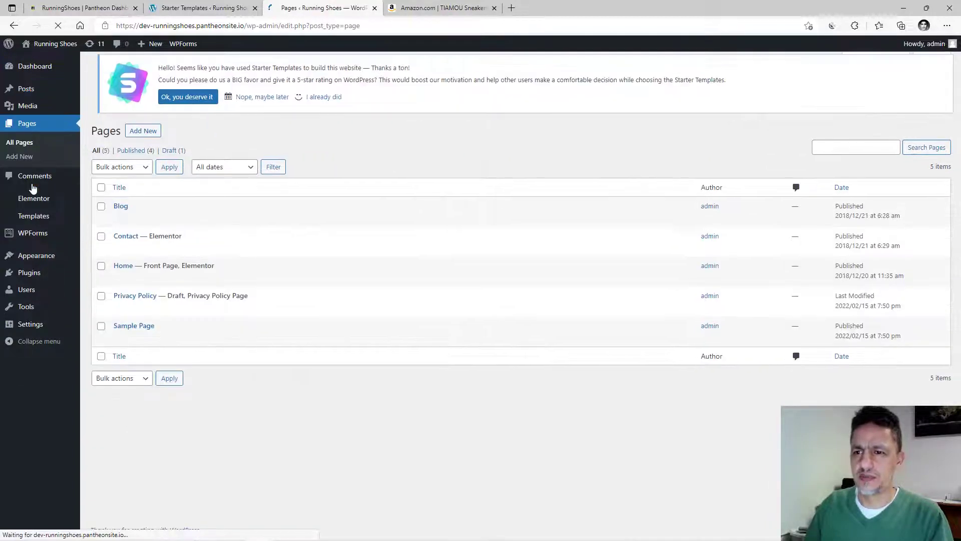
mouse_move(129, 275)
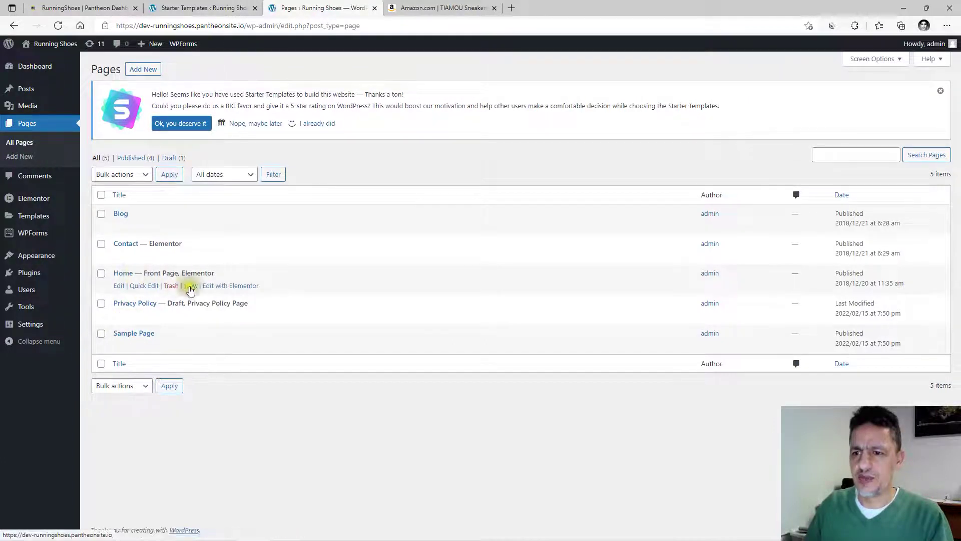
click(219, 285)
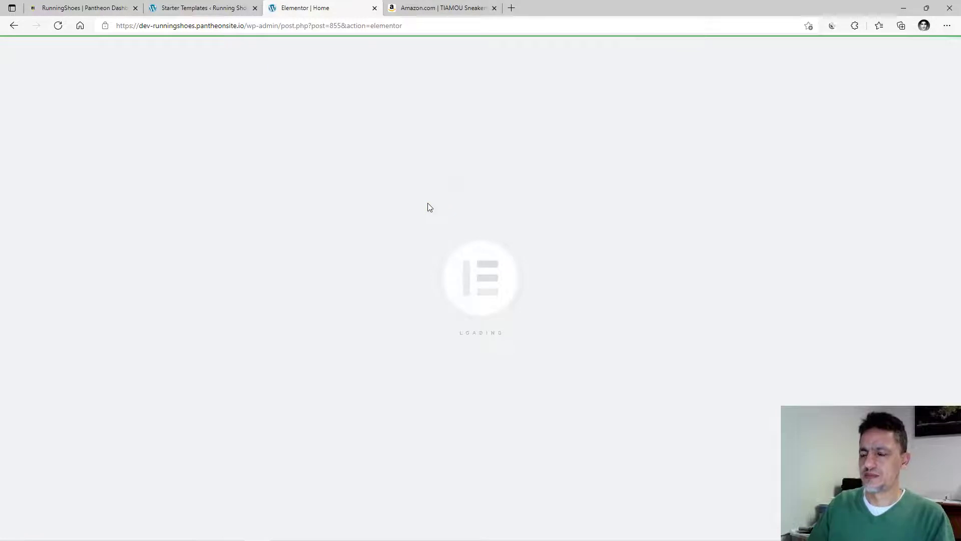
Paste the post's address into the red shoes' Learn More button Link and update the home page.
scroll(428, 203, down, 5)
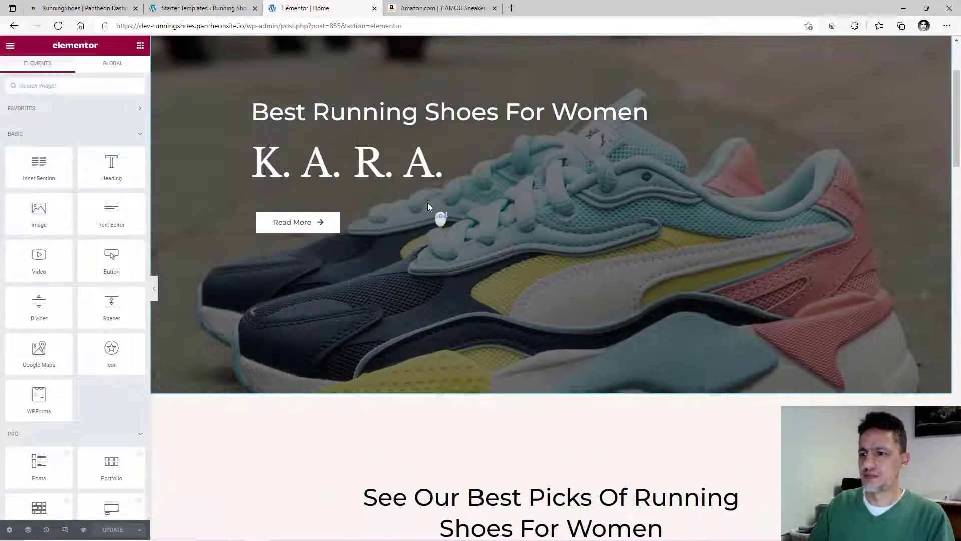
scroll(427, 203, down, 10)
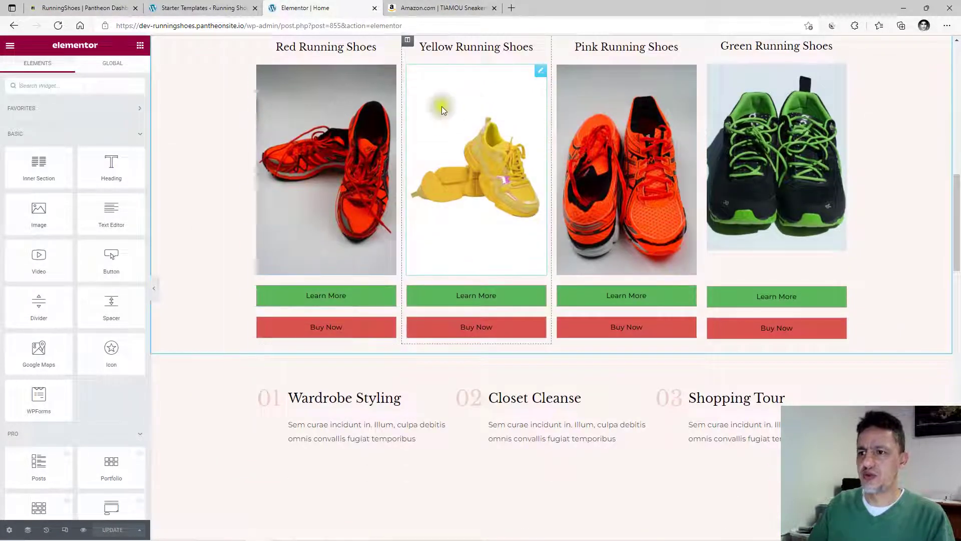
click(324, 295)
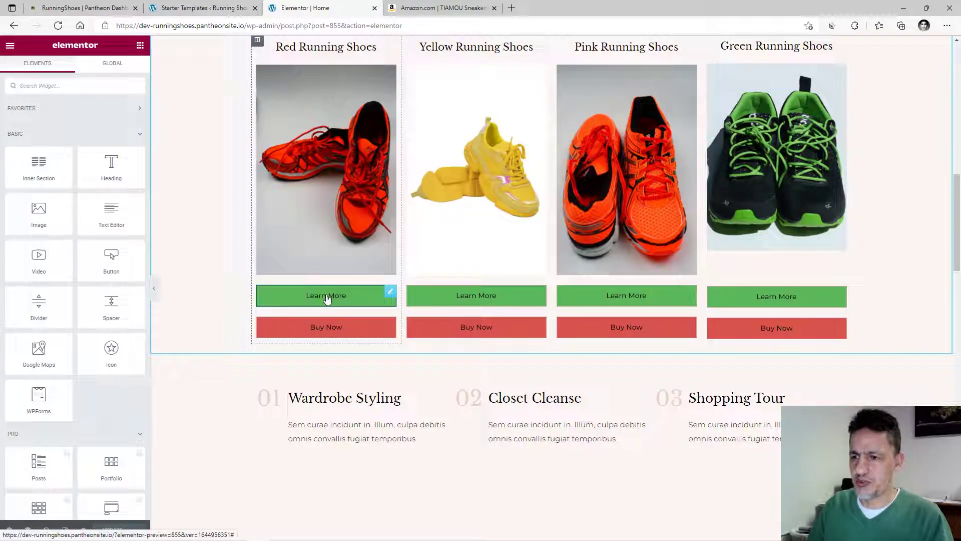
click(326, 298)
click(52, 174)
key(ctrl+v)
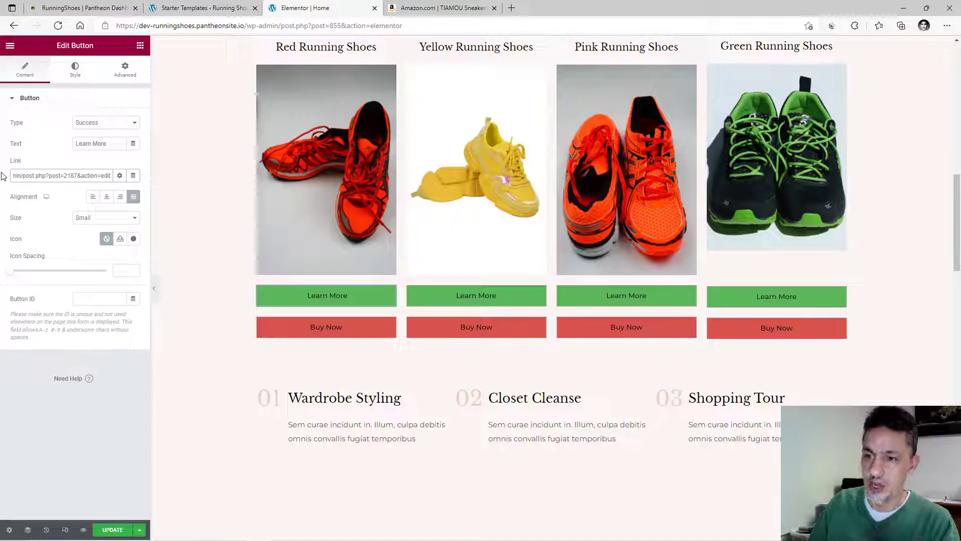
click(101, 532)
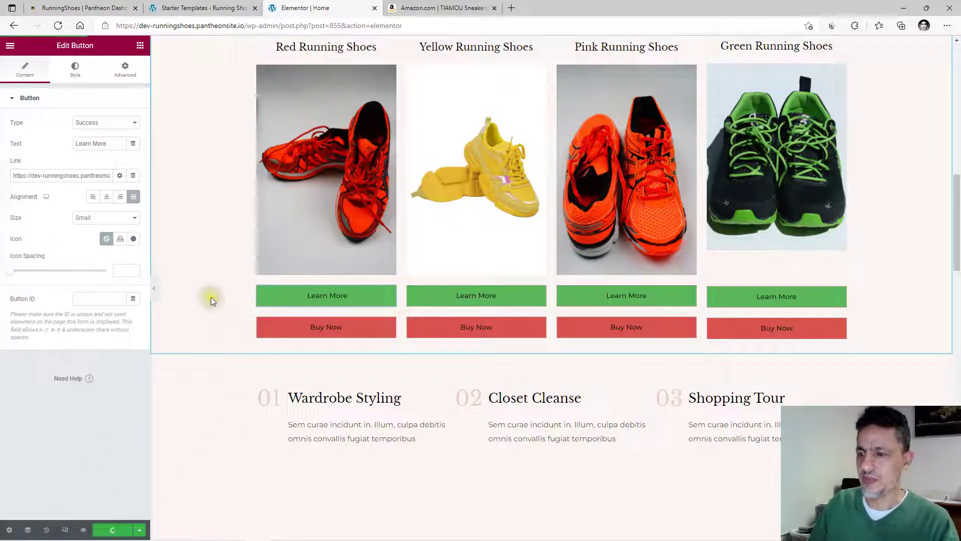
Copy the link URL from the red shoes' Learn More button.
scroll(211, 300, up, 10)
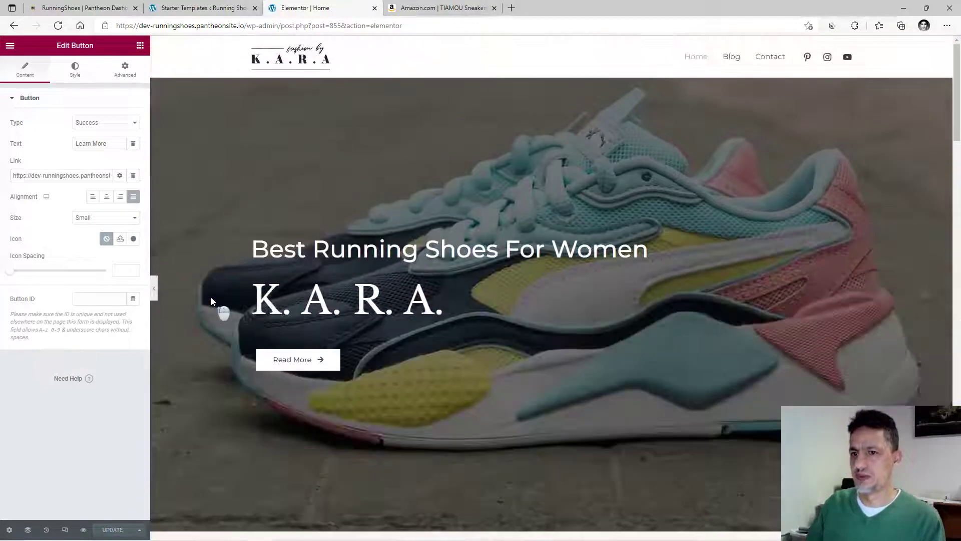
scroll(212, 302, down, 10)
click(308, 220)
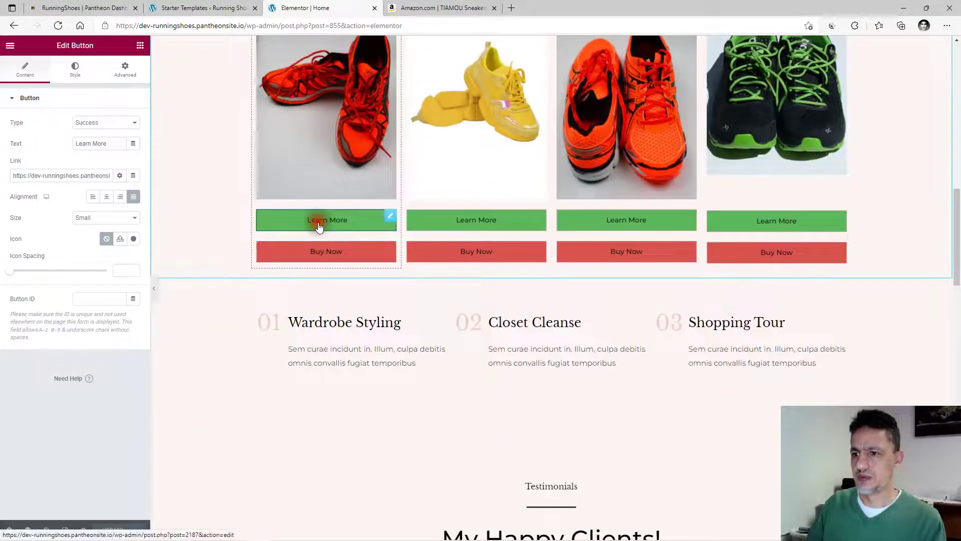
click(12, 176)
drag(12, 176, 209, 191)
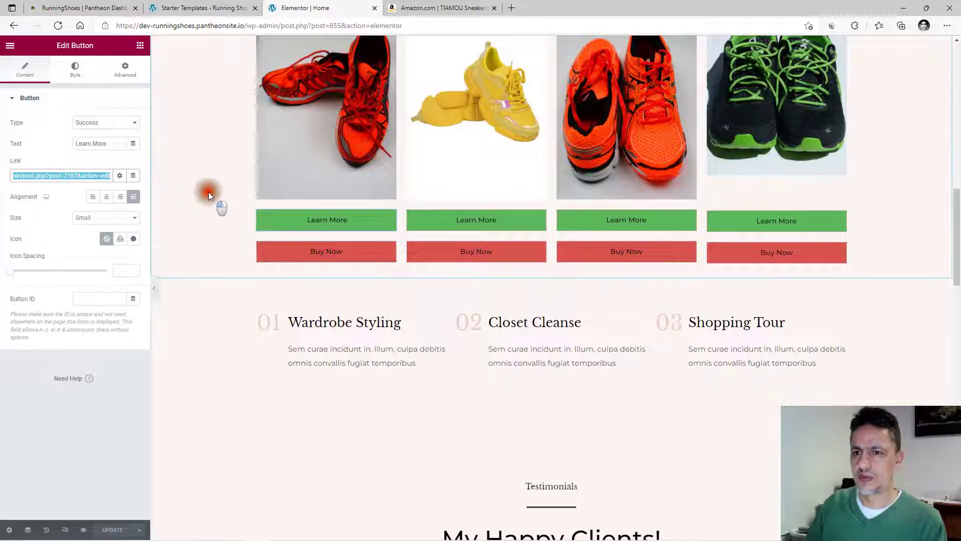
click(89, 174)
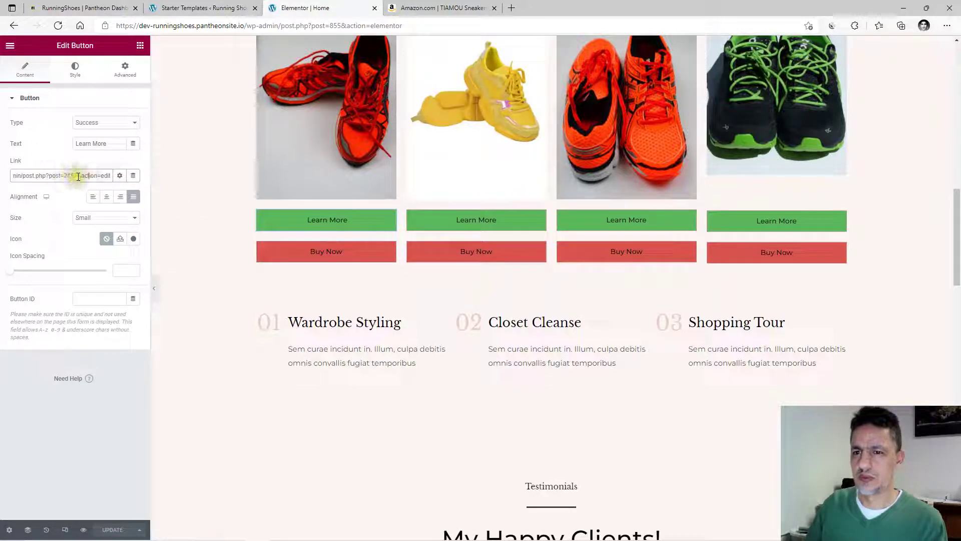
drag(78, 176, 12, 175)
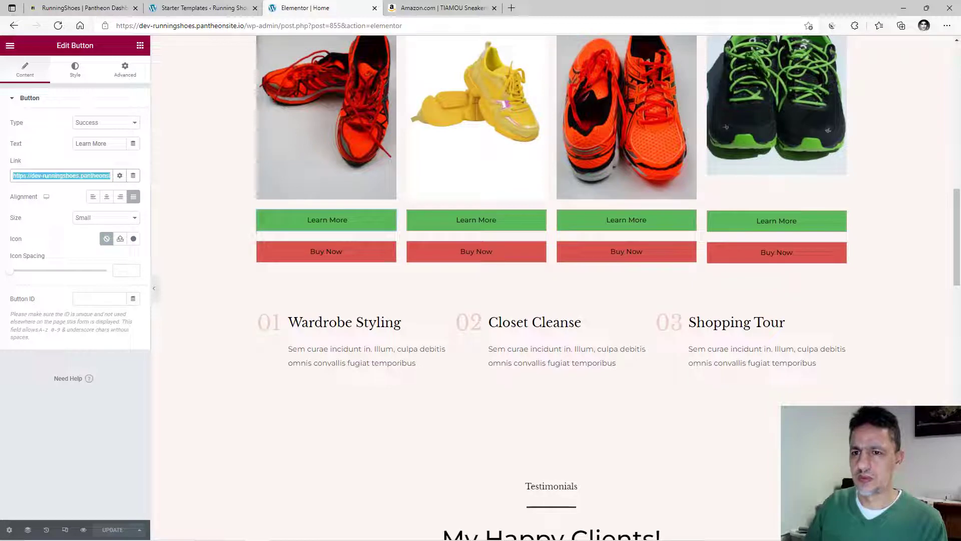
right_click(32, 175)
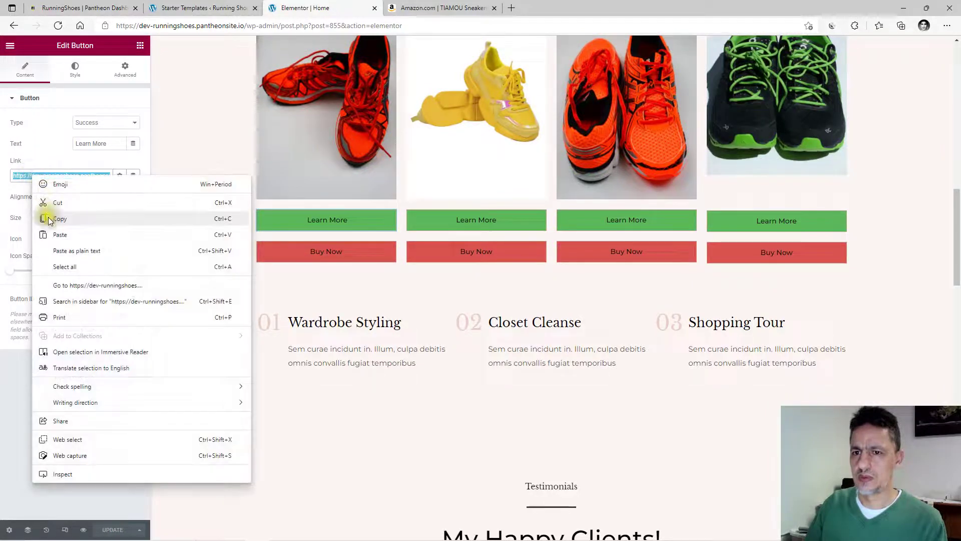
click(48, 216)
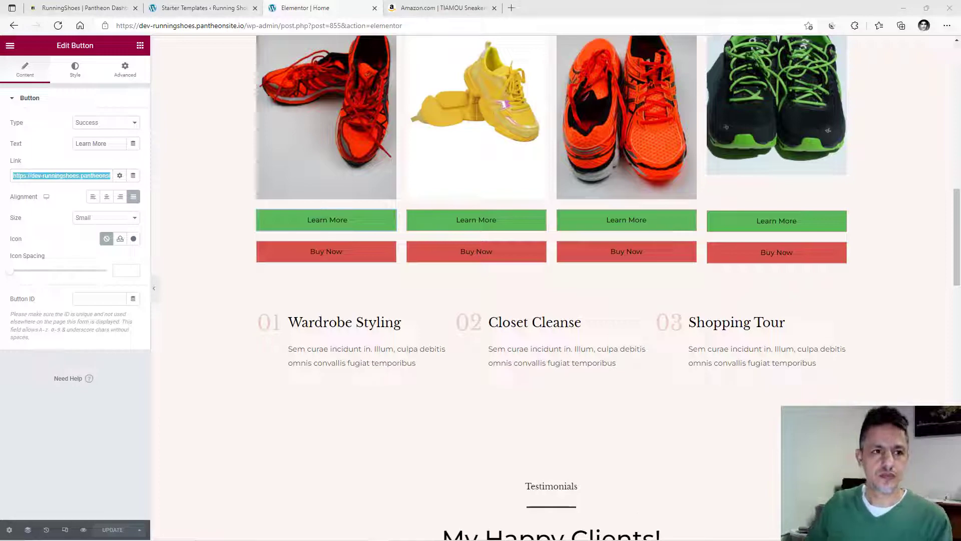
click(203, 281)
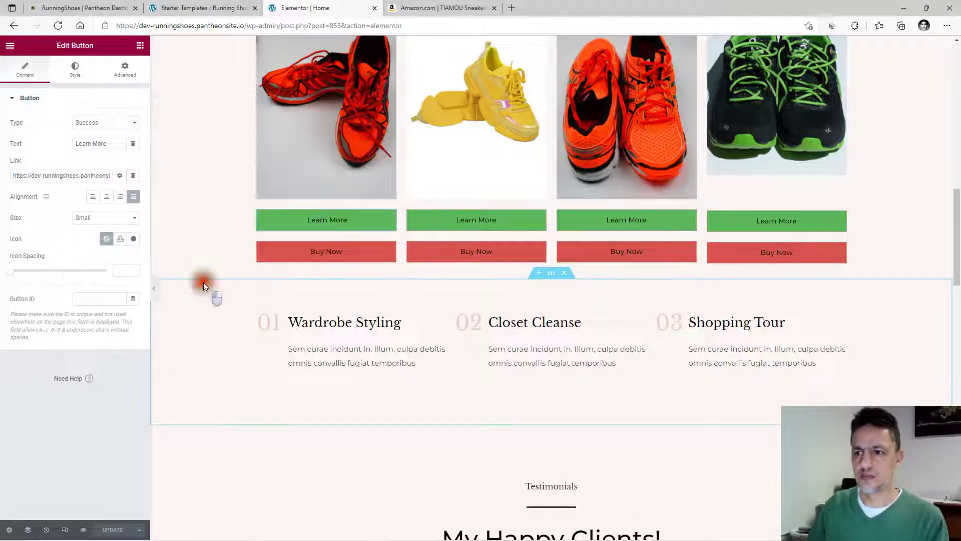
Delete the Wardrobe Styling, Testimonials and Area Of Expertise sections.
scroll(204, 281, up, 5)
scroll(221, 280, down, 12)
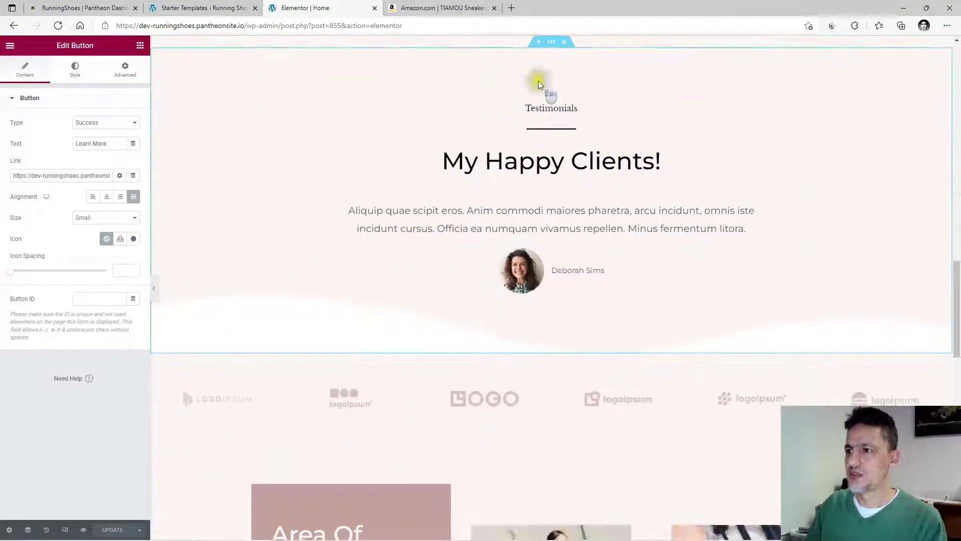
scroll(493, 204, up, 8)
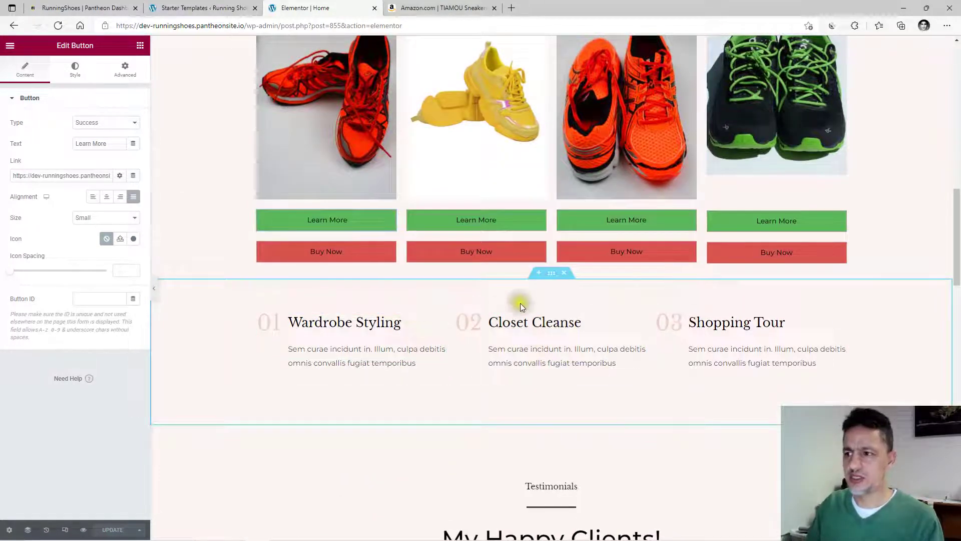
click(563, 272)
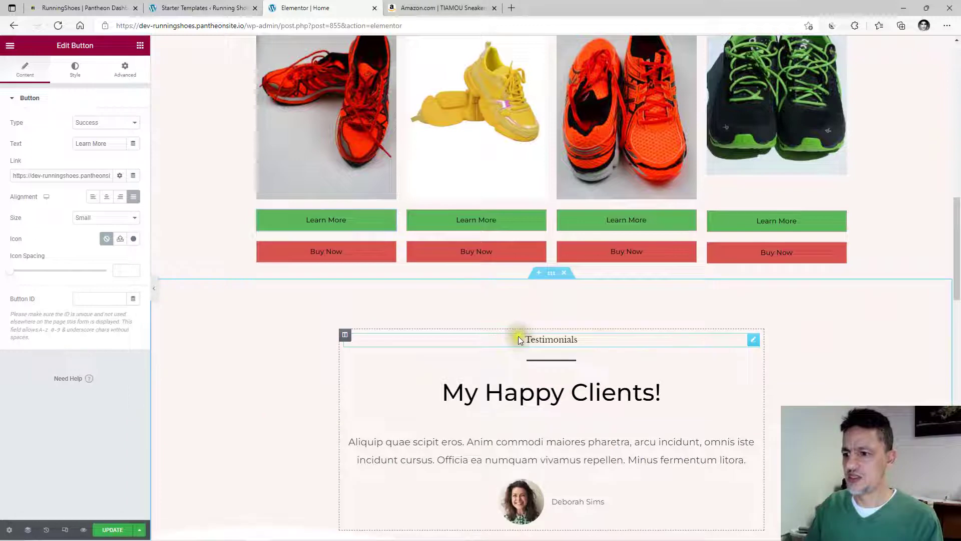
scroll(519, 335, down, 3)
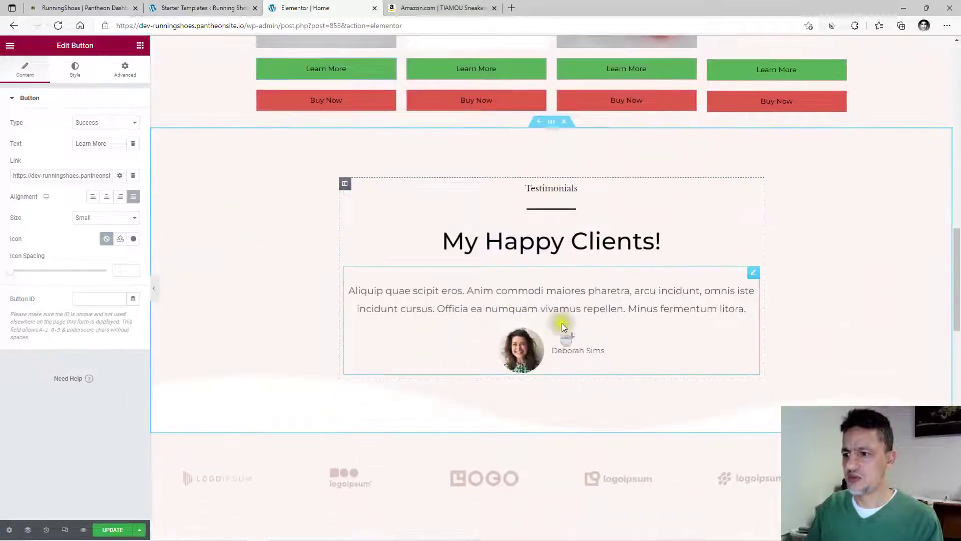
click(563, 121)
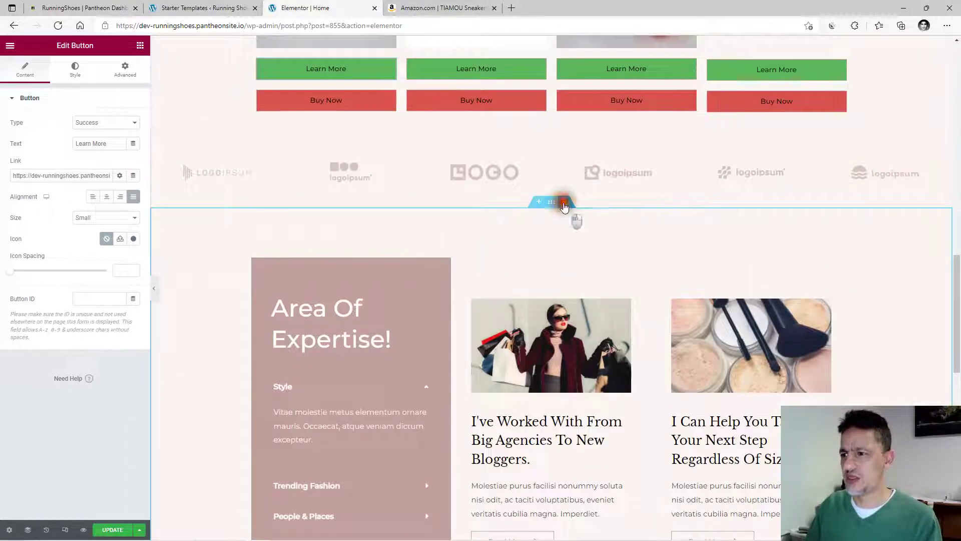
click(563, 201)
Review the remaining four-shoe picks section and select it.
scroll(558, 301, down, 4)
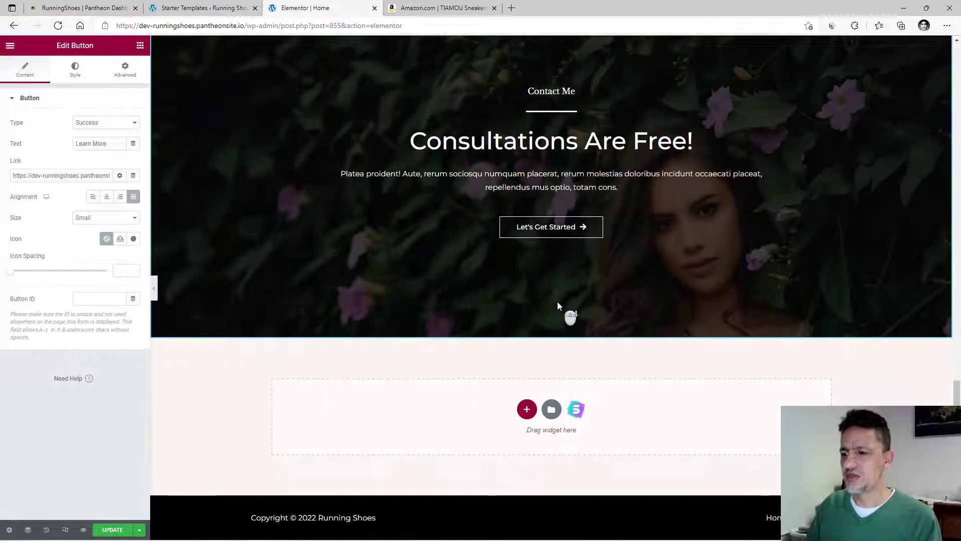
scroll(557, 301, up, 15)
scroll(557, 301, down, 10)
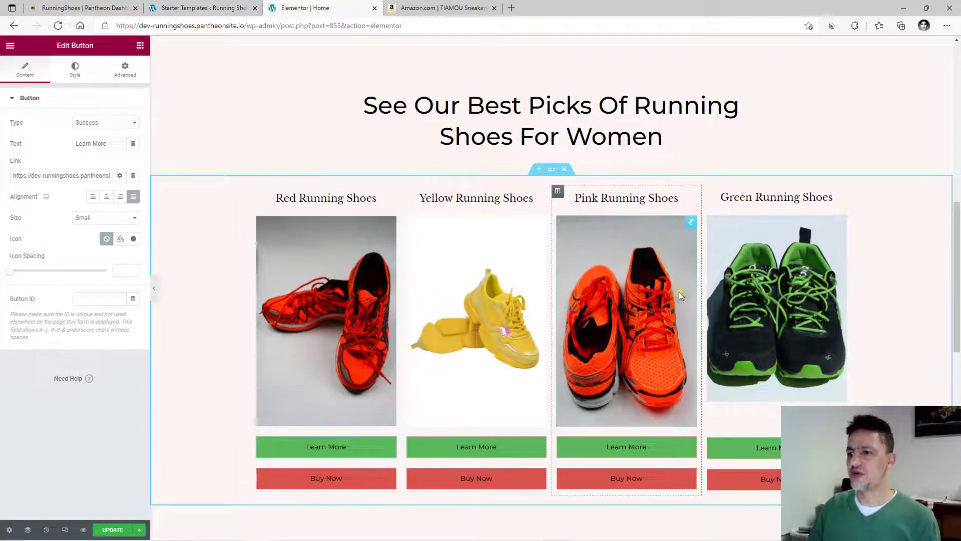
scroll(679, 292, down, 2)
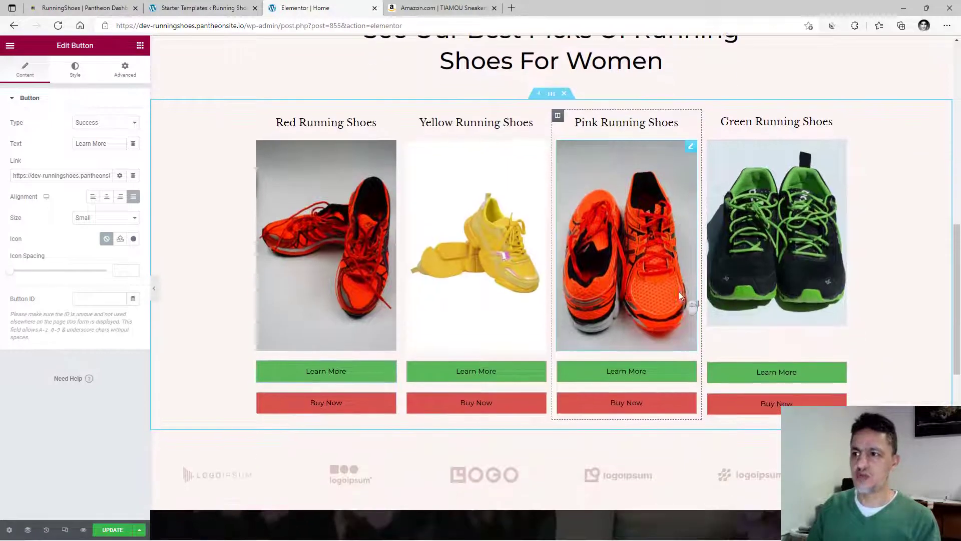
click(553, 95)
Duplicate the Red, Yellow, Pink and Green shoe section so two identical rows appear.
right_click(553, 95)
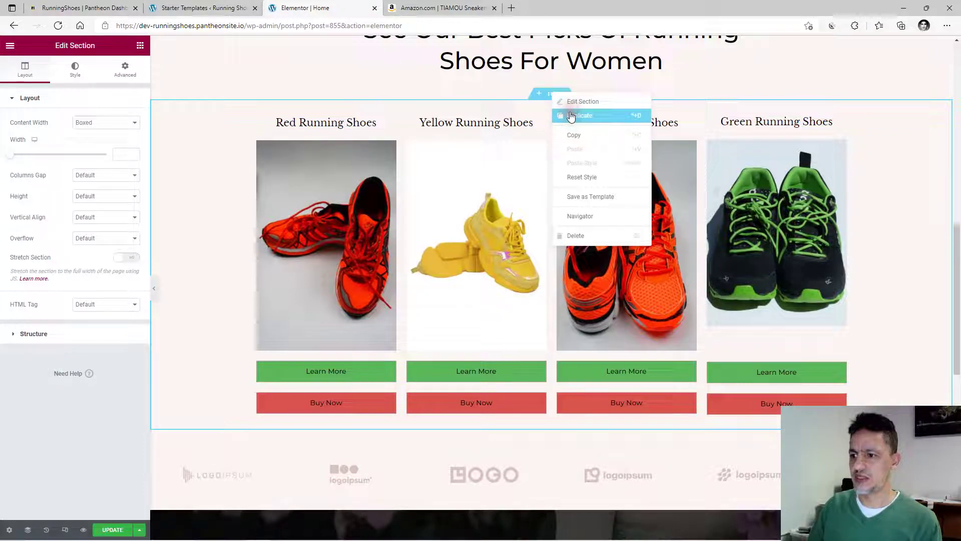
click(566, 115)
scroll(512, 316, down, 6)
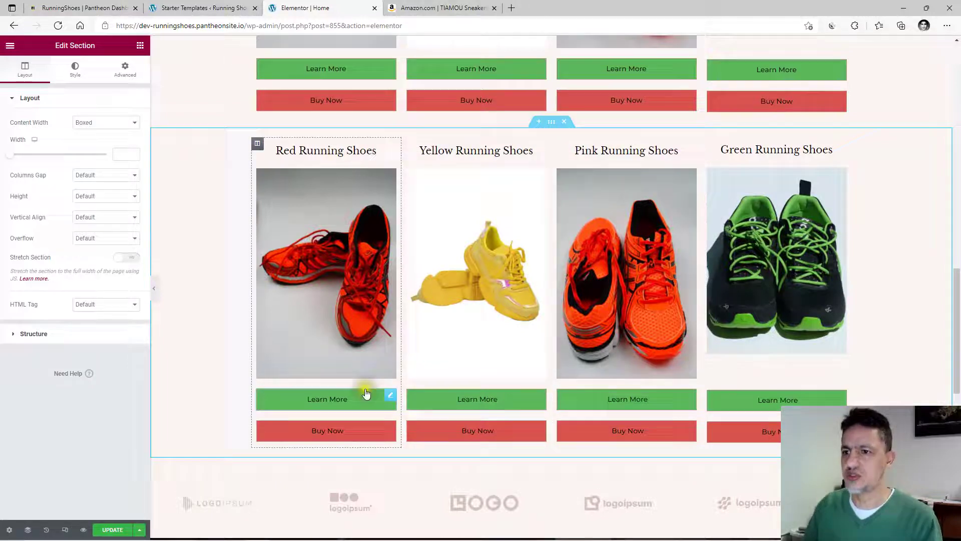
click(198, 474)
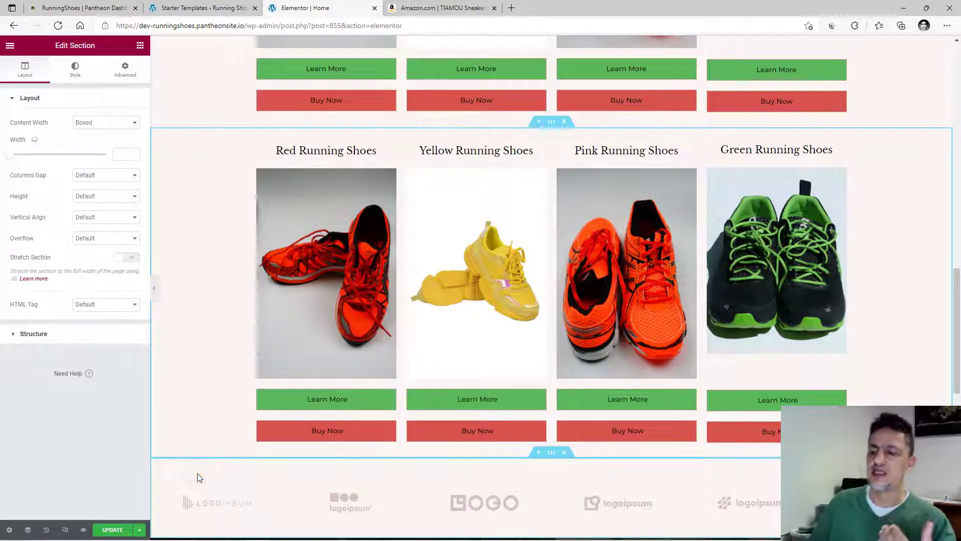